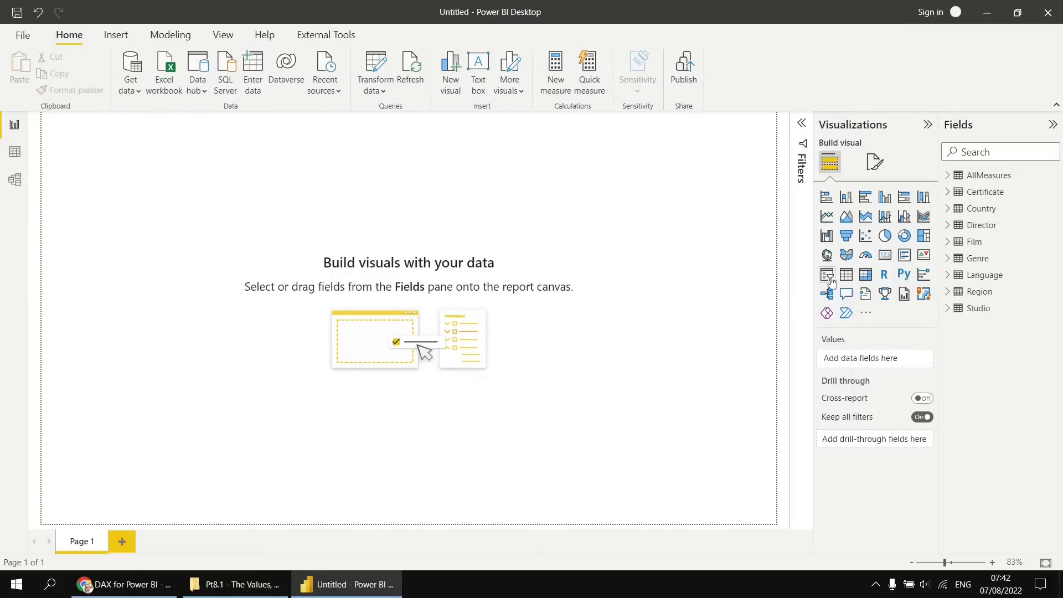
Add a table visual to the page with the FullName field from Director and FilmID from Film.
click(845, 277)
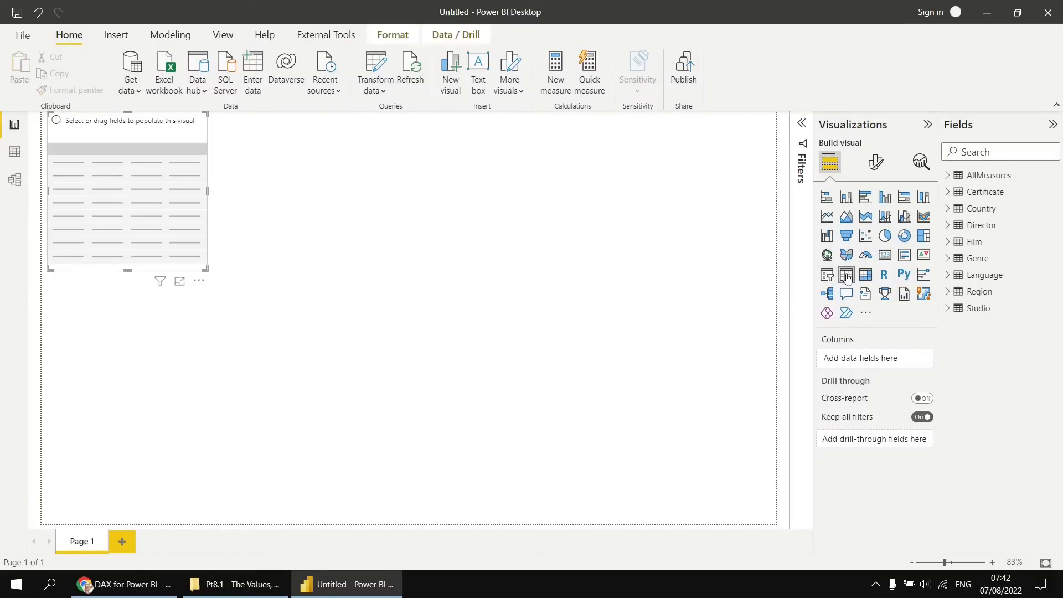
click(947, 225)
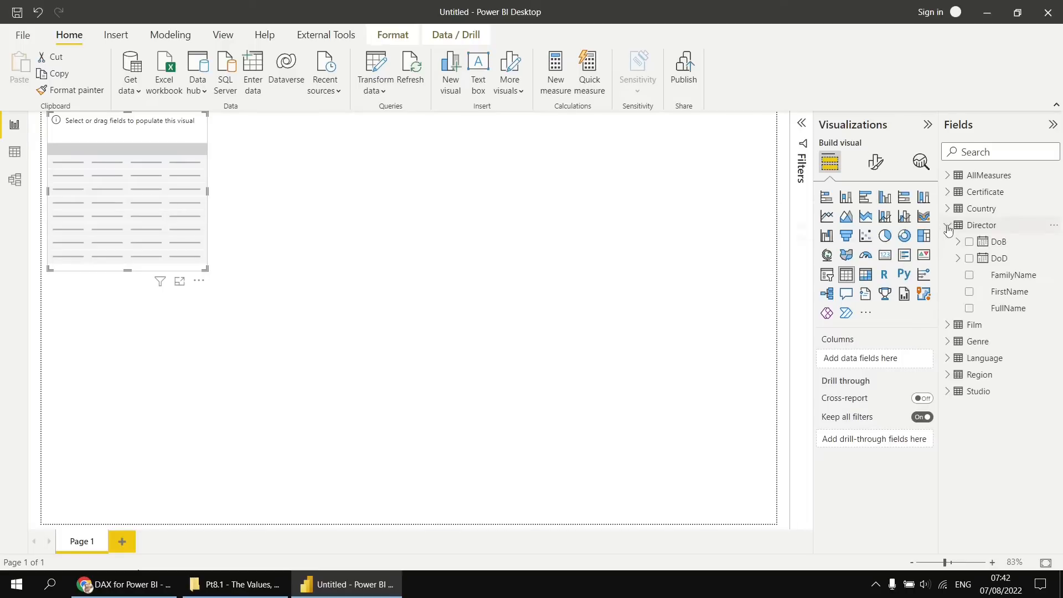
click(969, 308)
click(946, 325)
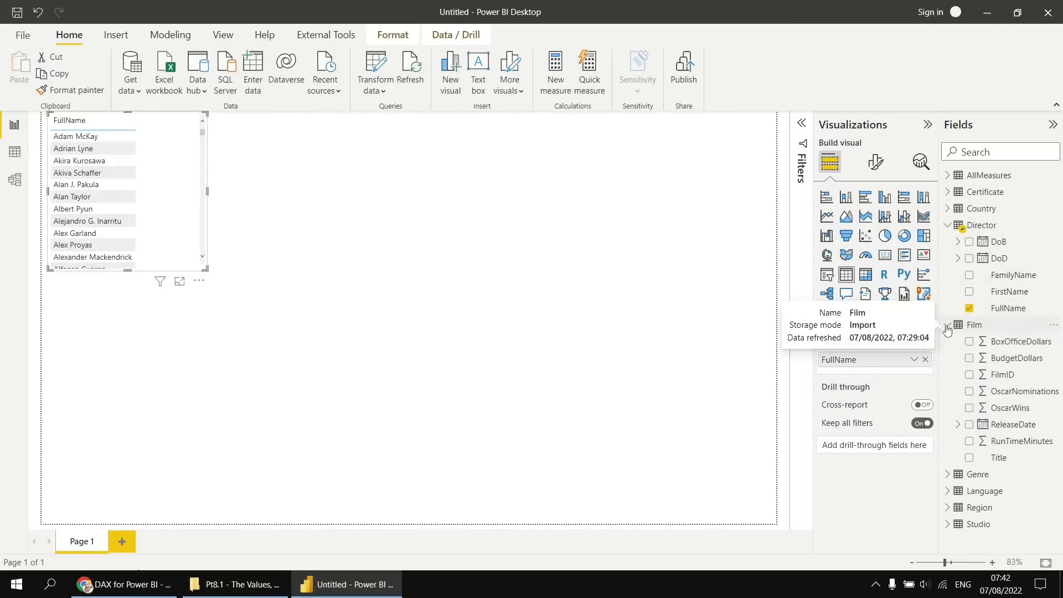
click(969, 375)
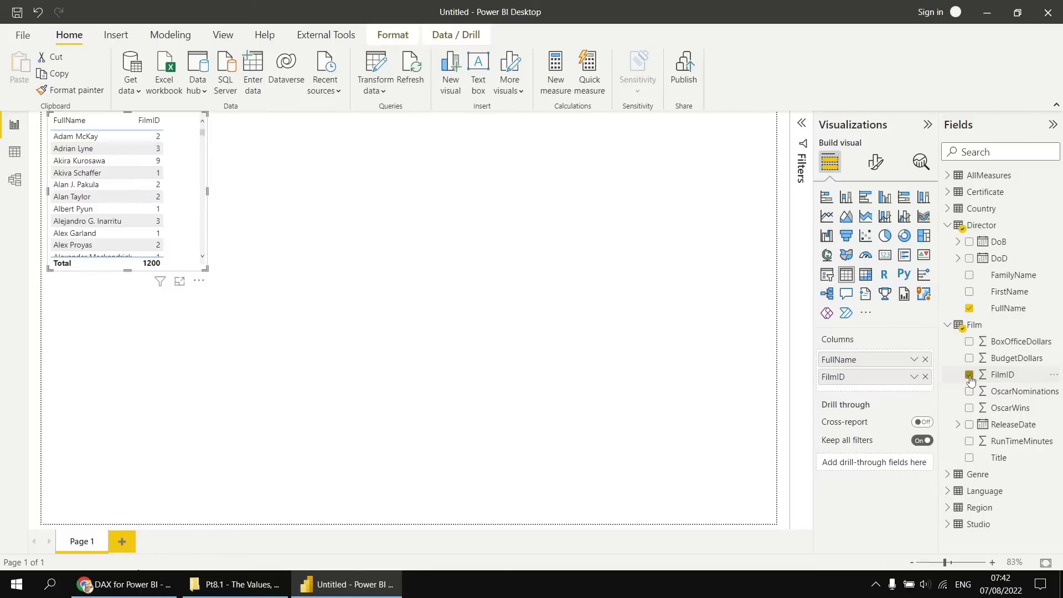
Rename the table's FullName column as Director name and its FilmID column as Number of films.
double_click(835, 360)
text(D)
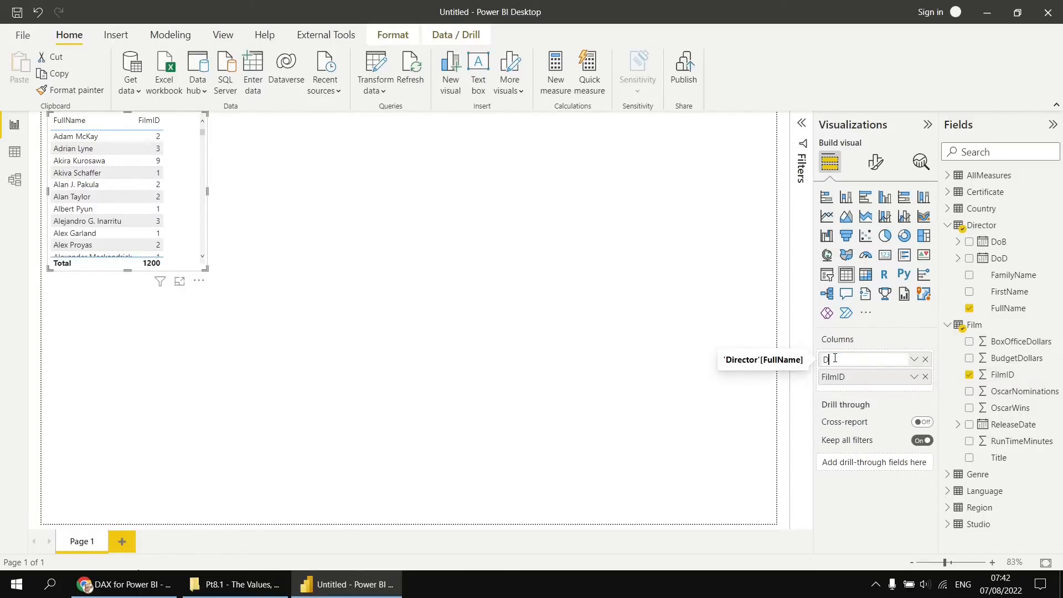
text(irector name)
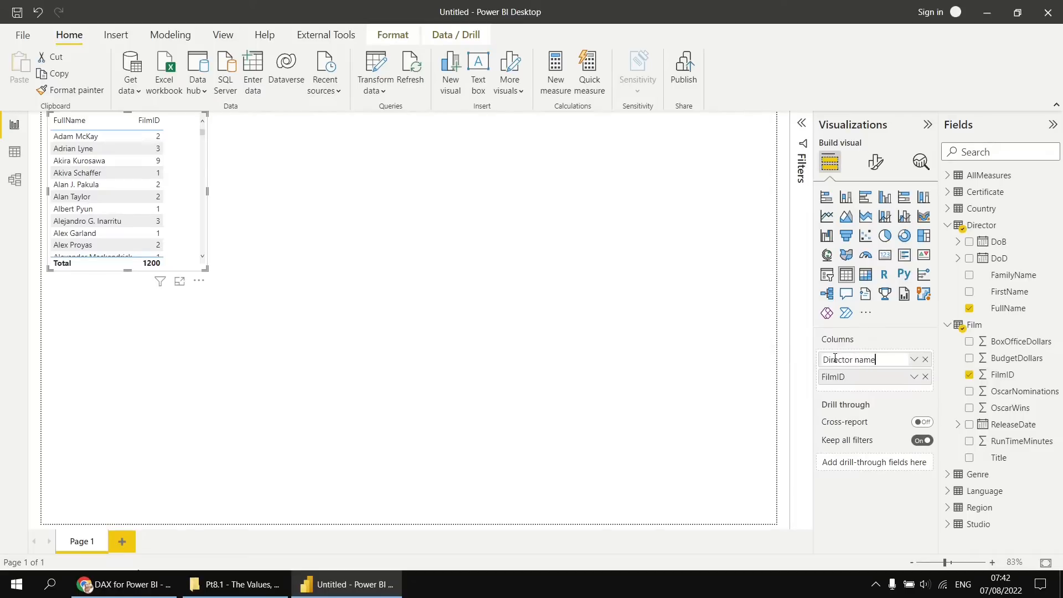
key(Return)
double_click(835, 377)
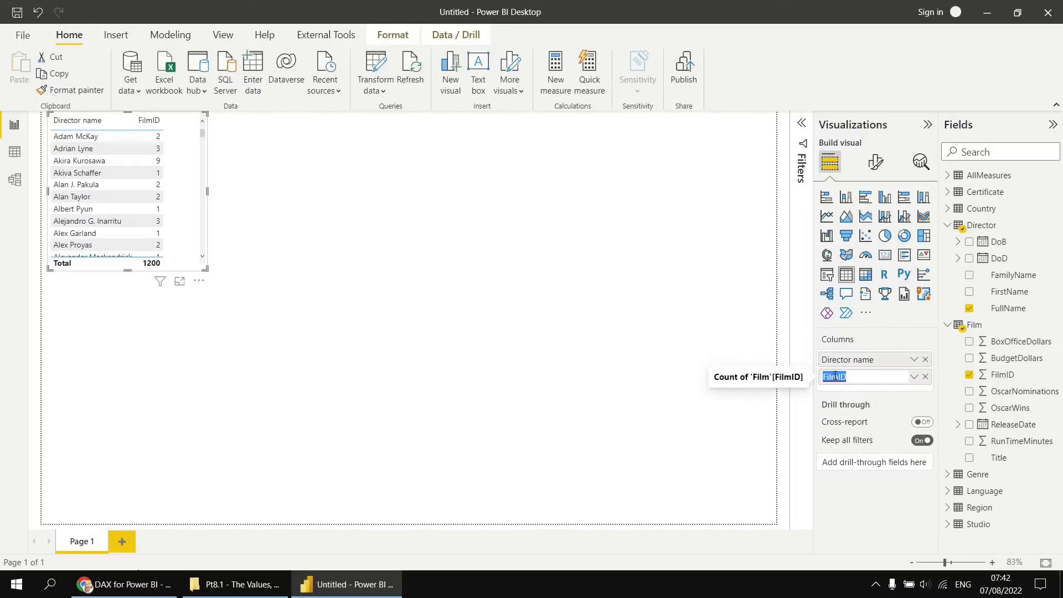
text(Number of film)
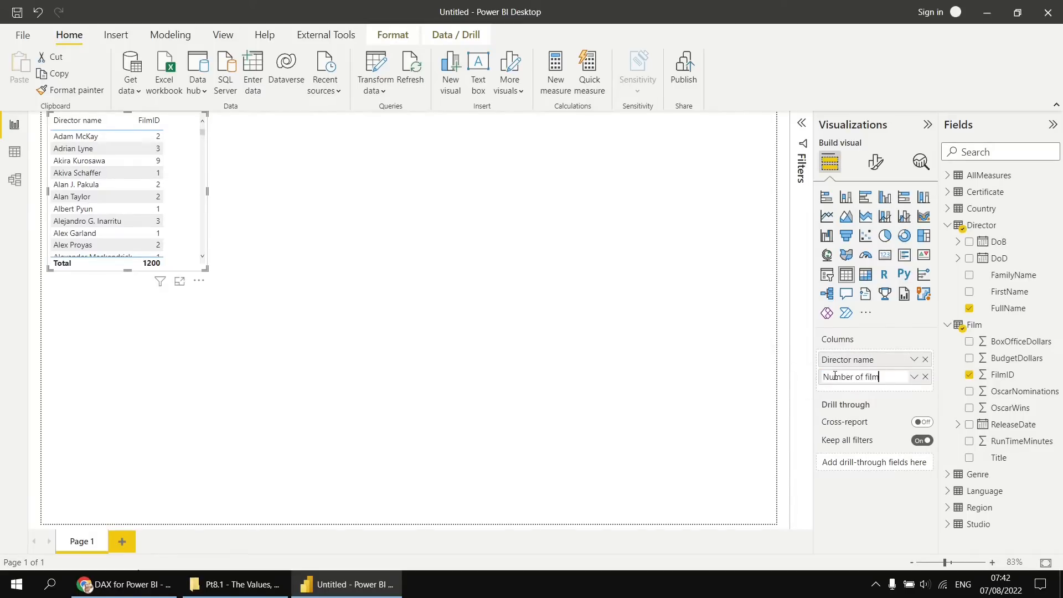
key(Return)
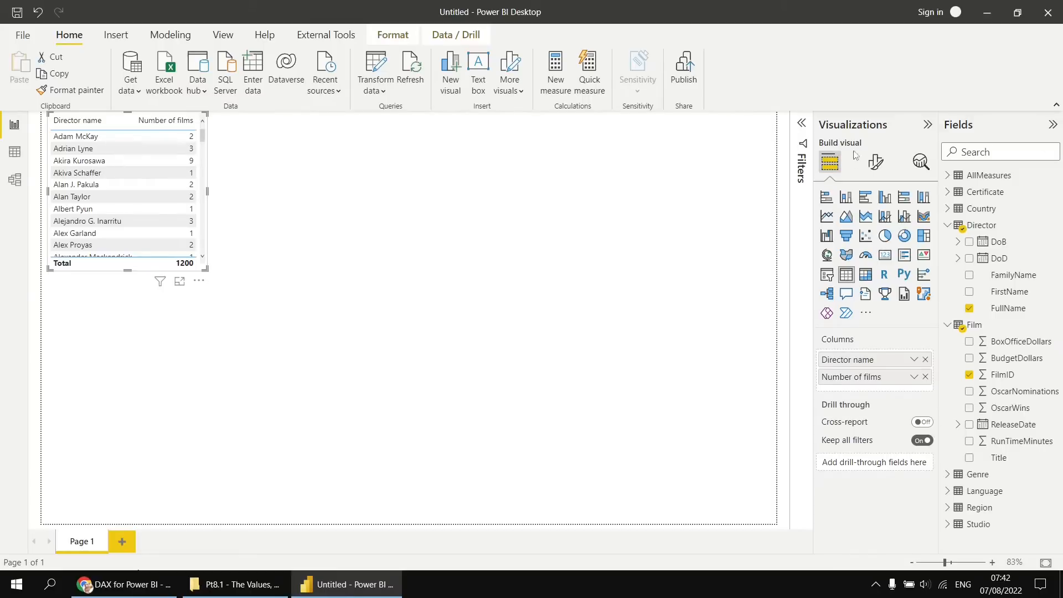
Set the table visual's global font size to 14.
click(876, 170)
text(font)
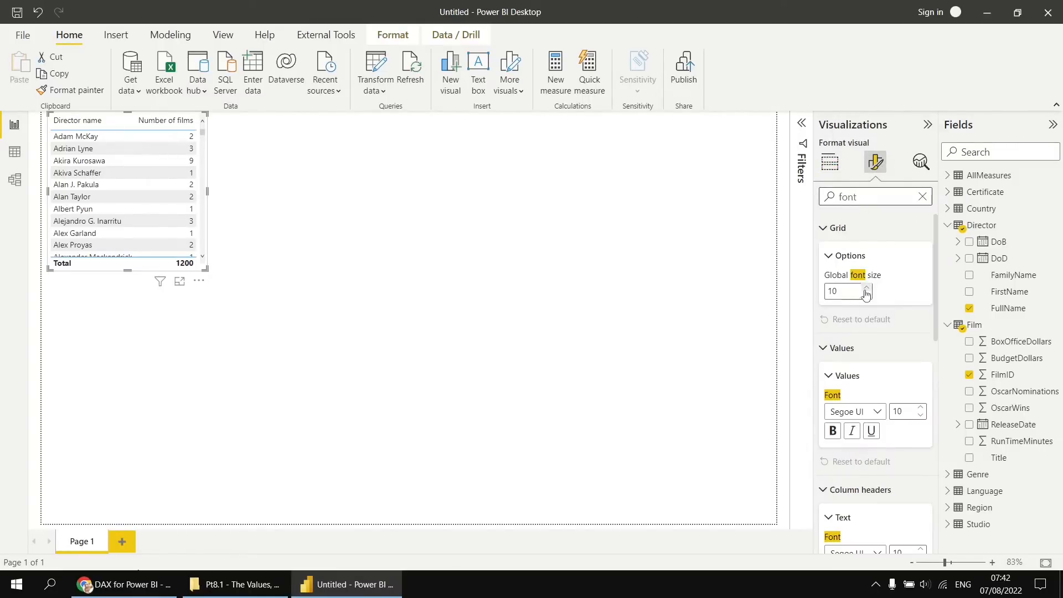
click(835, 292)
text(4)
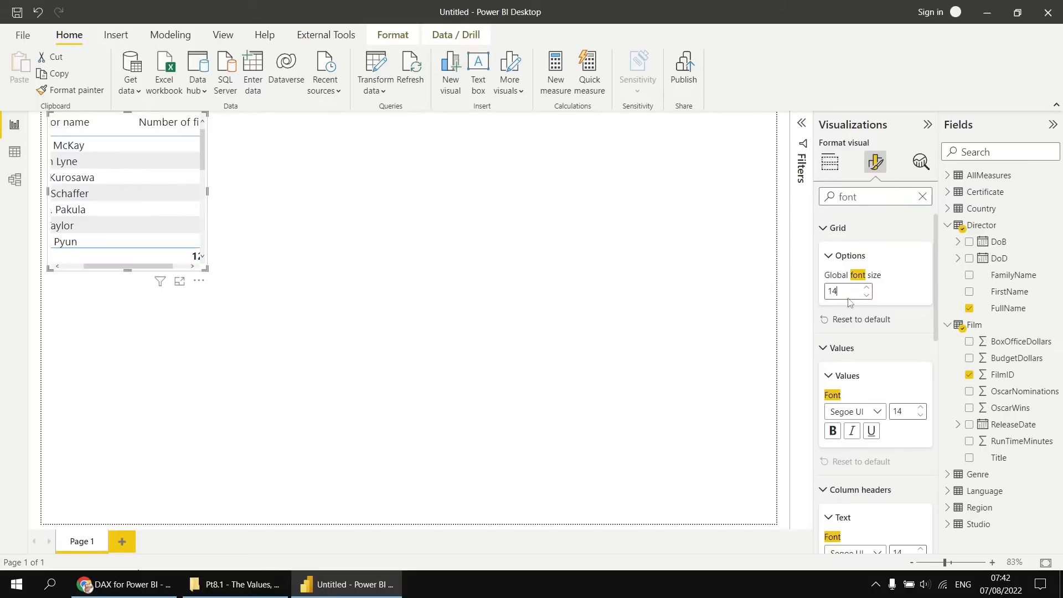
Turn off the table's totals and enlarge the visual to the page's full height and about three quarters of its width.
double_click(846, 196)
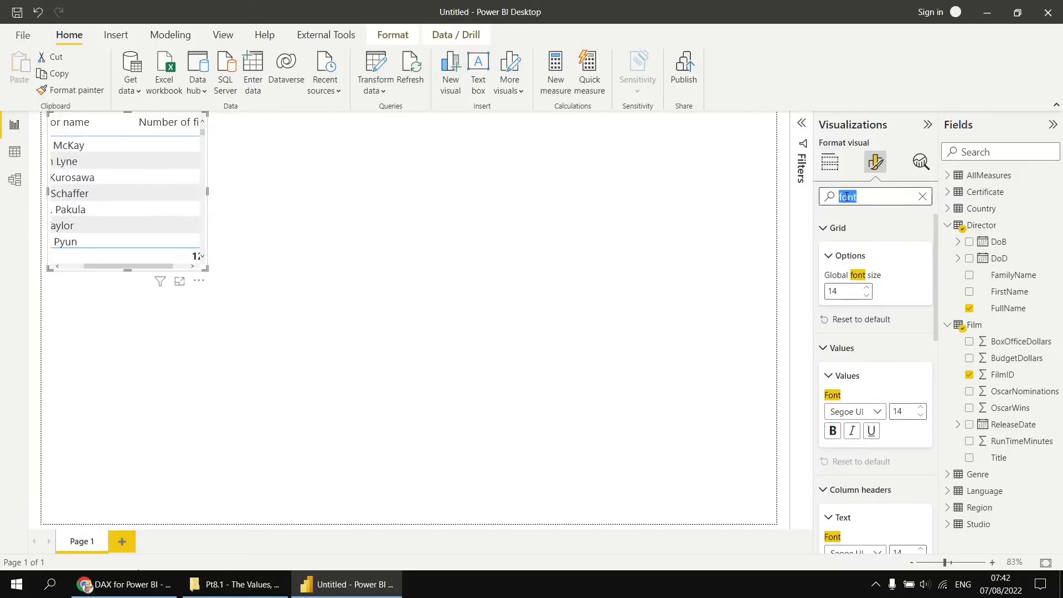
text(tota)
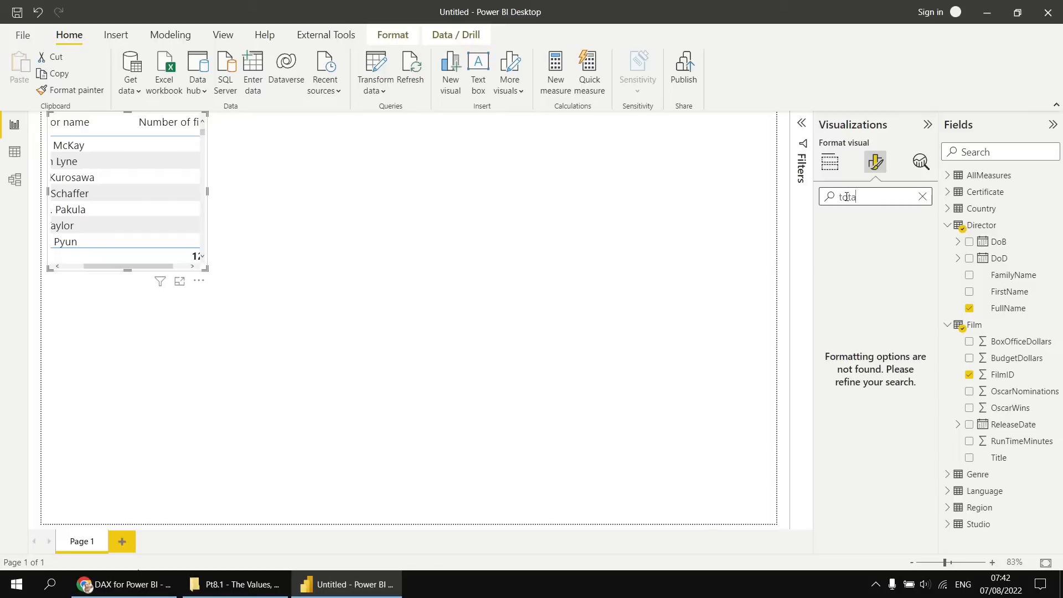
text(l)
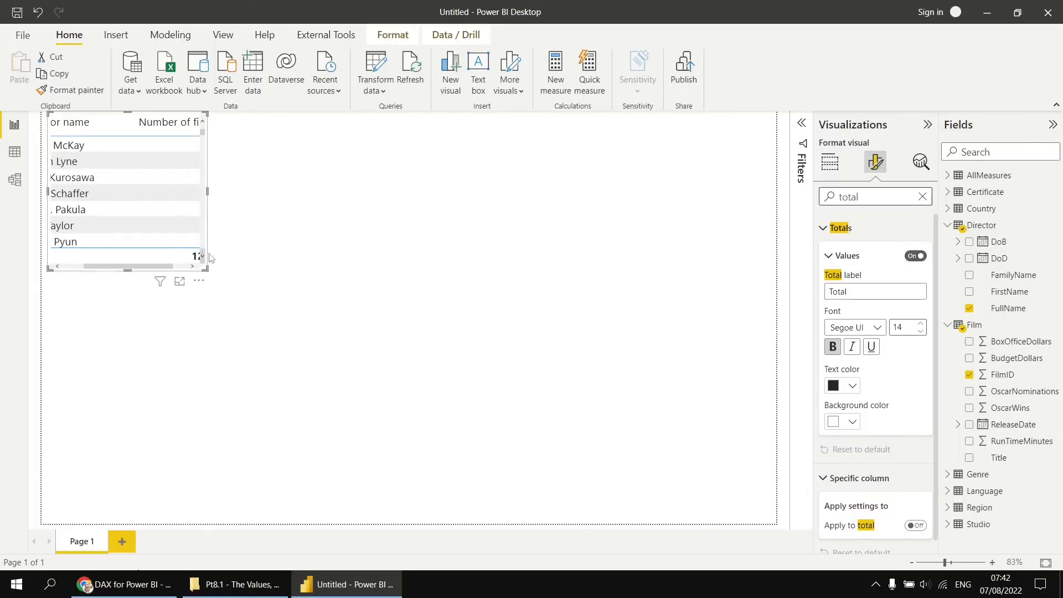
click(917, 257)
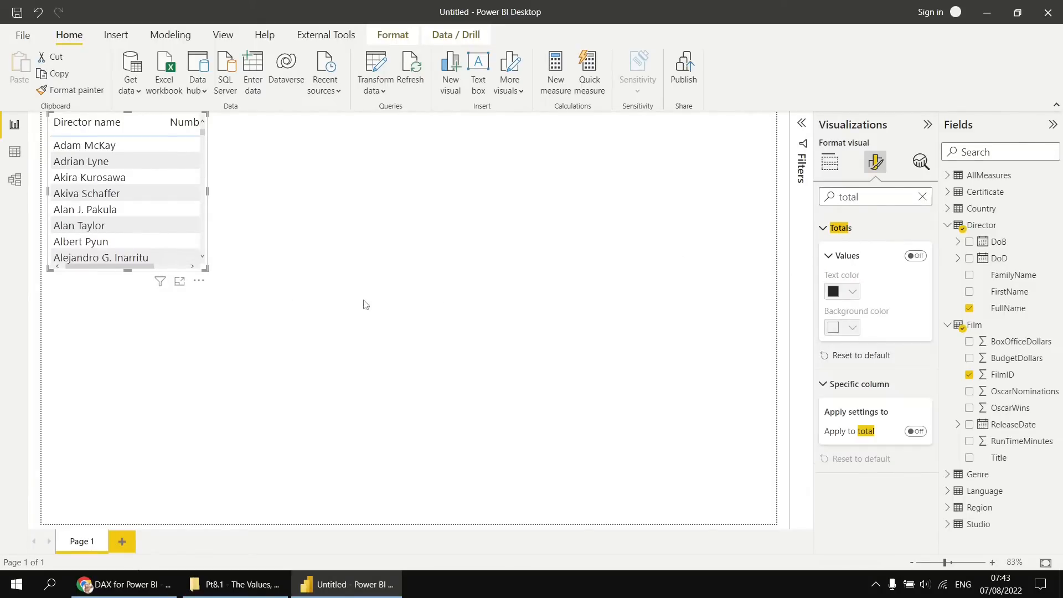
drag(205, 269, 597, 528)
click(836, 166)
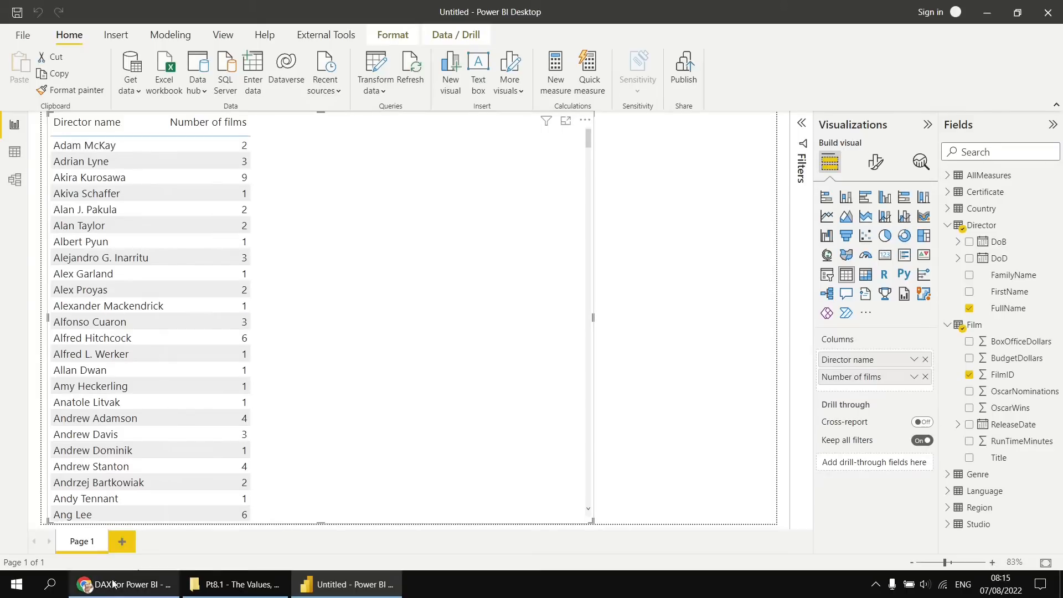
Look through the DAX for Power BI playlist on YouTube in Chrome and return to Power BI Desktop.
click(132, 583)
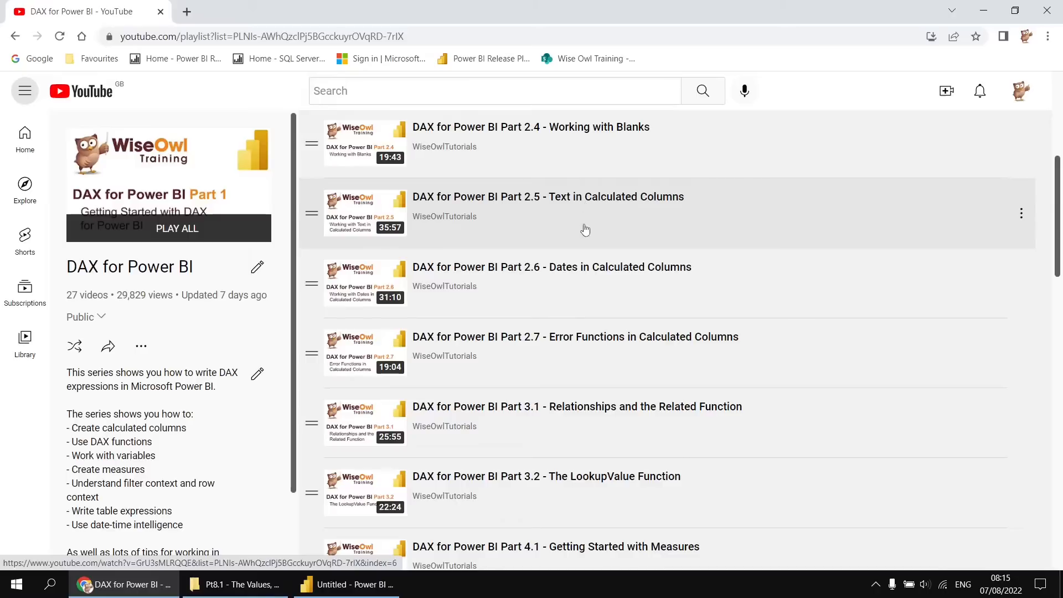
click(358, 591)
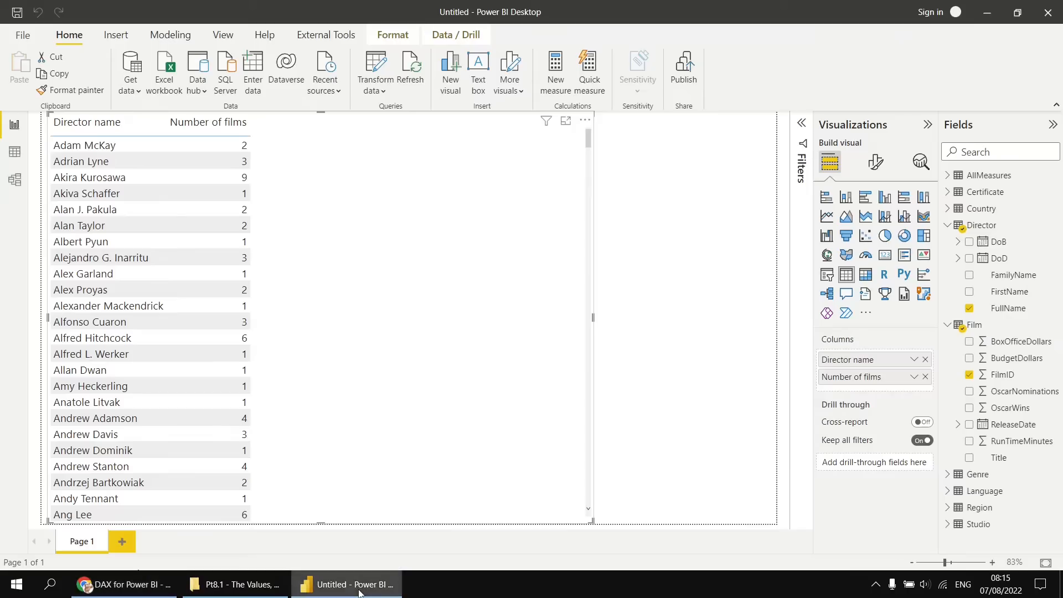
Show the Director table's data and start a calculated column there named Born on, with Director[FullName] beginning its formula.
click(15, 153)
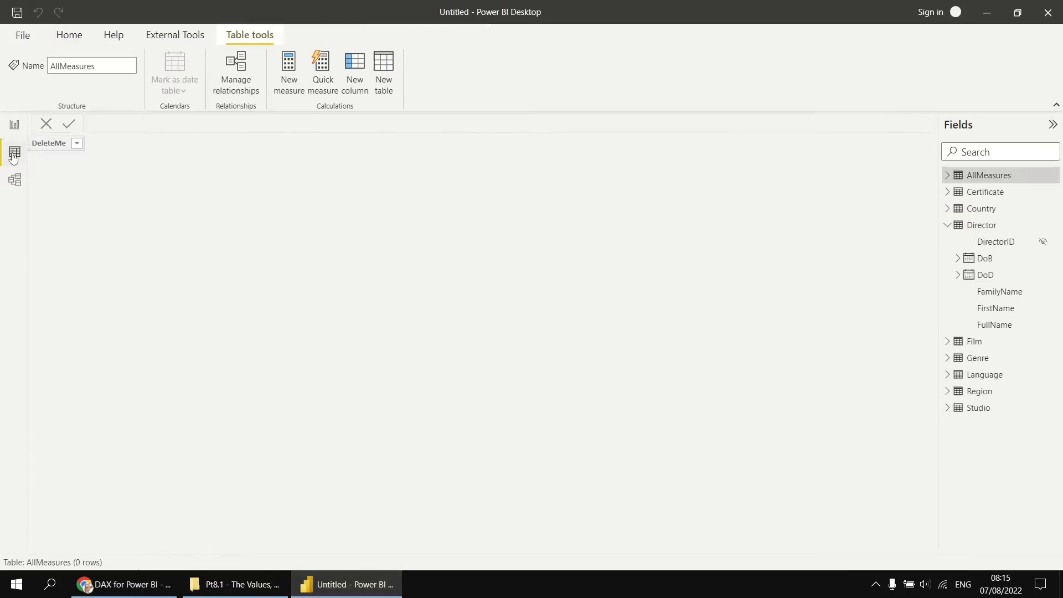
click(977, 228)
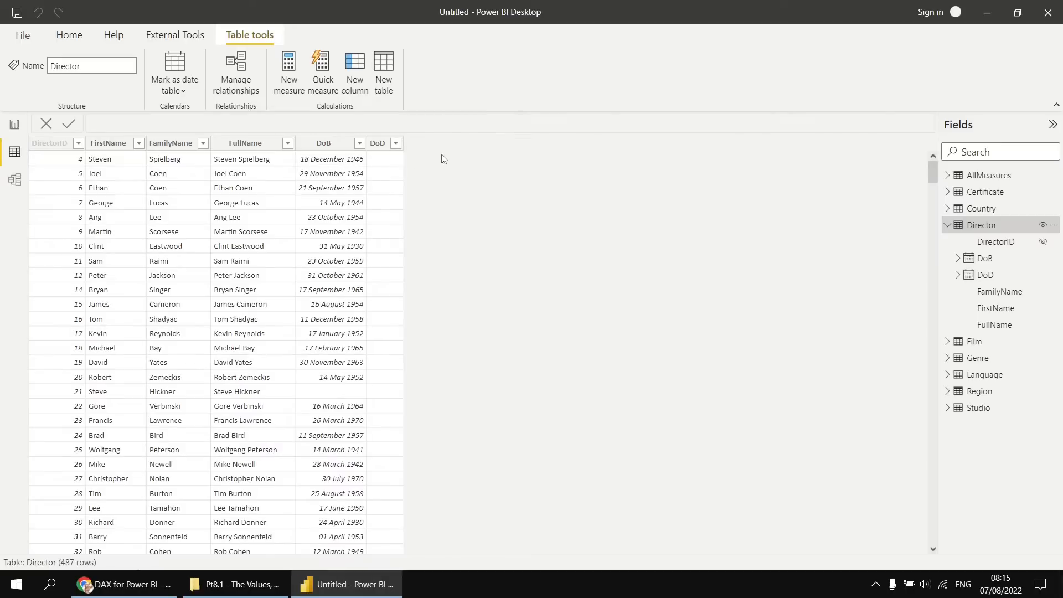
click(355, 66)
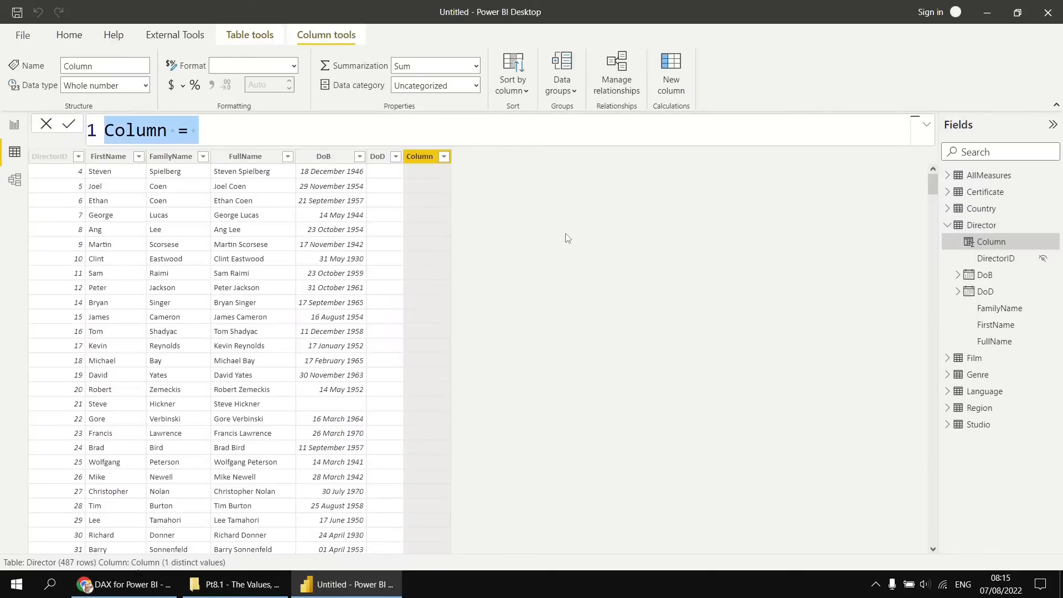
text(Born on = )
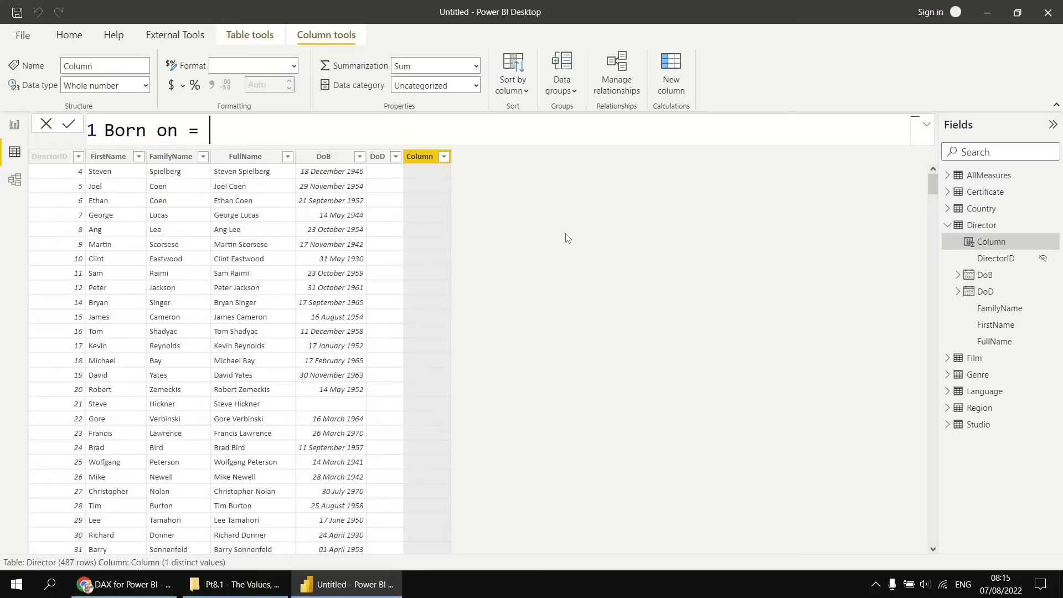
text(full)
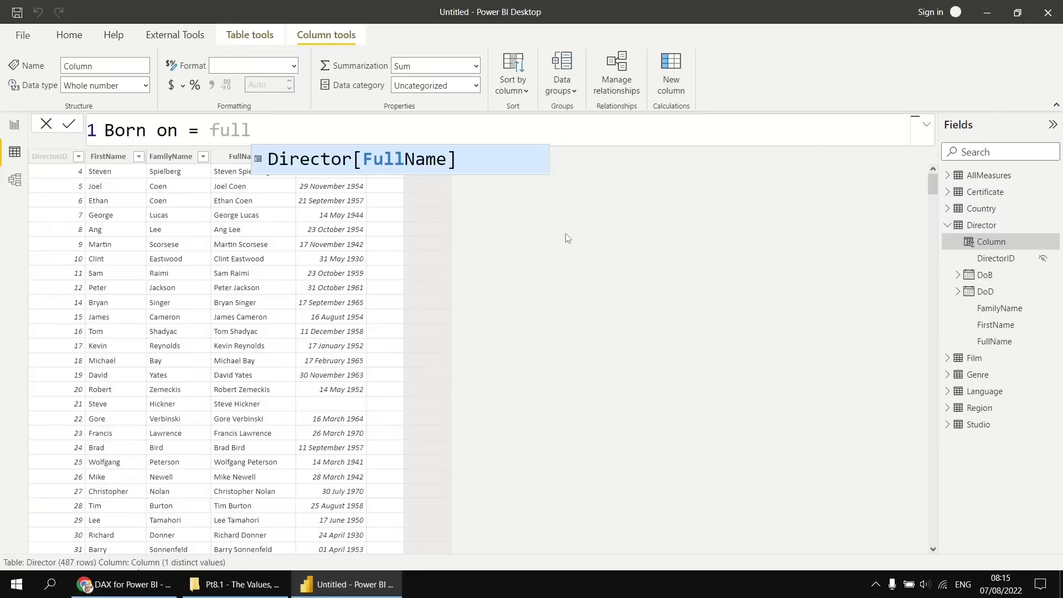
click(397, 161)
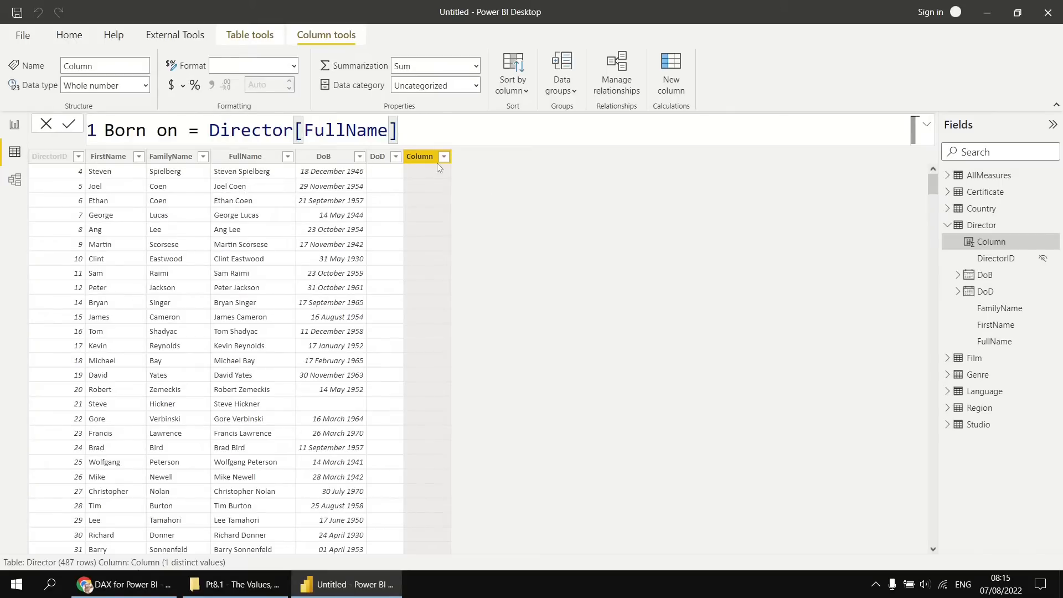
Extend the Born on formula with & " was born on " & Director[DoB] and commit the column.
text(& )
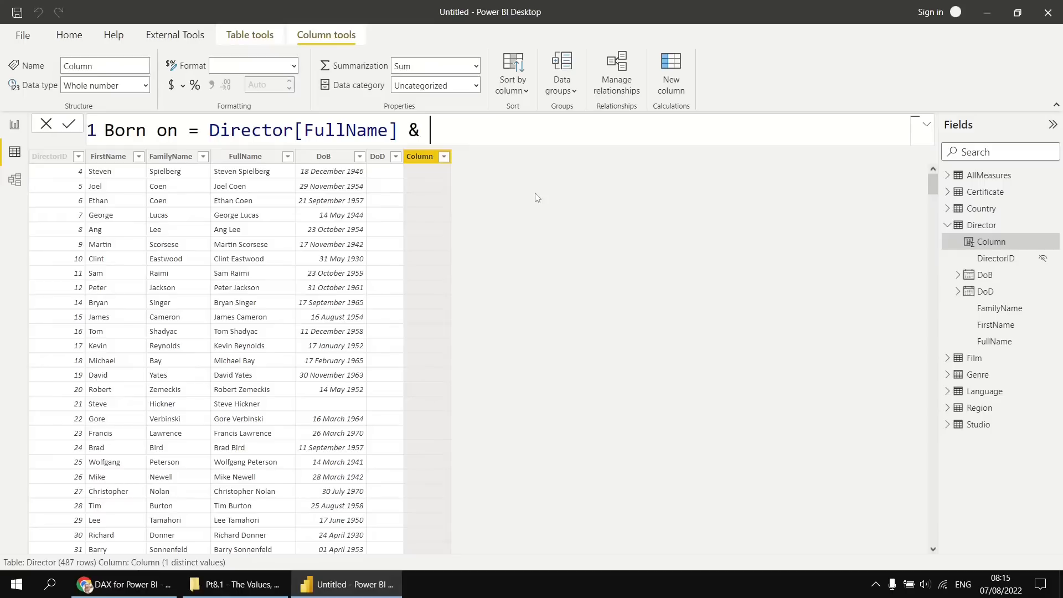
text(" was born on " & )
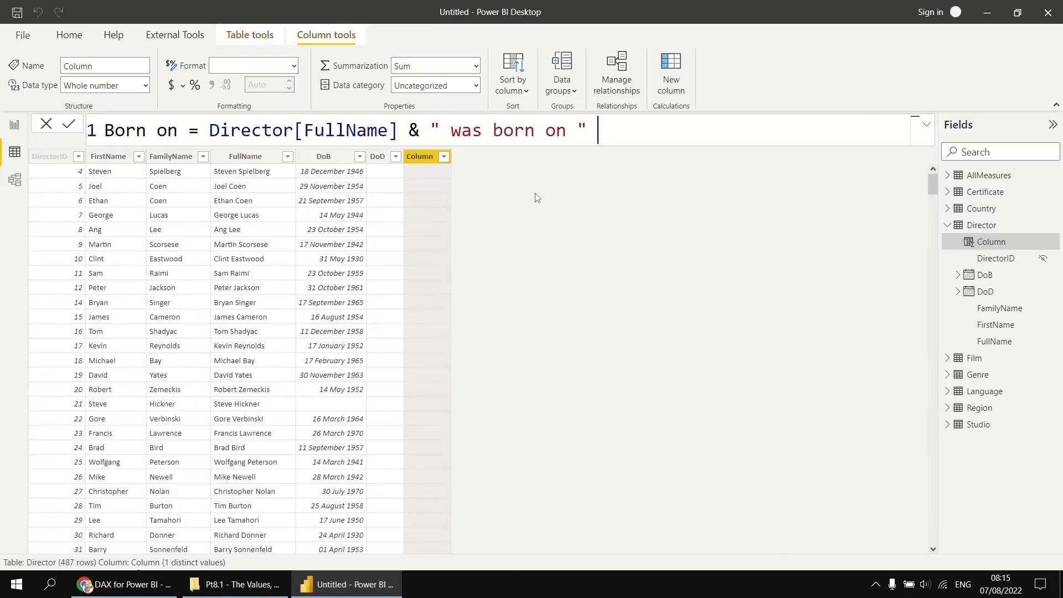
text(dob)
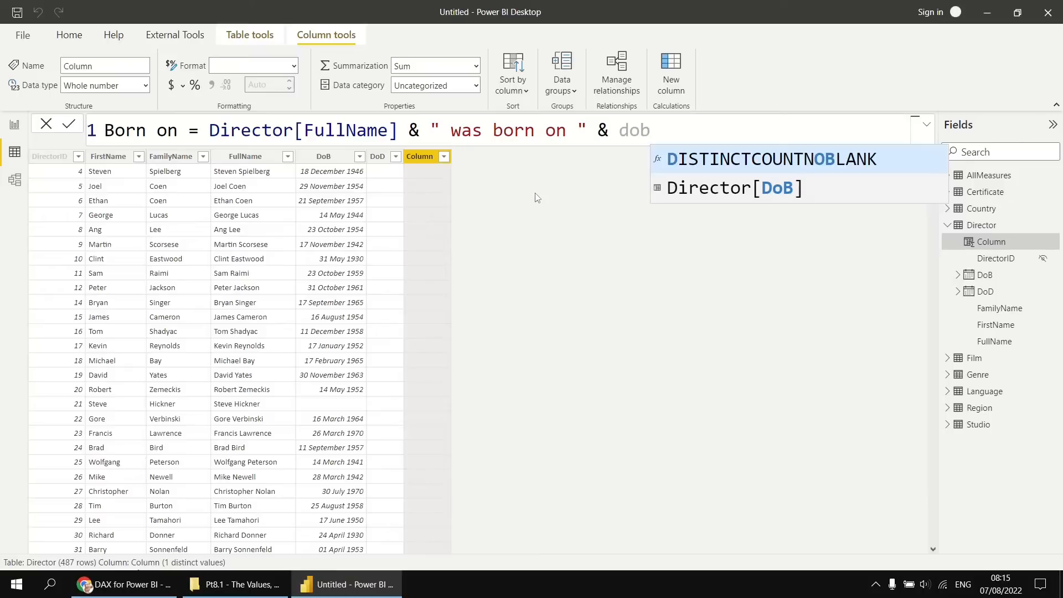
key(Down)
key(Tab)
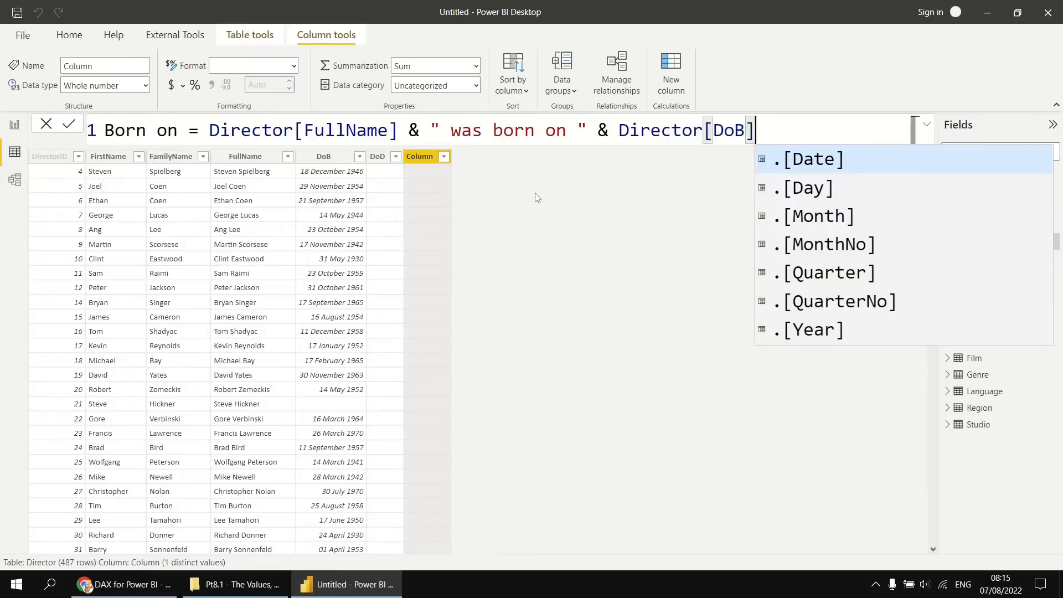
key(Escape)
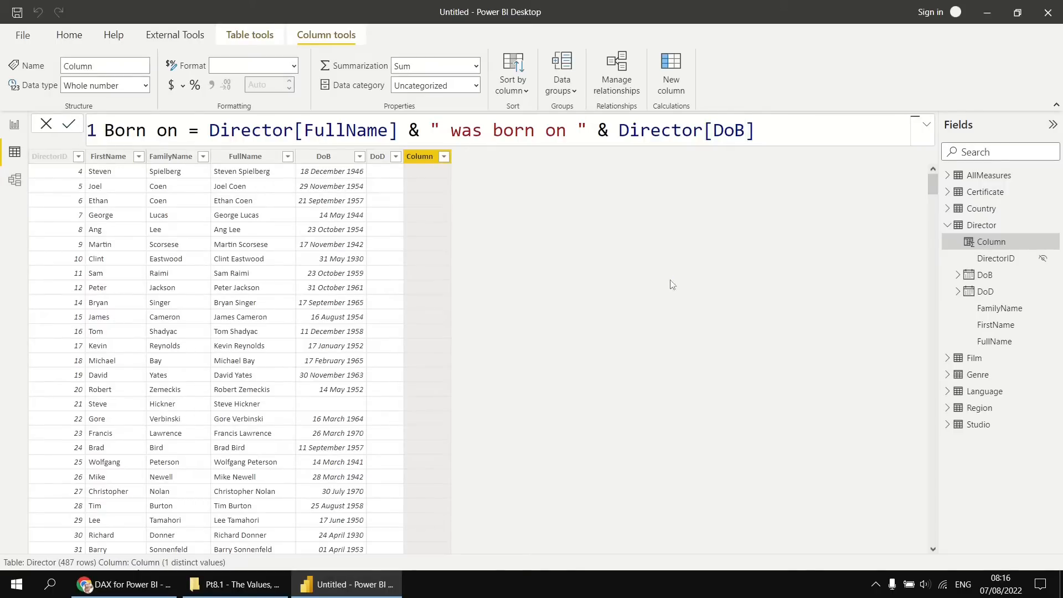
key(Return)
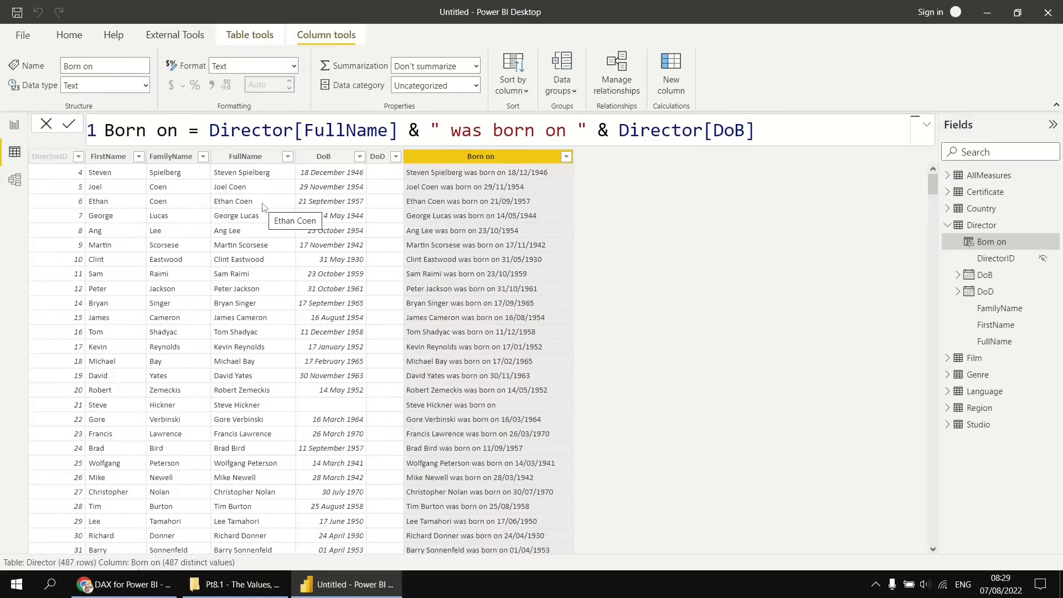
Return to the report page and create a new measure named Director films in the AllMeasures table.
click(15, 126)
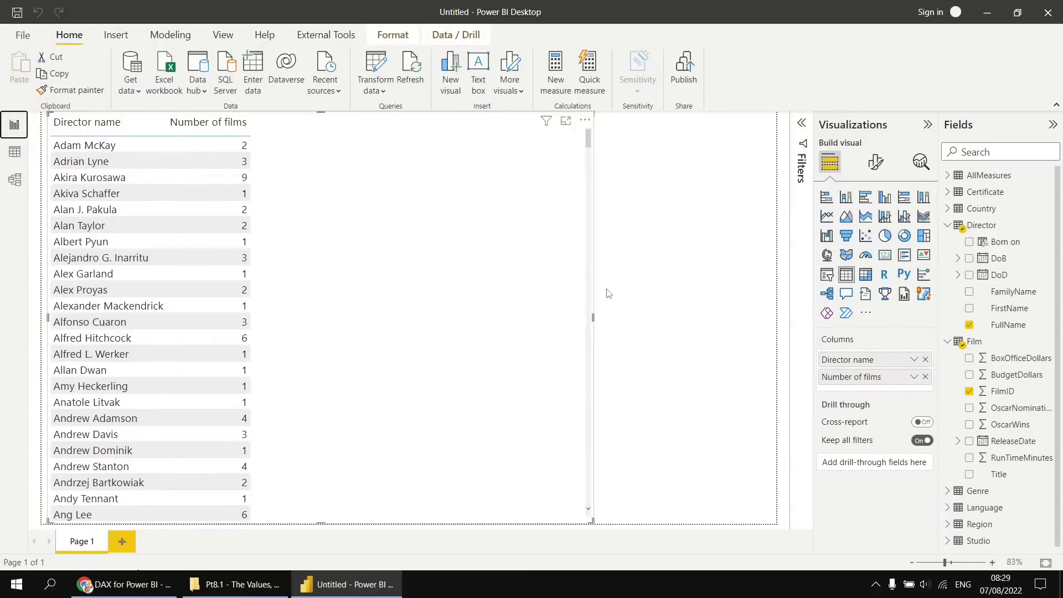
right_click(982, 176)
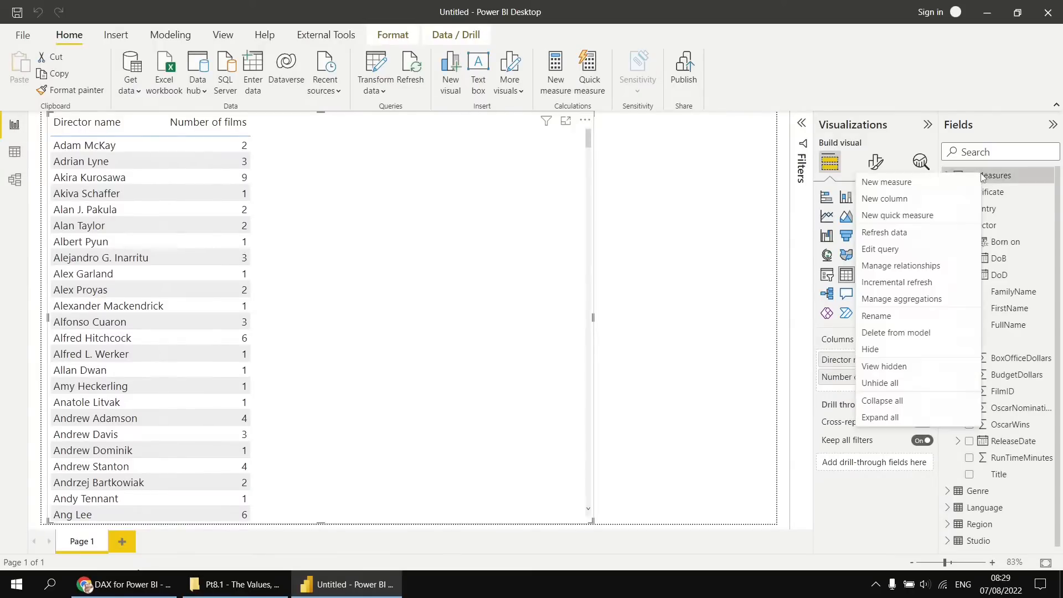
click(895, 187)
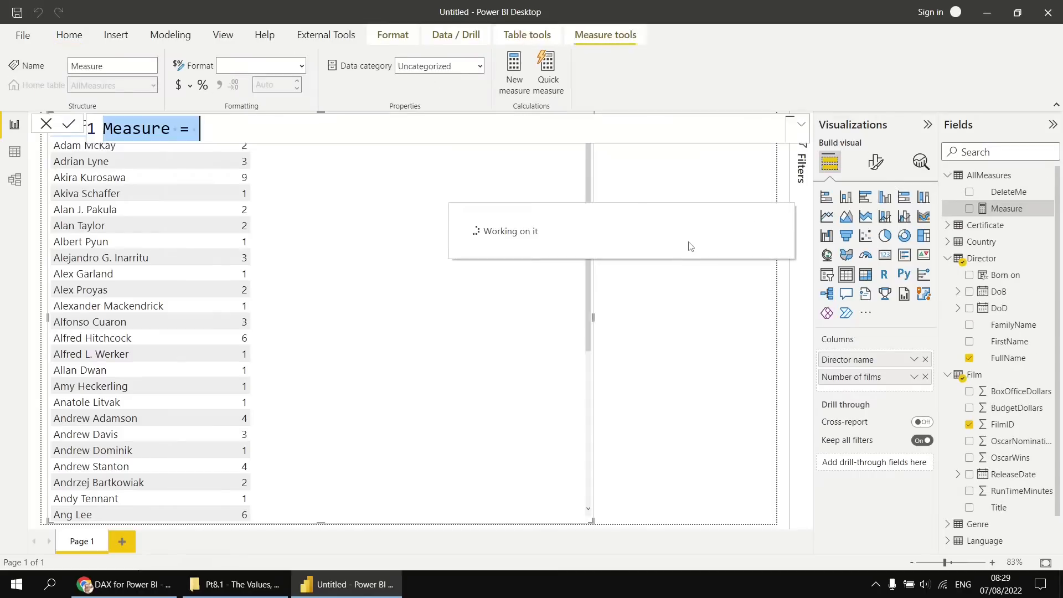
text(Director)
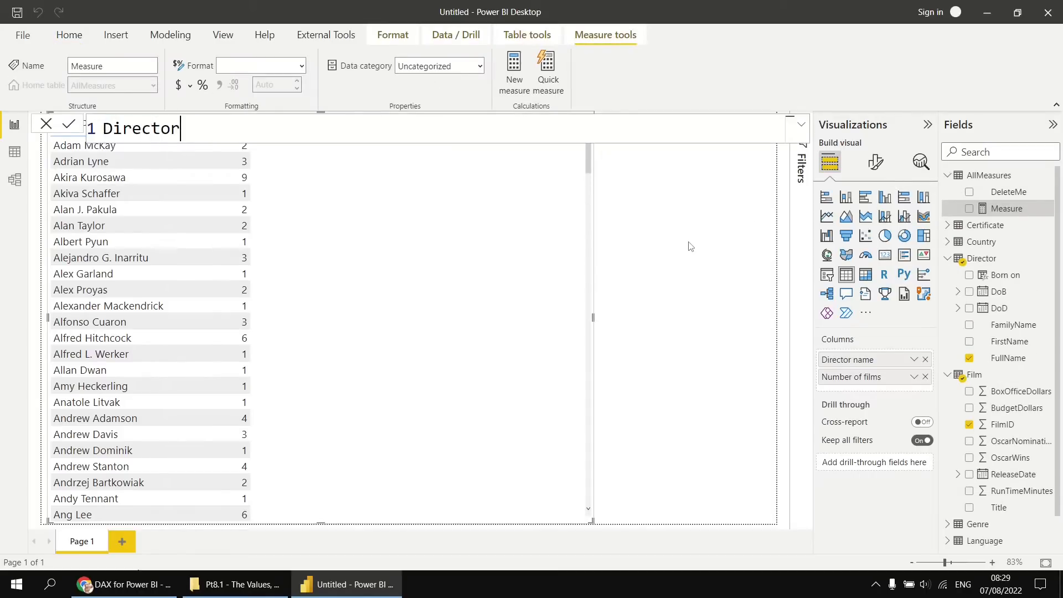
text( films = )
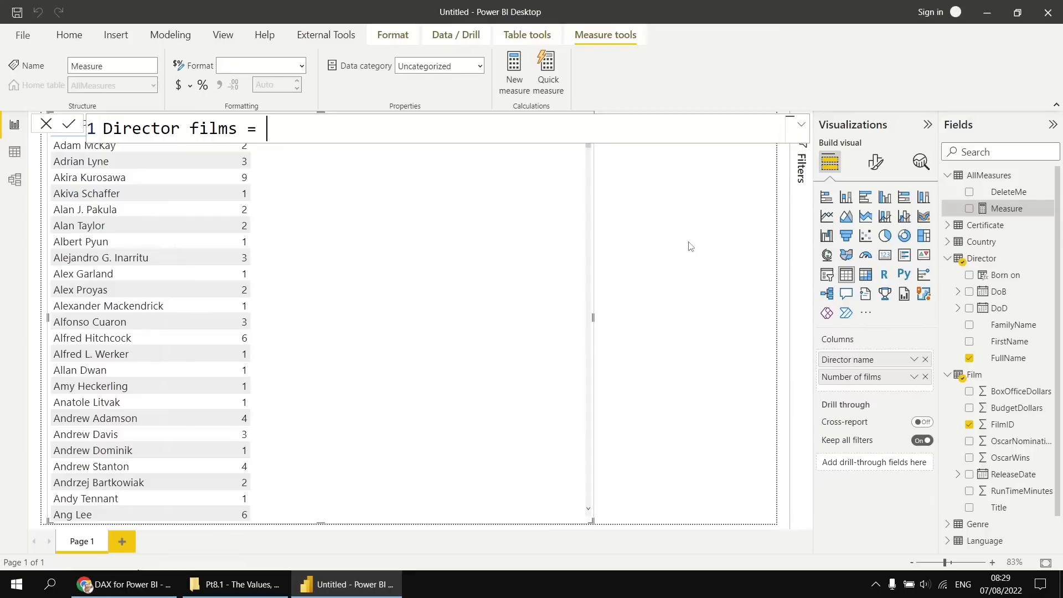
text(fullname)
Try Director[FullName] on its own as the Director films formula and commit the measure.
key(BackSpace)
key(BackSpace)
key(BackSpace)
key(BackSpace)
key(BackSpace)
key(BackSpace)
key(BackSpace)
key(BackSpace)
text(Director)
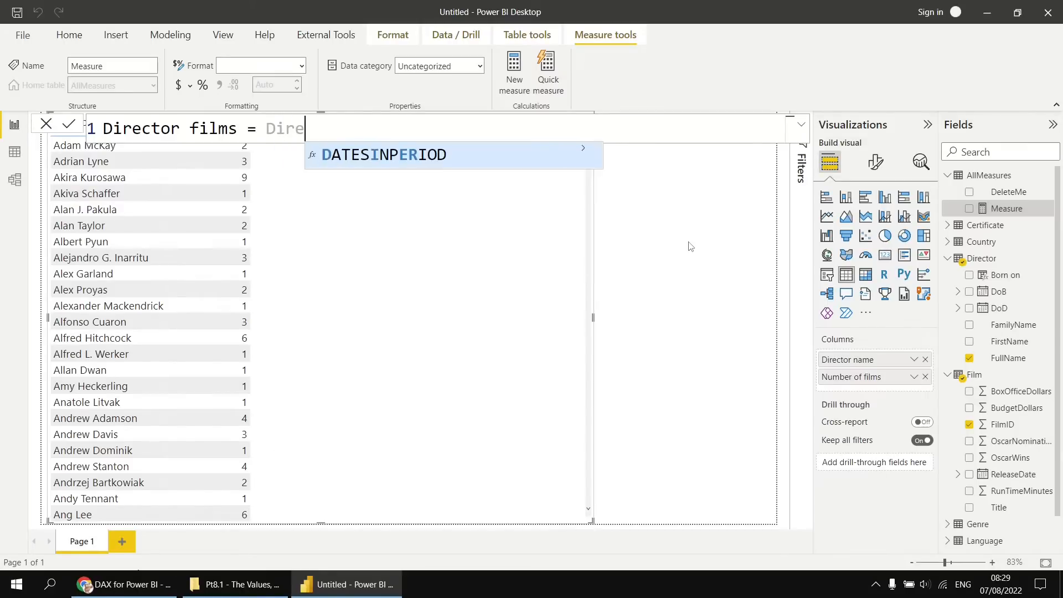
text([)
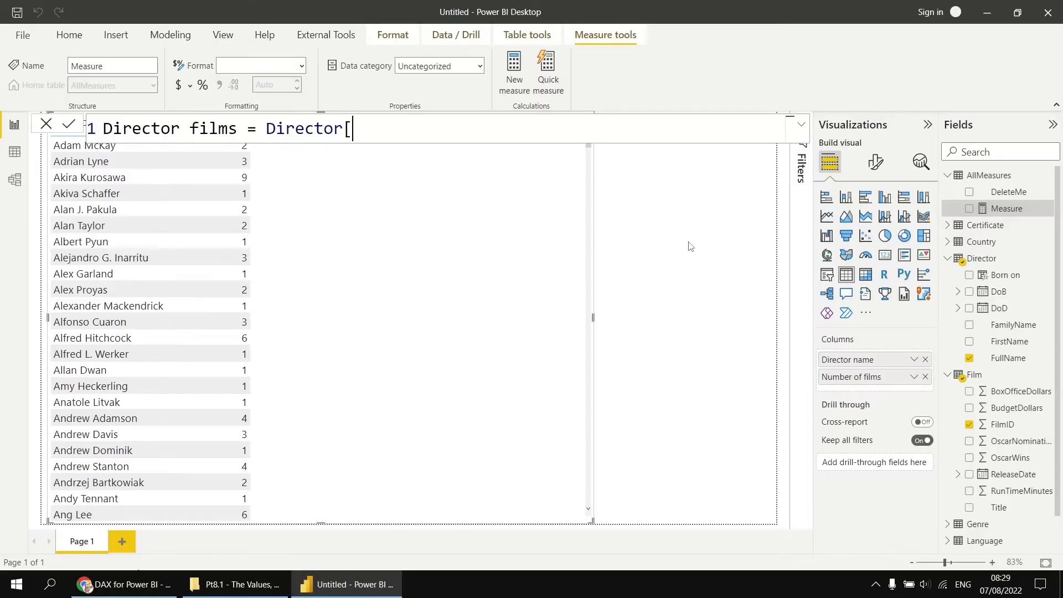
text(FullName)
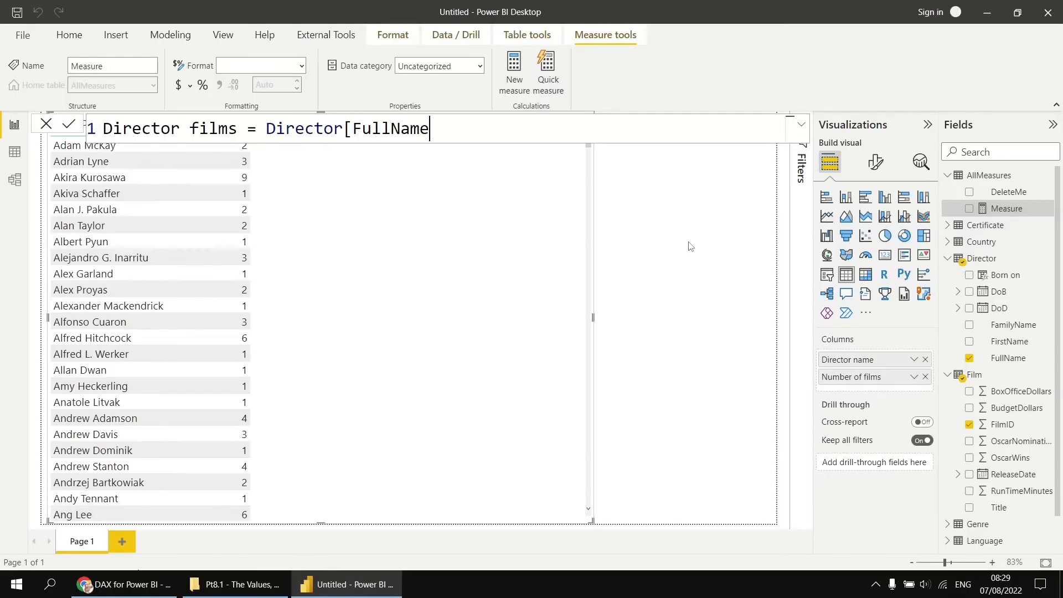
text(])
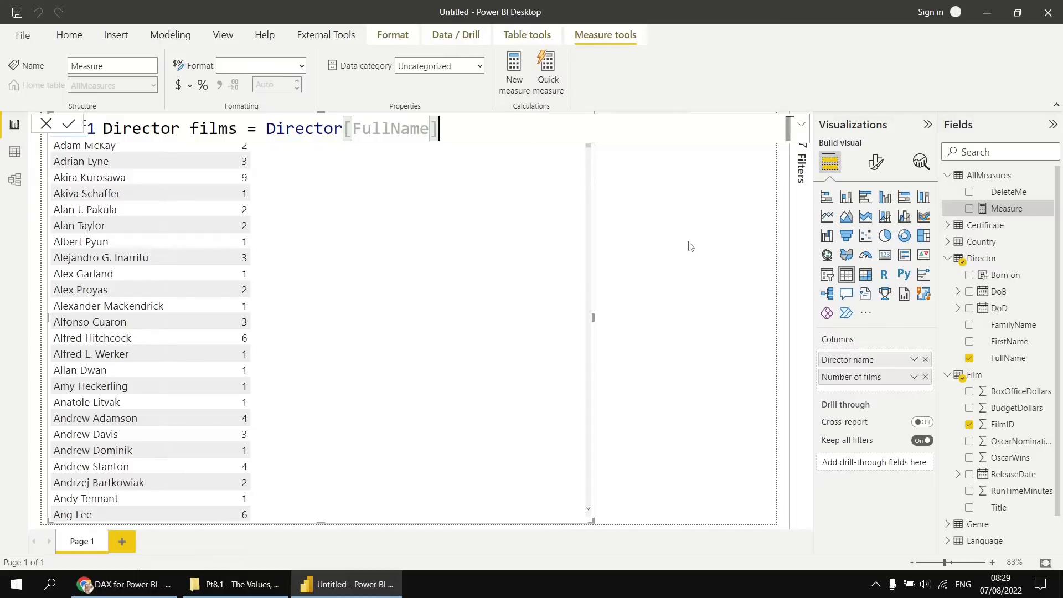
key(Return)
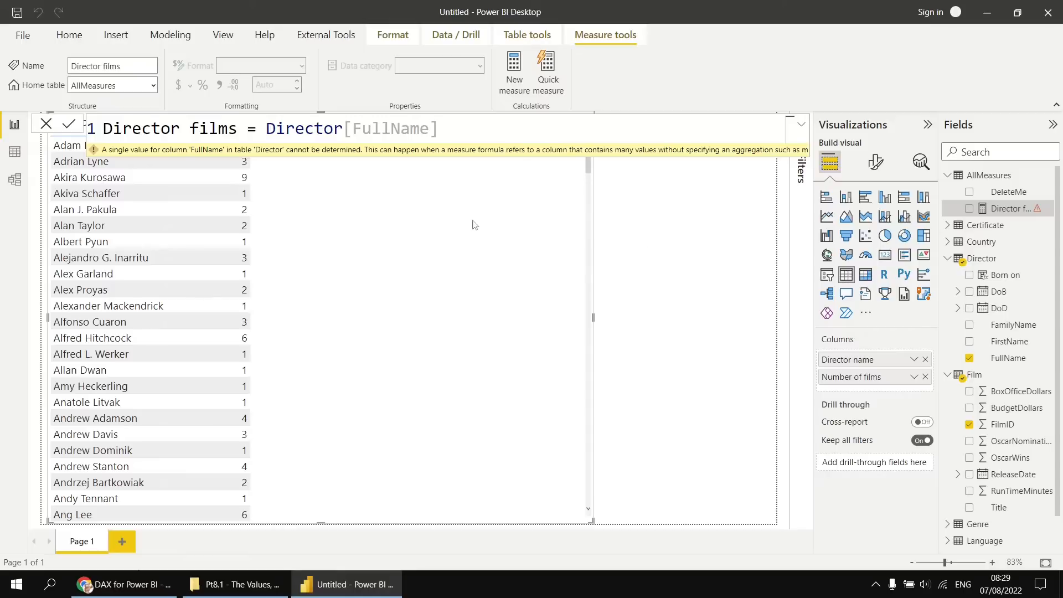
Replace Director[FullName] in the Director films formula with an opening DISTINCT function and display its description.
mouse_move(340, 155)
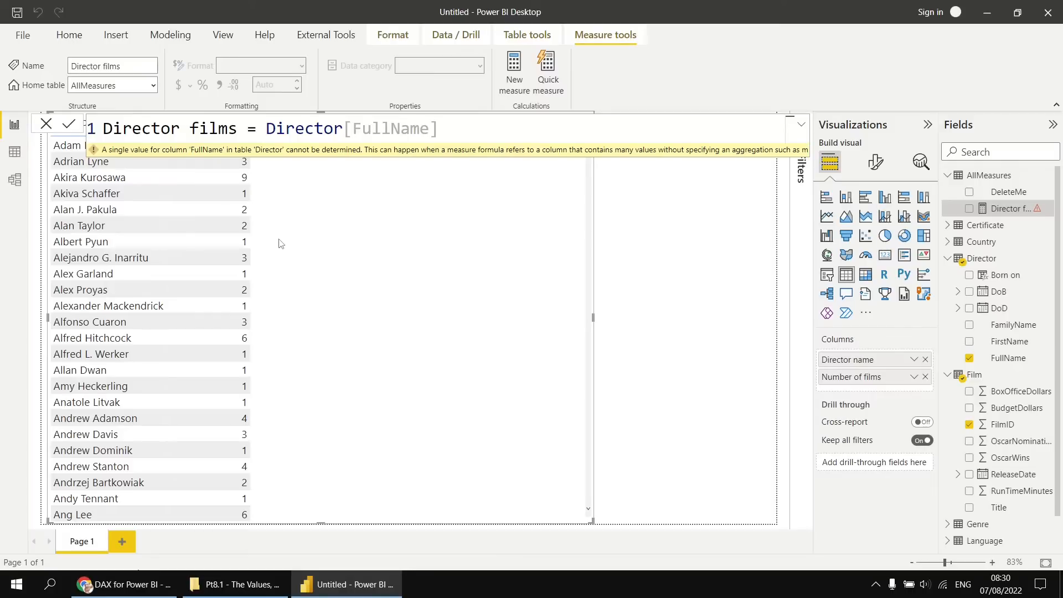
drag(455, 129, 267, 129)
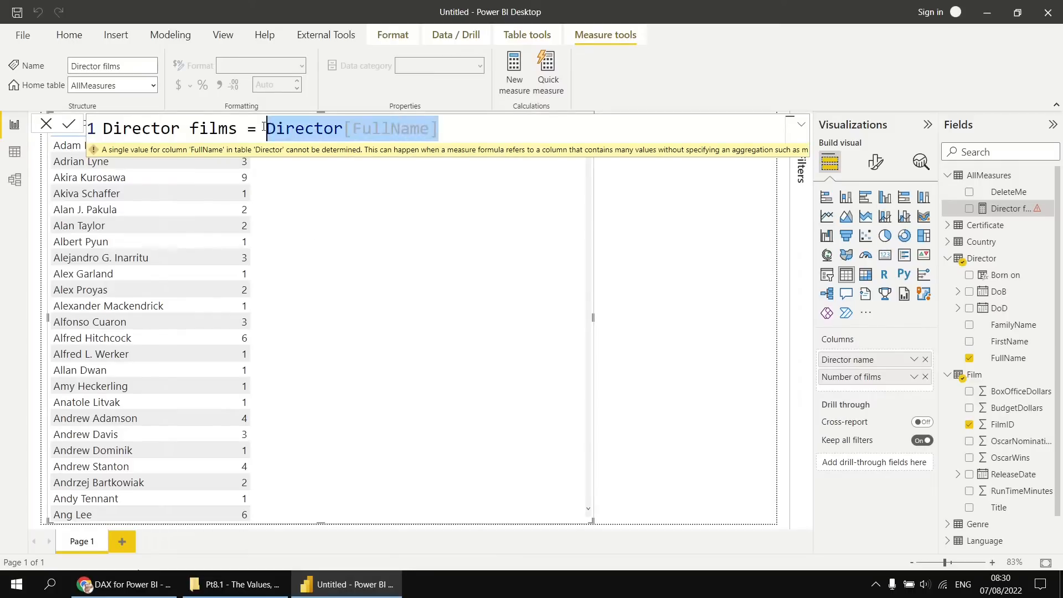
key(BackSpace)
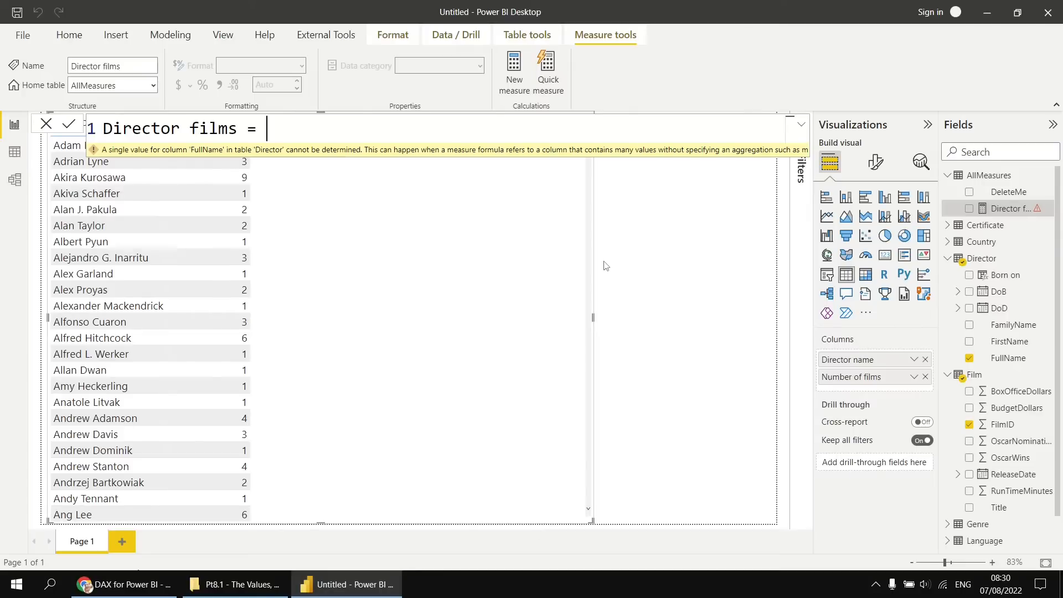
text(di)
key(Tab)
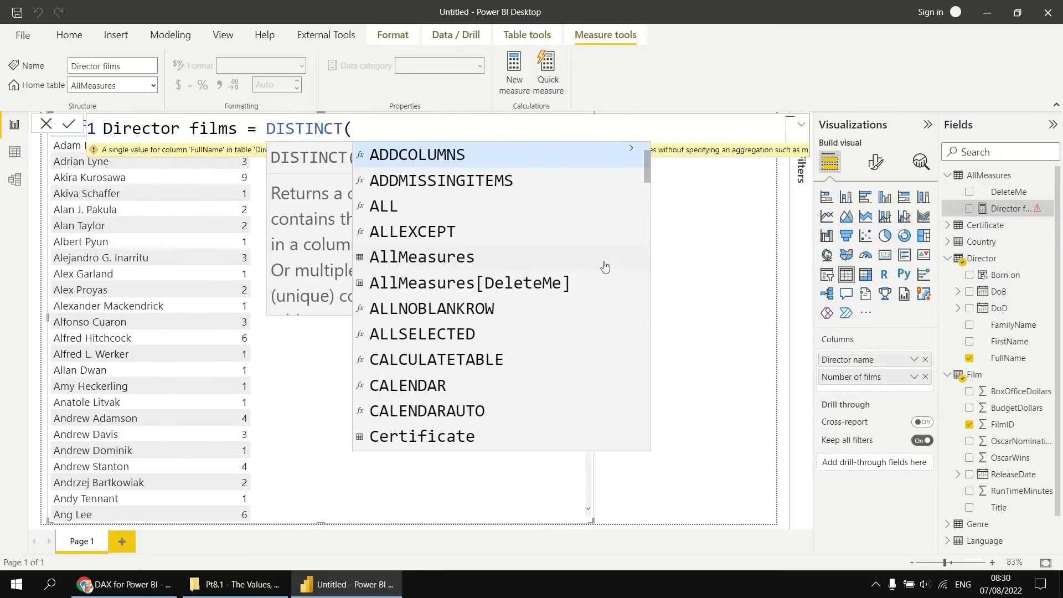
key(Escape)
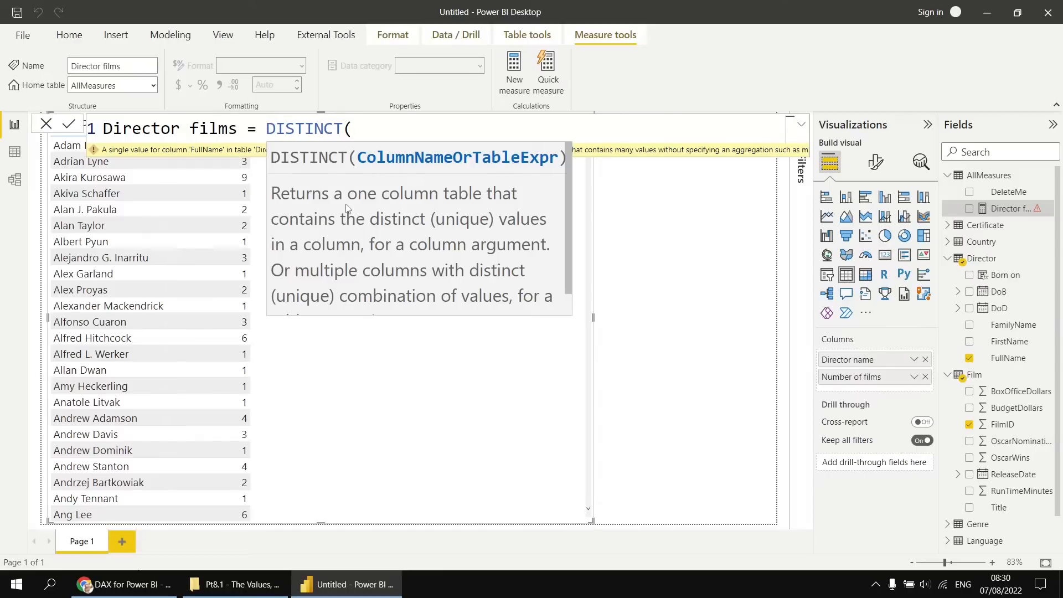
Use the VALUES function instead of DISTINCT to begin the Director films formula.
key(BackSpace)
key(BackSpace)
key(BackSpace)
key(BackSpace)
key(BackSpace)
key(BackSpace)
key(BackSpace)
key(BackSpace)
key(BackSpace)
text(VALU)
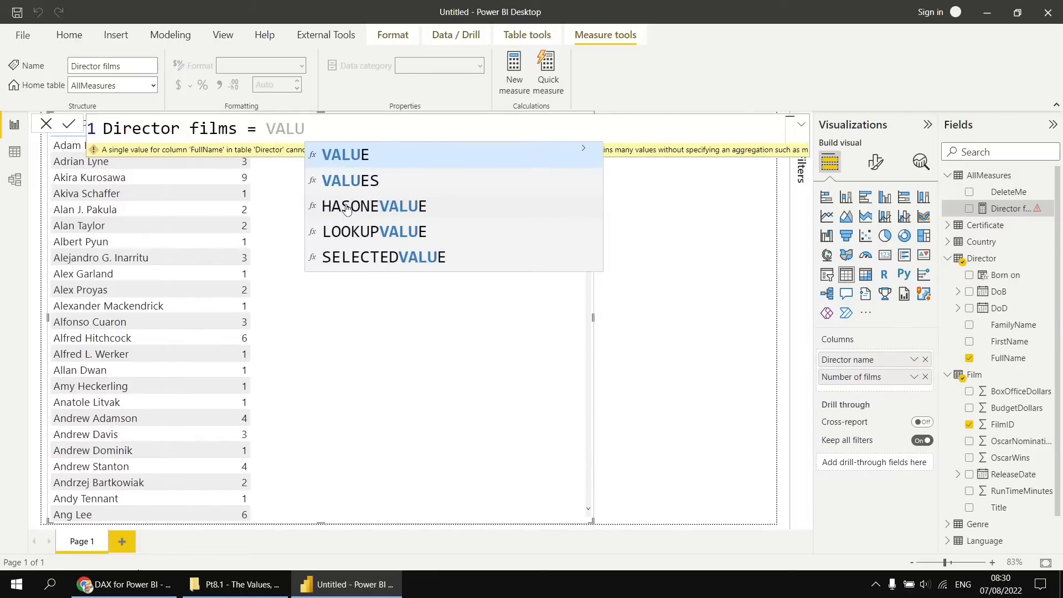
key(Down)
key(Tab)
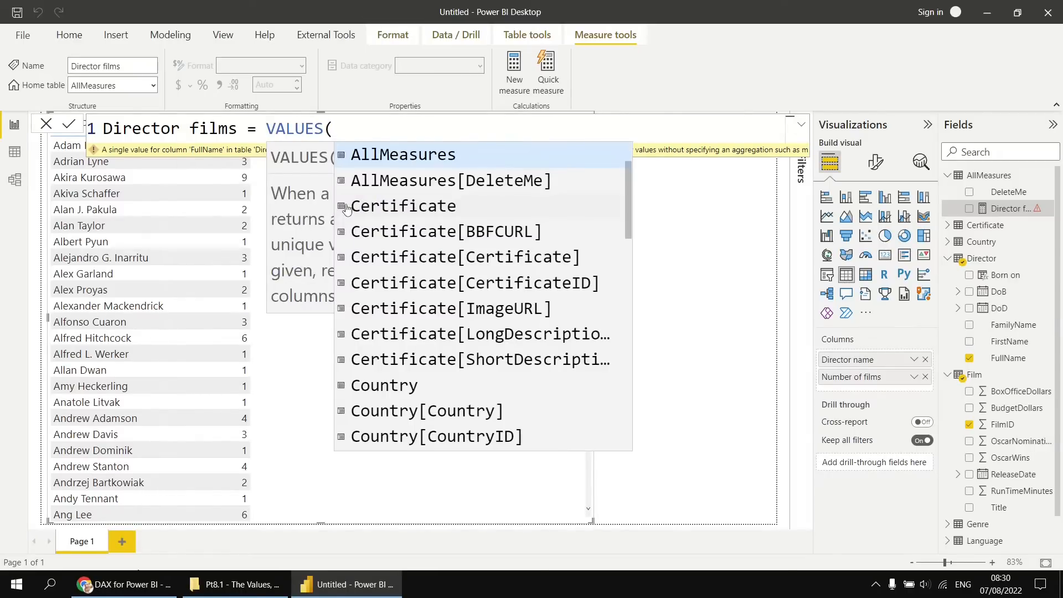
key(Escape)
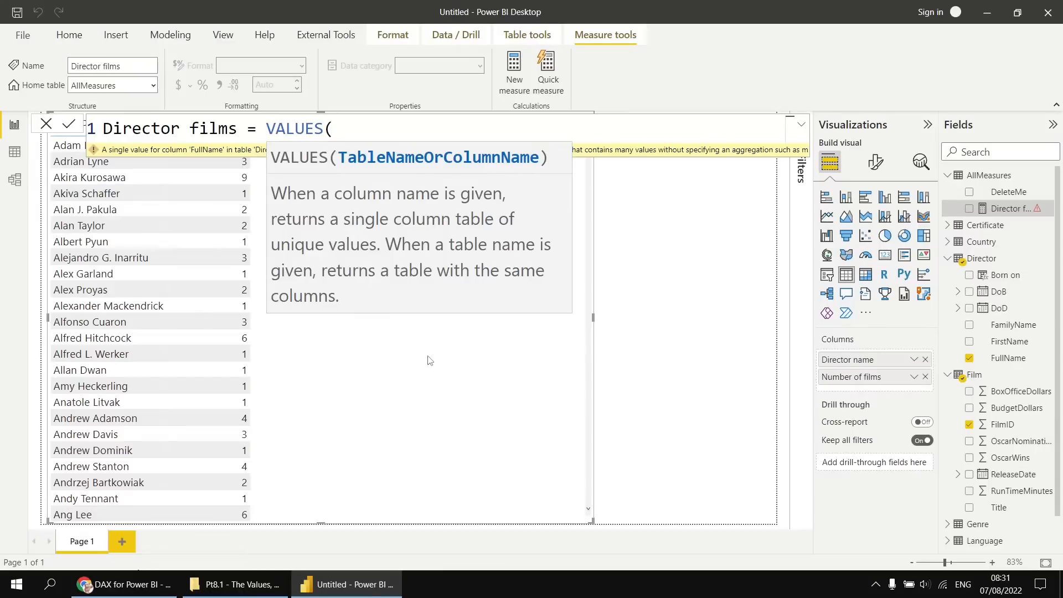
Complete the formula as VALUES(Director[FullName]), commit it and add the Director films measure to the table visual.
text(ful)
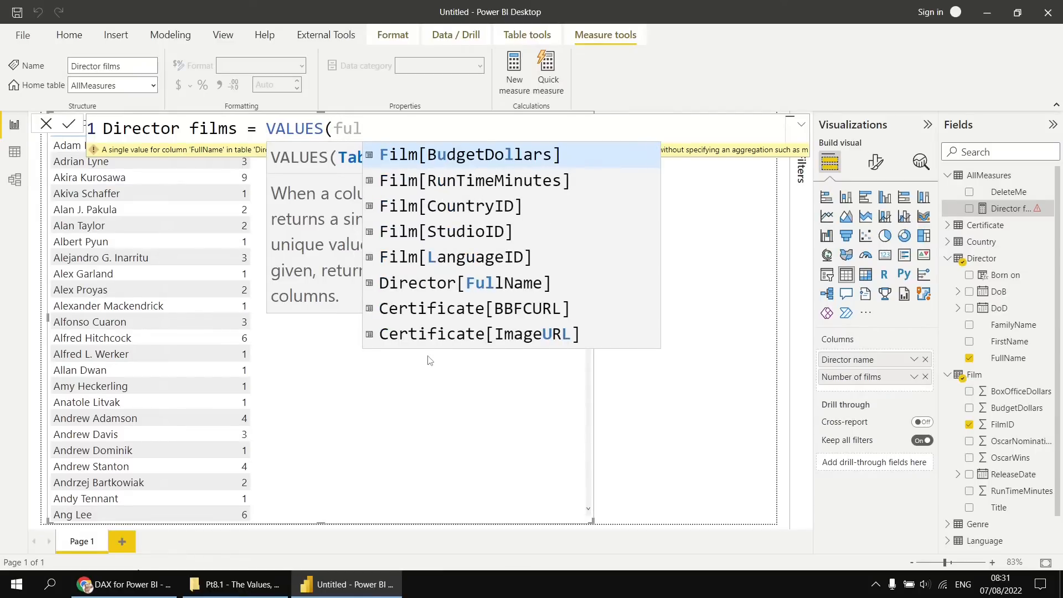
text(l)
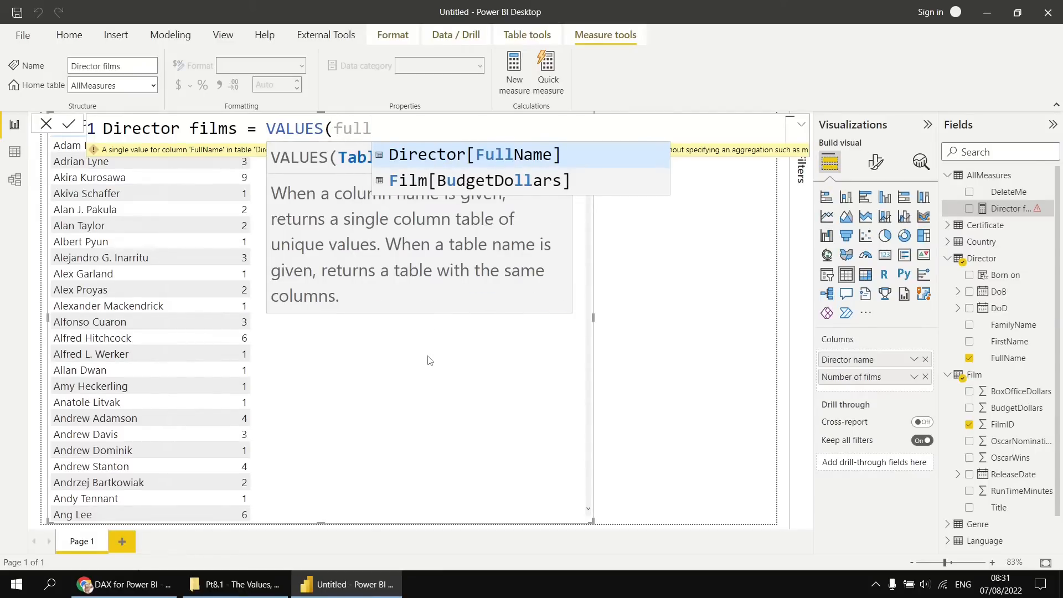
key(Tab)
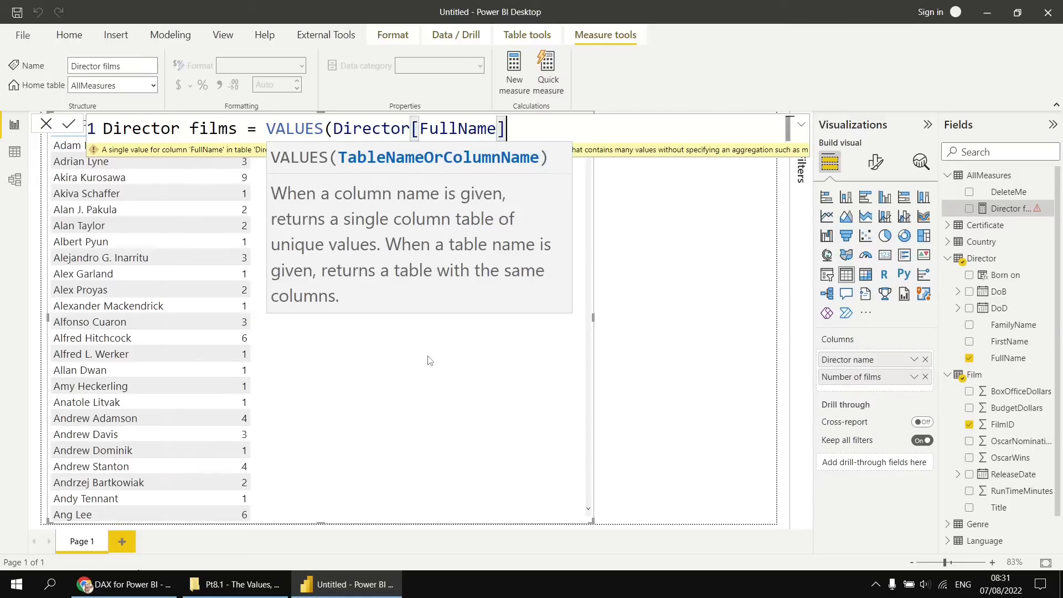
text())
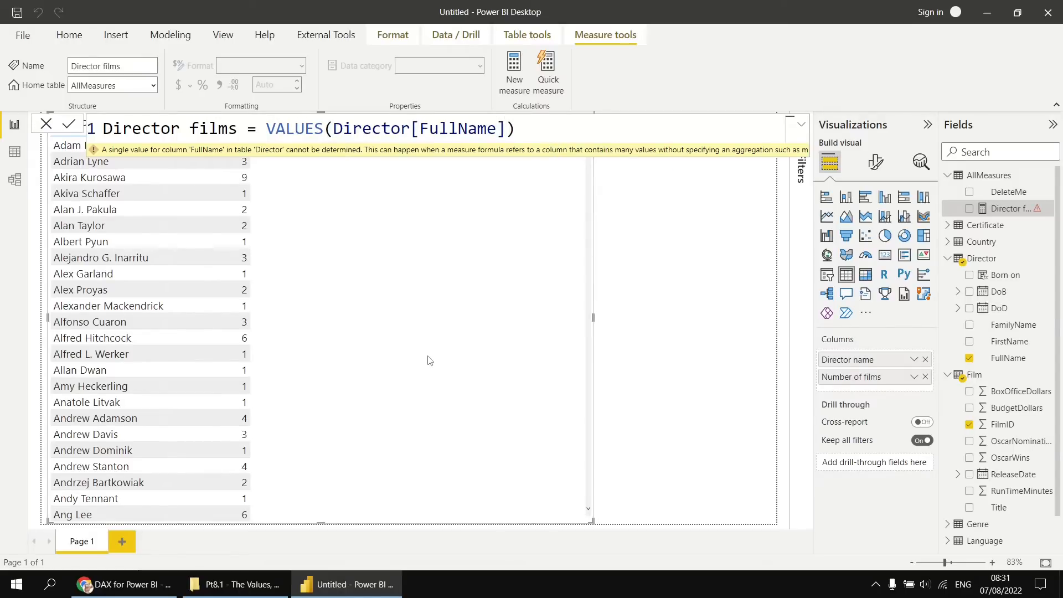
key(Return)
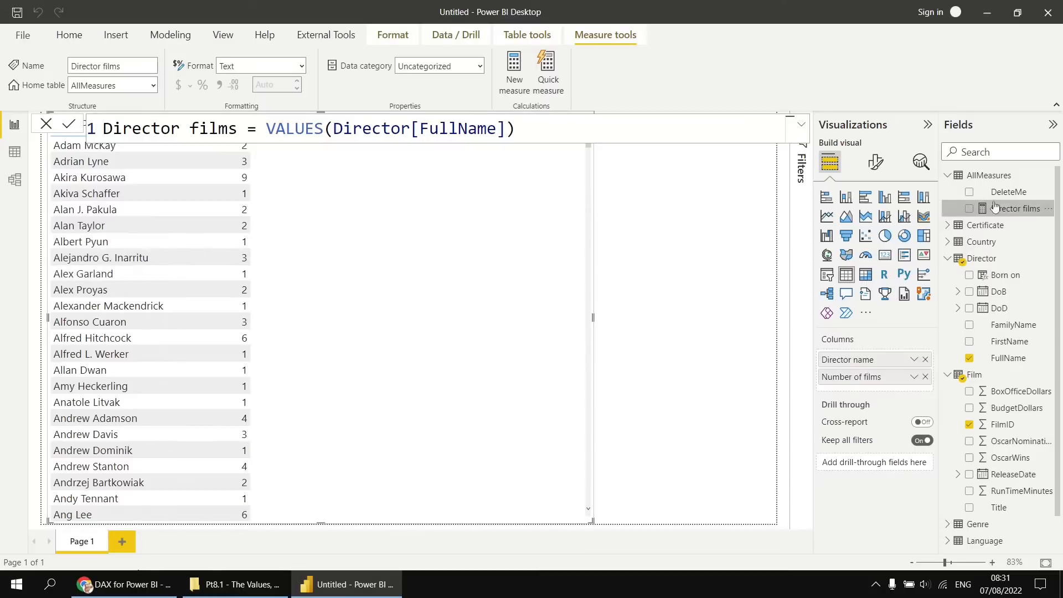
drag(1003, 208, 397, 244)
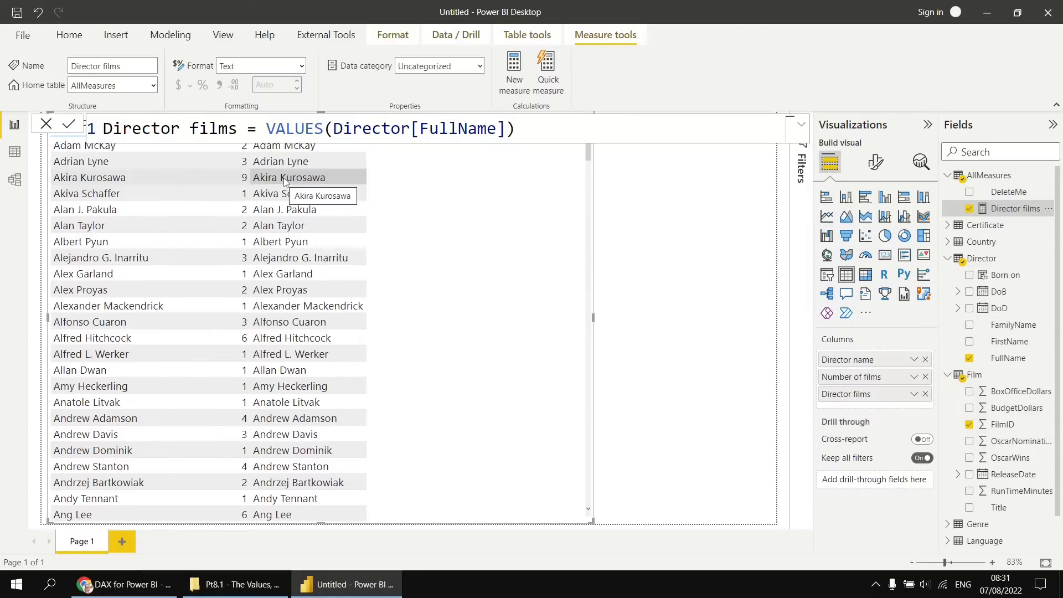
Extend the Director films formula with & " directed " & COUNTROWS(Film).
click(556, 130)
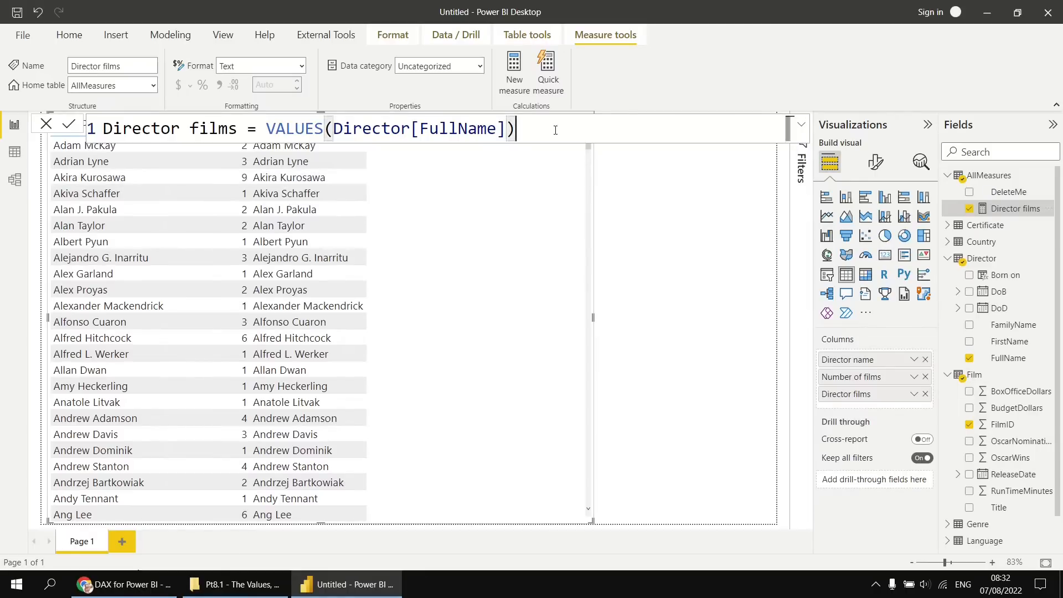
text(& ")
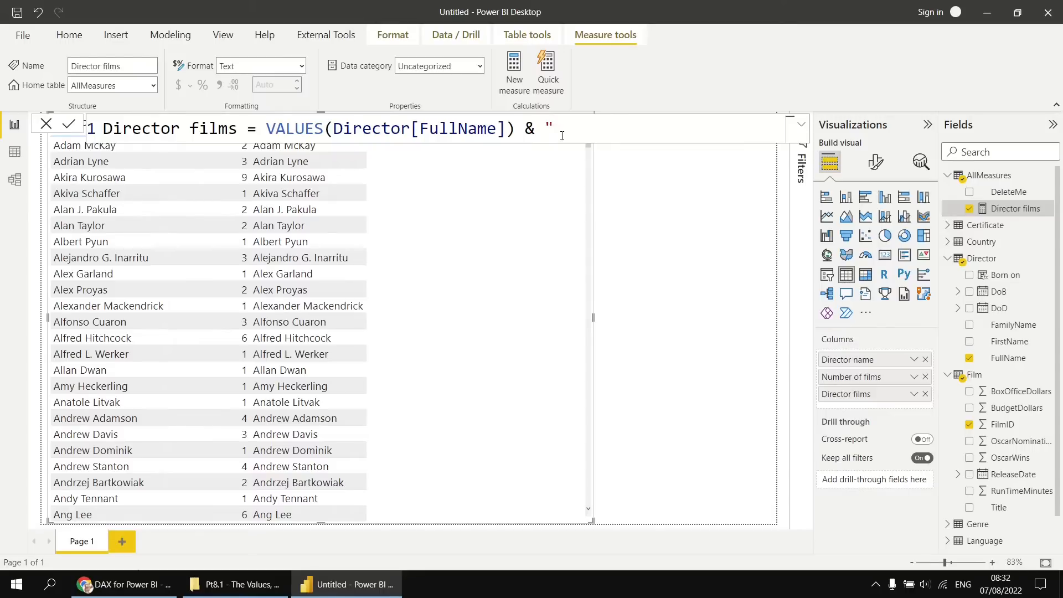
text( directed " & countr)
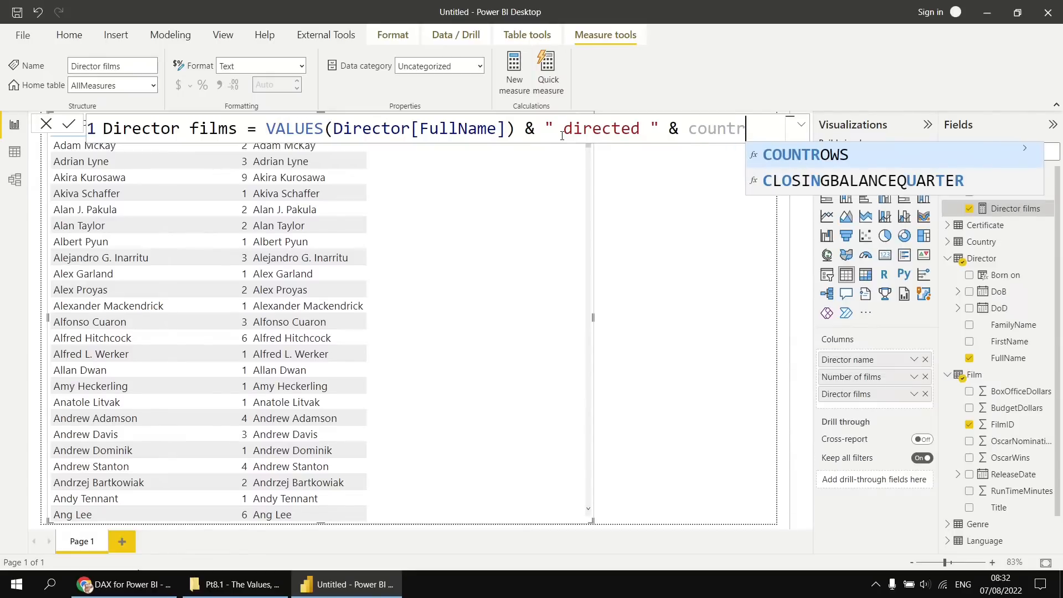
key(Tab)
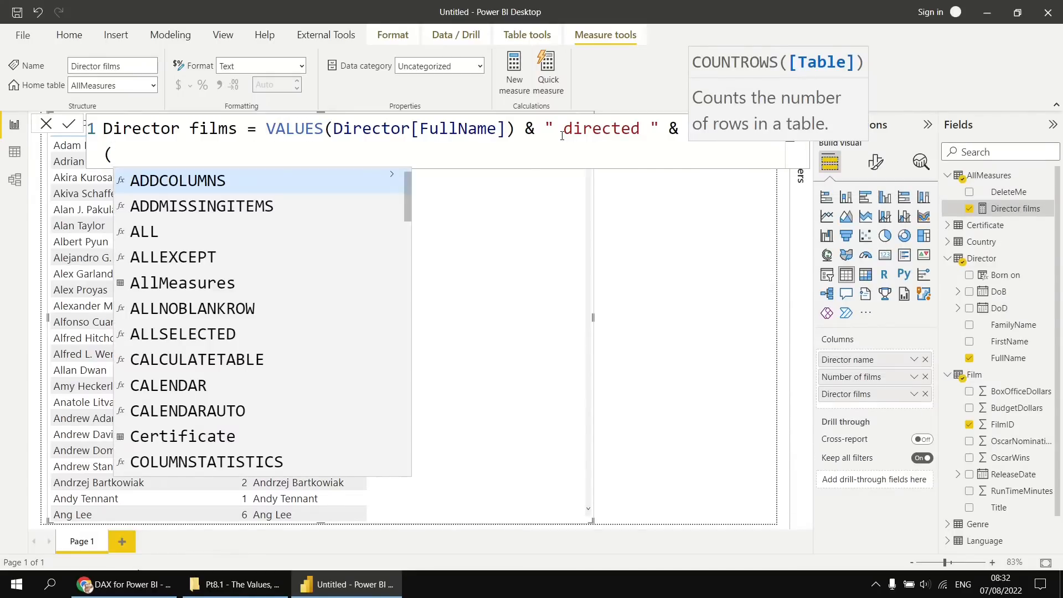
text(Film)
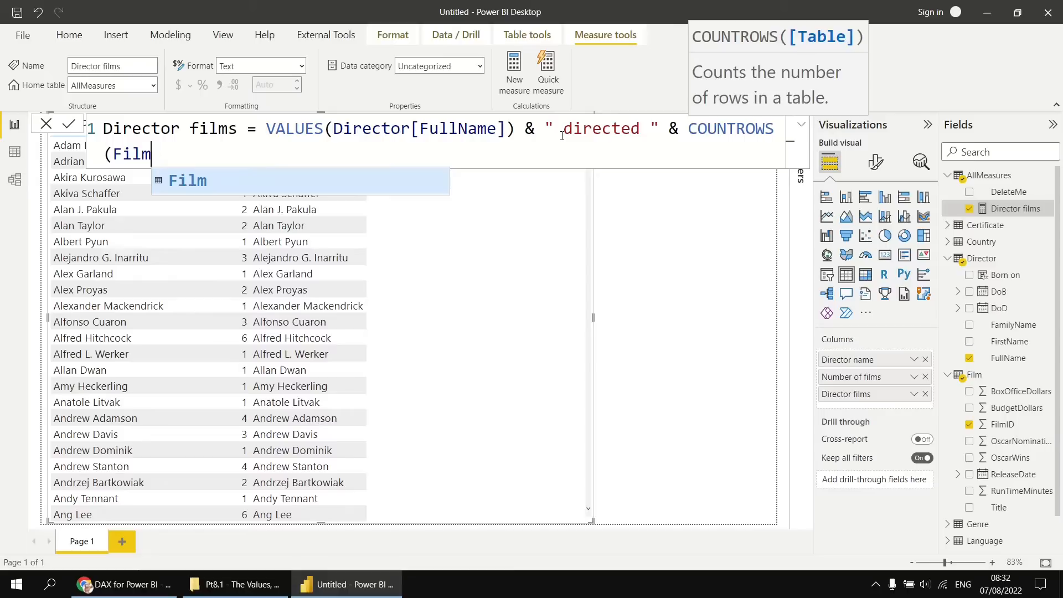
text())
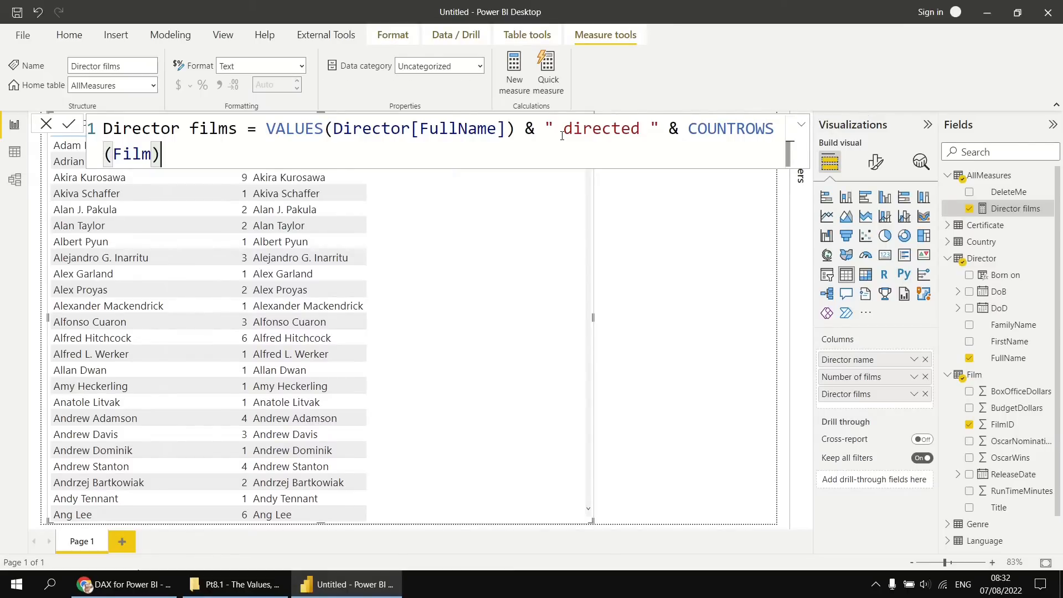
text( & " )
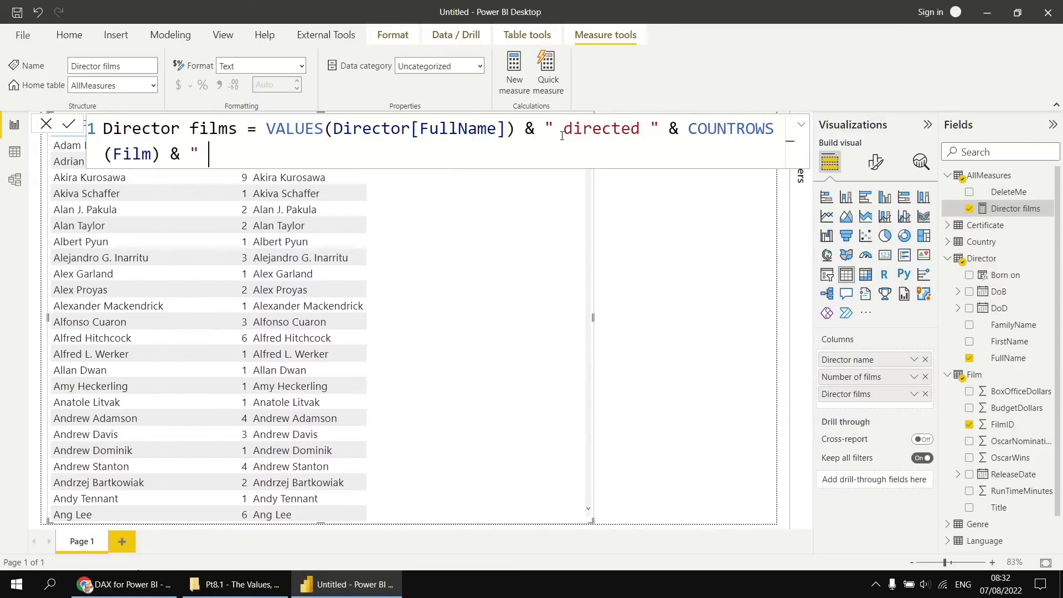
text(film(s)")
Append & " film(s)" to the Director films formula and commit the measure.
key(Return)
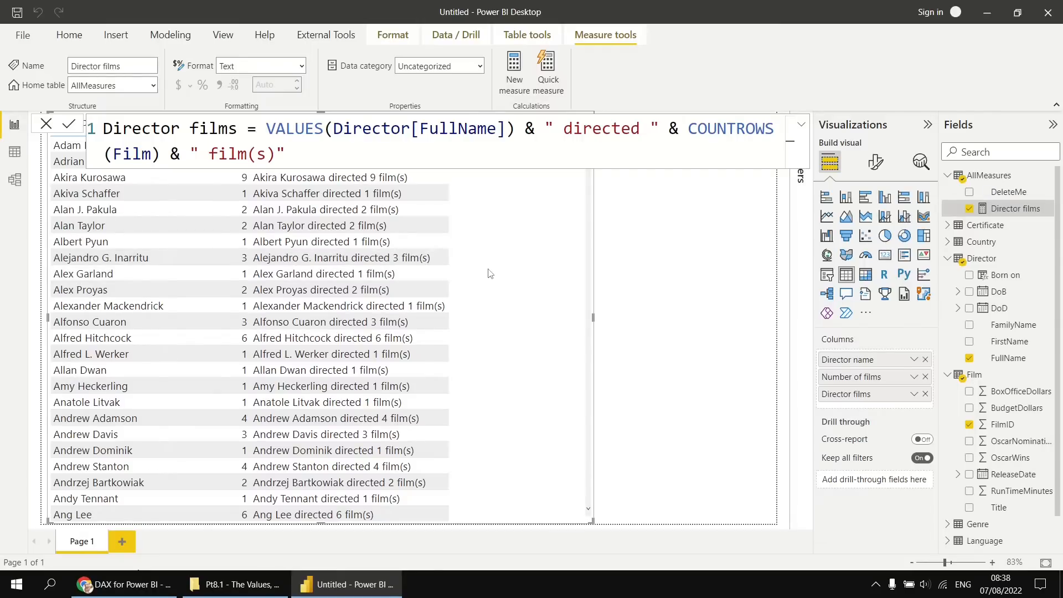
Create a new measure in the AllMeasures table and name it Single film title.
right_click(976, 180)
click(912, 187)
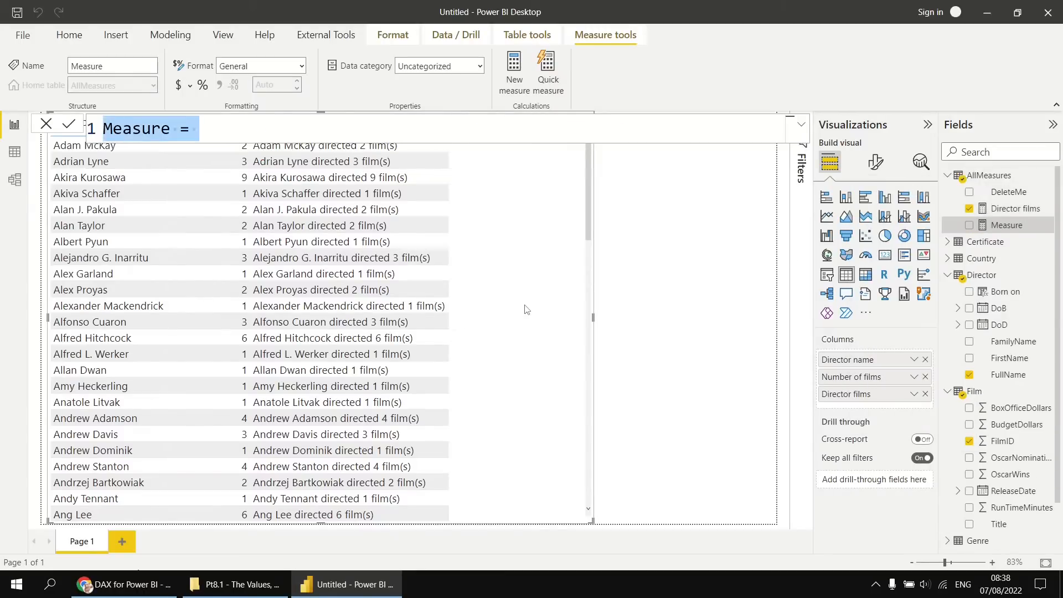
text(Single film t)
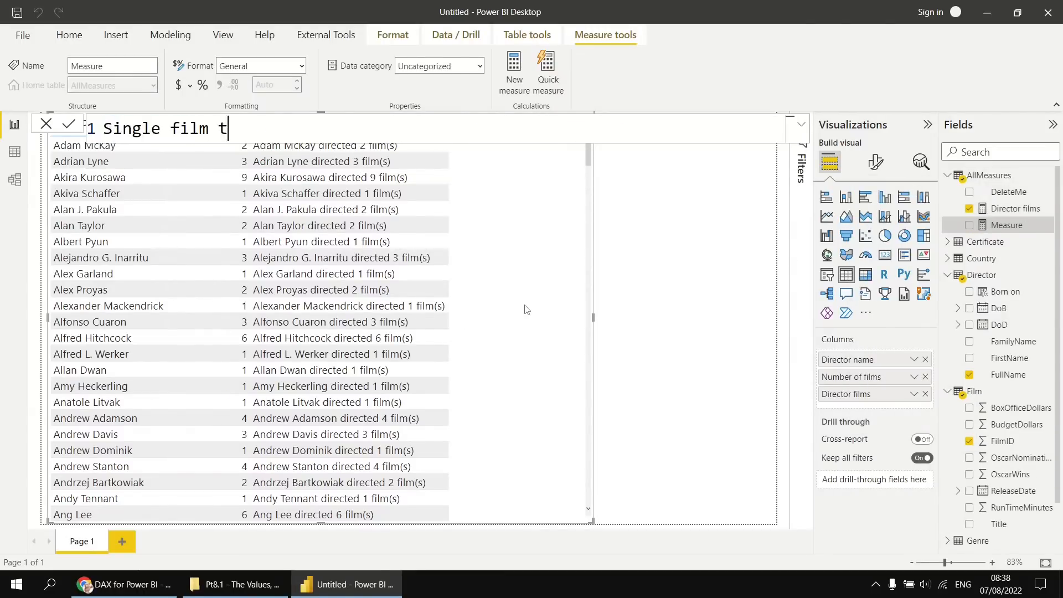
text(itle = Title)
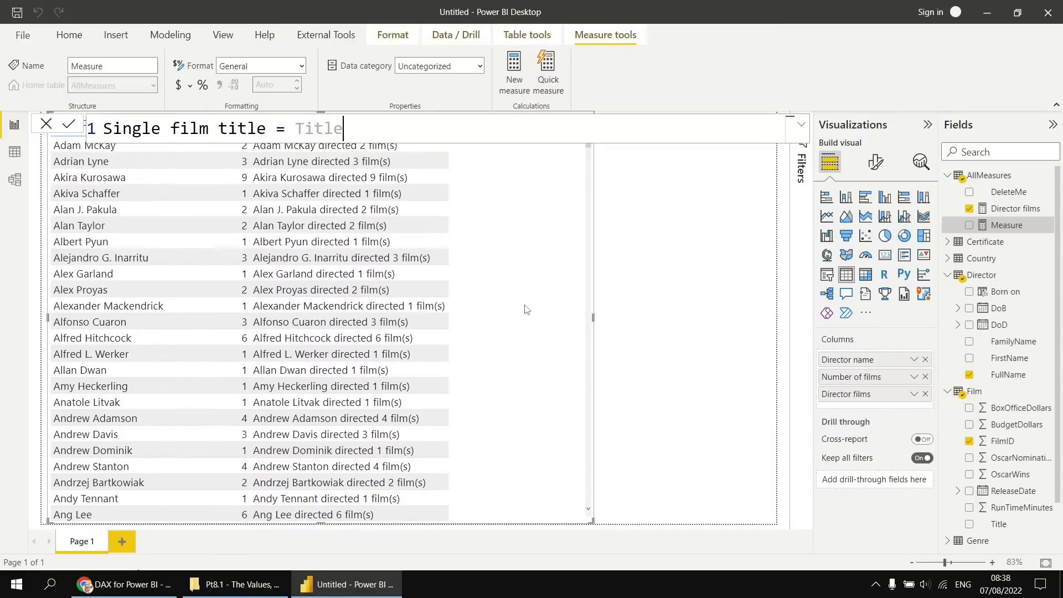
key(BackSpace)
key(BackSpace)
key(BackSpace)
key(BackSpace)
key(BackSpace)
Define the Single film title measure as VALUES(Film[Title]) and commit it.
text(VALUES()
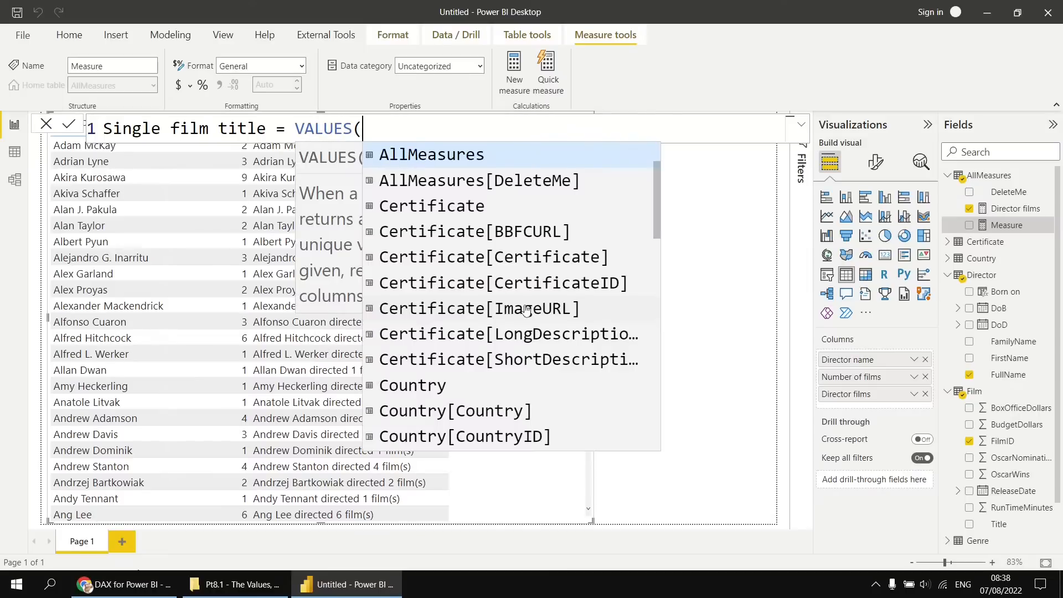
text(Film[Title)
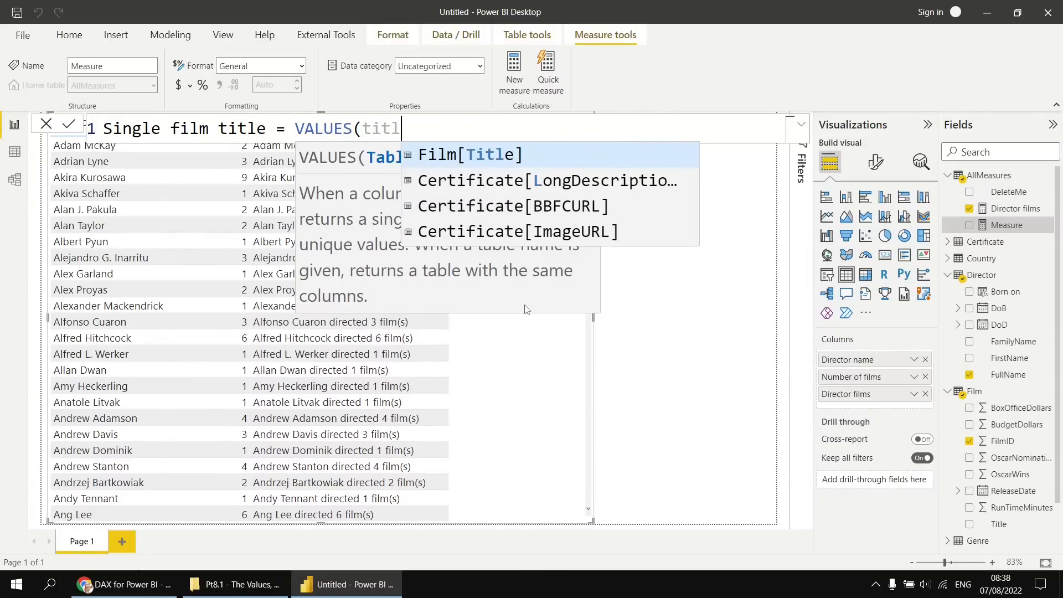
key(Tab)
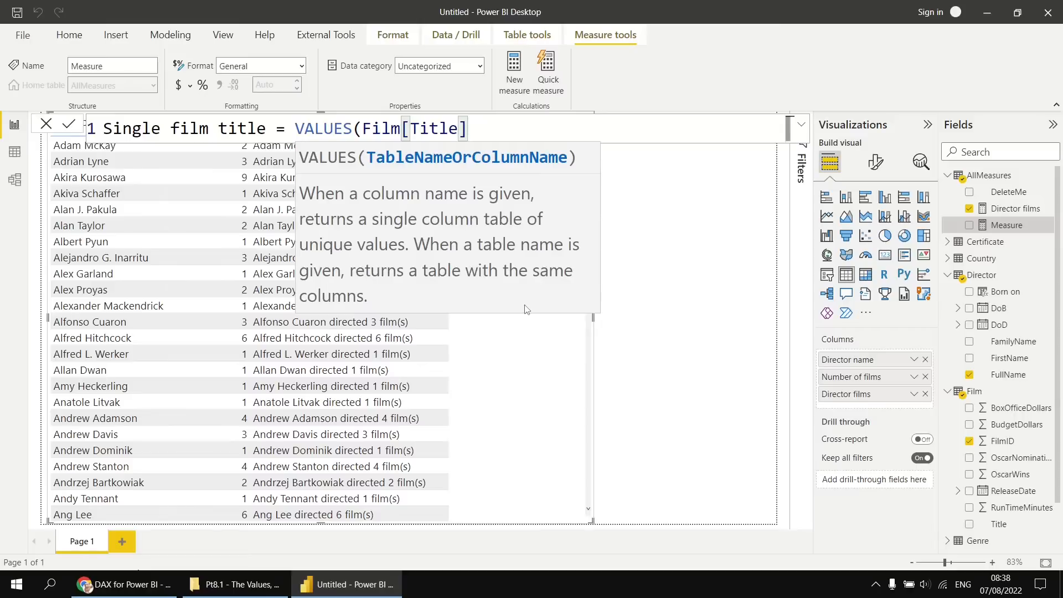
text())
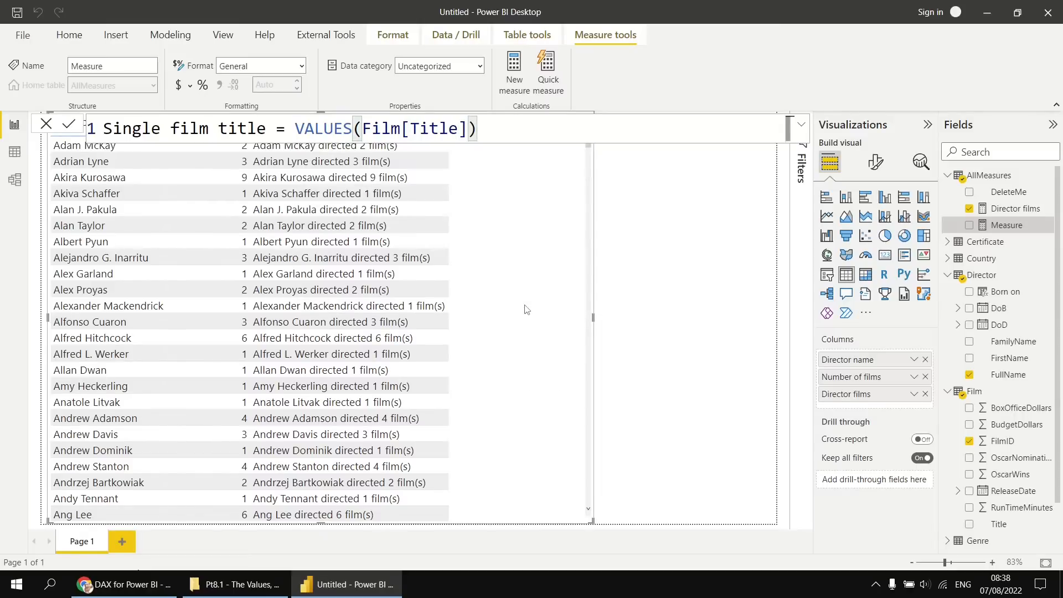
key(Return)
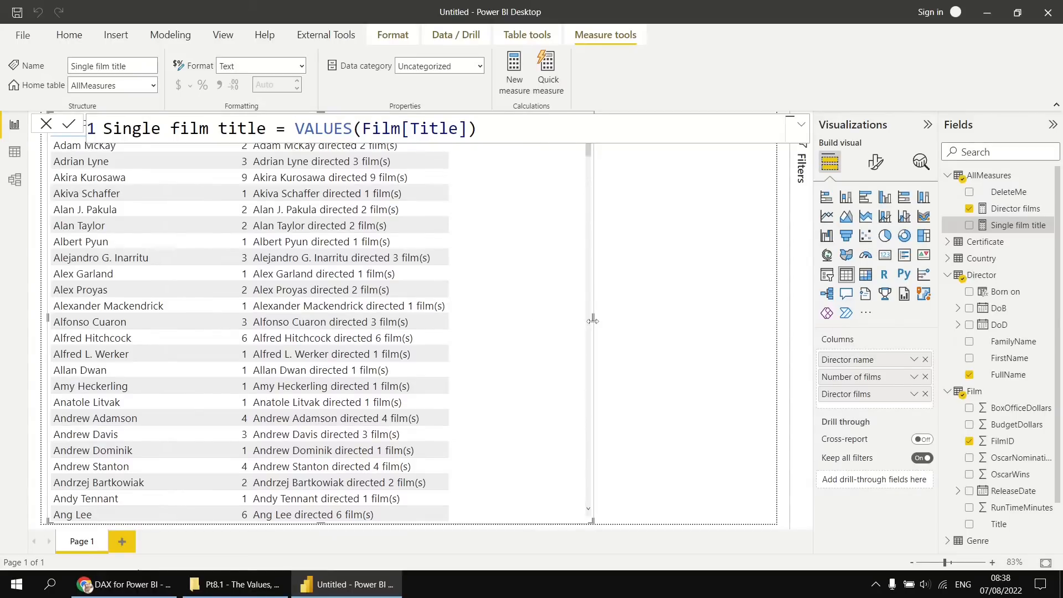
Widen the table visual across most of the page and add the Single film title measure to it.
drag(593, 320, 742, 313)
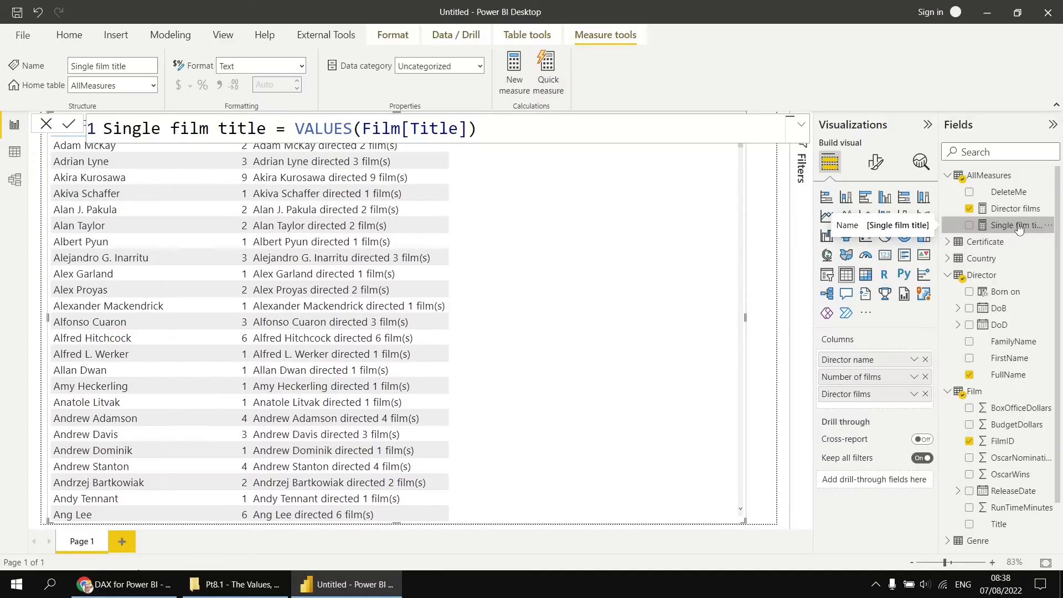
drag(1019, 227, 600, 287)
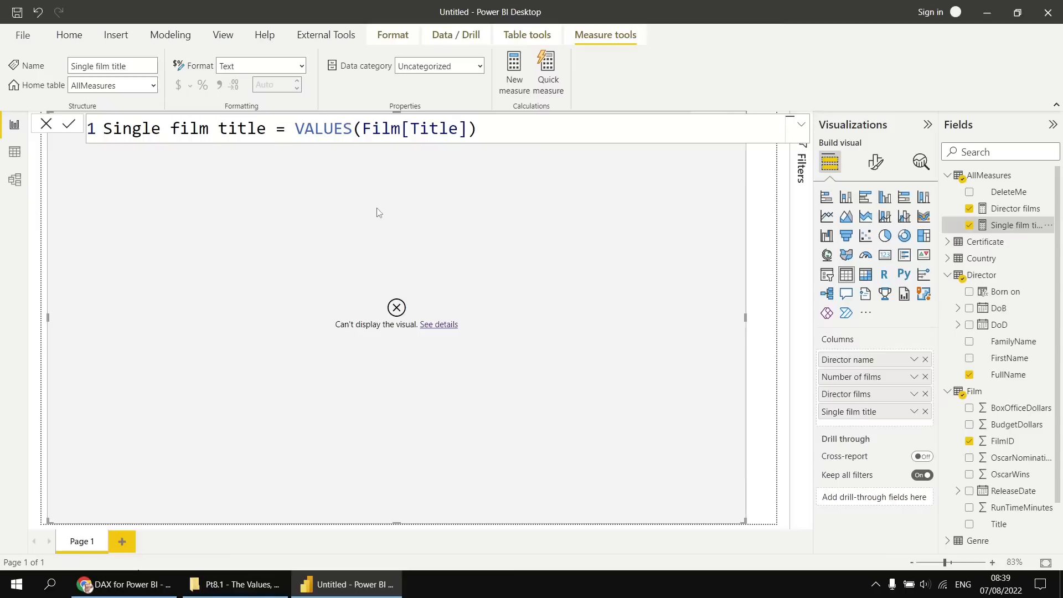
Move VALUES(Film[Title]) onto its own line in the Single film title formula and open an IF function before it.
click(295, 129)
double_click(299, 132)
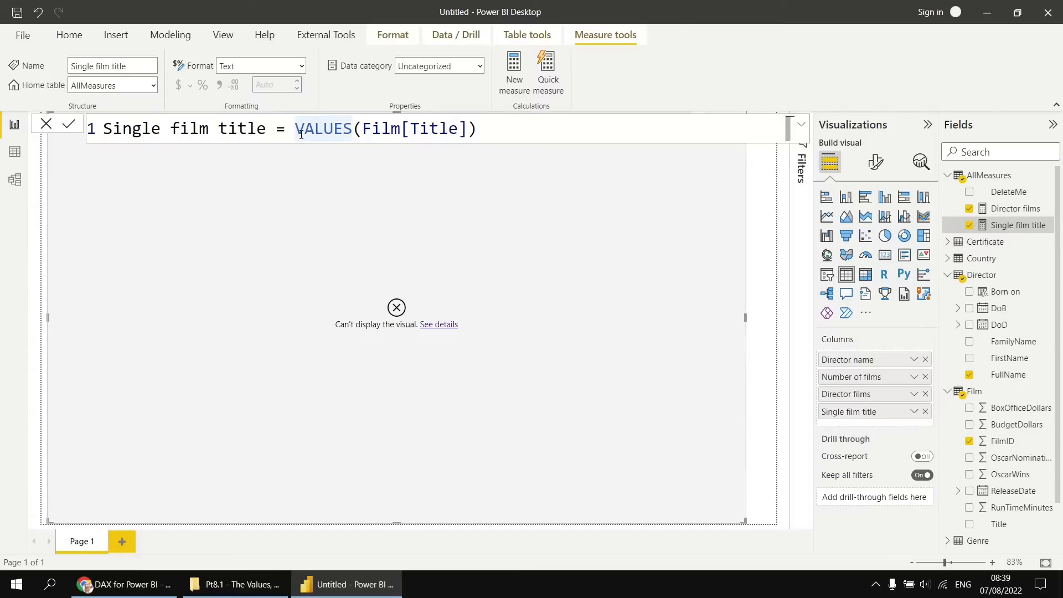
key(shift+Return)
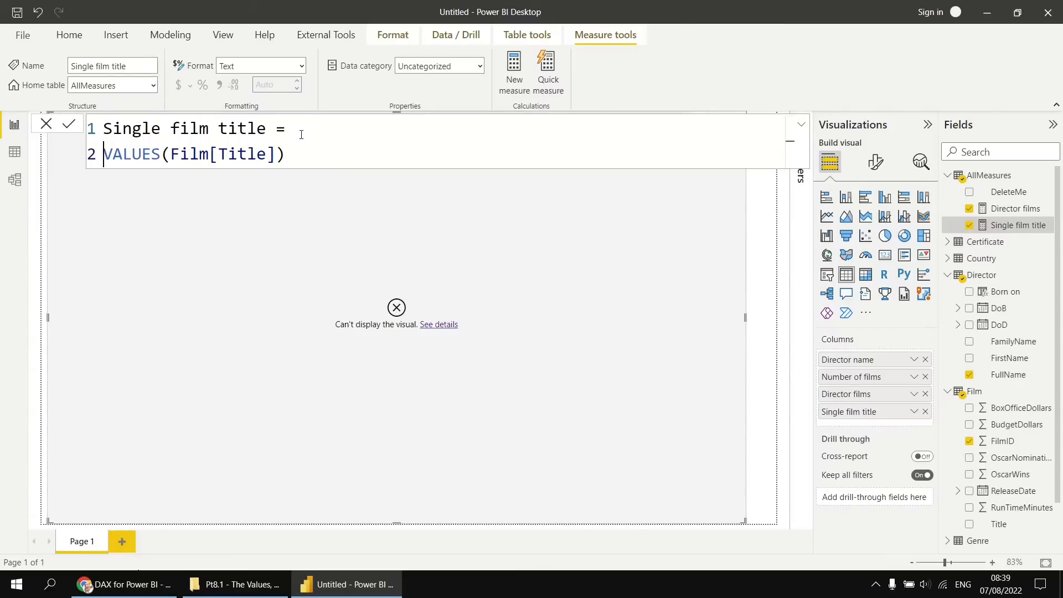
key(shift+Return)
click(320, 126)
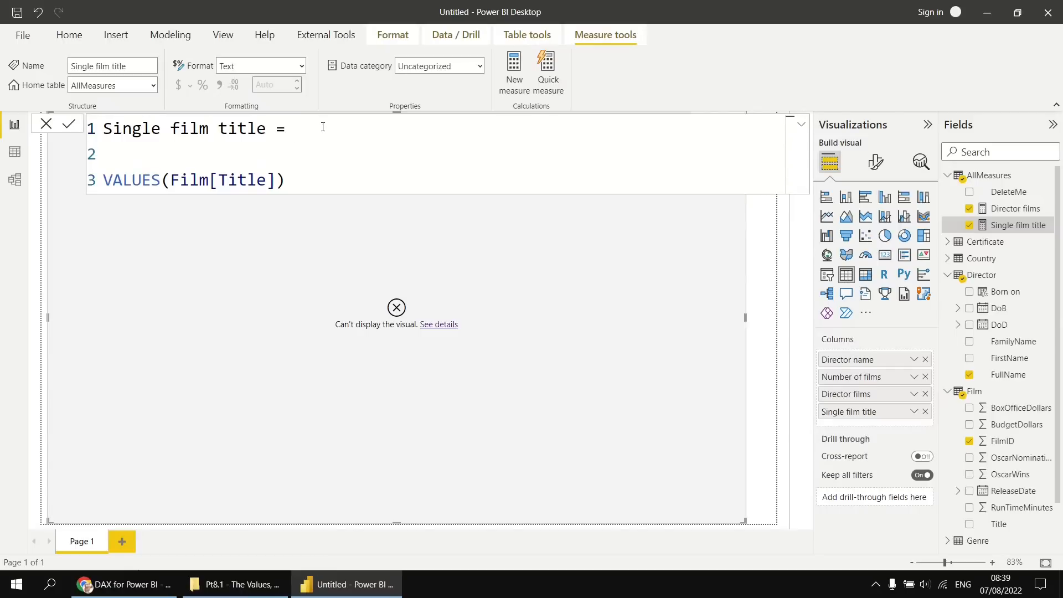
text(if)
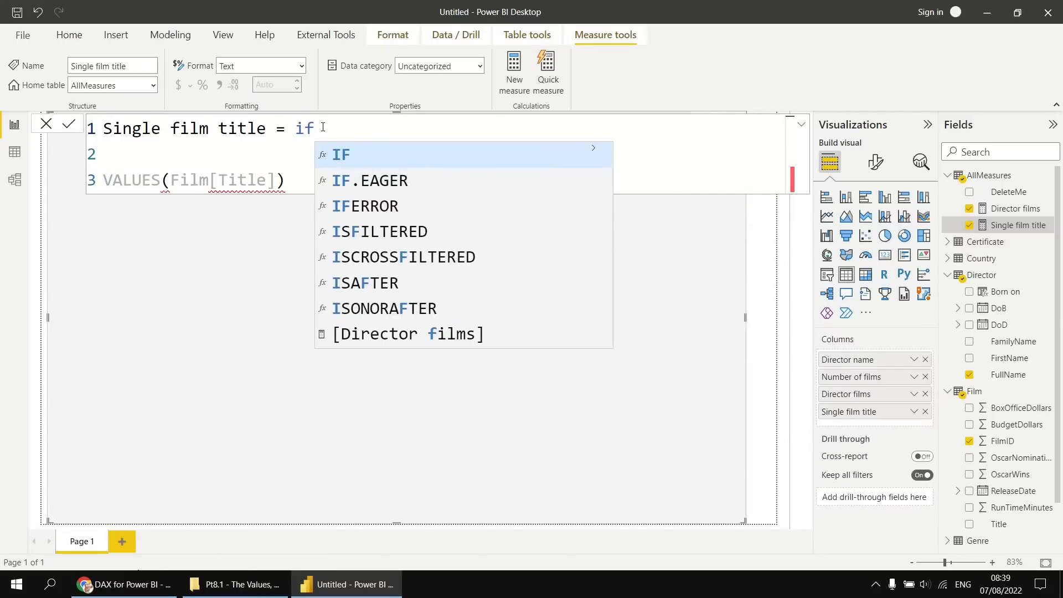
key(Tab)
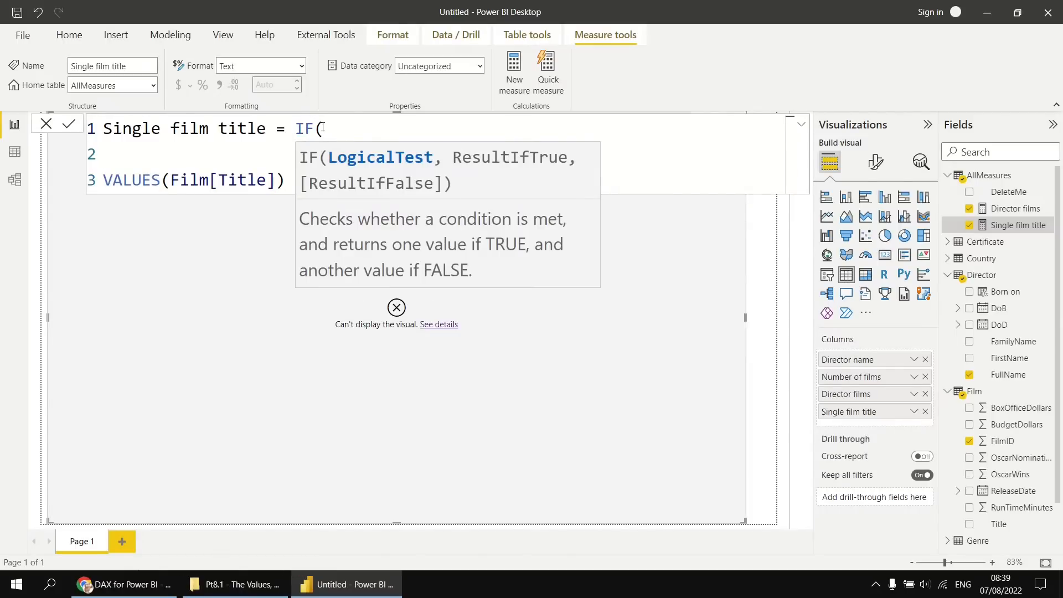
key(Down)
key(Tab)
Enter HASONEVALUE(Film[Title]) as the logical test of the IF function.
text(HASON)
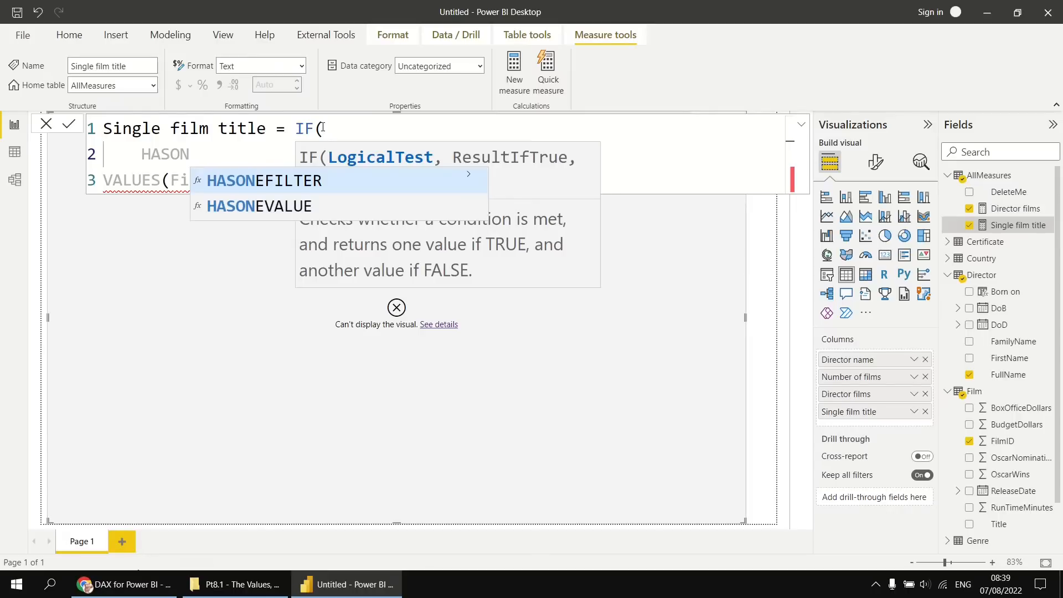
key(Down)
key(Up)
key(Down)
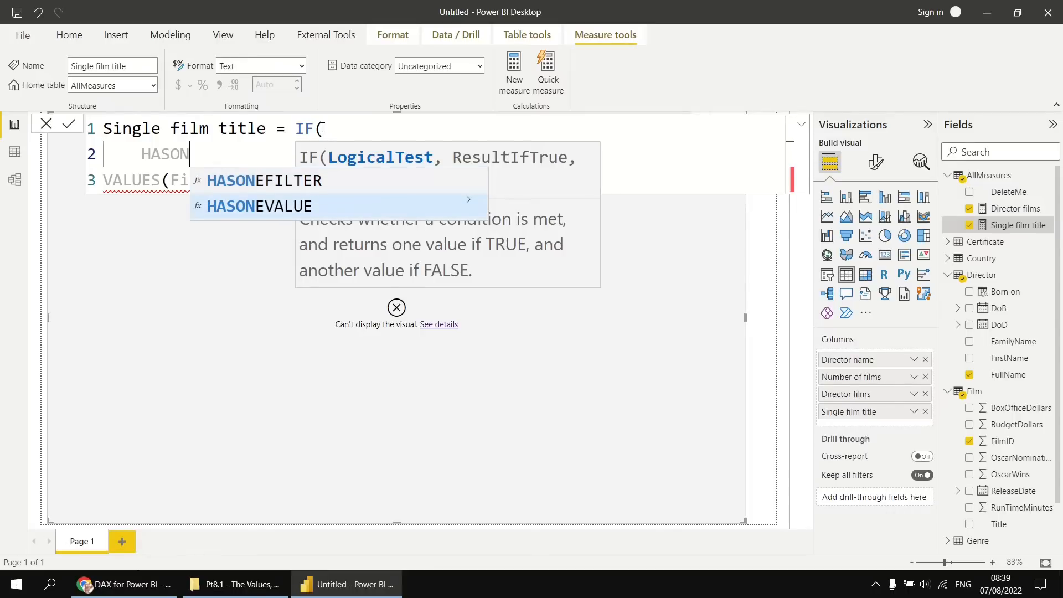
key(Tab)
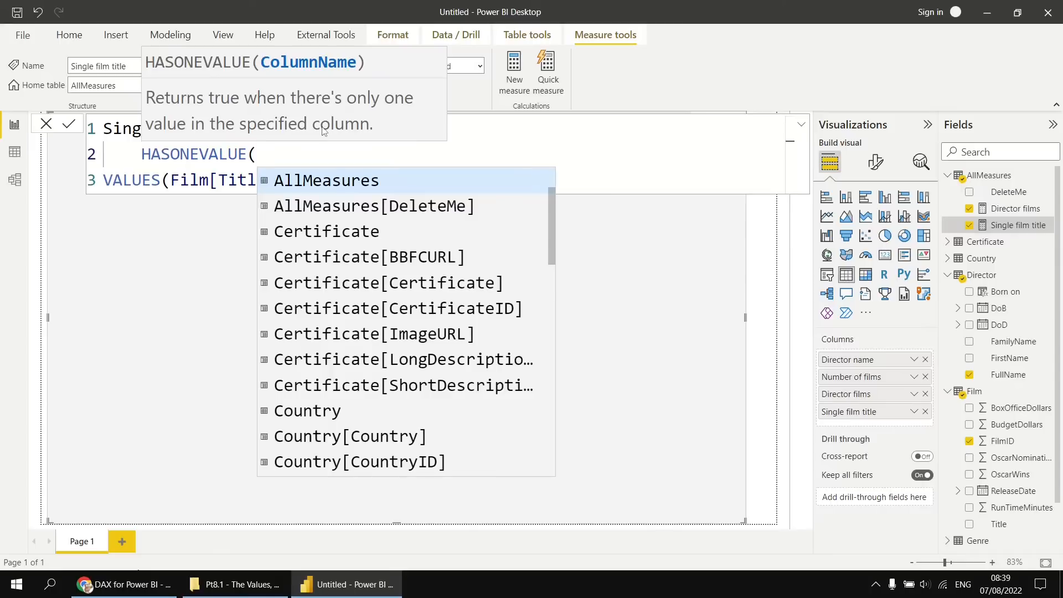
text(titl)
key(Tab)
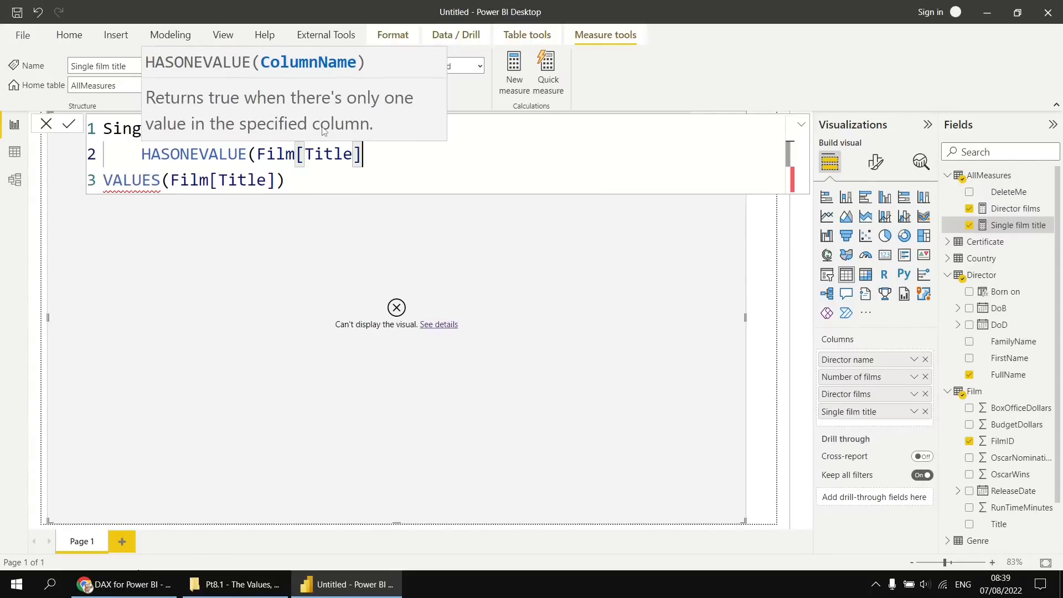
click(323, 128)
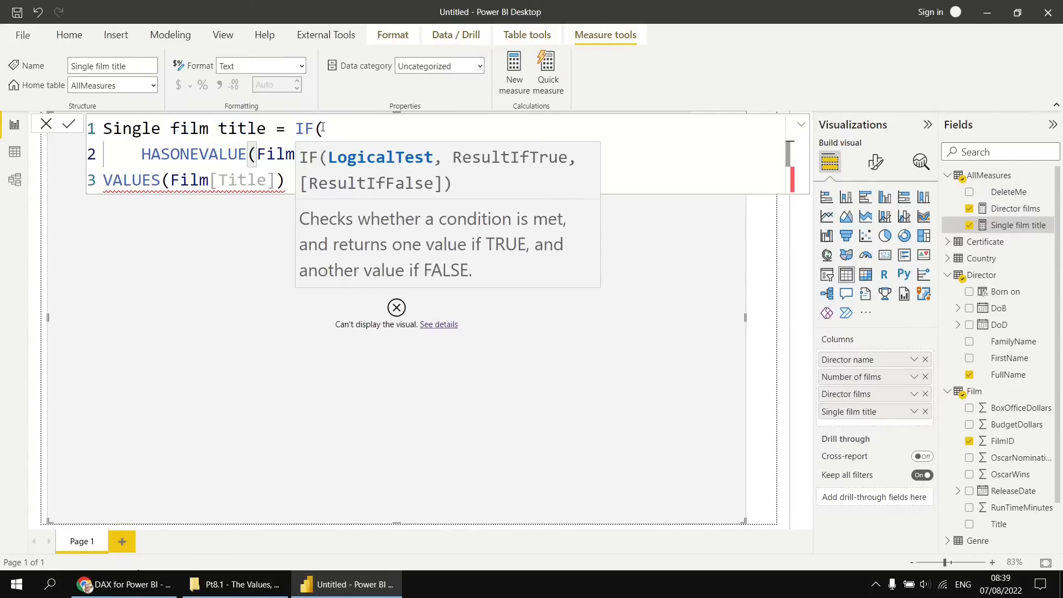
key(Escape)
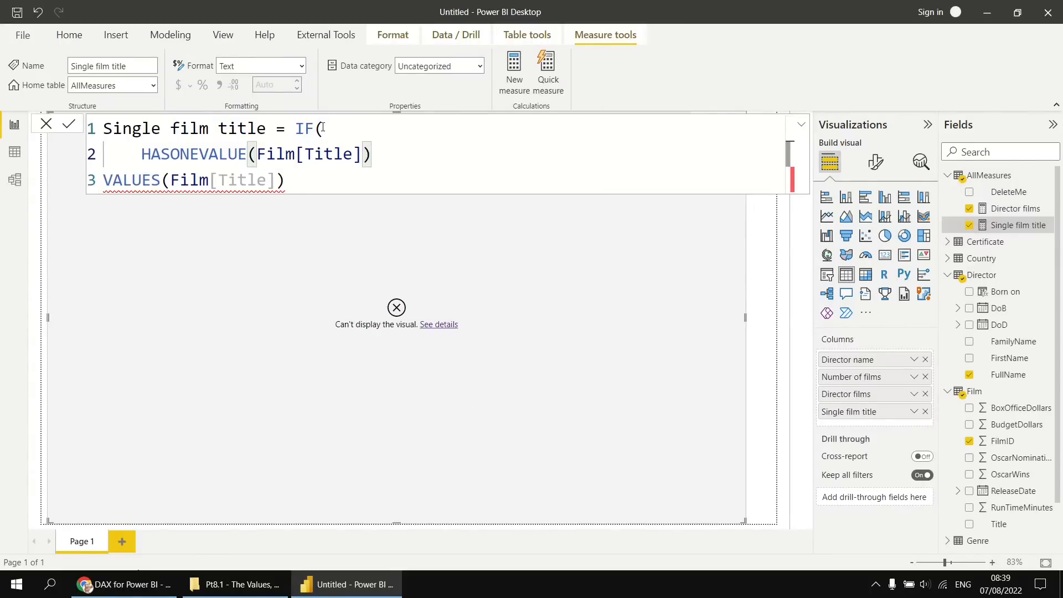
text(,)
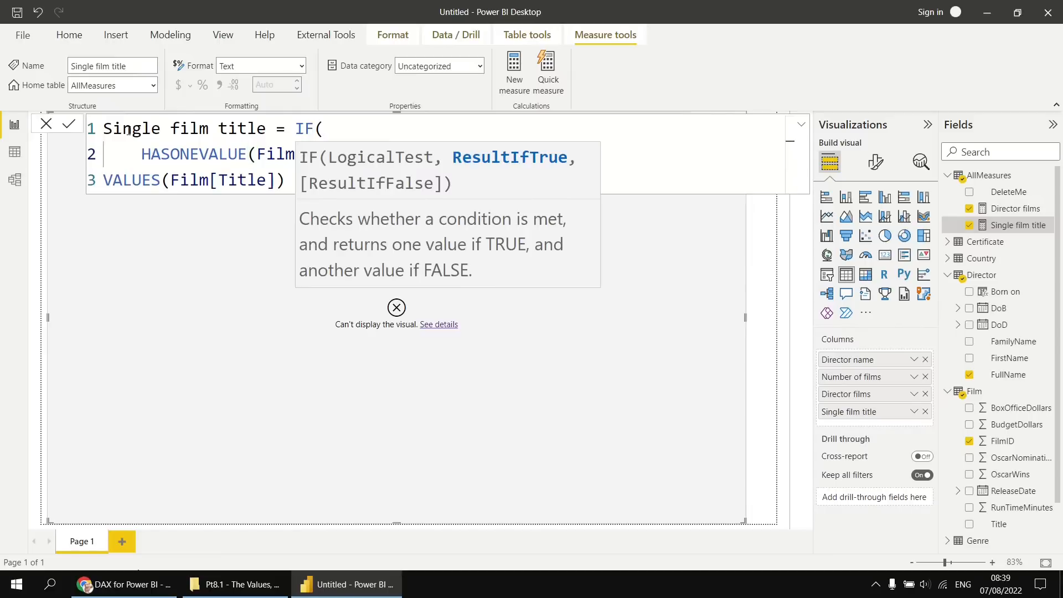
Indent VALUES(Film[Title]) as the IF function's true result and start a new line for the false result.
click(104, 180)
key(Tab)
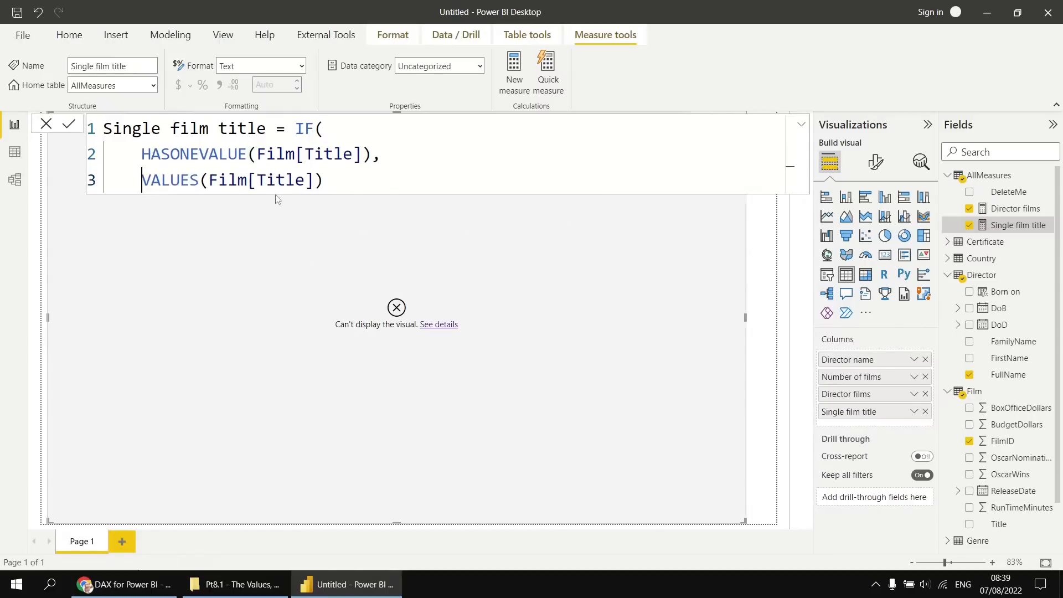
click(334, 180)
text(,)
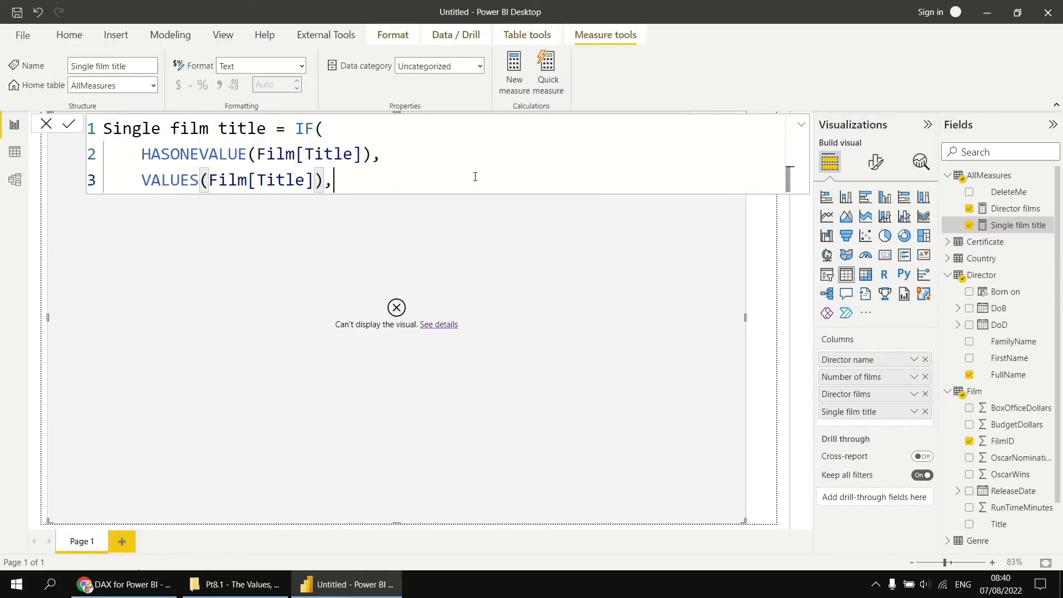
key(shift+Return)
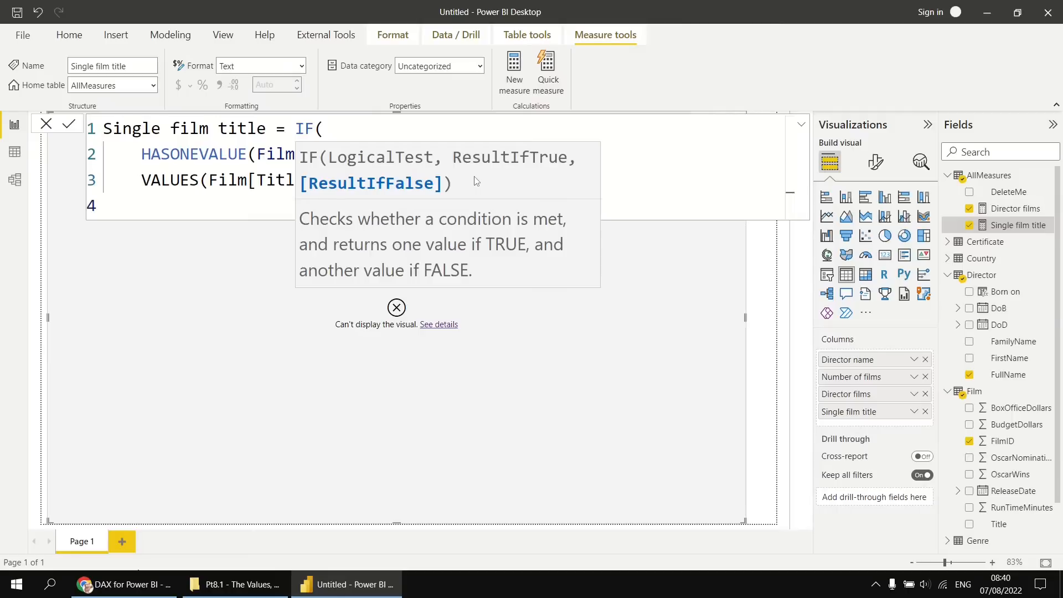
Enter COUNTROWS(Film) as the start of the IF function's false result.
text(COUNT)
key(Down)
key(Down)
key(Down)
key(Down)
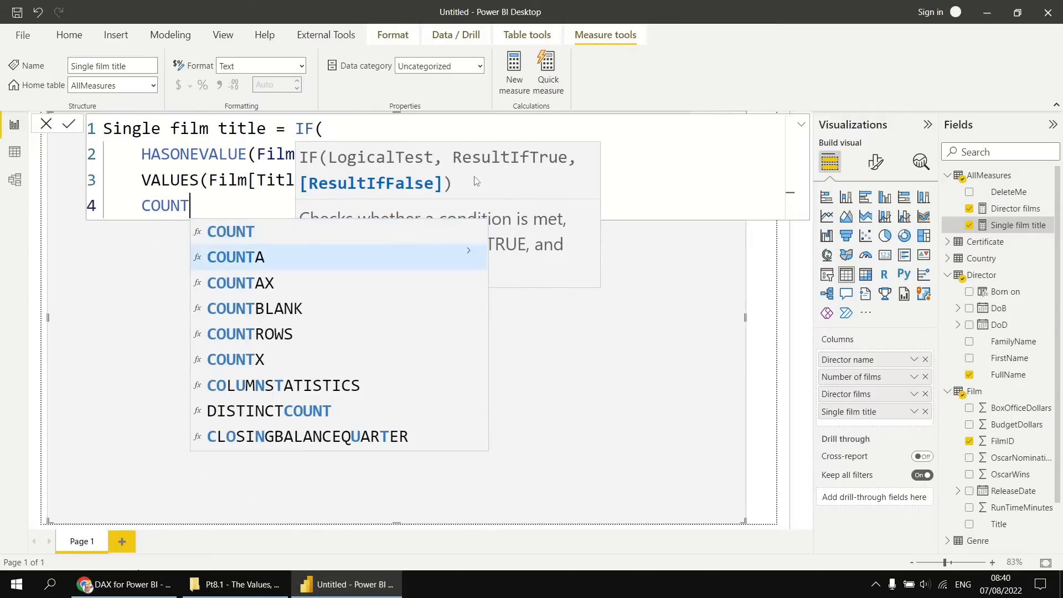
key(Tab)
text(Film)
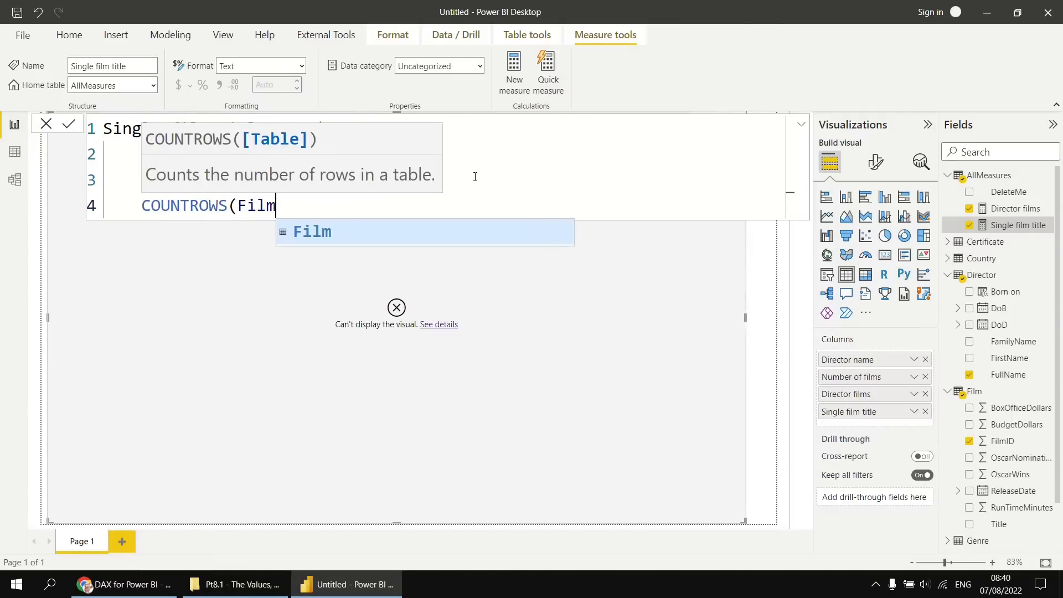
text() )
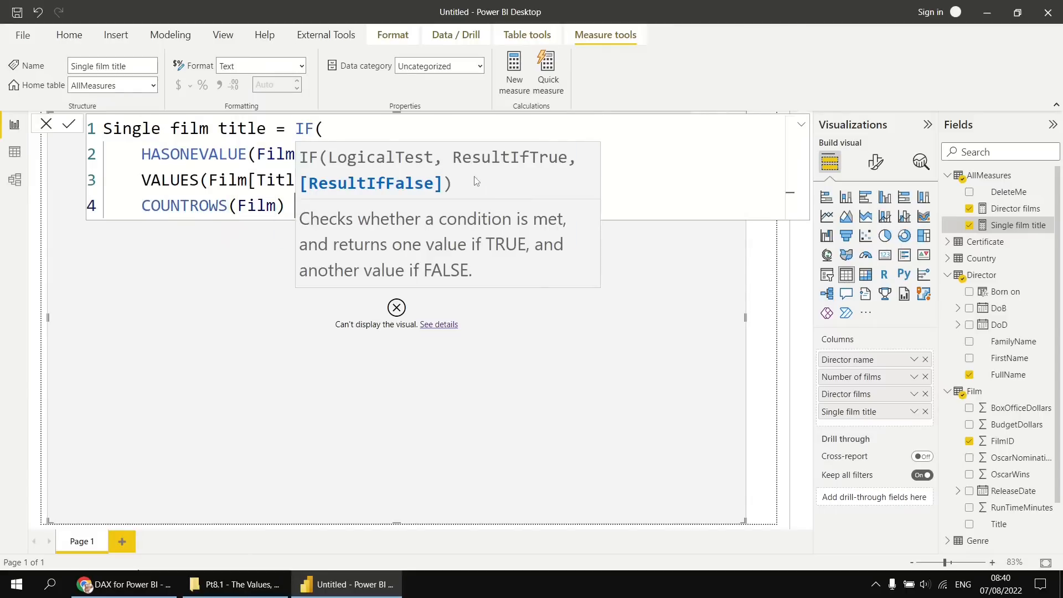
text(& " film)
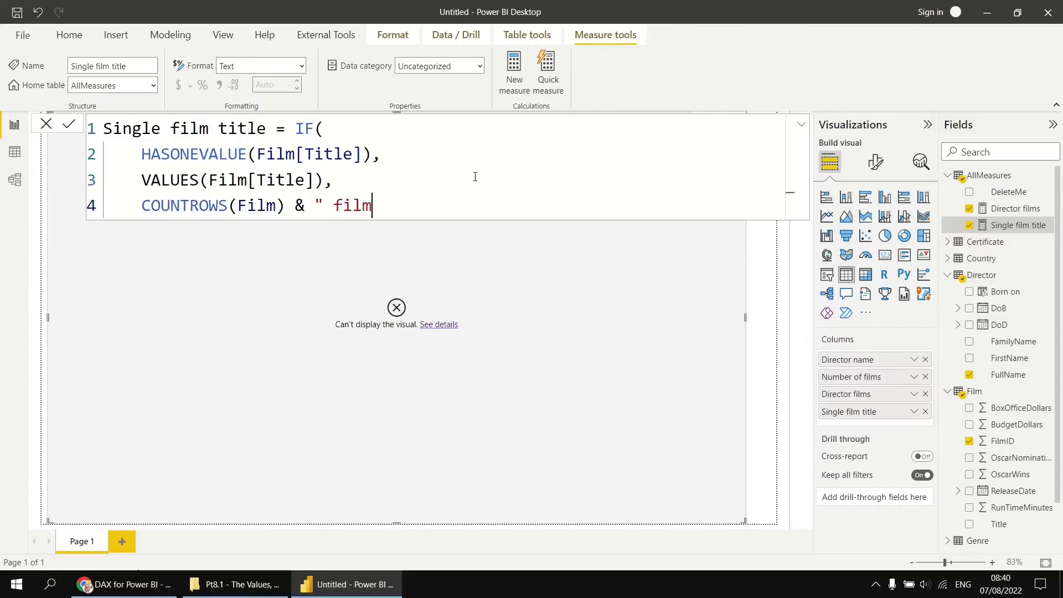
text(s")
Append & " films" to the false result, close the IF function on a new line and commit the measure.
key(Return)
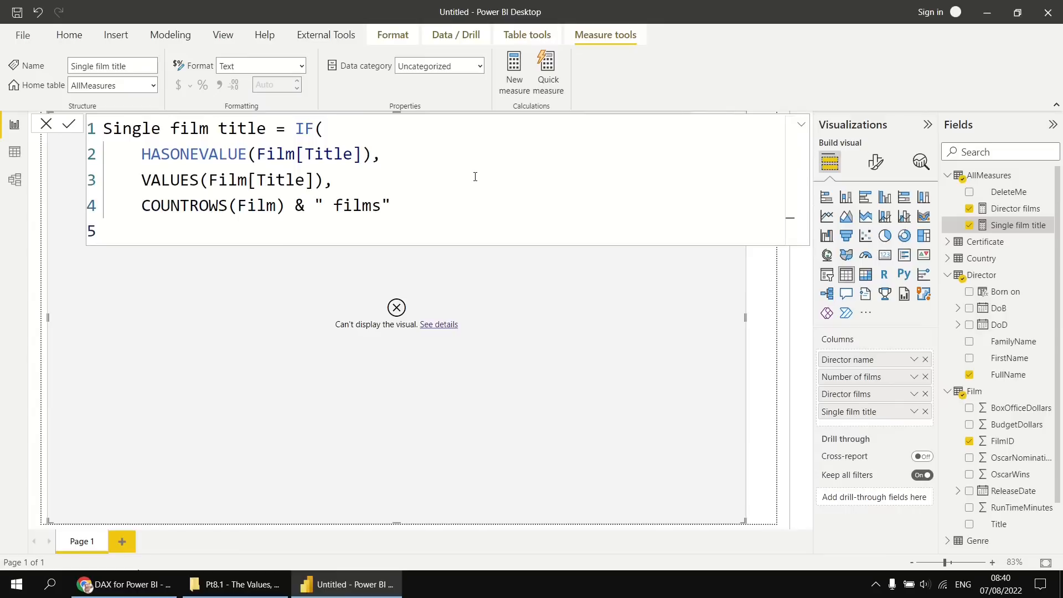
text())
key(Return)
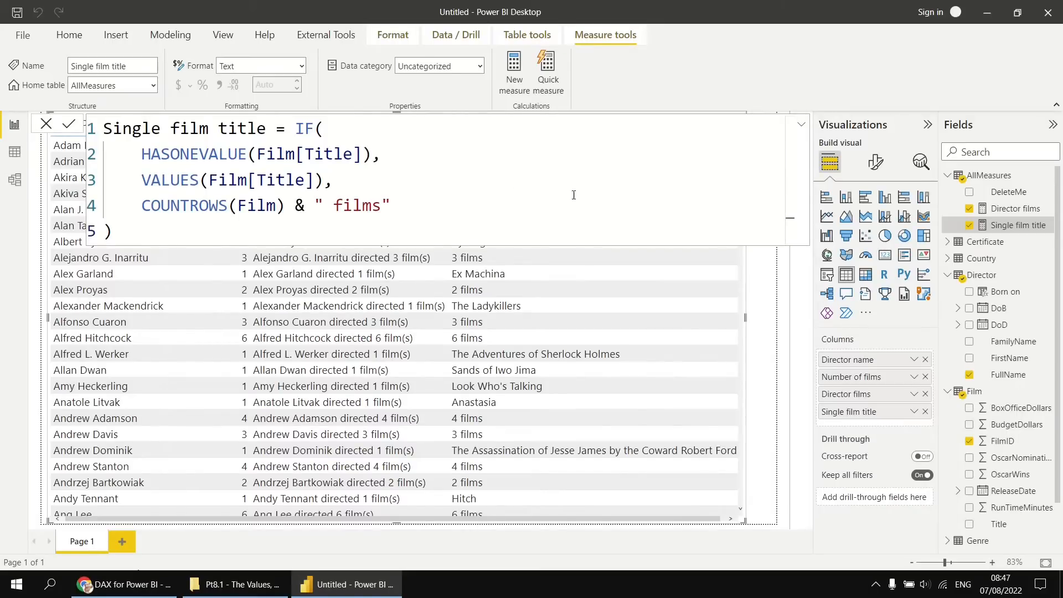
Display the Director films formula and turn on total values in the table visual's formatting.
click(1006, 213)
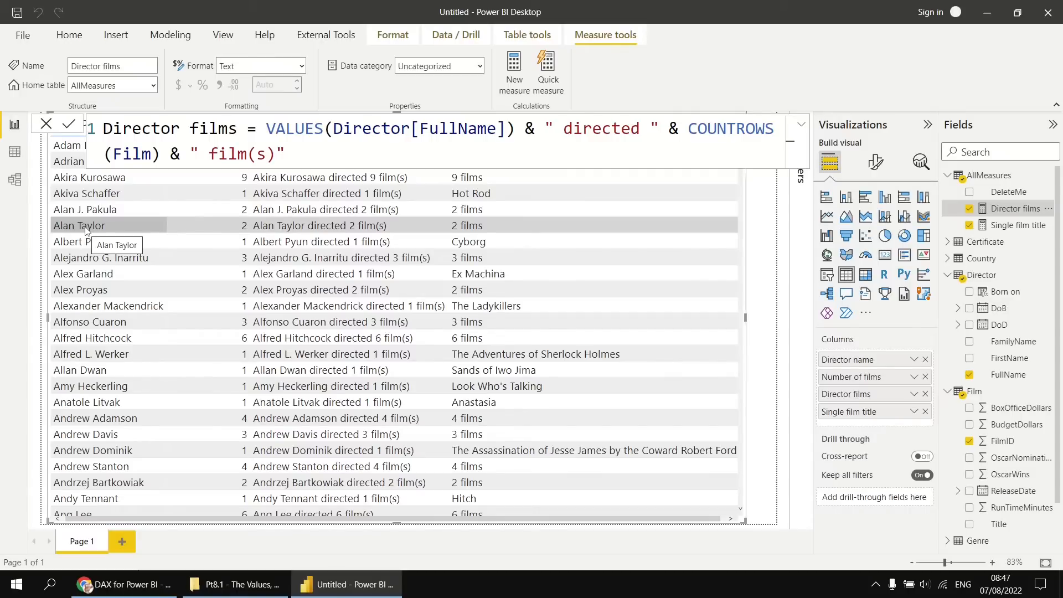
click(875, 164)
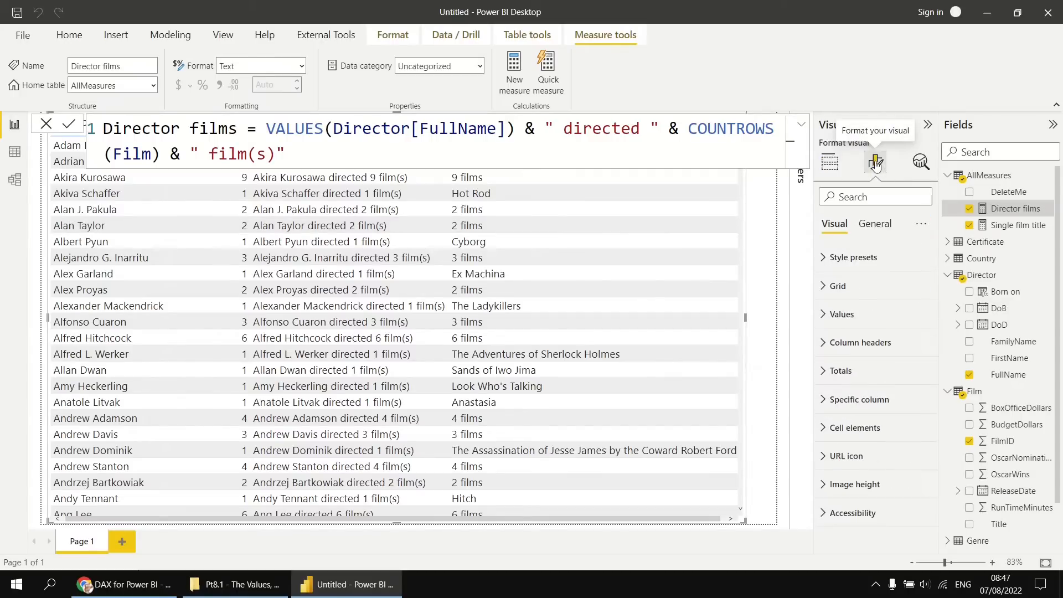
click(822, 374)
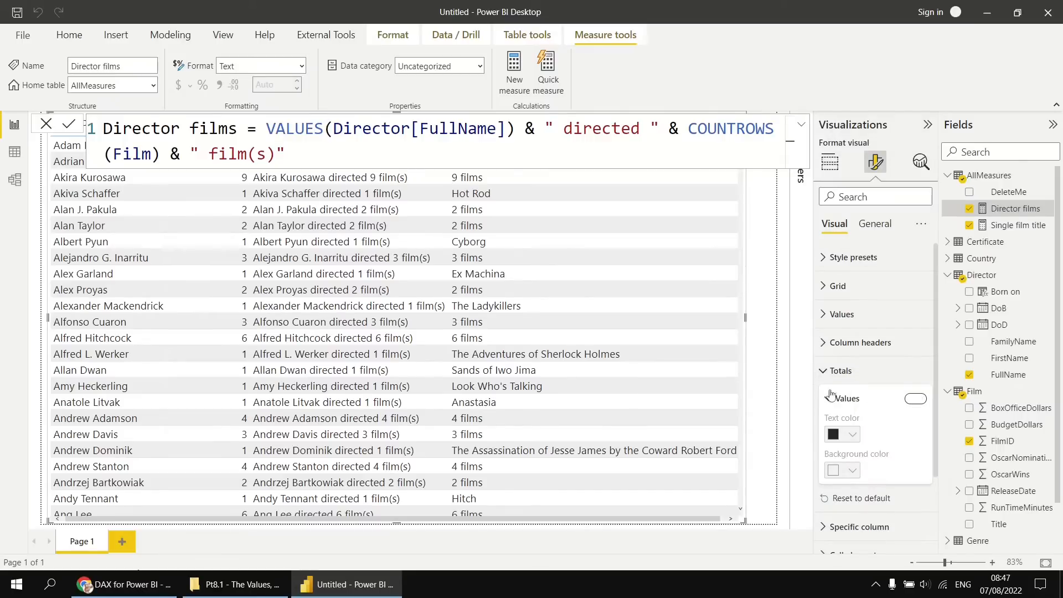
click(830, 395)
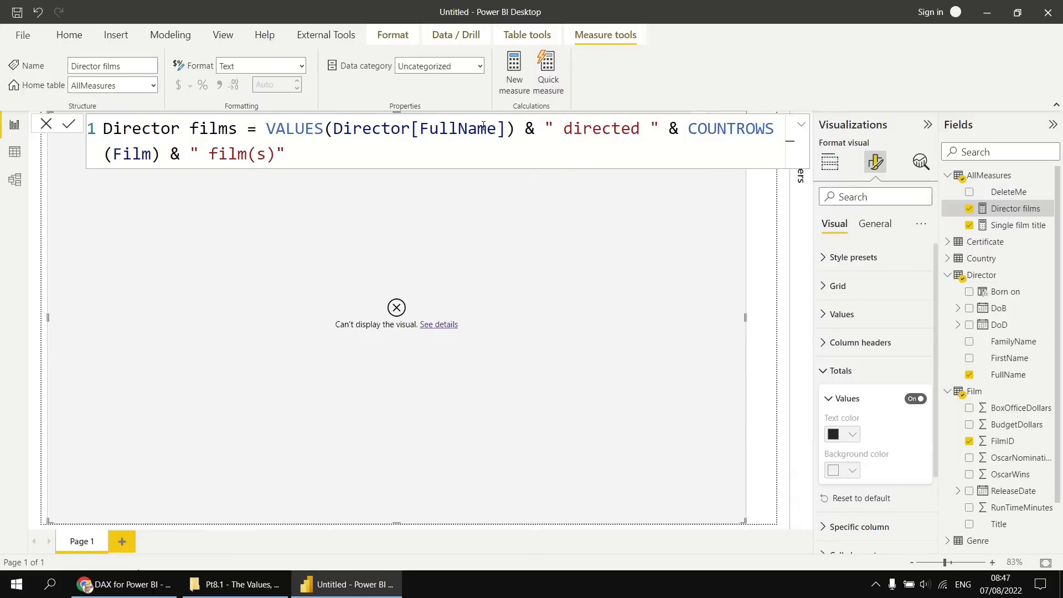
Split the Director films formula so VALUES(Director[FullName]) and the remaining text expression sit on separate indented lines with blank lines above them.
click(526, 128)
key(shift+Return)
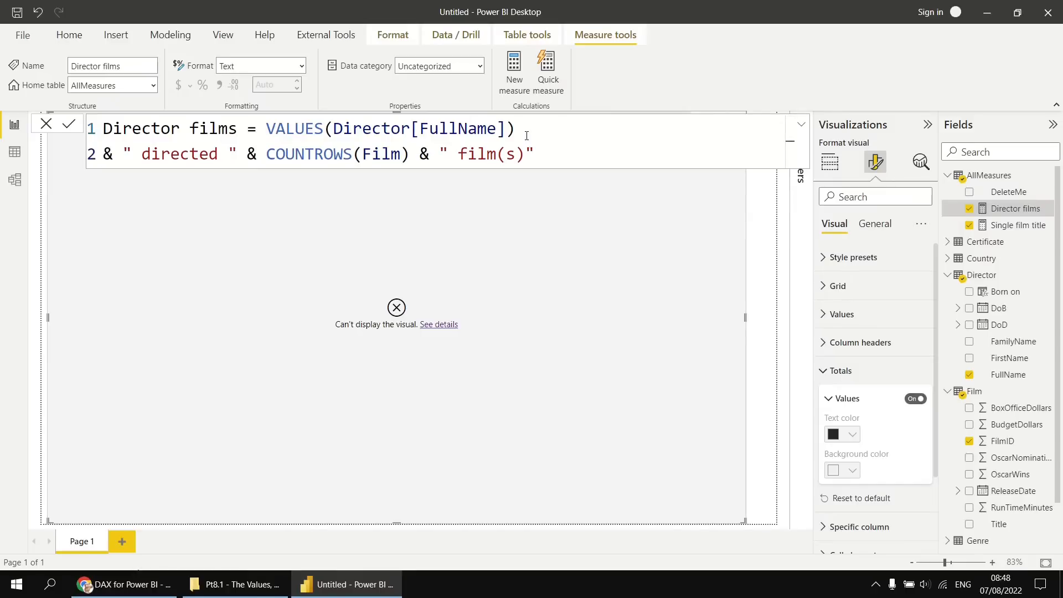
key(shift+Return)
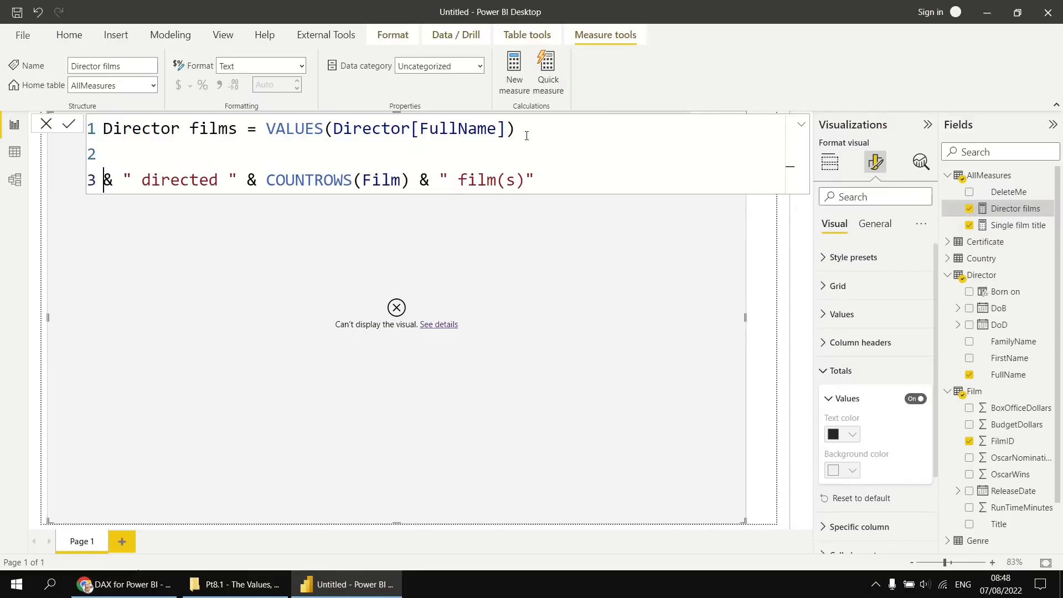
key(Tab)
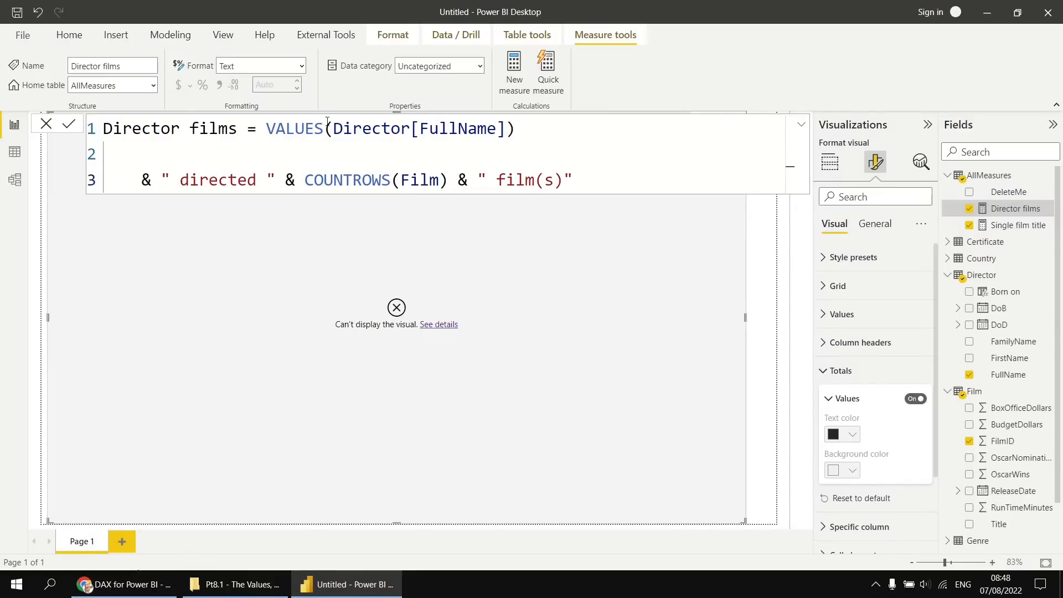
click(268, 128)
key(shift+Return)
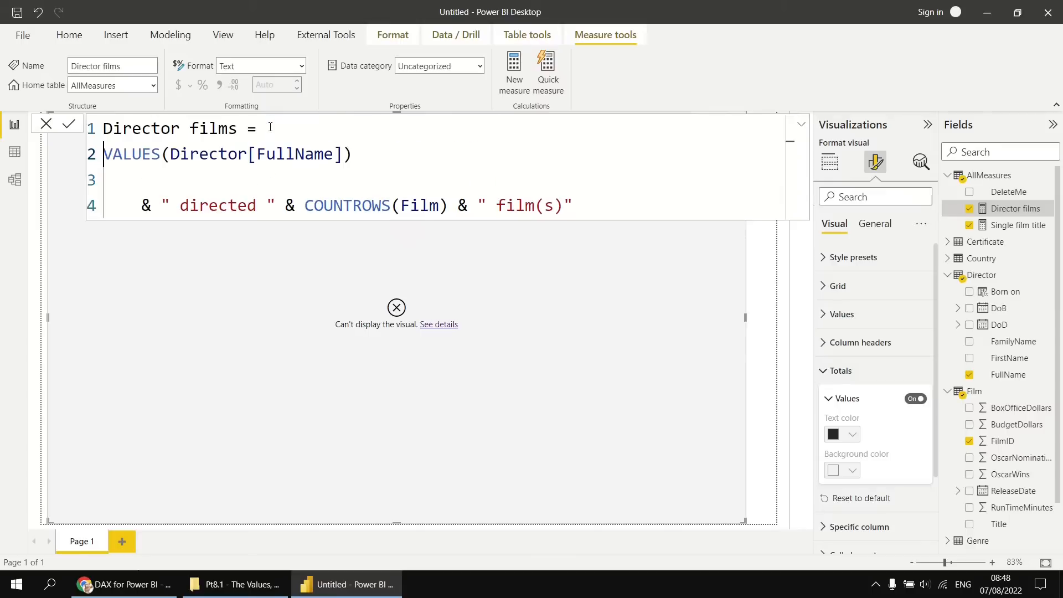
key(shift+Return)
key(Tab)
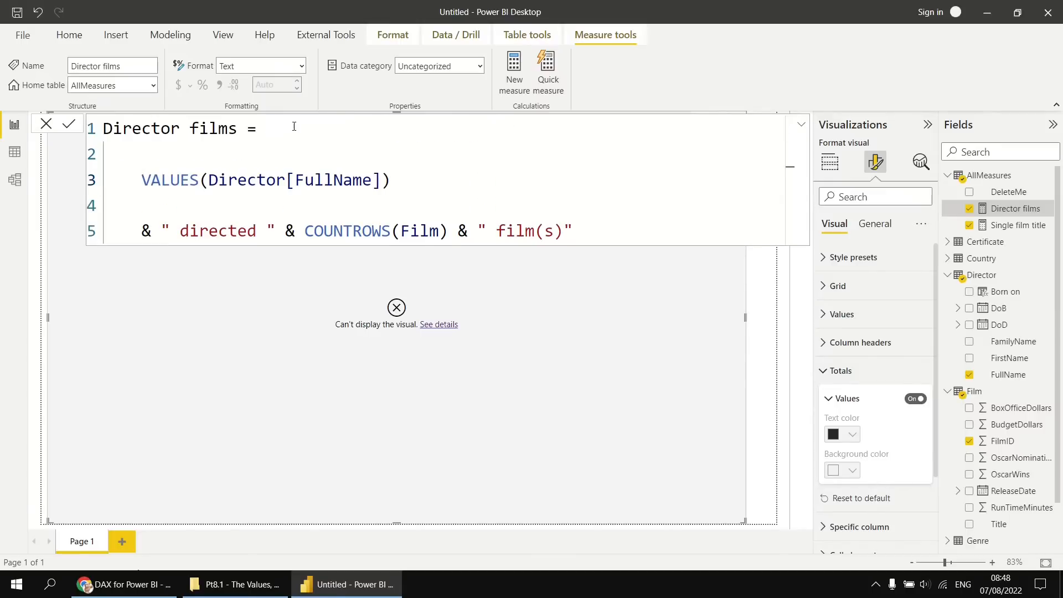
Start an IF function after the equals sign in Director films and indent the line below for its logical test.
click(298, 126)
text(if()
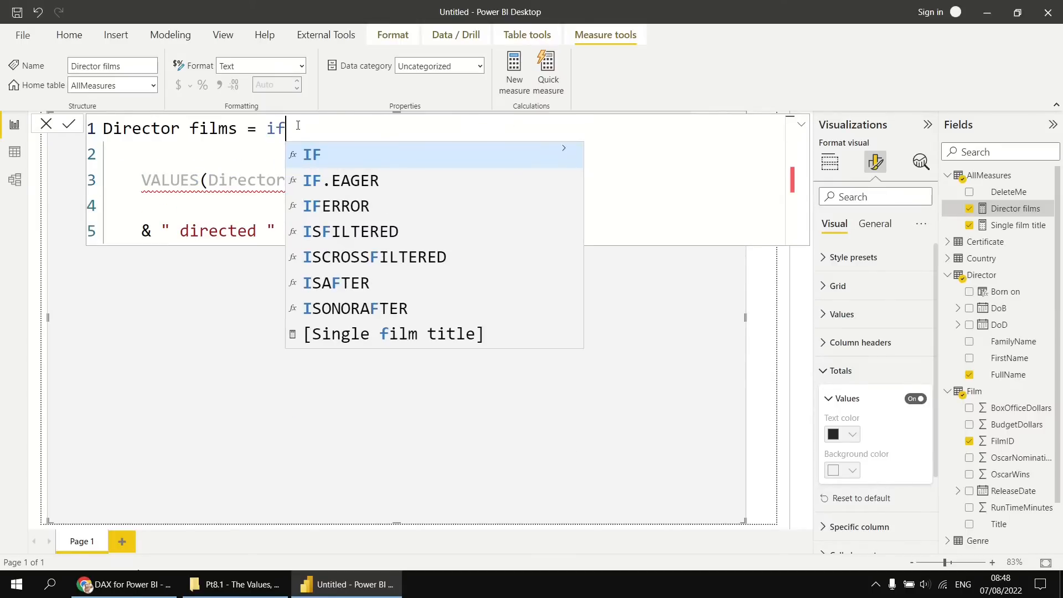
key(Down)
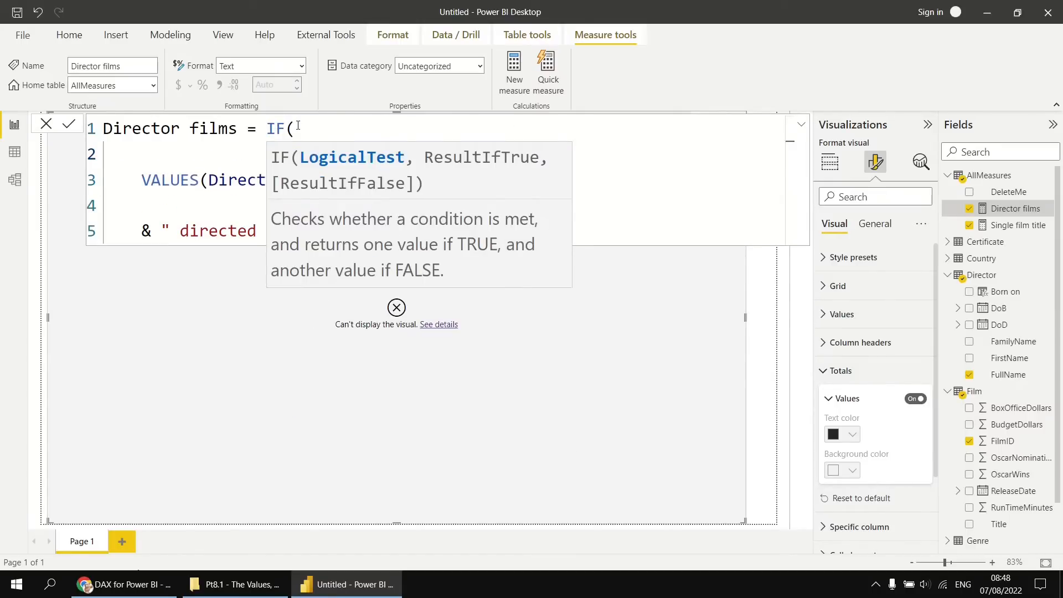
key(Tab)
key(Escape)
Enter HASONEVALUE(Director[FullName]) followed by a comma as the IF function's logical test.
text(HAS)
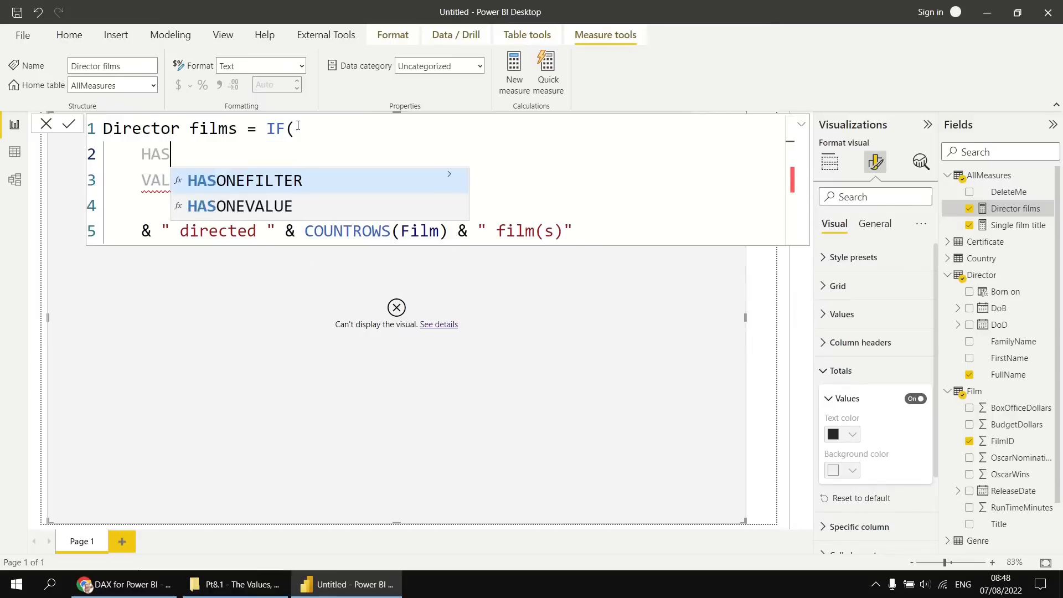
text(ON)
key(Down)
key(Tab)
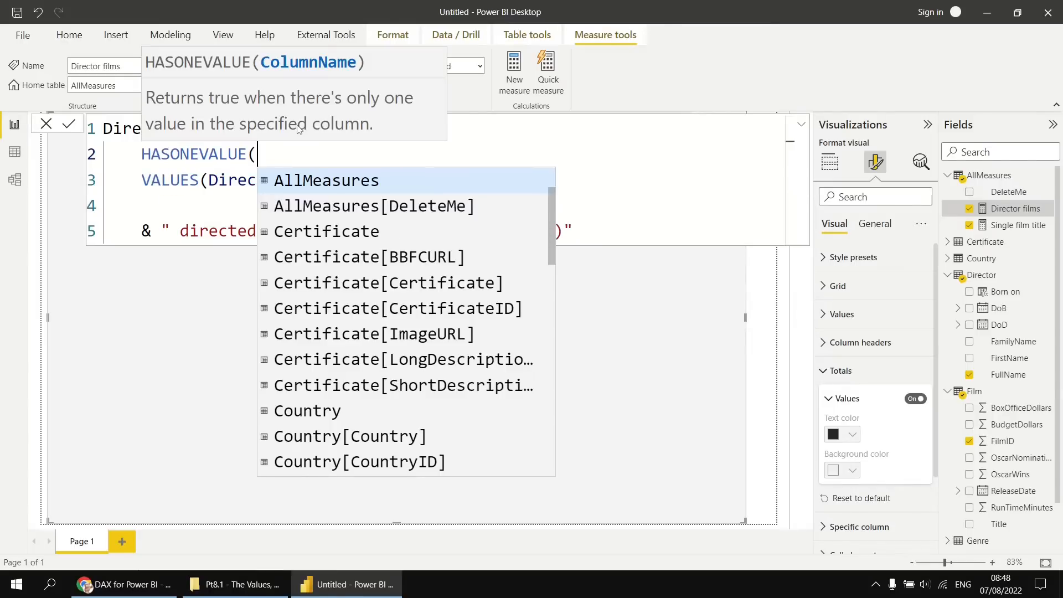
text(full)
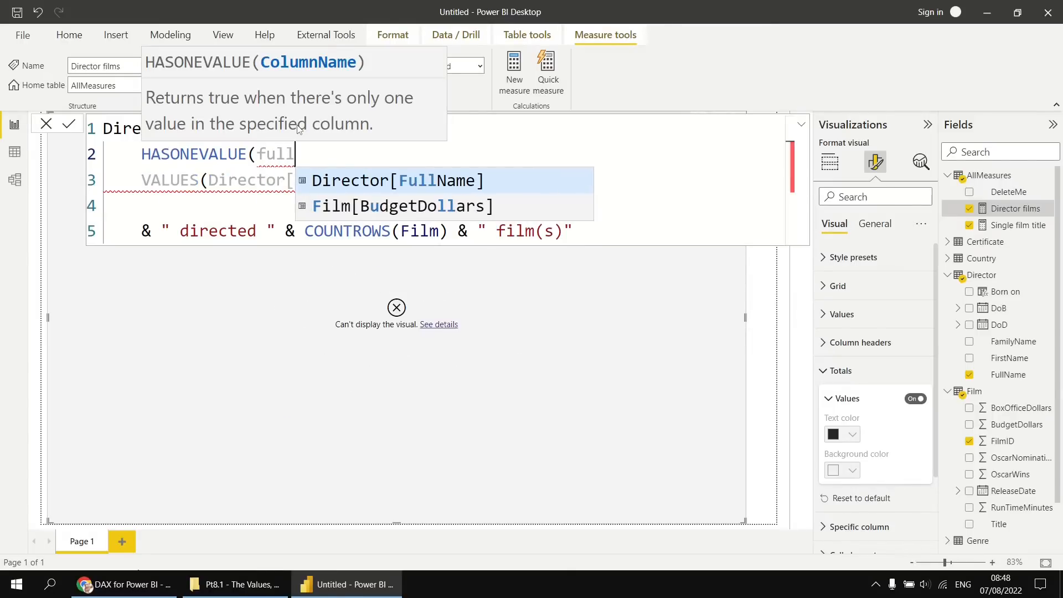
key(Tab)
text(),)
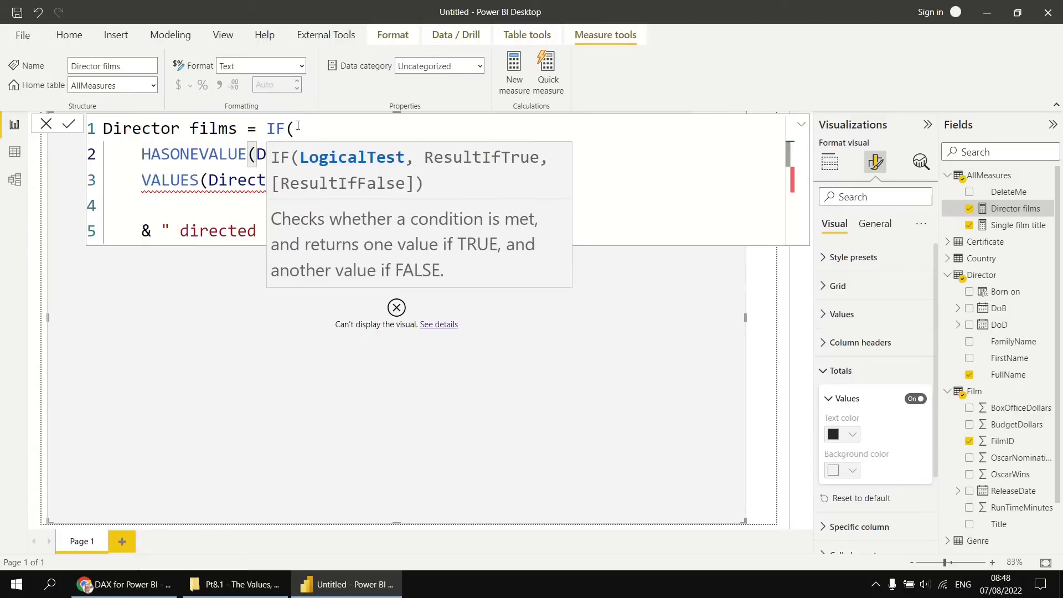
key(Escape)
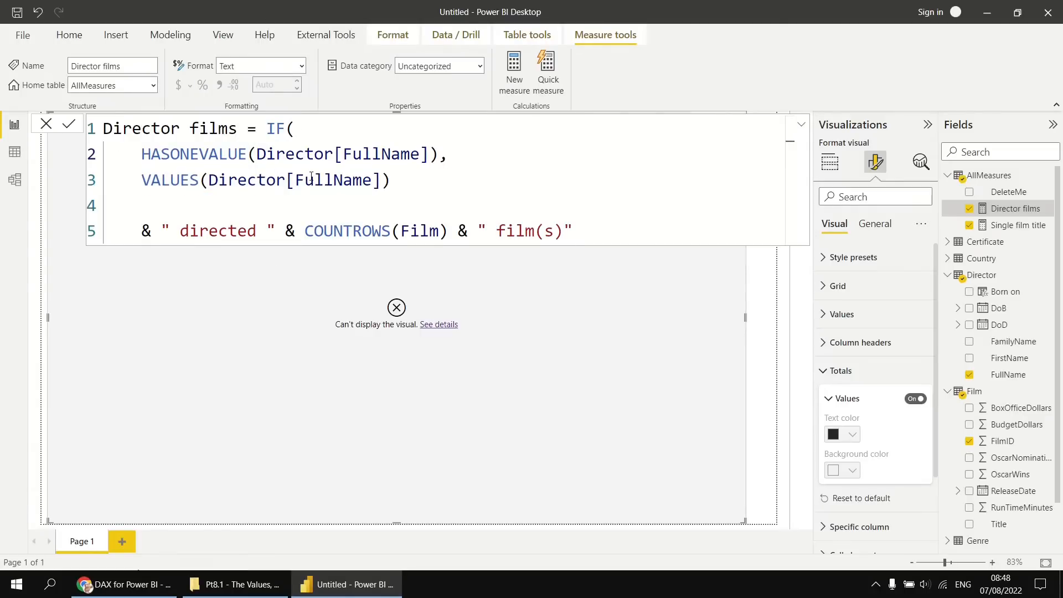
Make VALUES(Director[FullName]) the true result, add "Multiple directors" as the false result, and close the IF function on a new line.
click(396, 181)
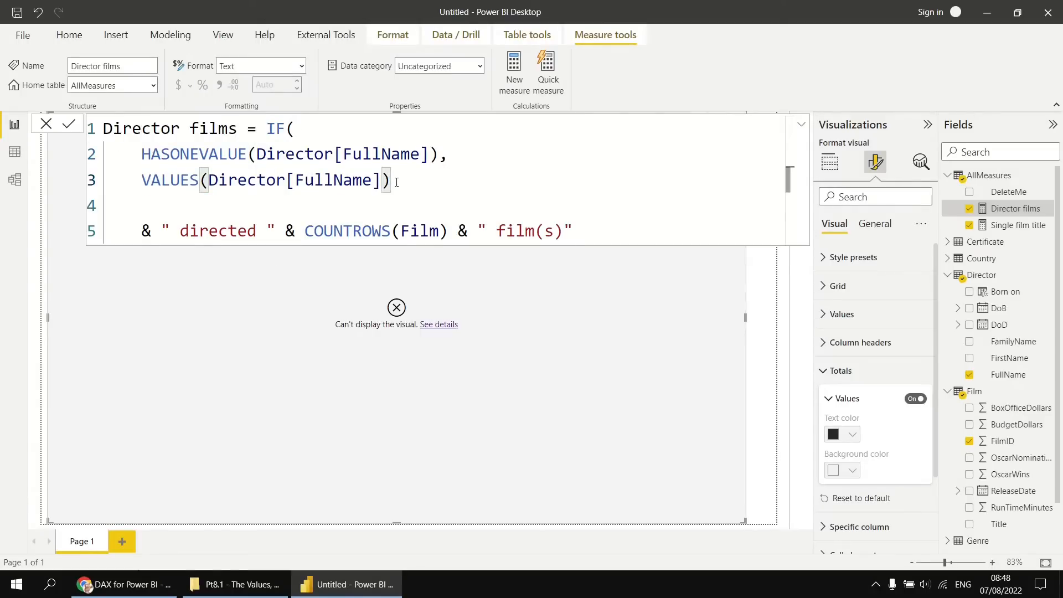
text(,)
click(181, 213)
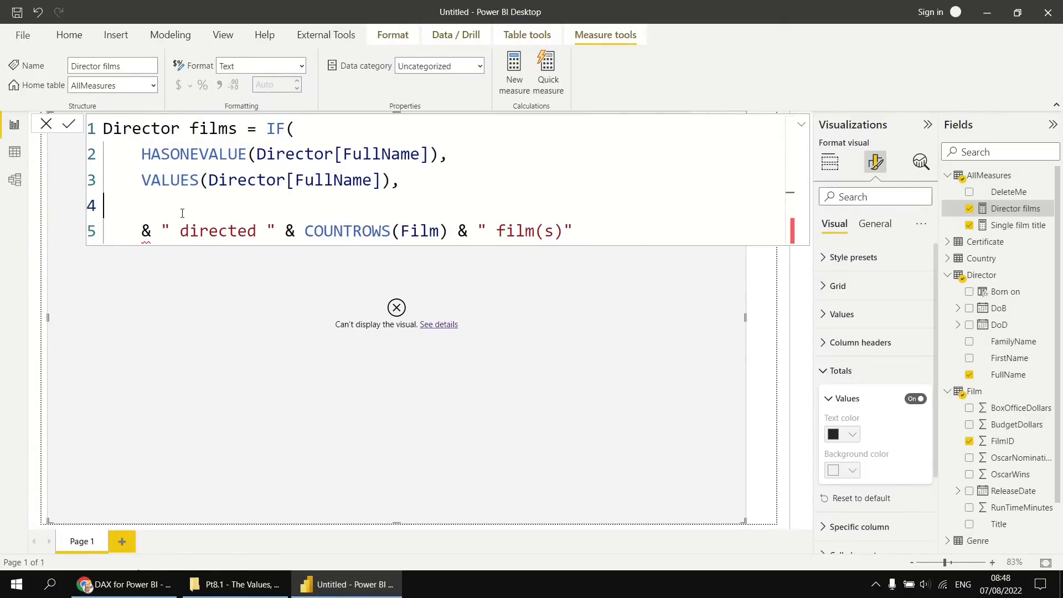
key(Tab)
text("Multiple)
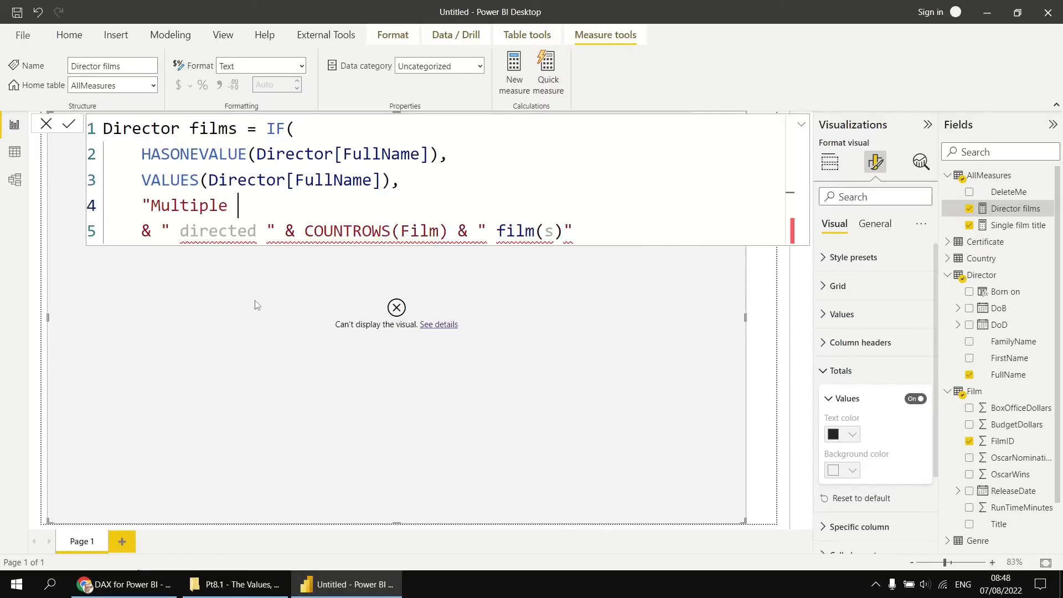
text( directors")
key(shift+Return)
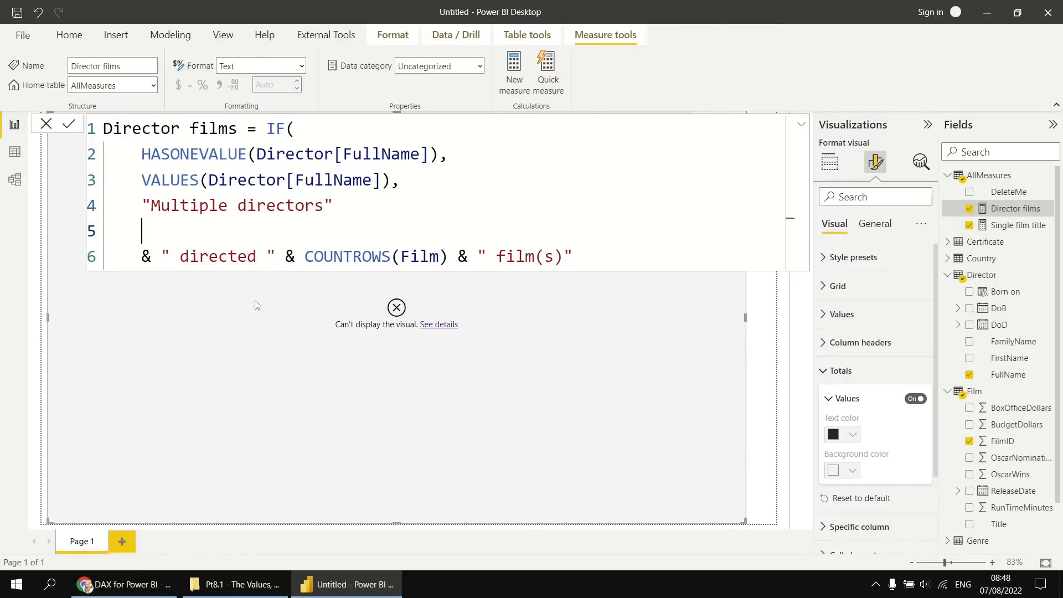
text())
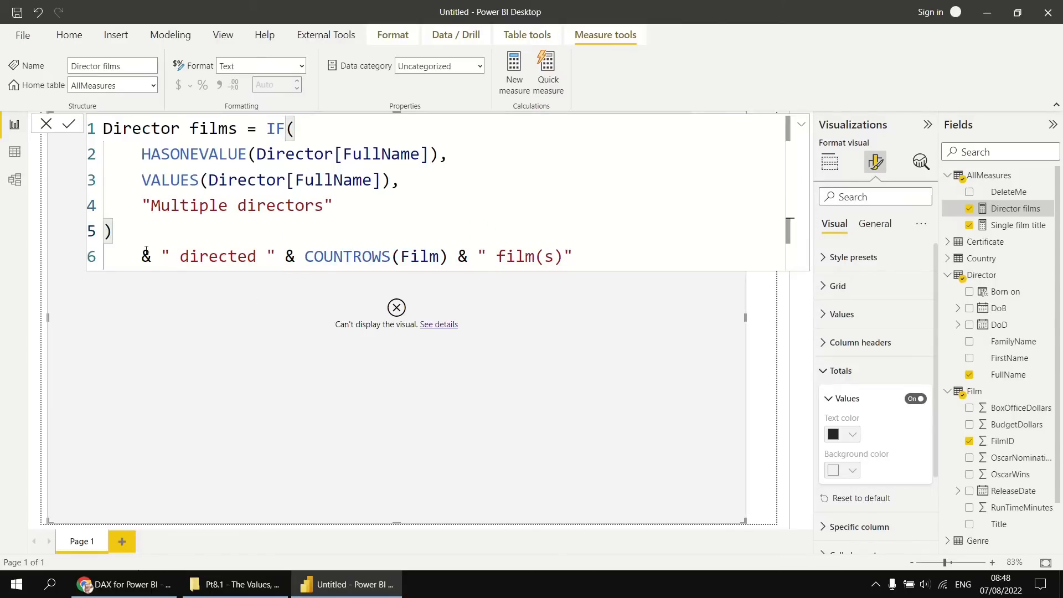
Move the & " directed " expression up beside the IF function's closing parenthesis and commit the Director films measure.
click(141, 257)
key(BackSpace)
key(BackSpace)
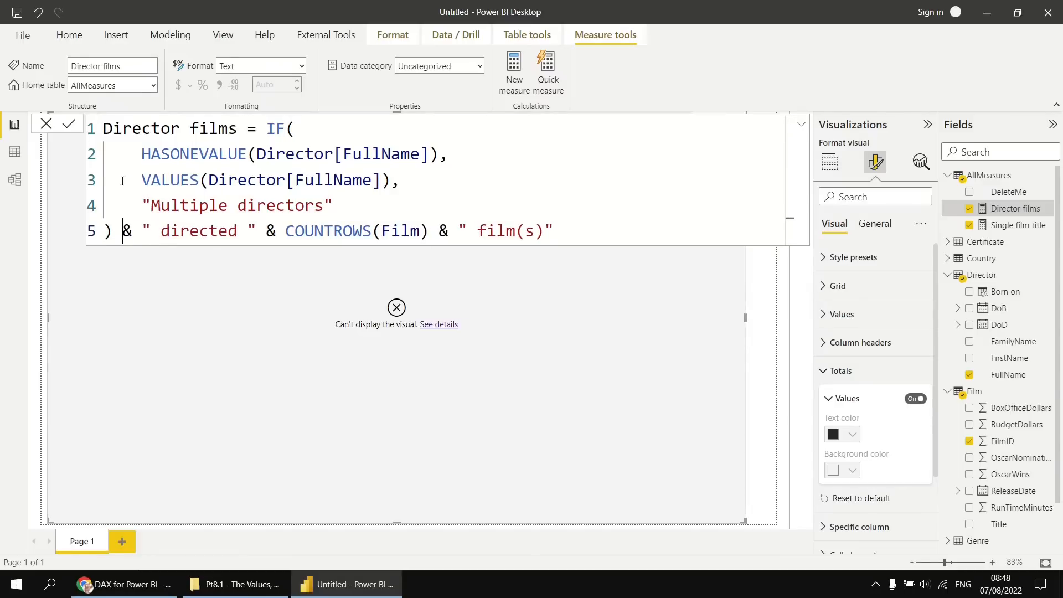
click(69, 126)
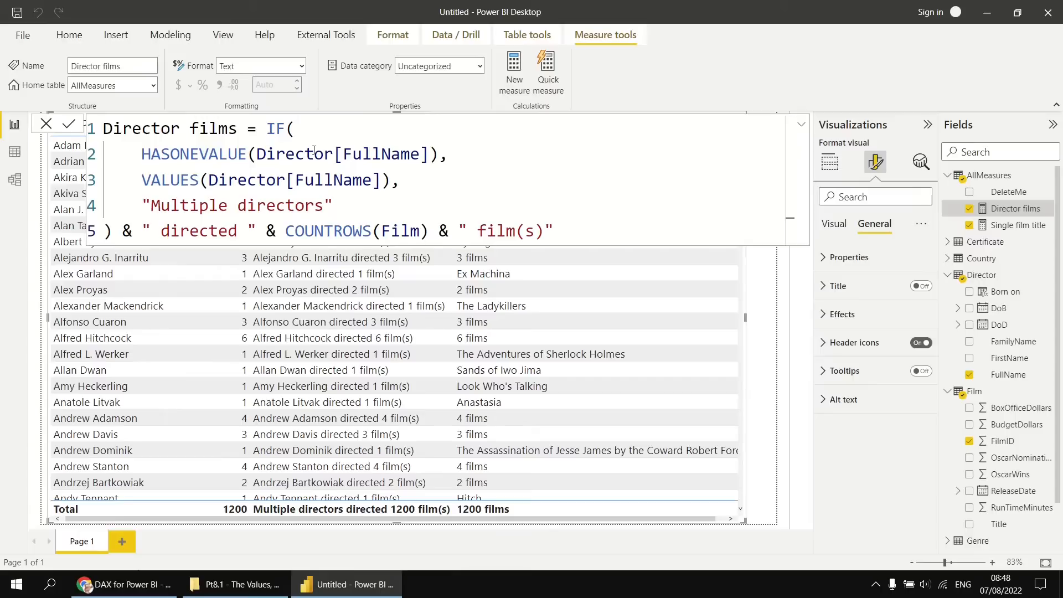
drag(151, 208, 323, 206)
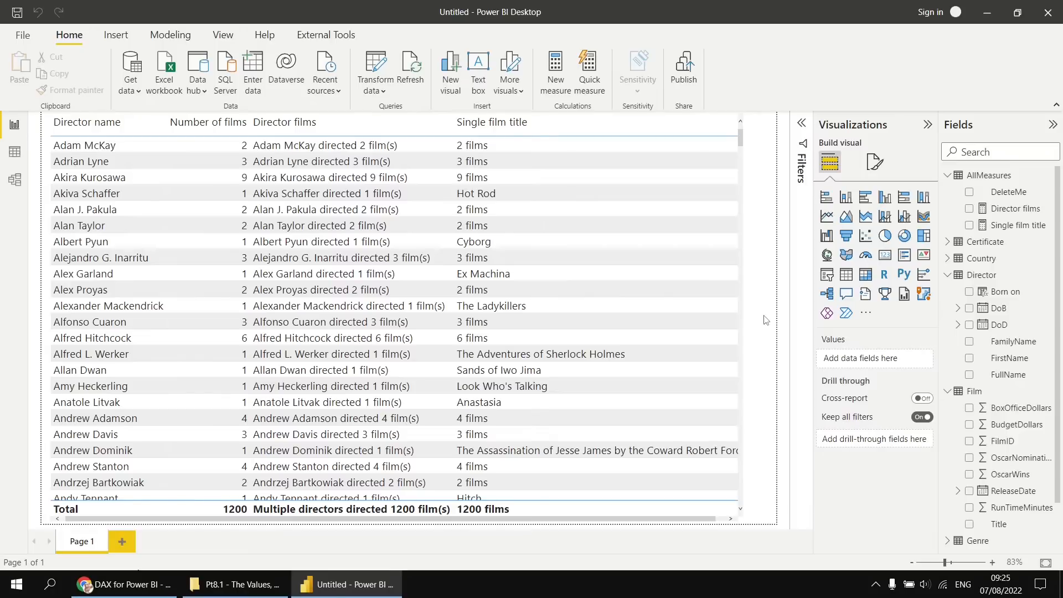
Replace HASONEVALUE with HASONEFILTER in the Director films measure.
click(1010, 210)
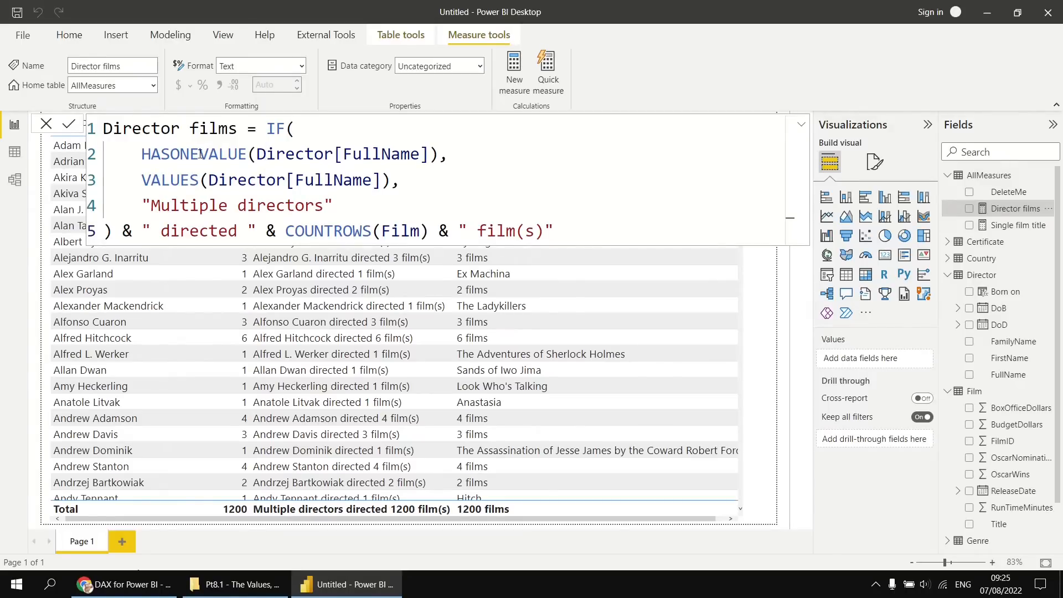
drag(199, 155, 246, 158)
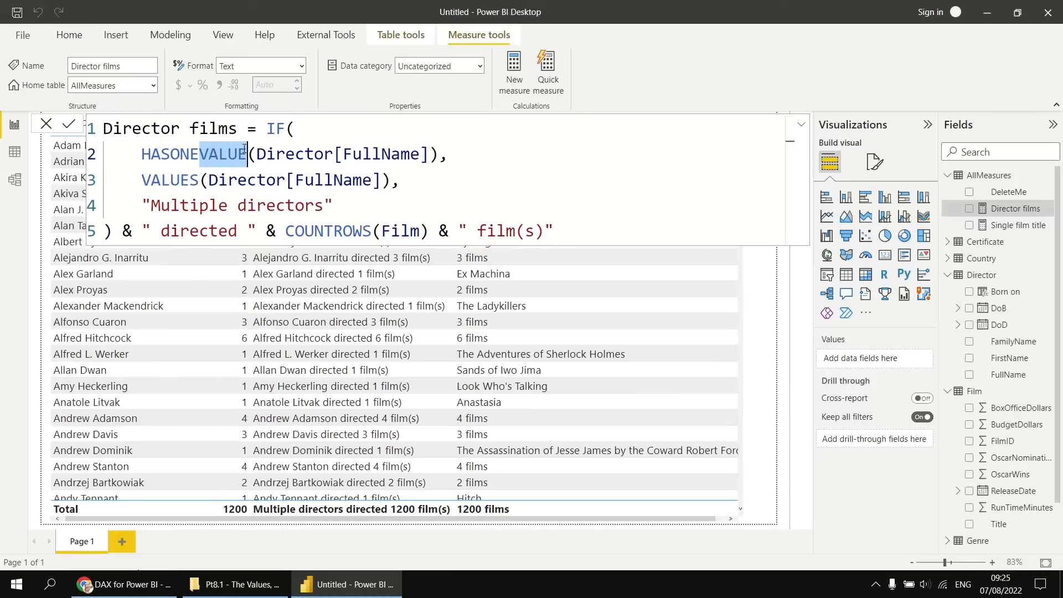
text(FIL)
click(246, 180)
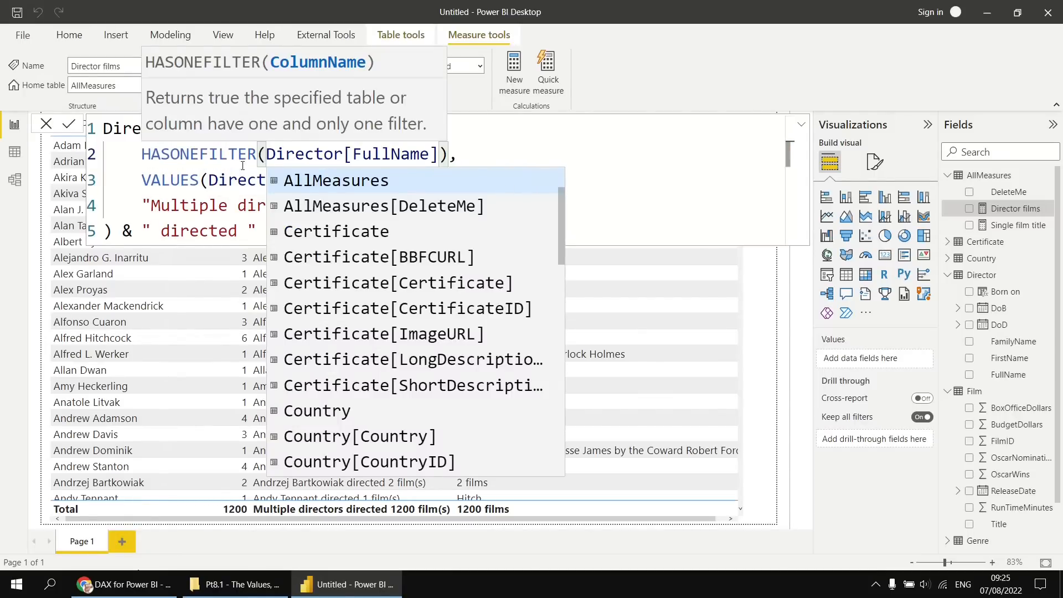
key(Escape)
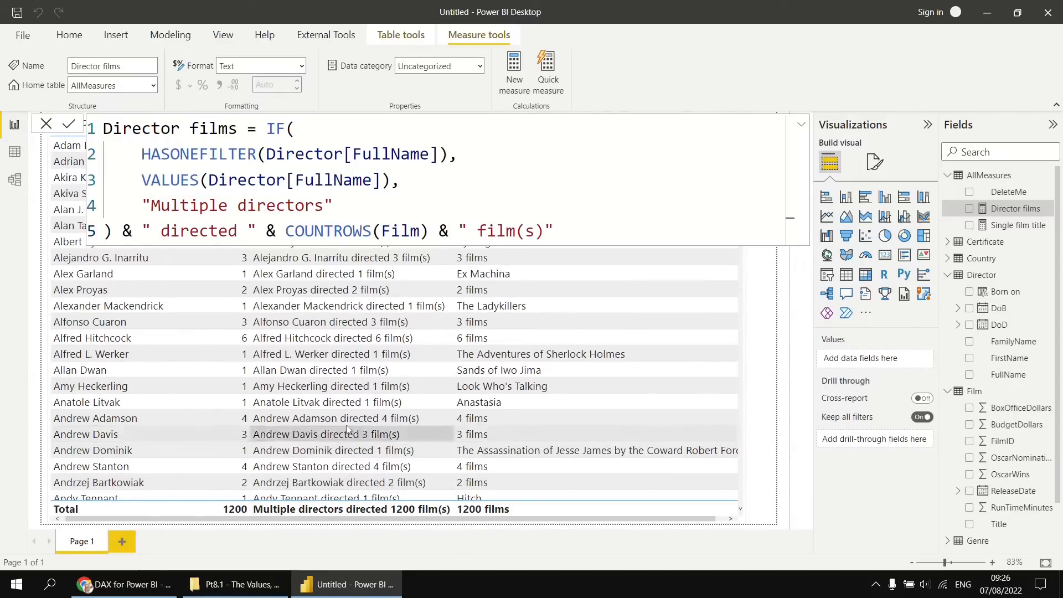
Replace HASONEVALUE with HASONEFILTER in the Single film title measure and commit it.
click(1008, 227)
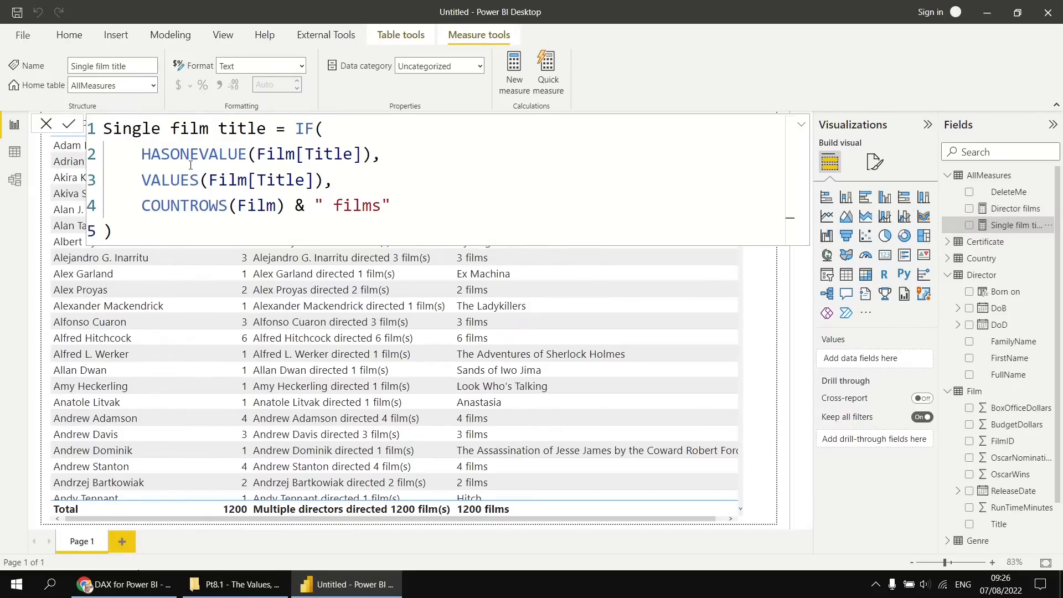
drag(200, 154, 245, 154)
text(FILTER)
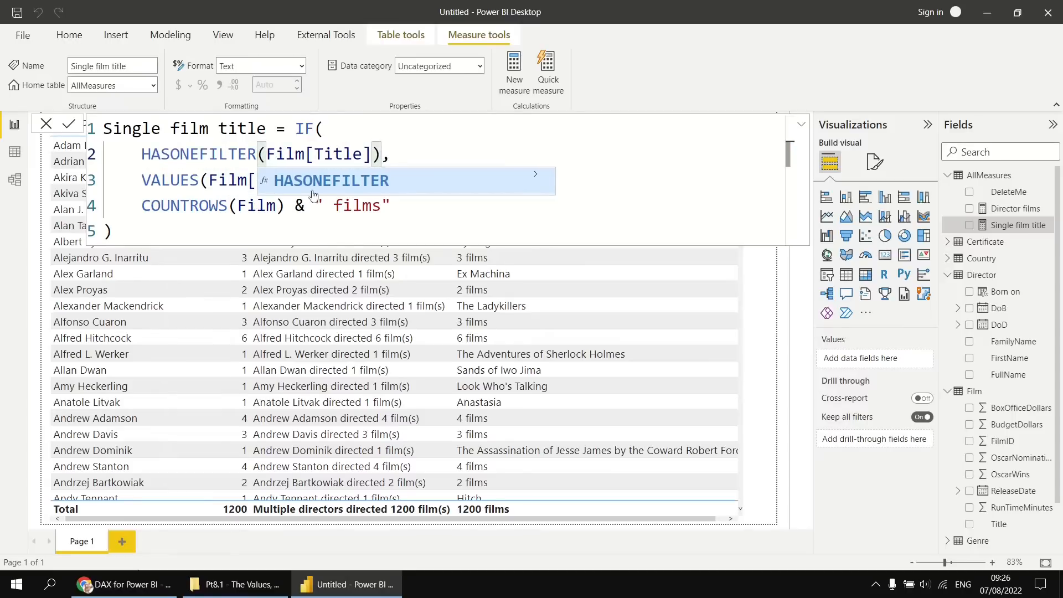
click(317, 184)
click(210, 180)
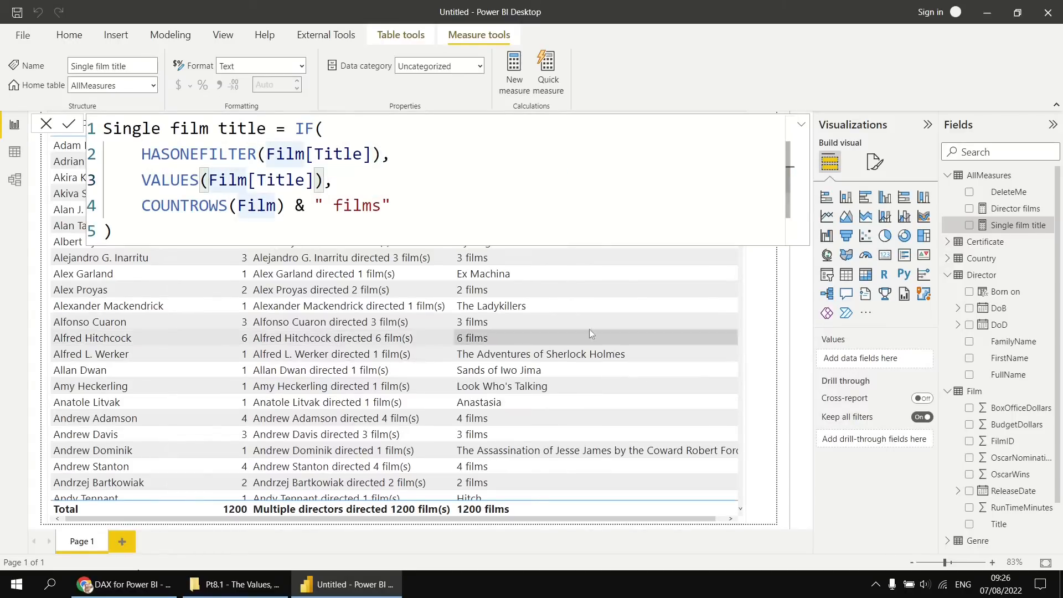
click(69, 123)
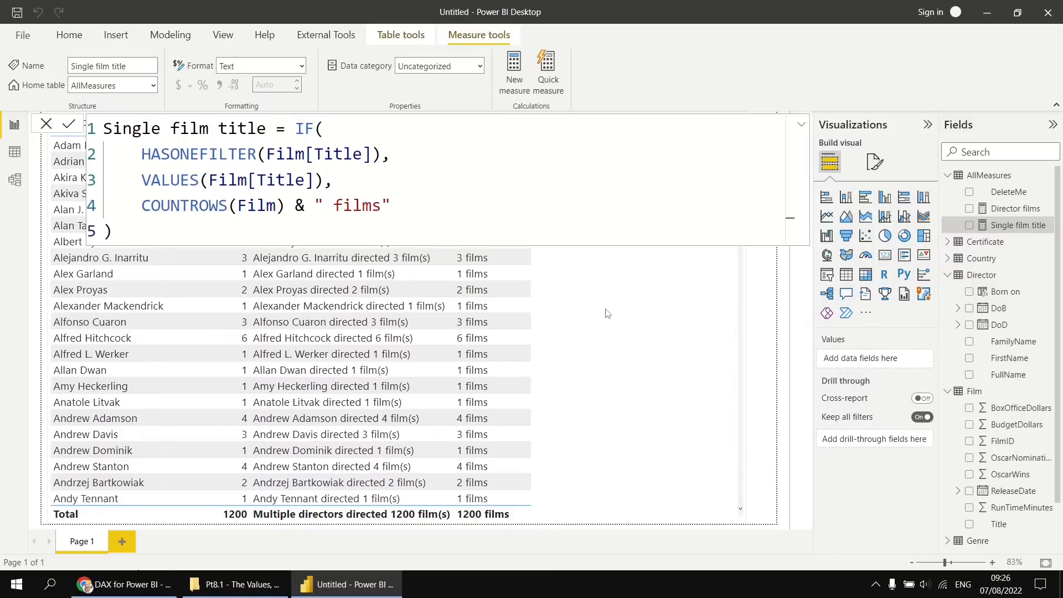
Examine how Director FullName and Film Title relate in the data model's table diagram, then return to the report.
click(635, 355)
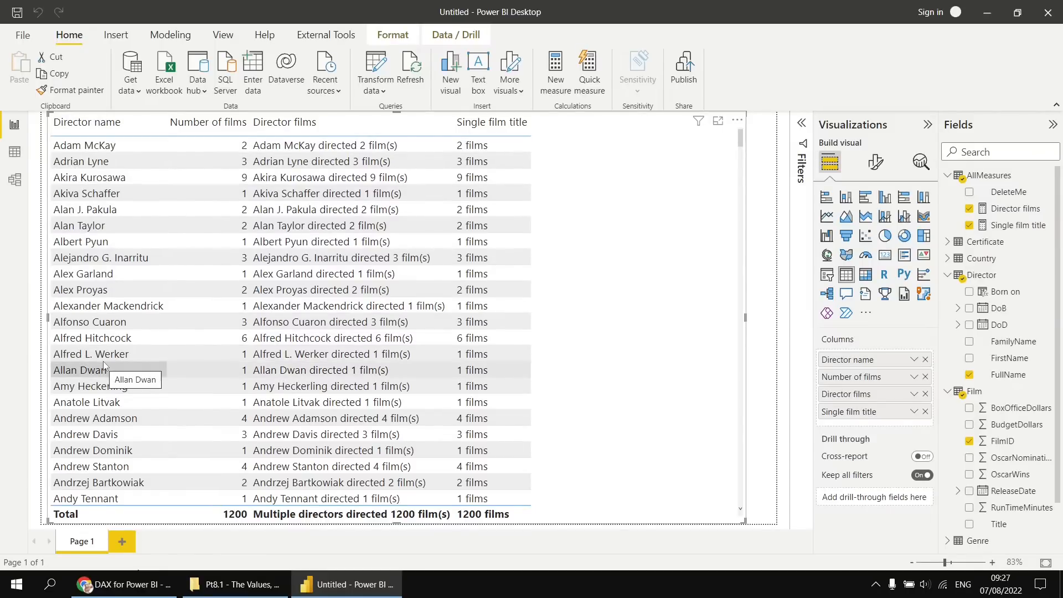
click(14, 179)
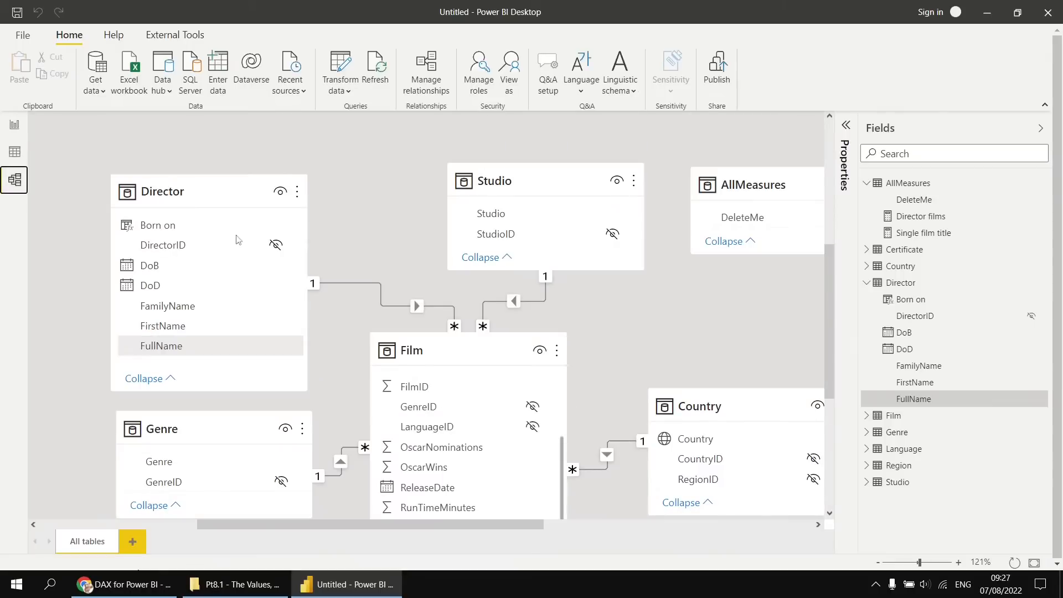
scroll(384, 201, down, 1)
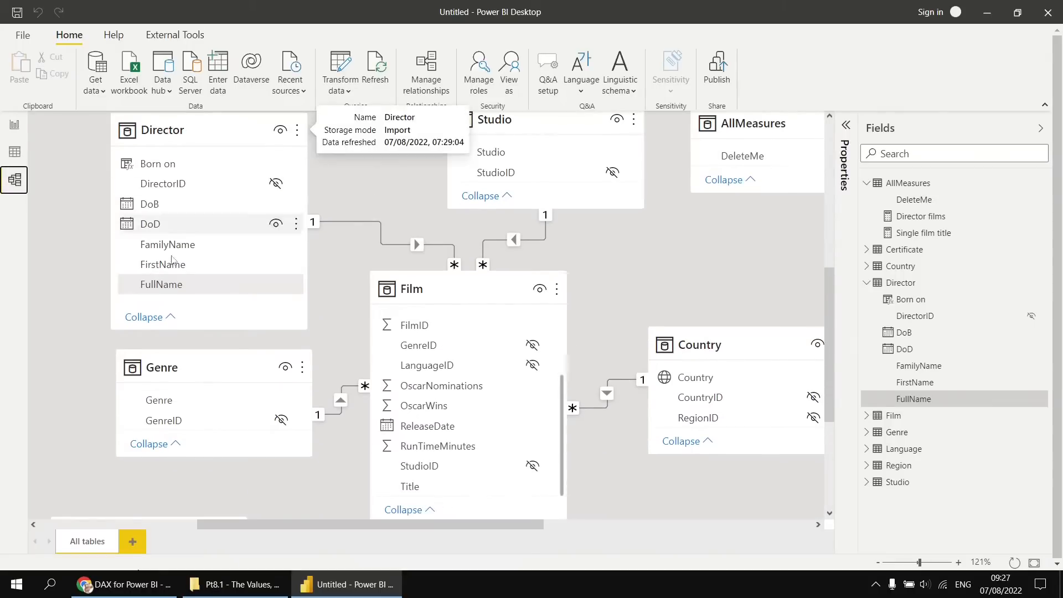
click(176, 286)
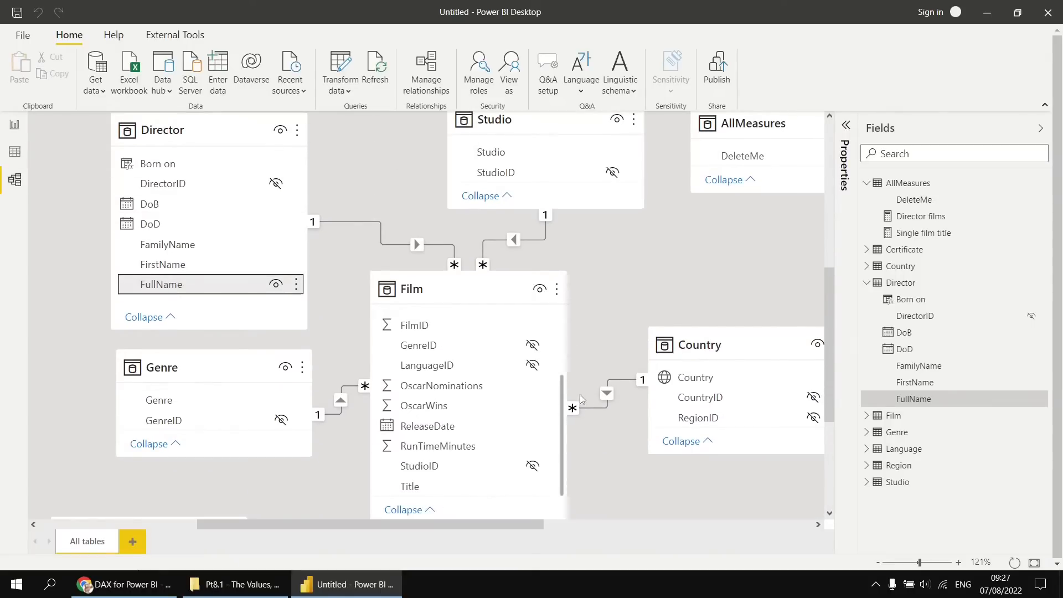
click(426, 487)
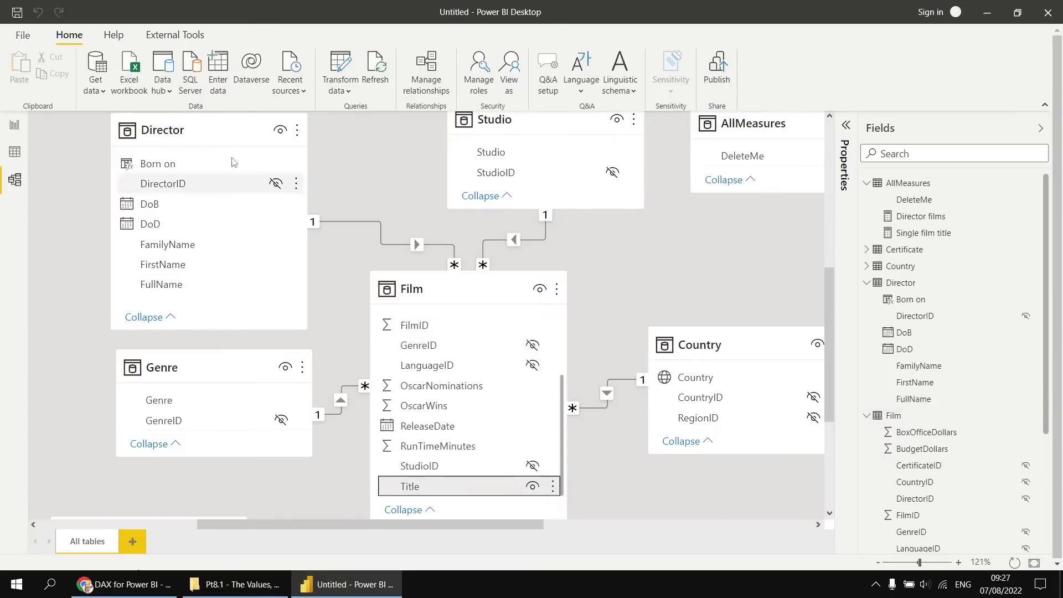
click(165, 285)
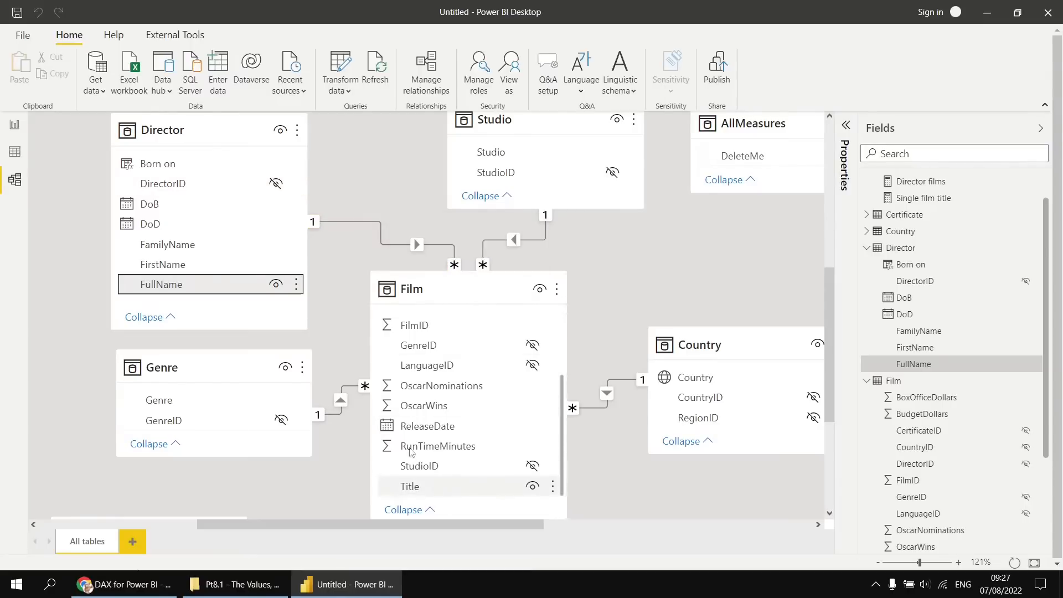
click(14, 126)
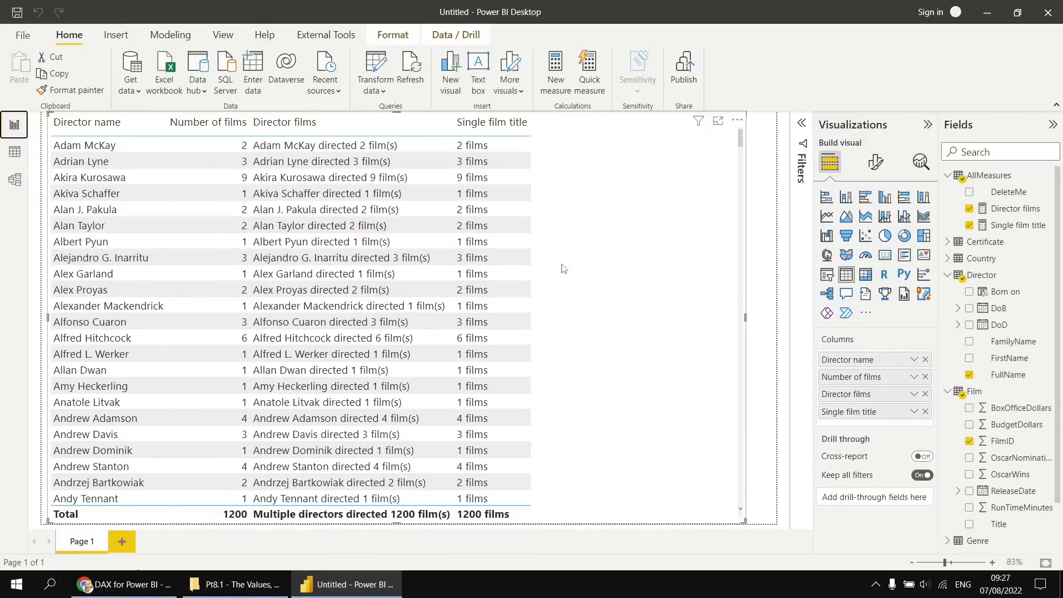
Replace HASONEFILTER with HASONEVALUE in the Single film title measure and commit it.
click(1016, 225)
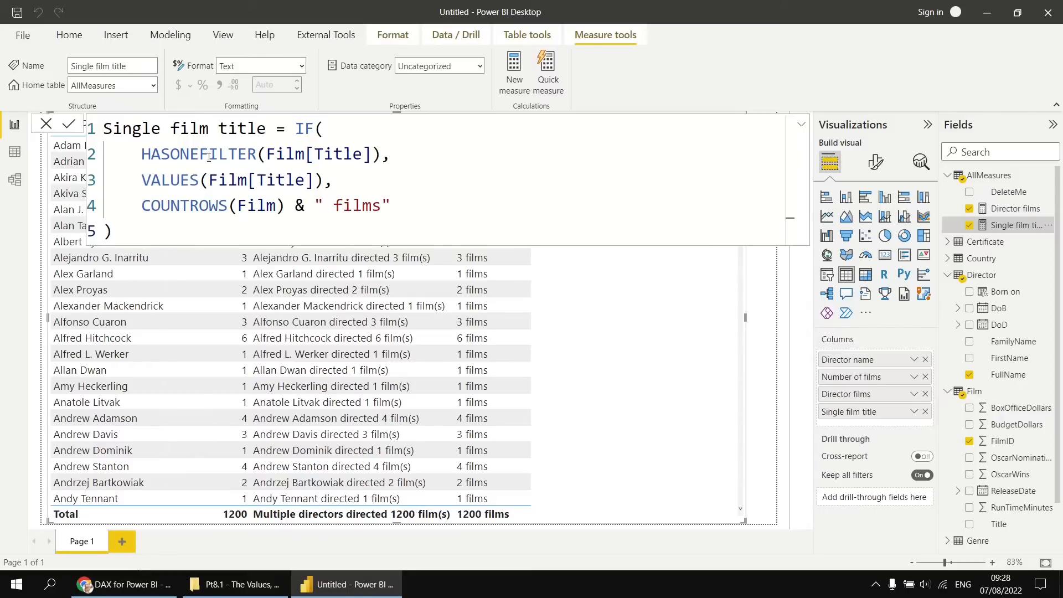
drag(200, 155, 258, 155)
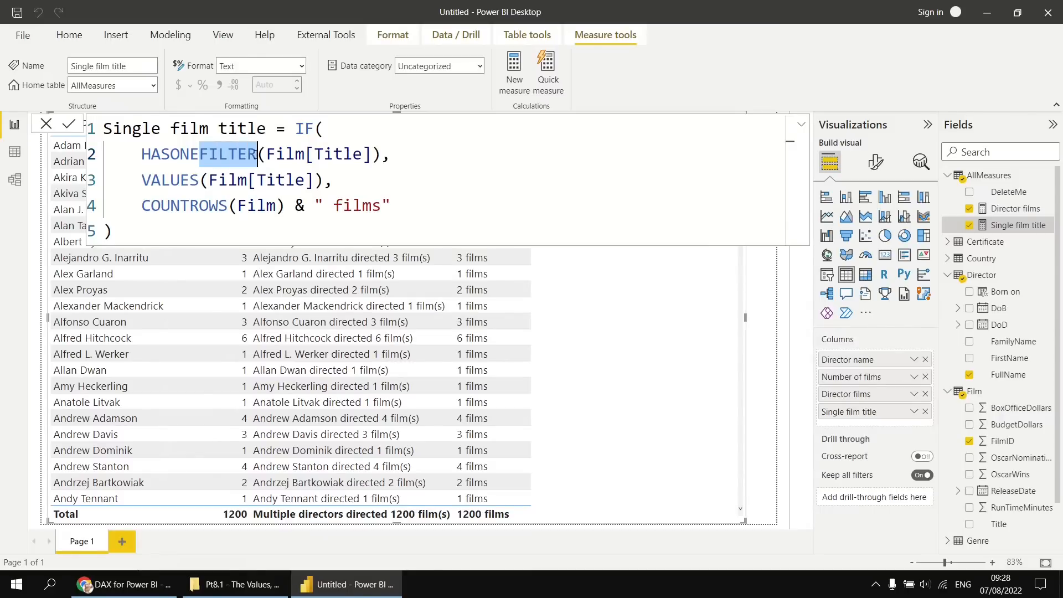
text(VALU)
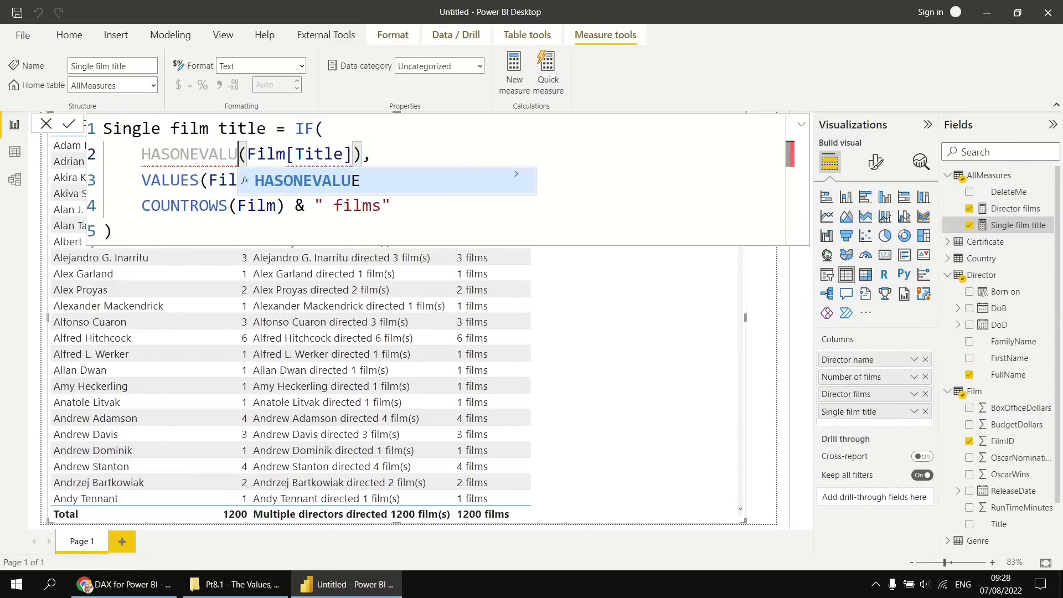
text(S)
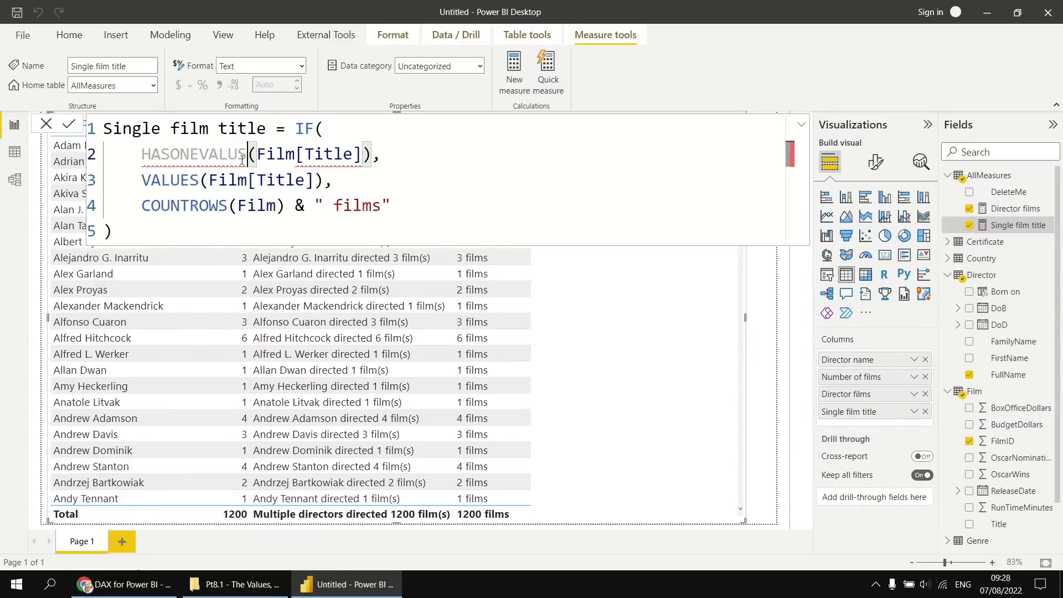
key(BackSpace)
text(E)
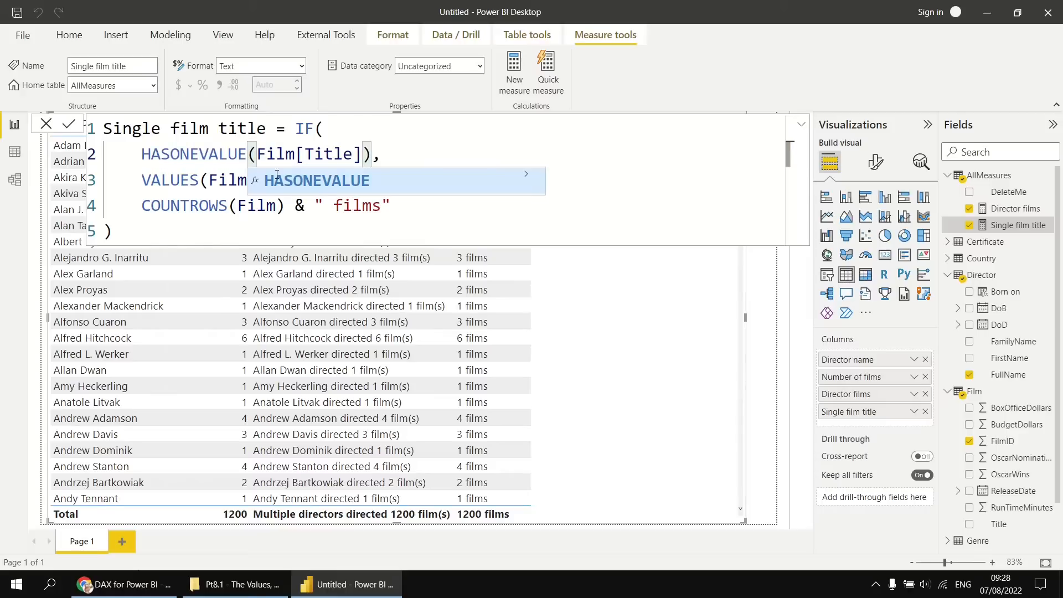
click(317, 185)
click(200, 205)
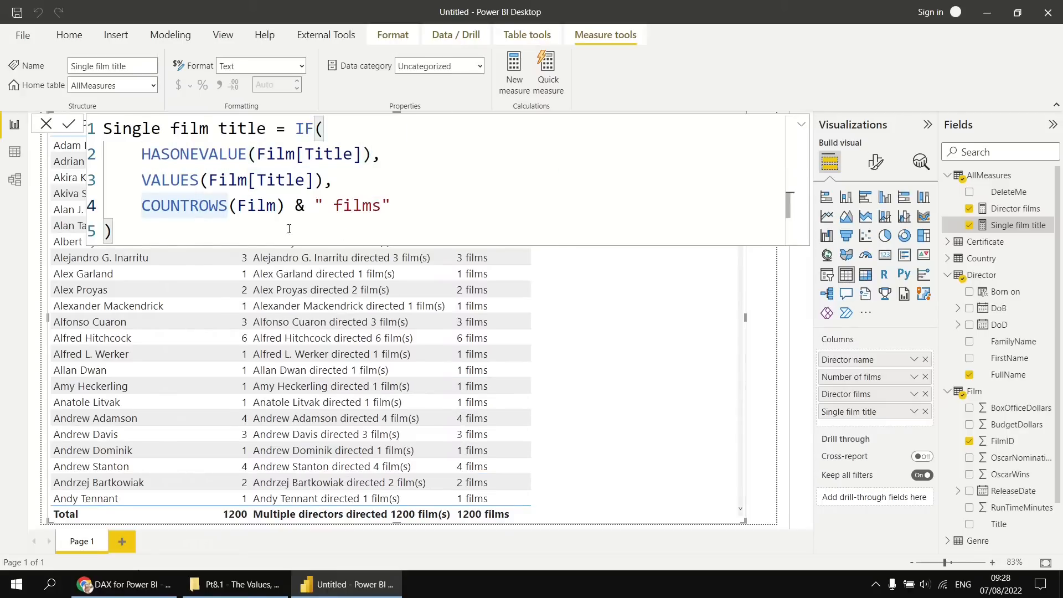
click(69, 124)
Review the Director films formula and the Director table's FullName column in the model diagram, and return to the report.
click(1006, 213)
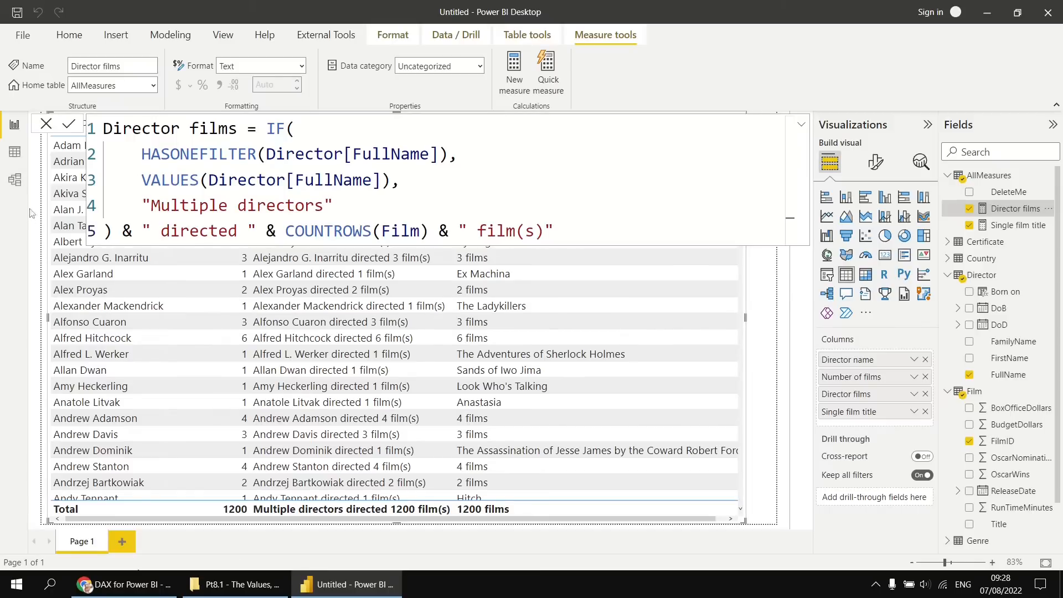
click(14, 179)
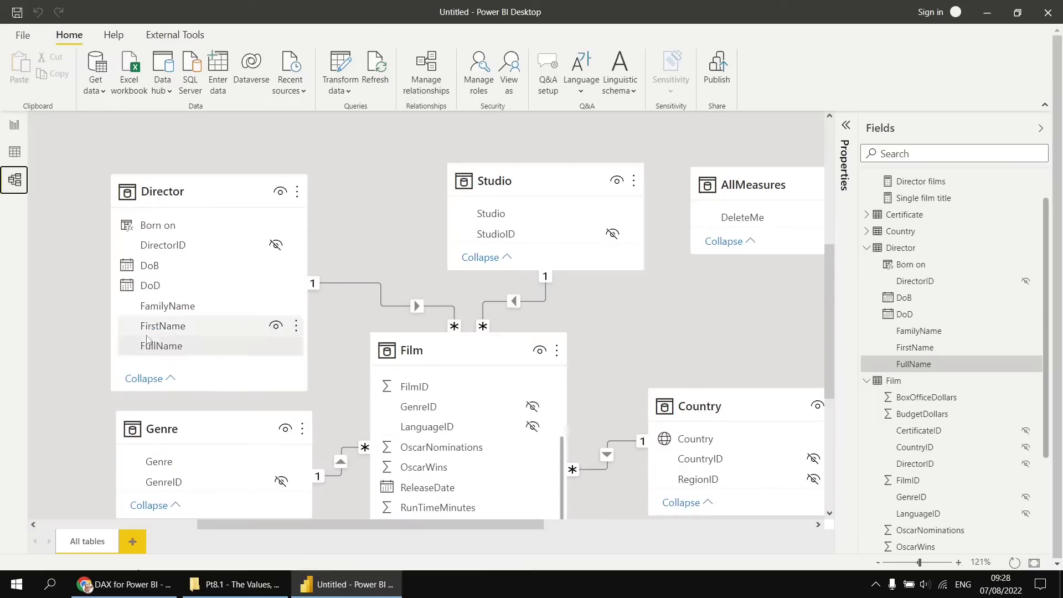
click(15, 126)
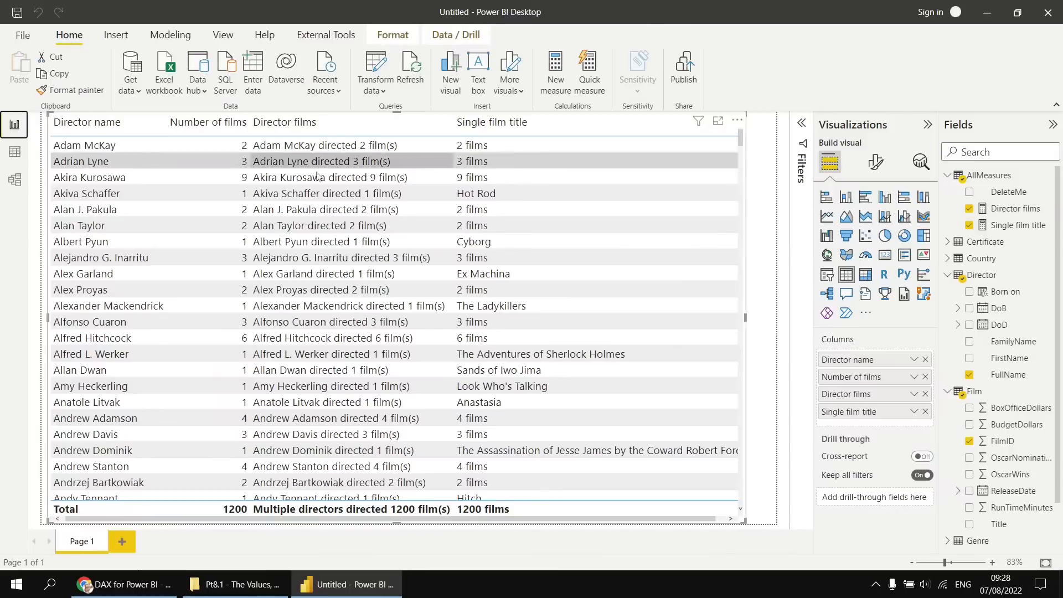
click(1016, 208)
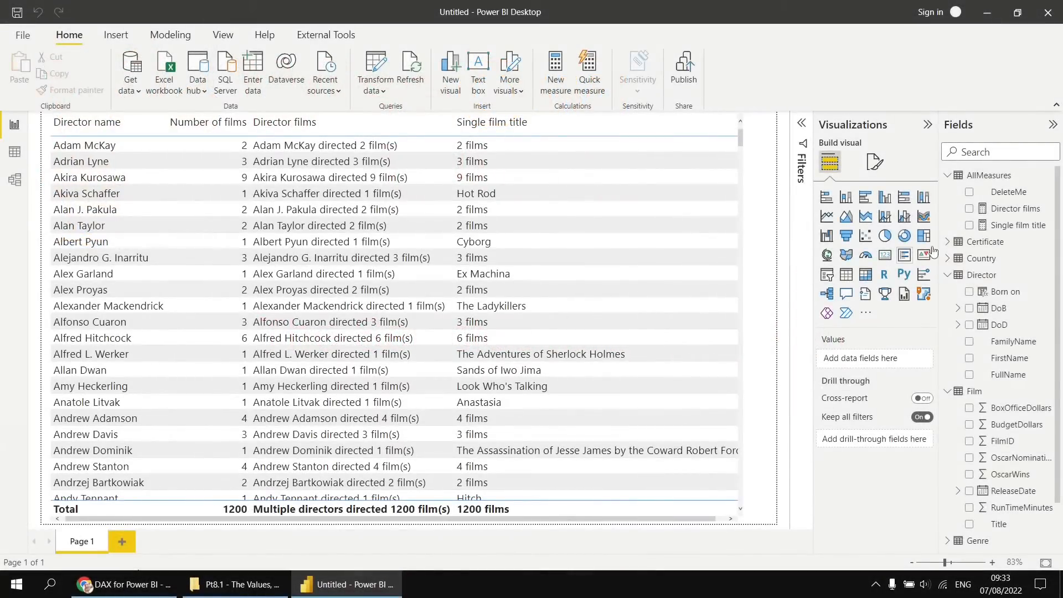
Replace the IF, HASONEVALUE and VALUES part of the Single film title measure with the SELECTEDVALUE function.
click(1008, 227)
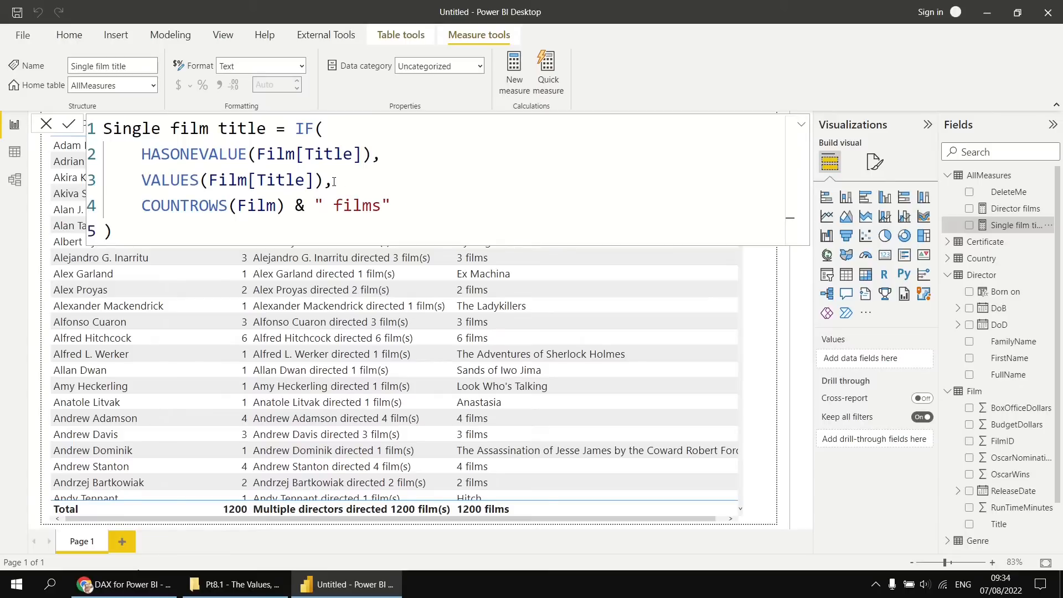
drag(332, 181, 299, 129)
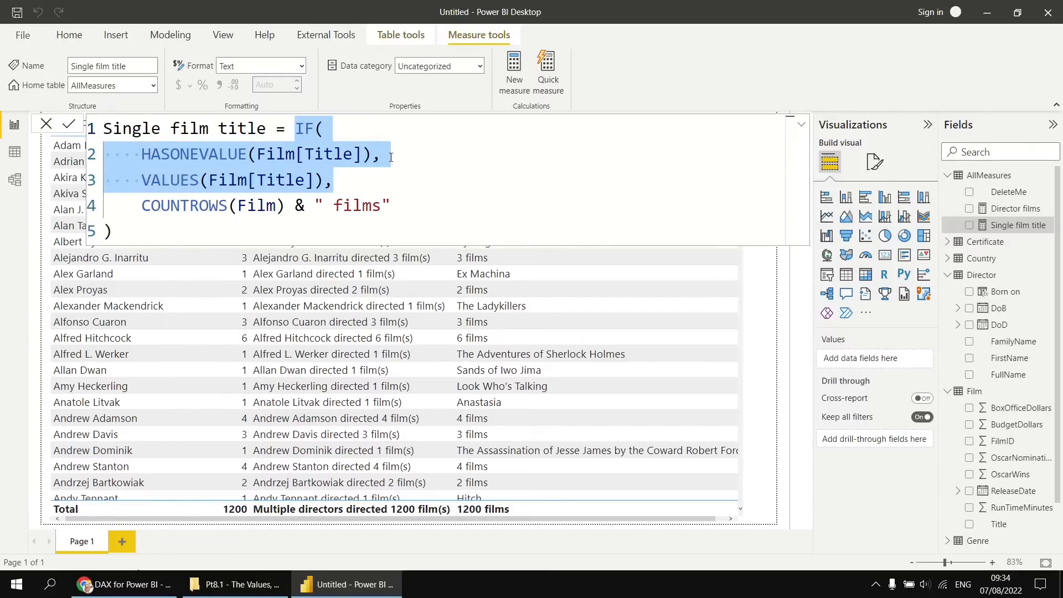
key(Delete)
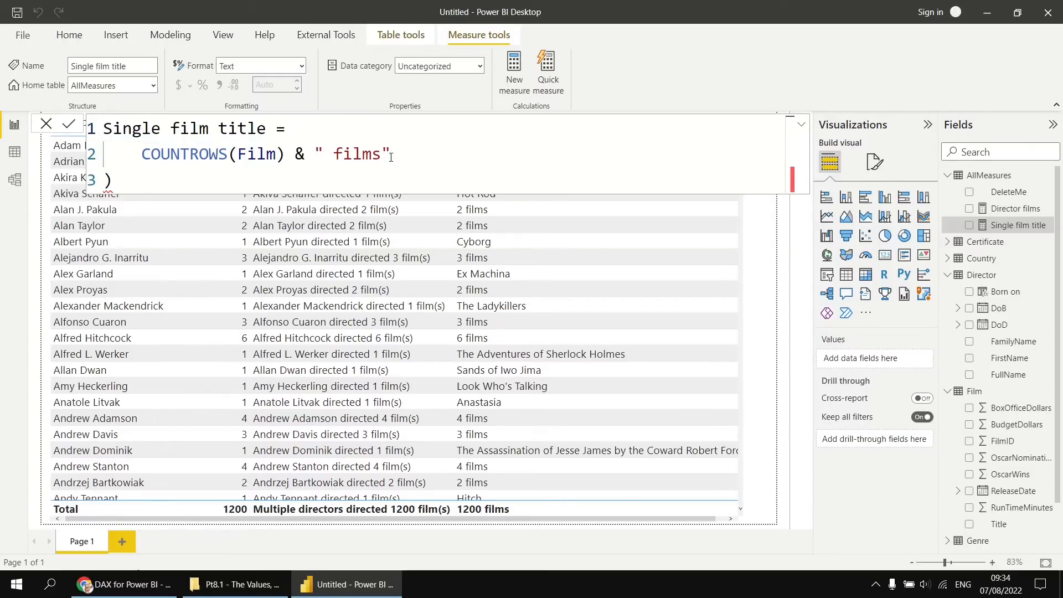
text(sel)
key(Down)
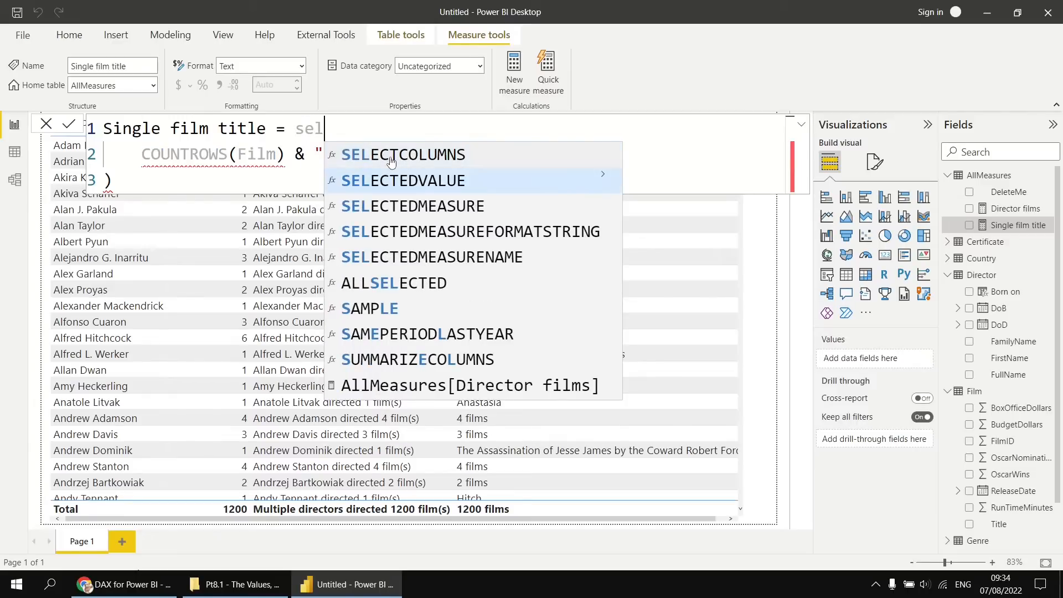
key(Tab)
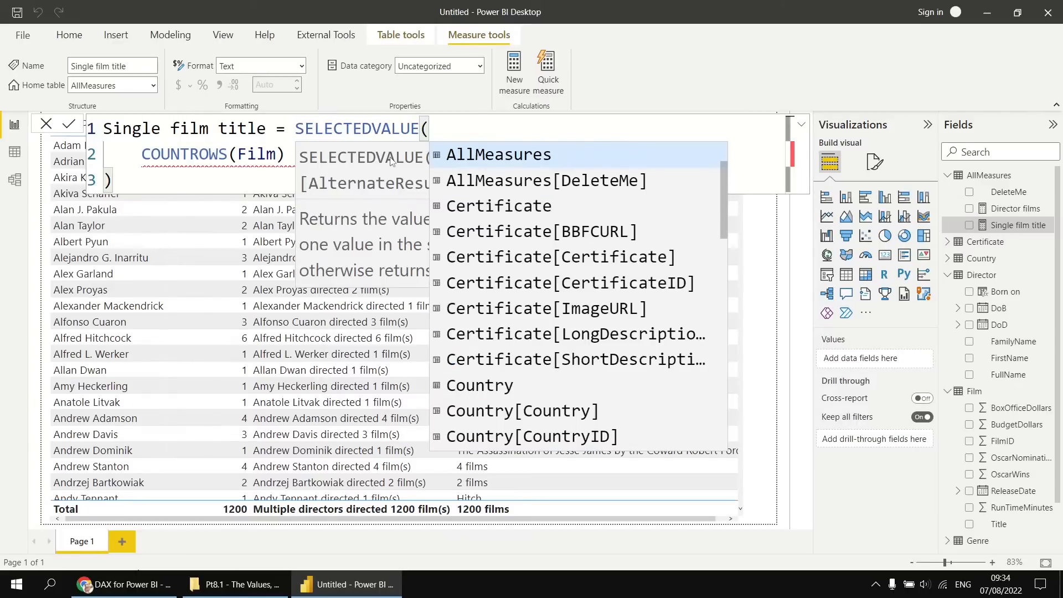
Enter Film[Title] on its own line as SELECTEDVALUE's column argument, followed by a comma, and commit the Single film title measure.
click(520, 127)
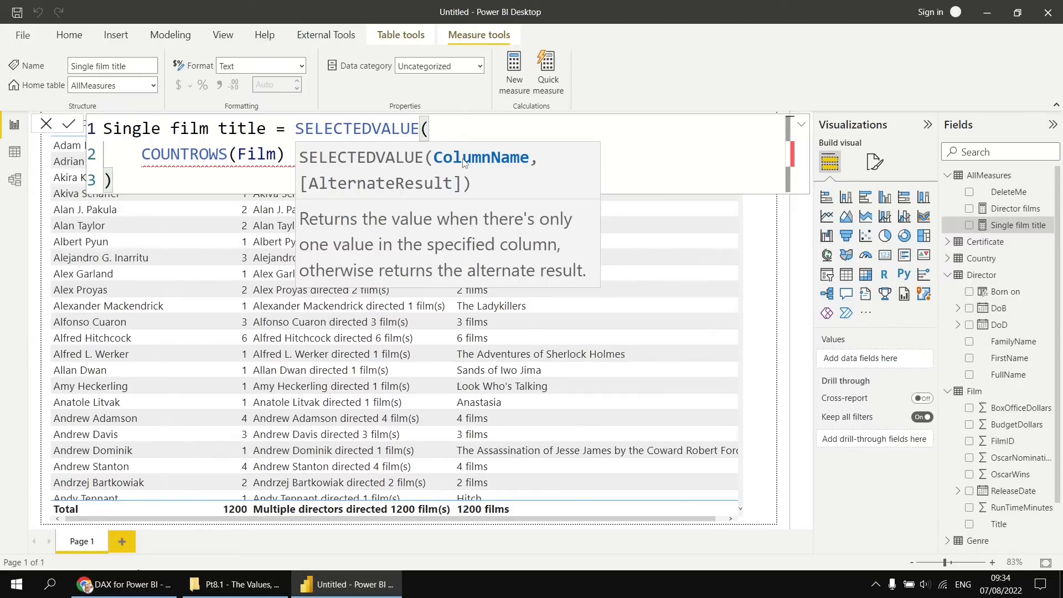
key(shift+Return)
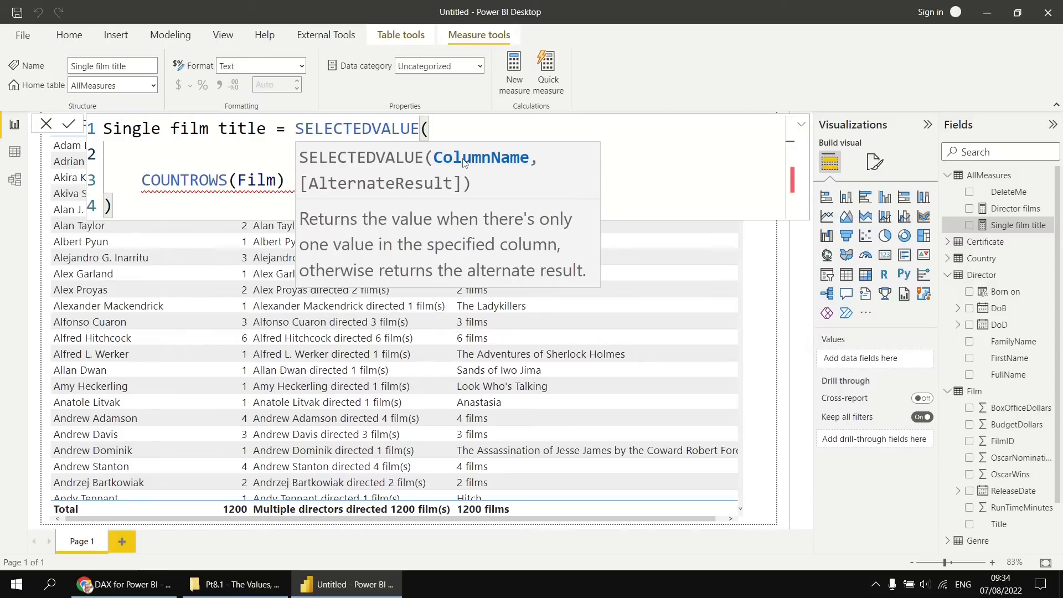
key(Escape)
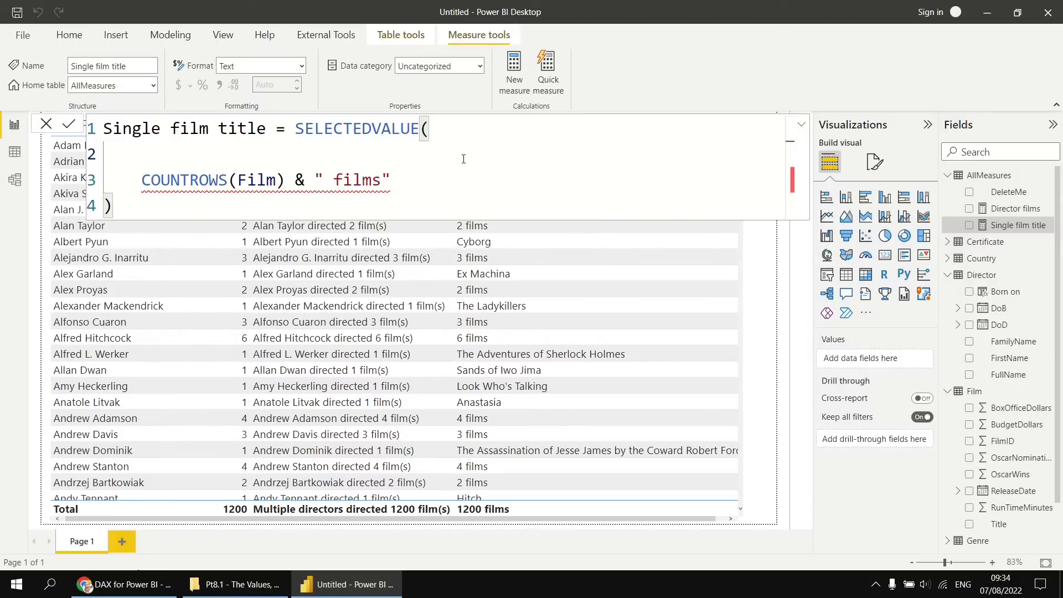
text(tit)
key(Tab)
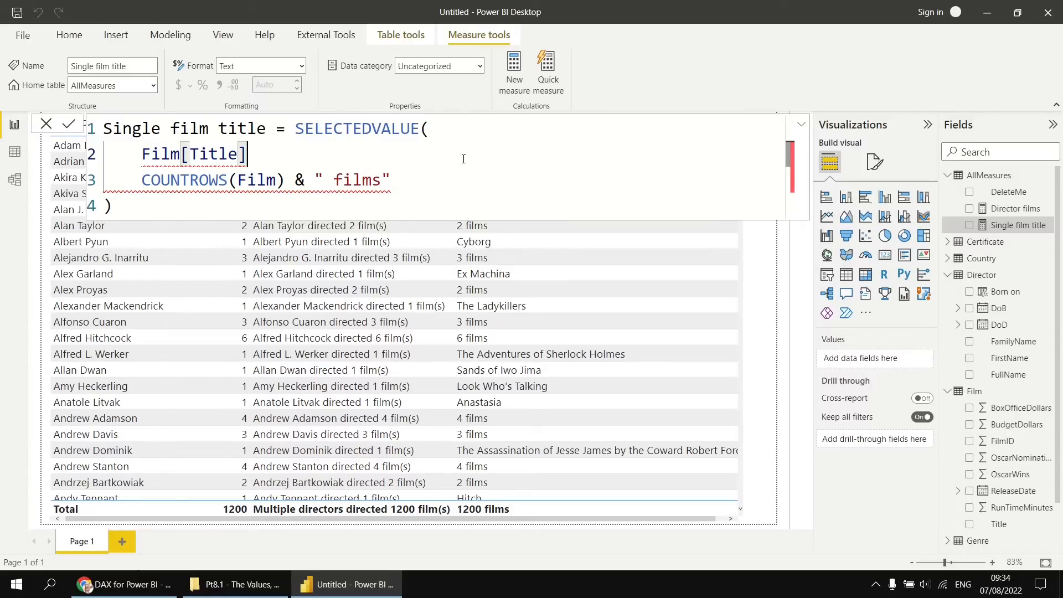
mouse_move(218, 173)
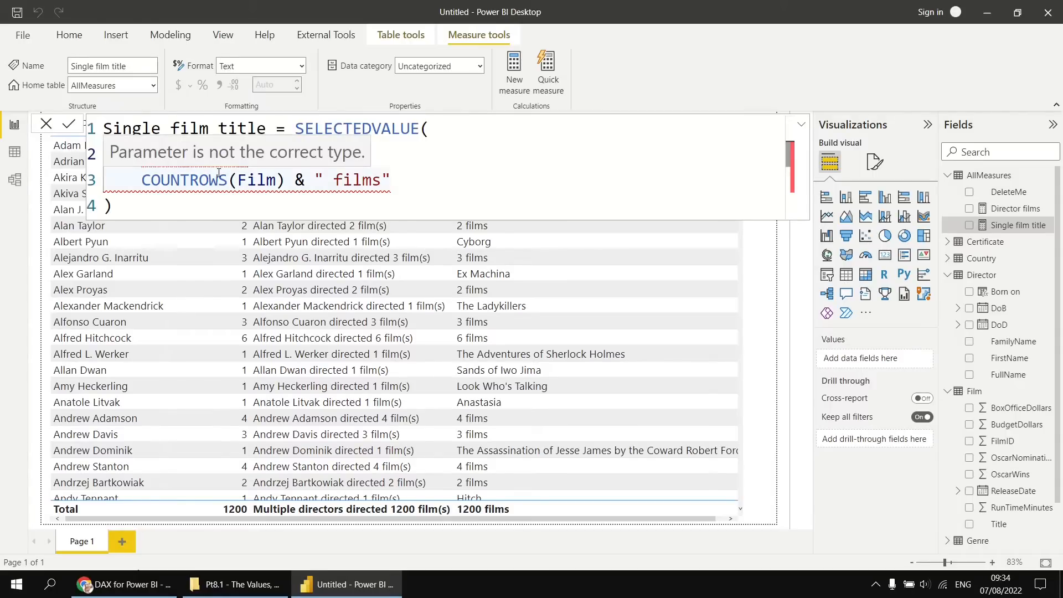
text(,)
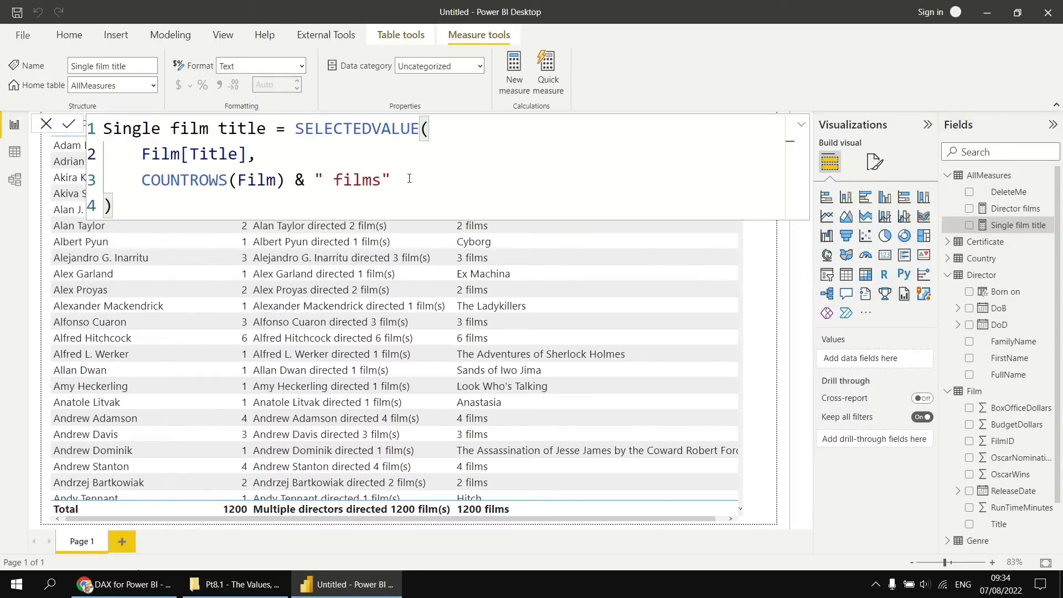
click(69, 126)
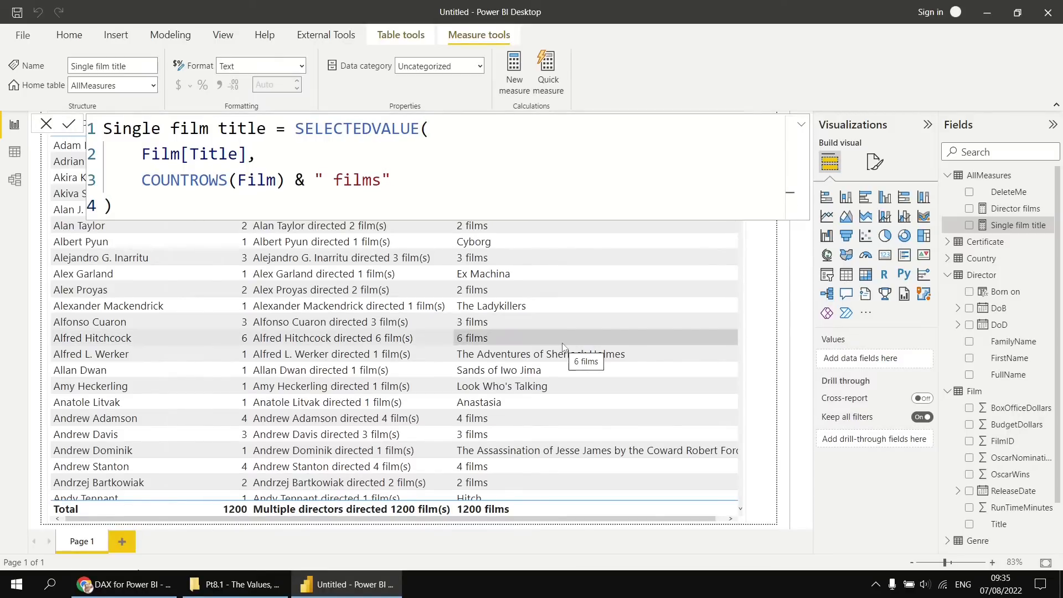
Replace the IF, HASONEFILTER and VALUES part of the Director films measure with the SELECTEDVALUE function.
click(1003, 211)
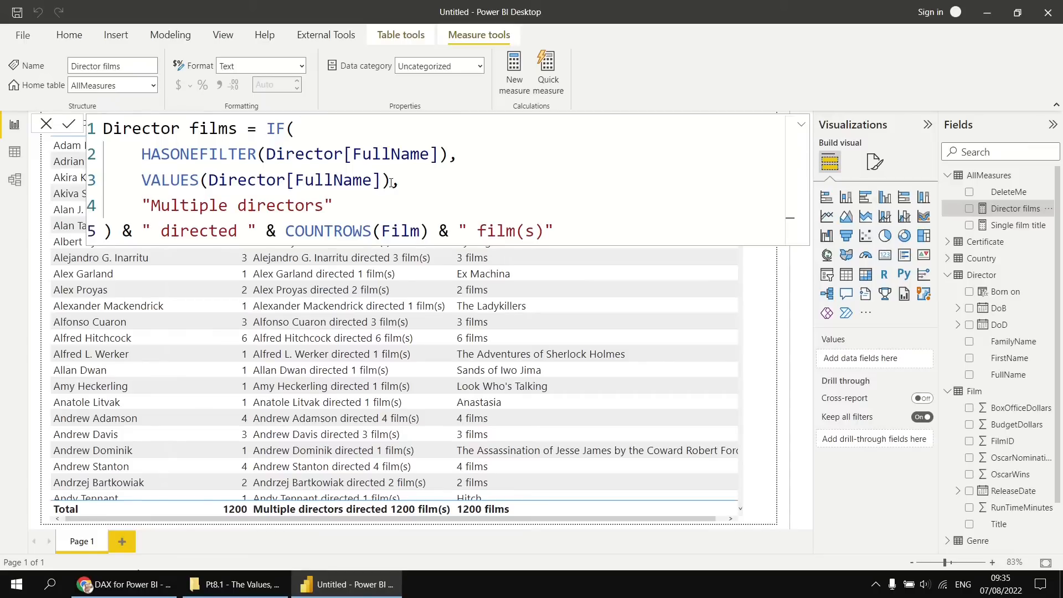
drag(391, 183, 267, 129)
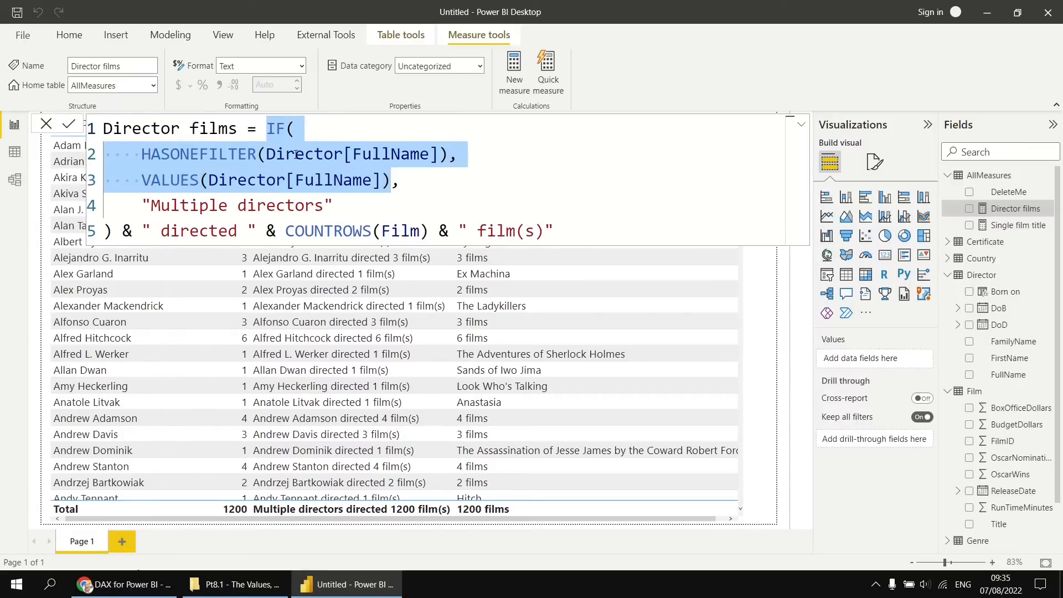
key(Delete)
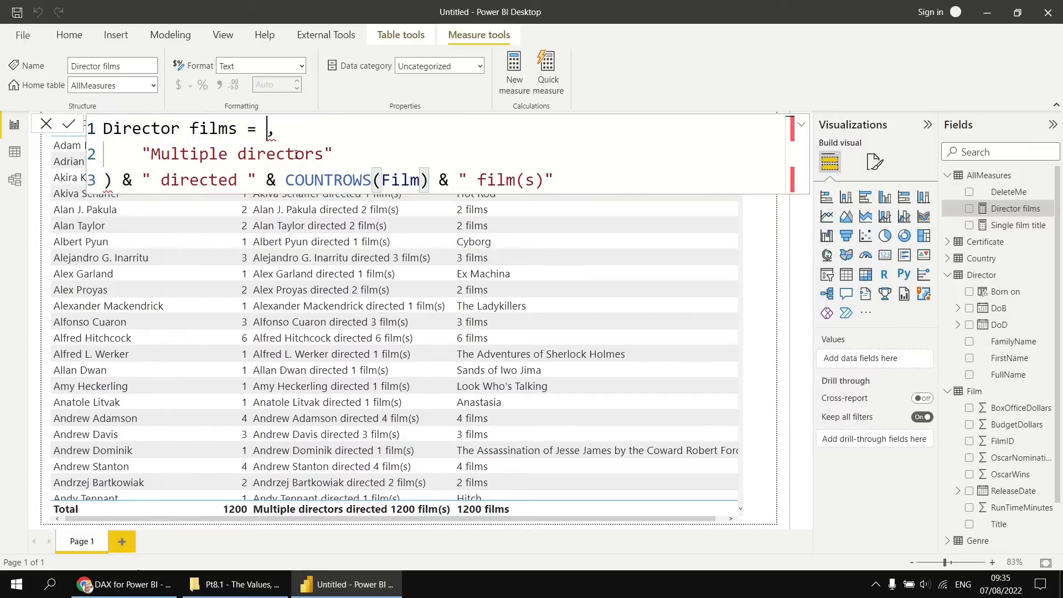
text(sele)
key(Down)
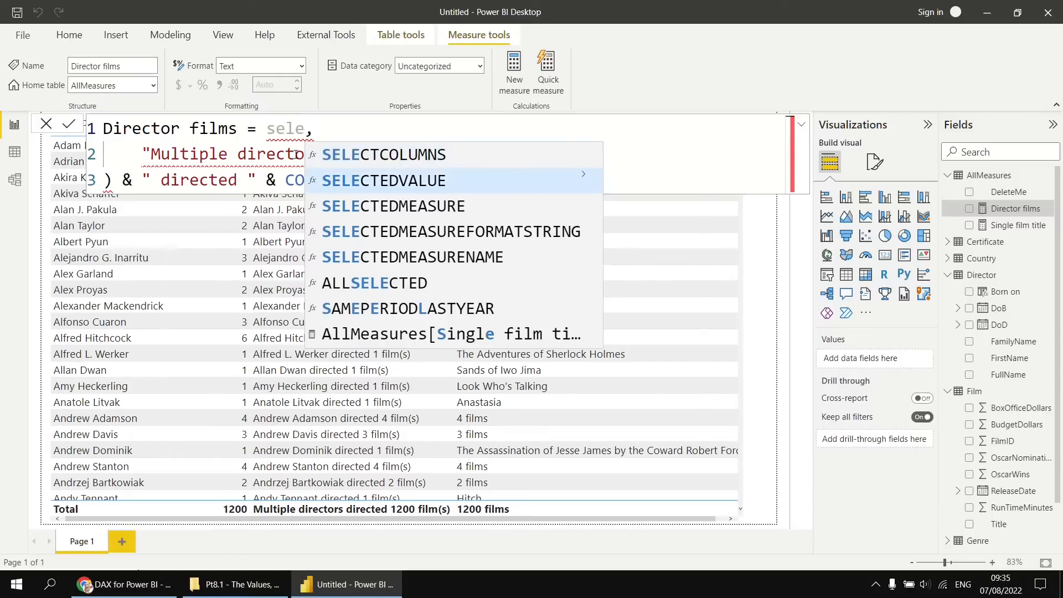
key(Tab)
key(Tab)
key(ctrl+BackSpace)
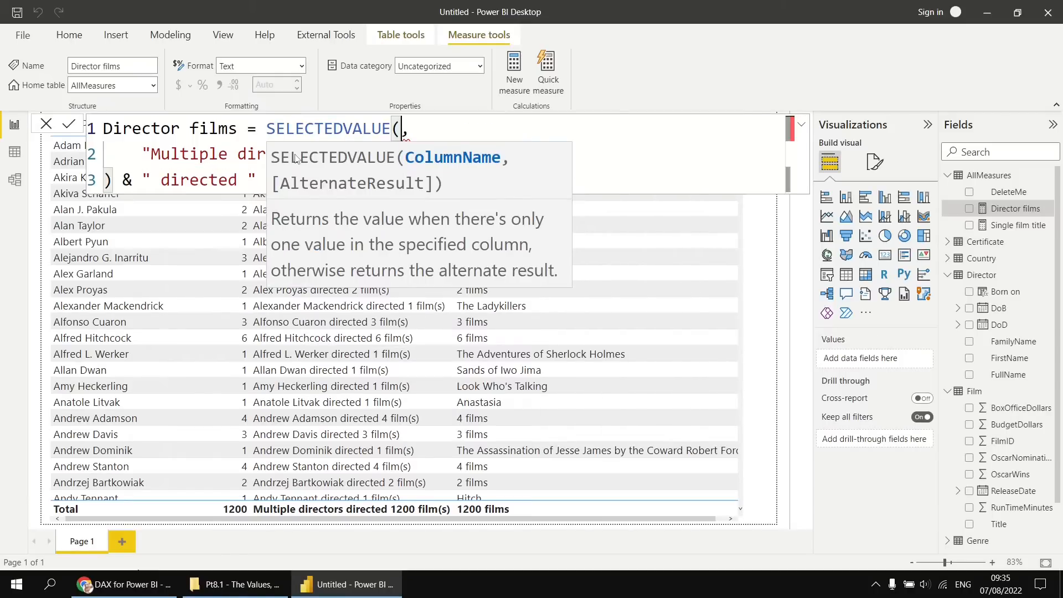
Enter Director[FullName] on its own line as SELECTEDVALUE's column argument and commit the Director films measure.
key(Escape)
key(shift+Return)
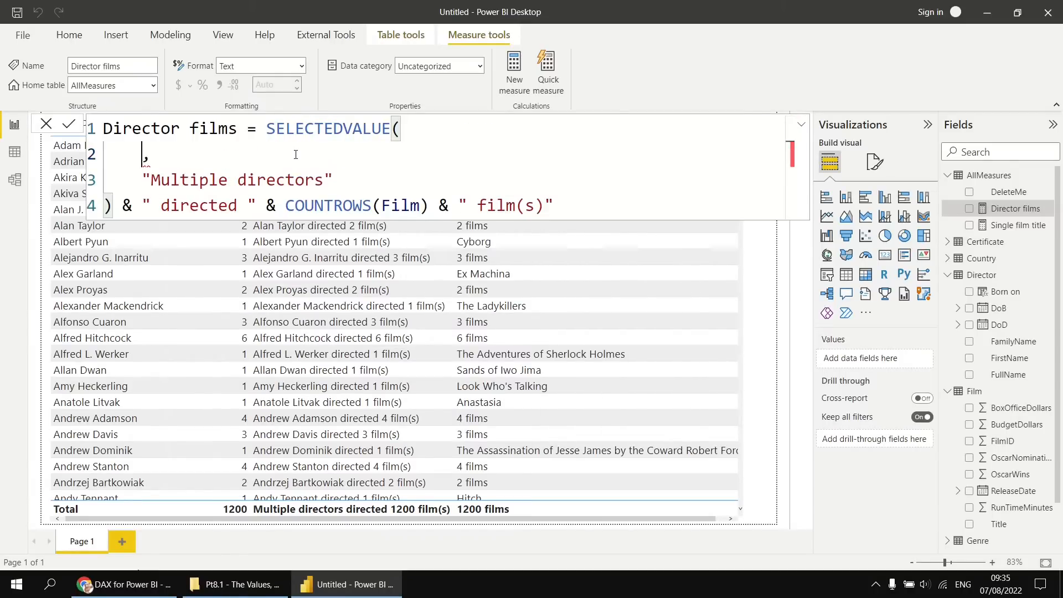
text(full)
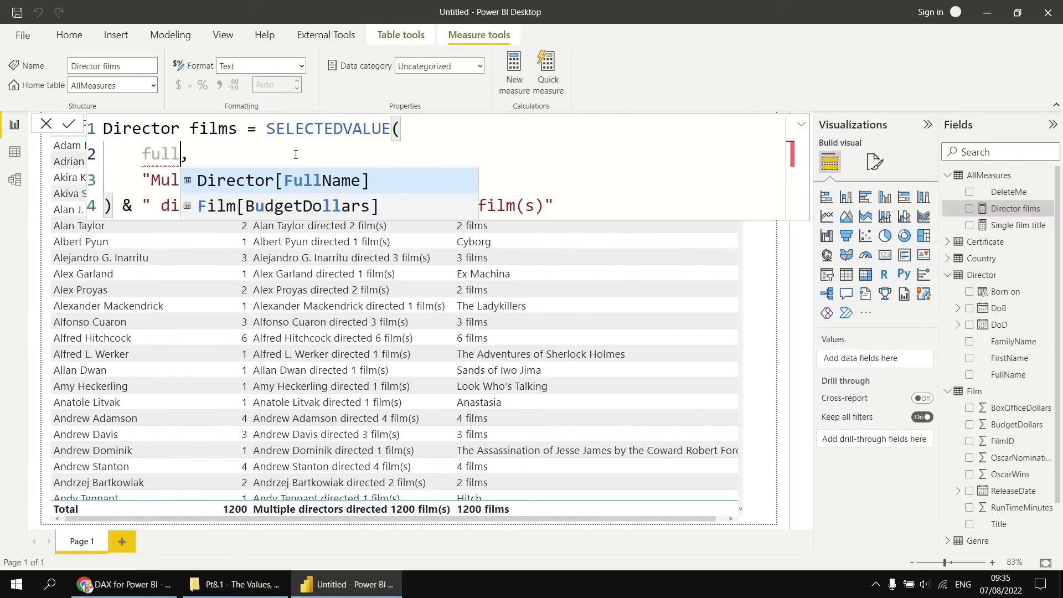
key(Tab)
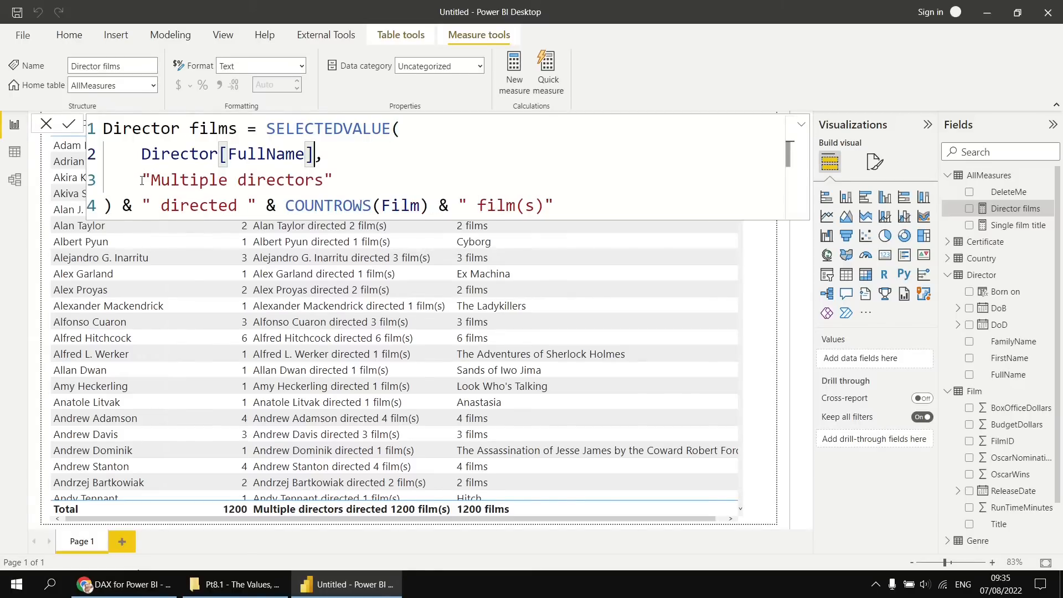
click(342, 180)
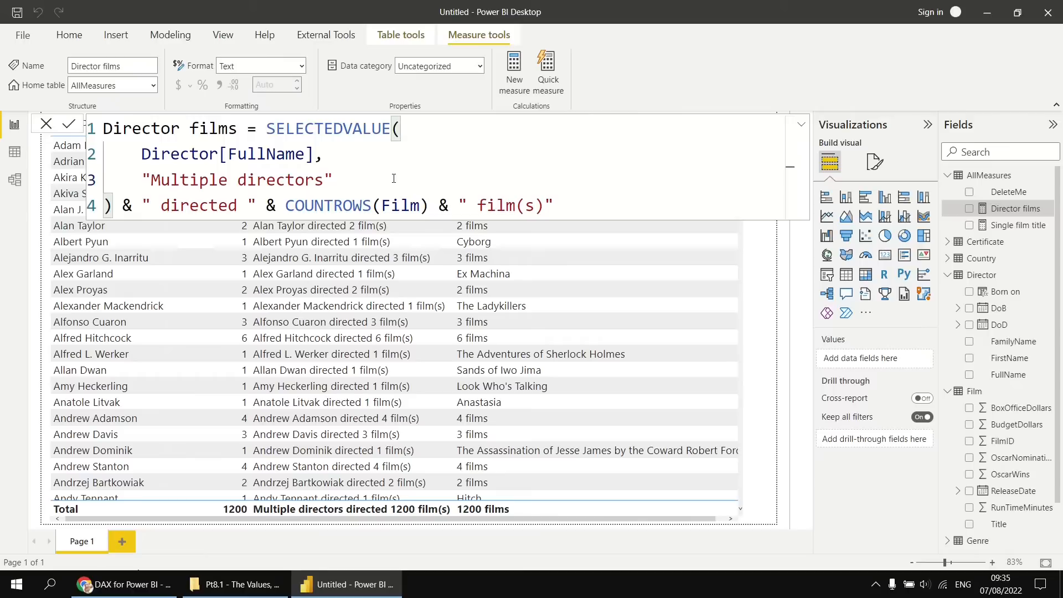
click(68, 125)
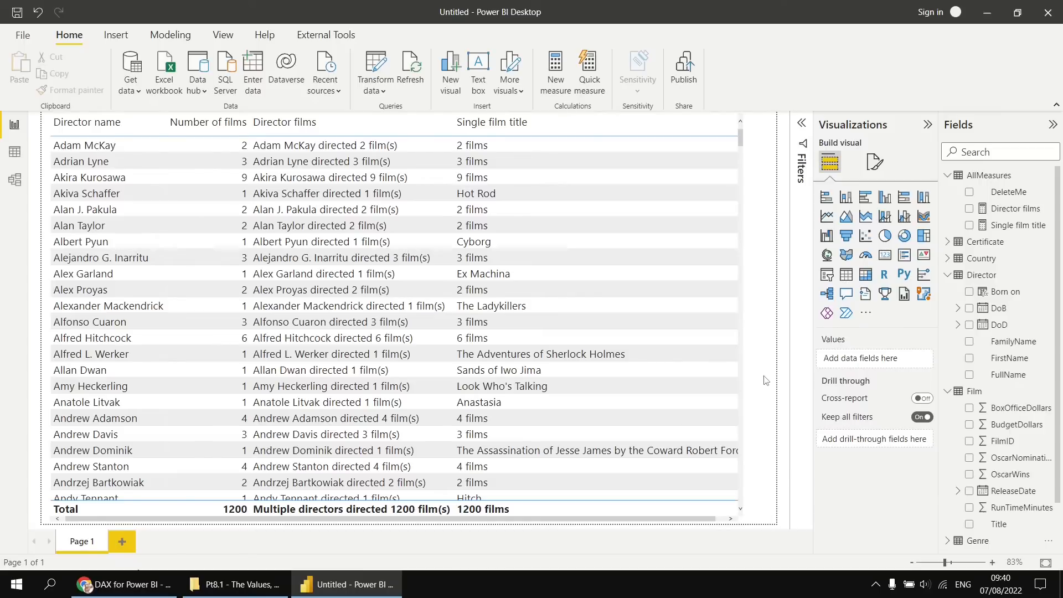
Add a new report page with a Genre slicer stretched down the full height of the page.
click(122, 541)
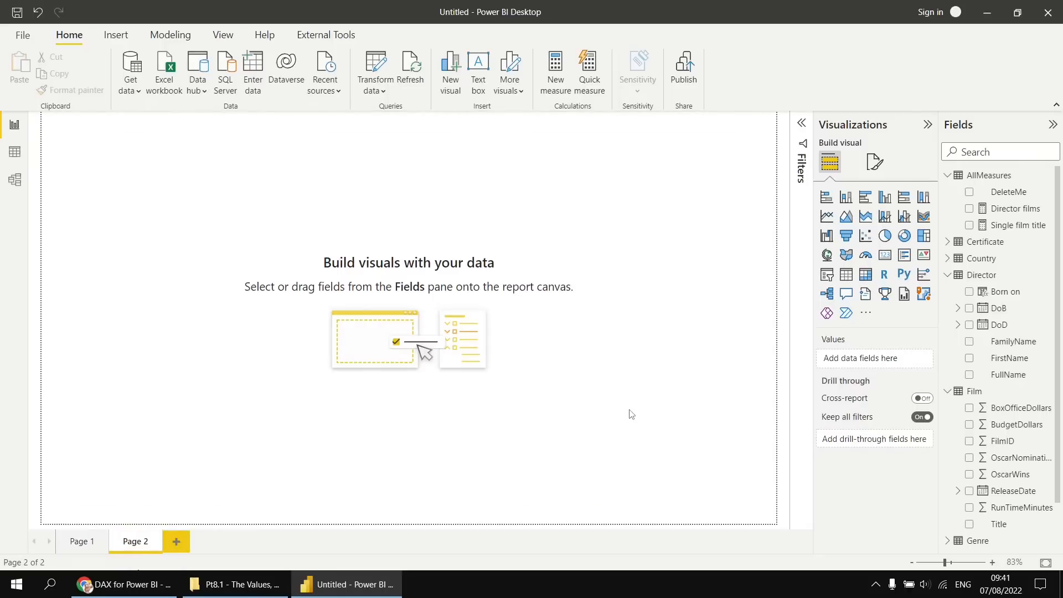
click(827, 275)
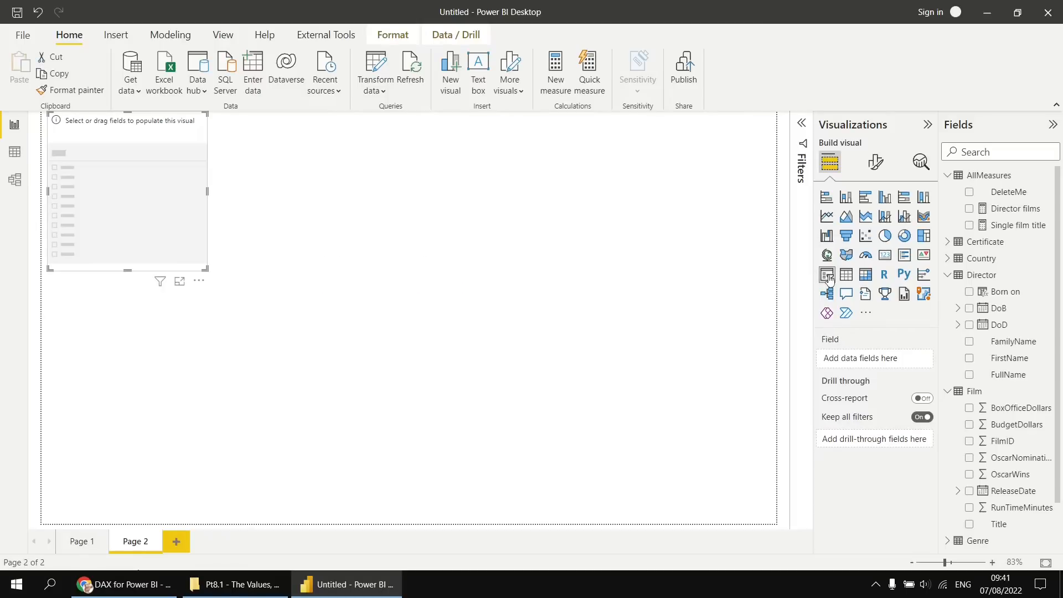
scroll(980, 451, down, 1)
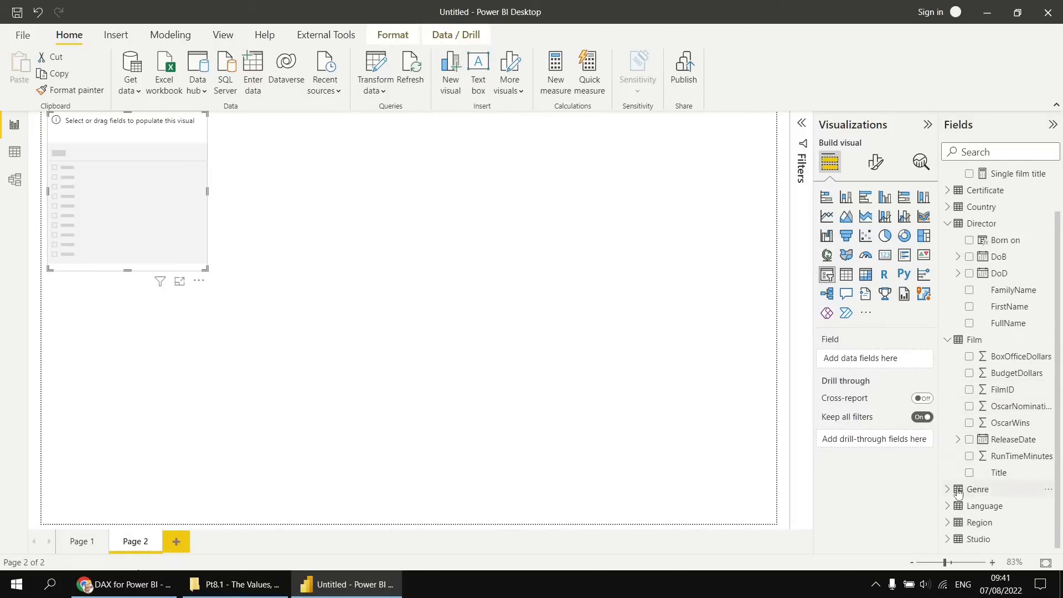
click(958, 491)
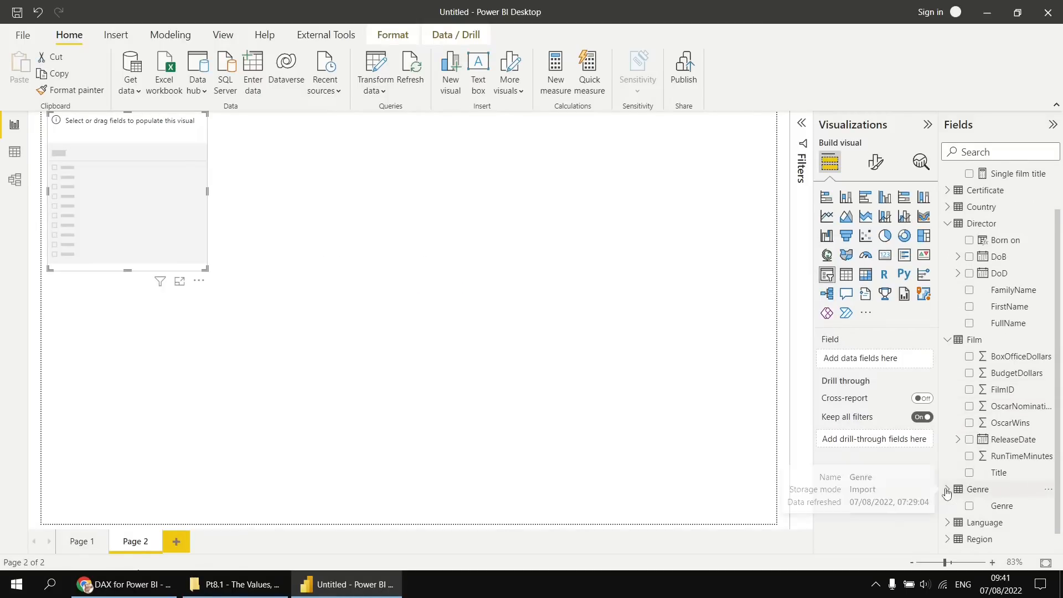
click(970, 507)
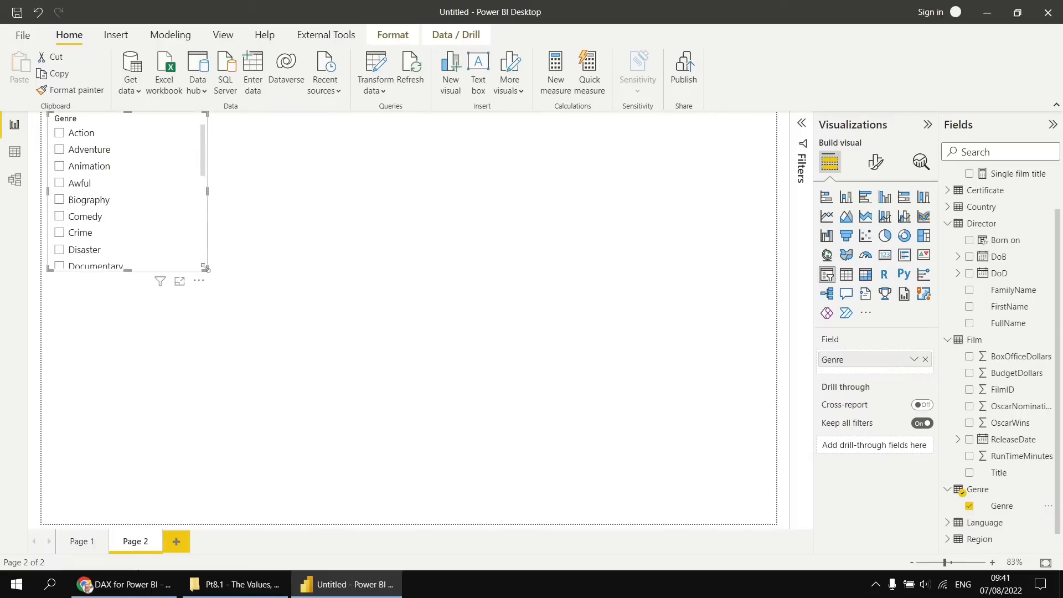
drag(202, 282, 221, 523)
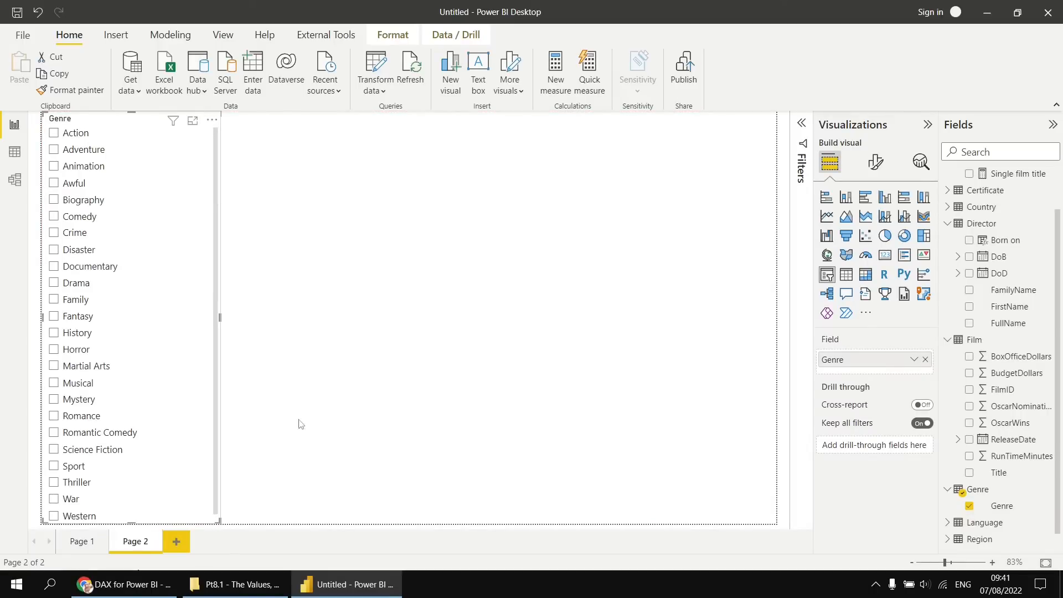
Add a table beside the slicer with the film Title and ReleaseDate, using the plain ReleaseDate instead of its date hierarchy.
click(400, 275)
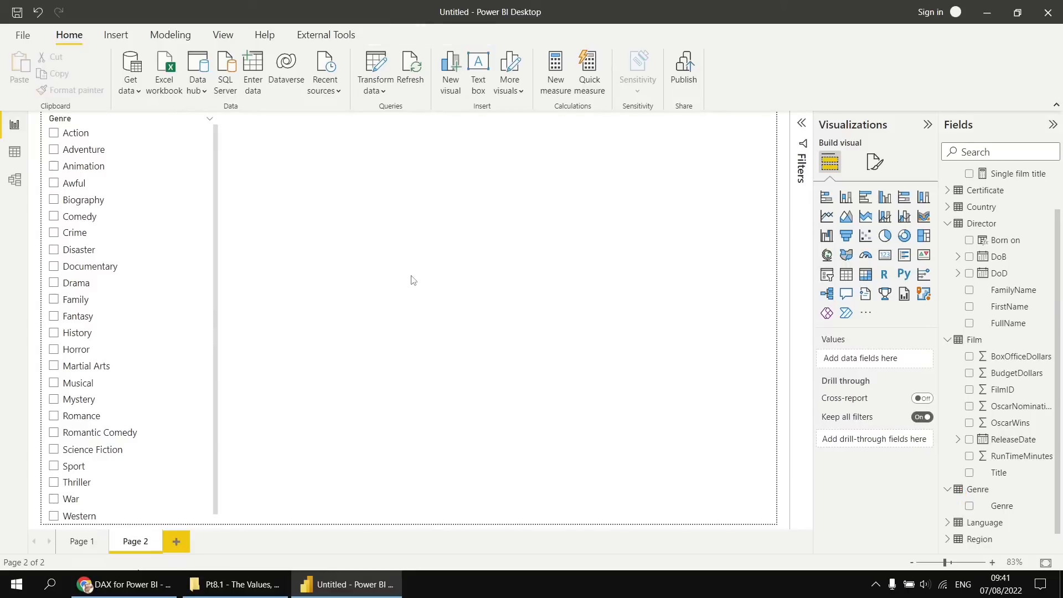
click(846, 274)
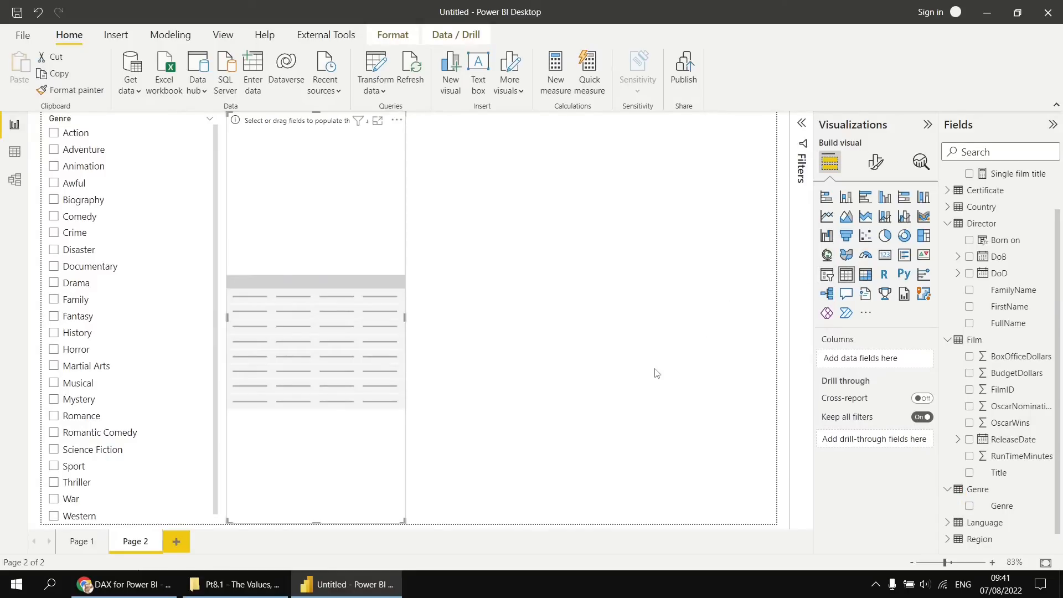
click(968, 473)
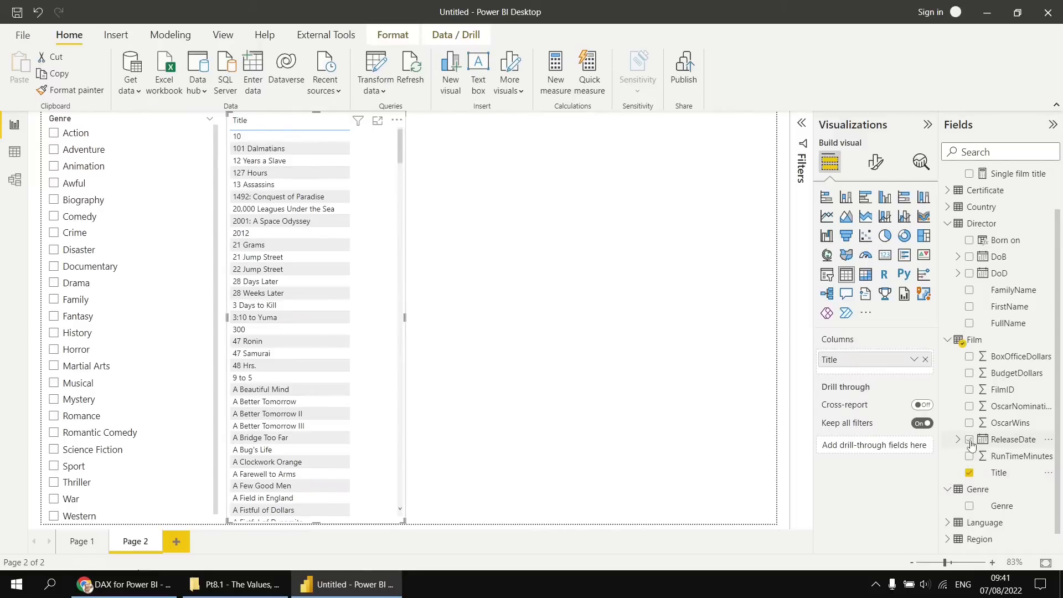
click(970, 441)
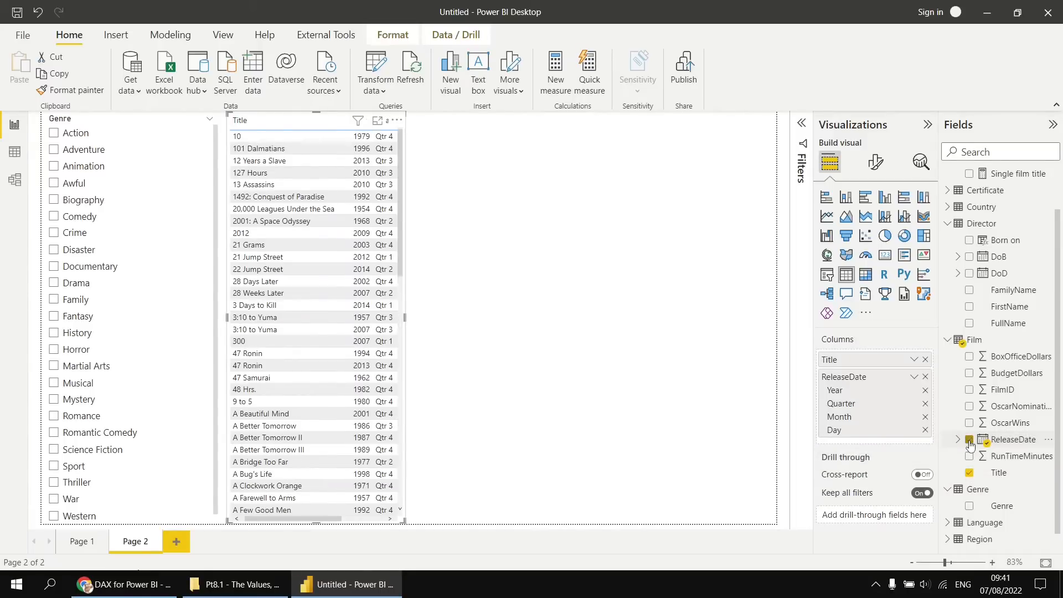
click(915, 377)
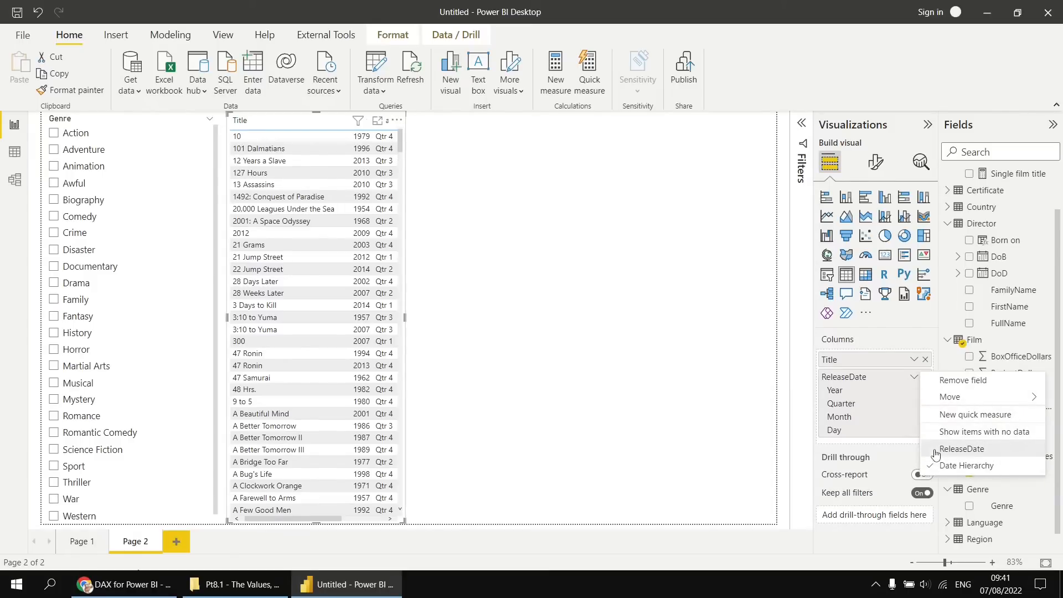
click(962, 448)
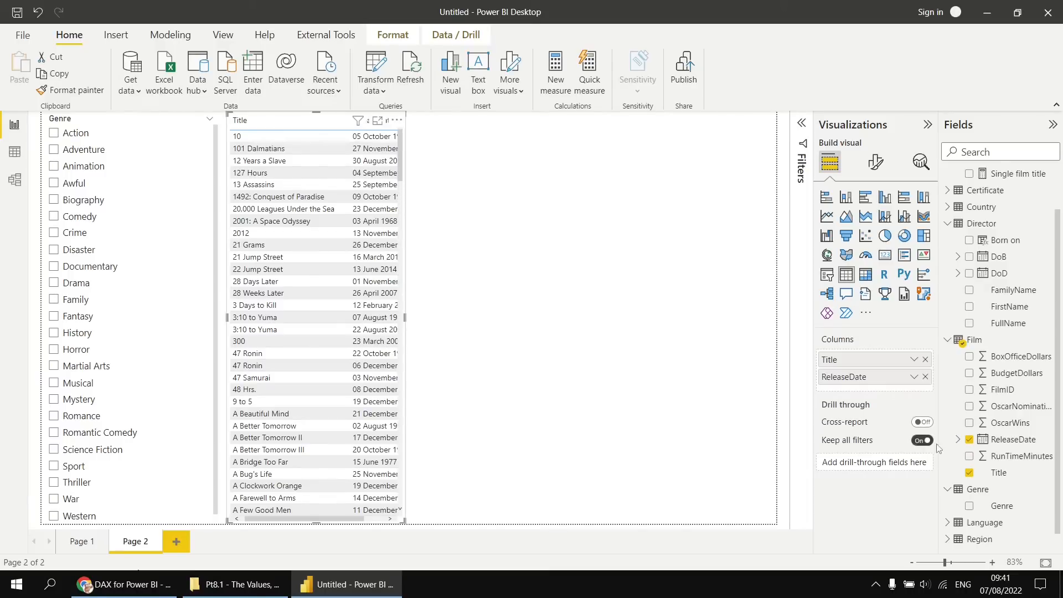
Add RunTimeMinutes and Certificate to the table and resize it to fill the upper half of the space beside the slicer.
click(969, 457)
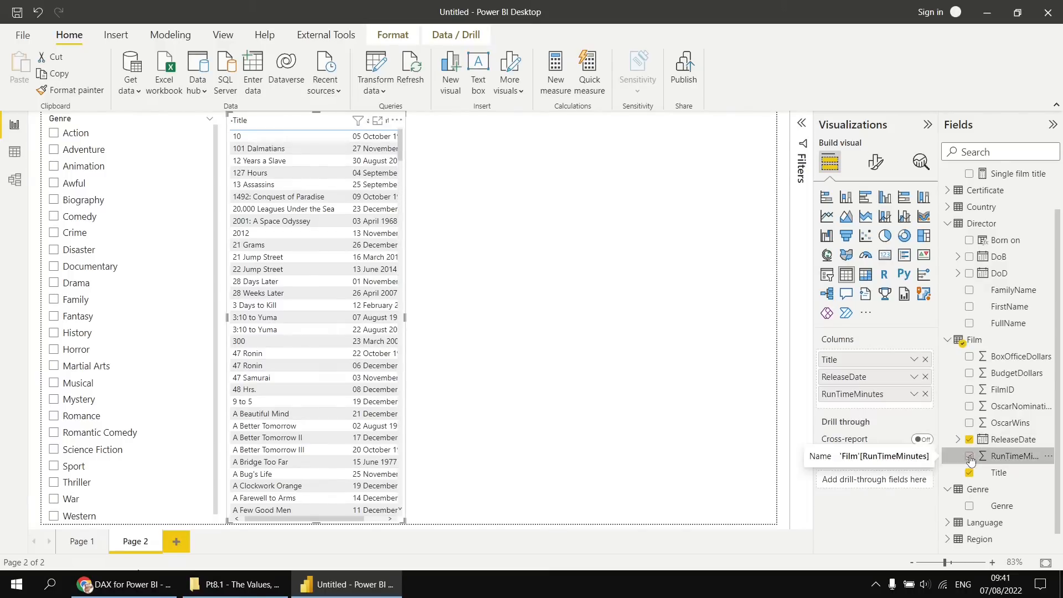
click(947, 192)
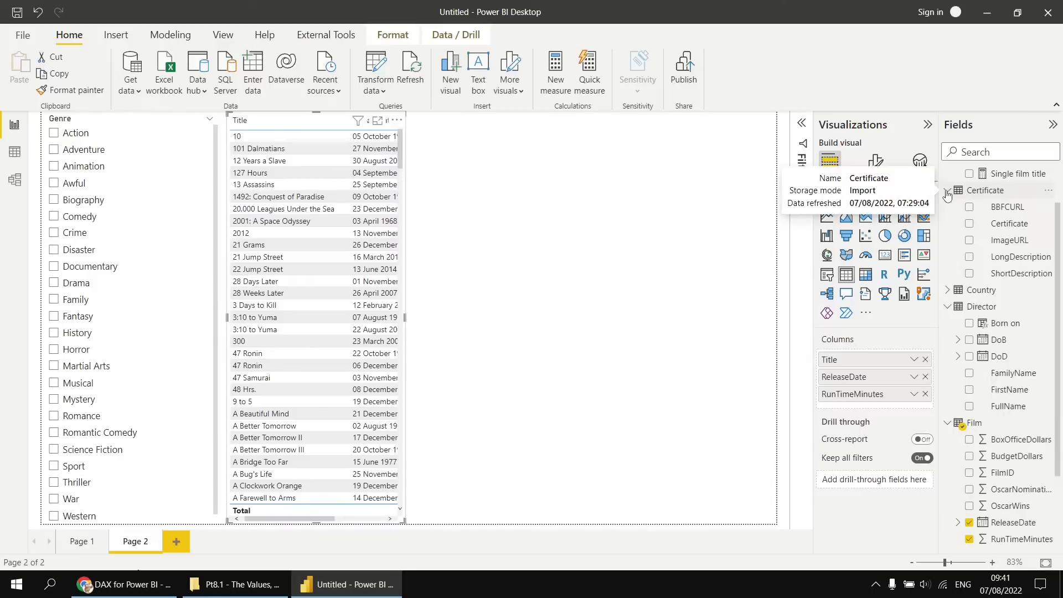
click(969, 224)
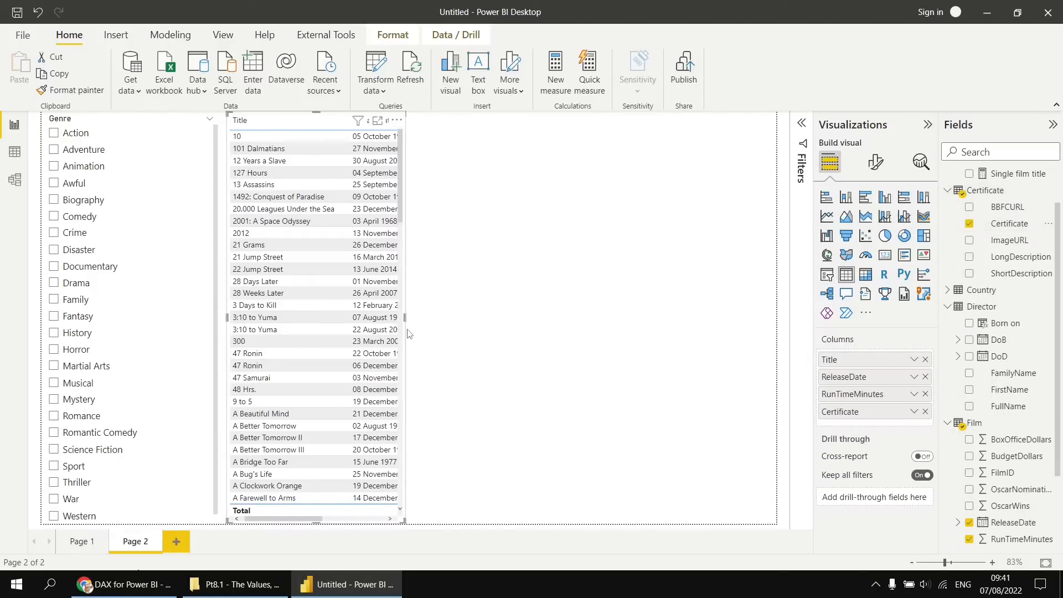
drag(404, 316, 775, 317)
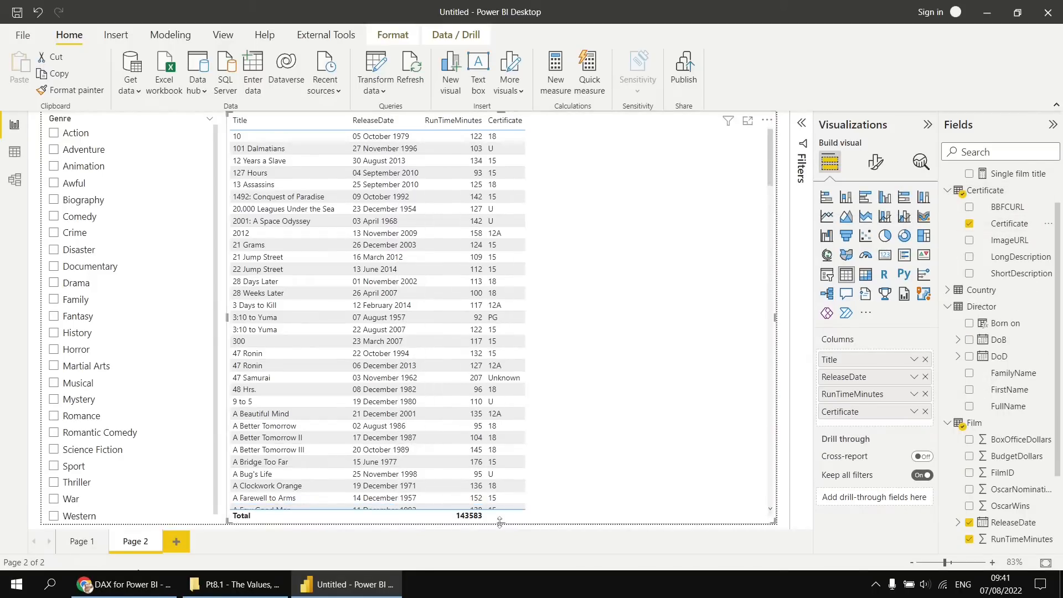
drag(501, 523, 505, 319)
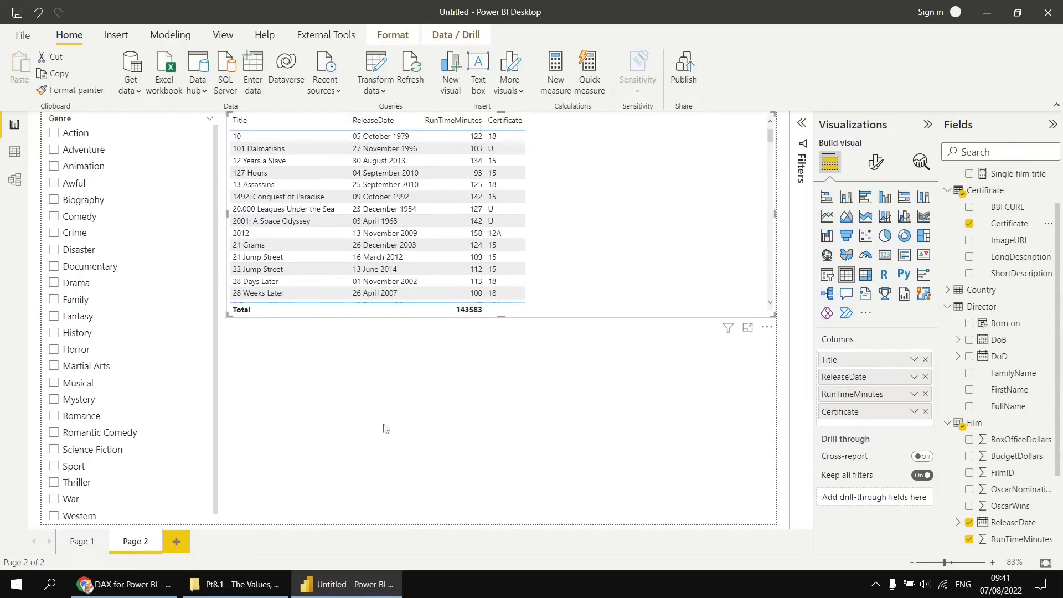
Add a clustered column chart of FilmID by Certificate below the table and test its cross-filtering with the 12A column.
click(428, 392)
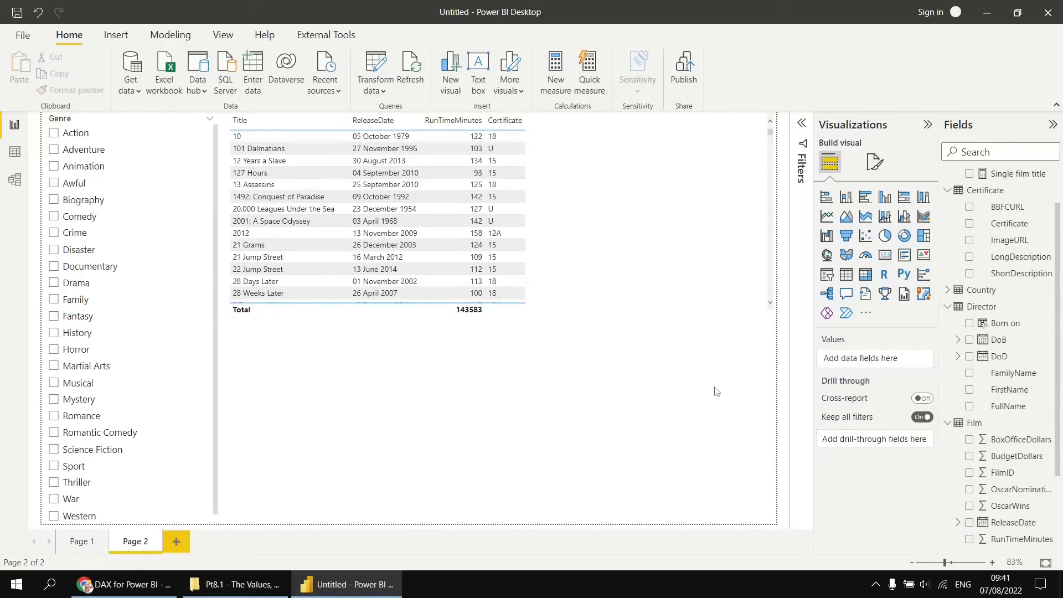
click(884, 198)
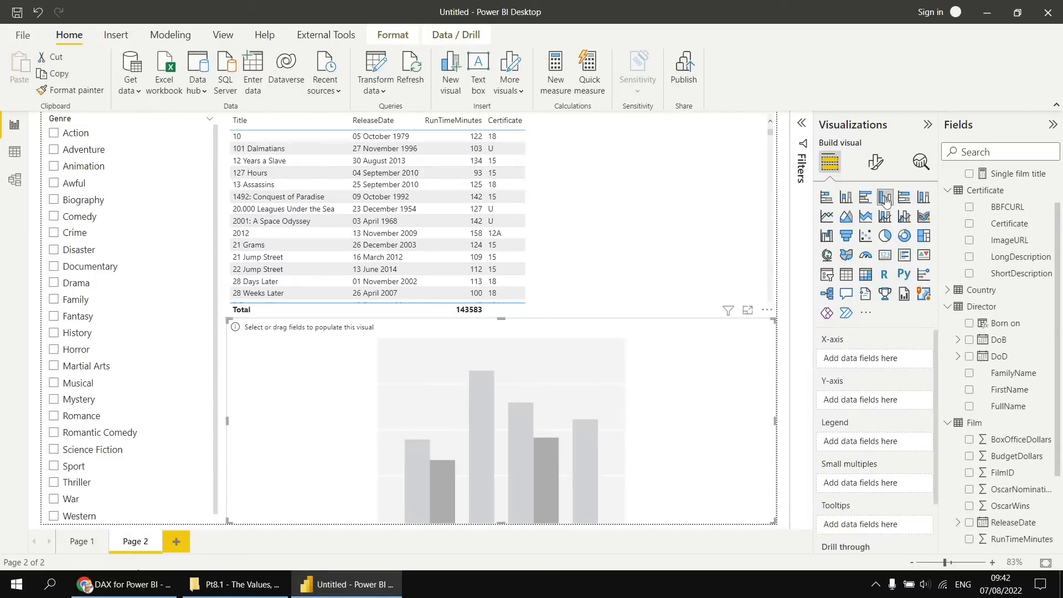
click(969, 224)
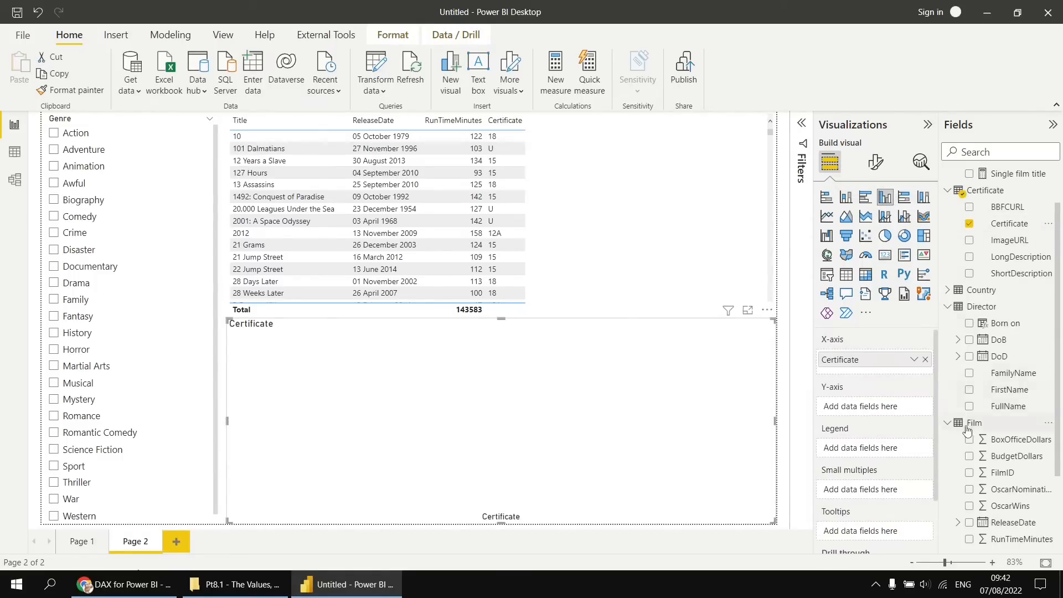
click(969, 473)
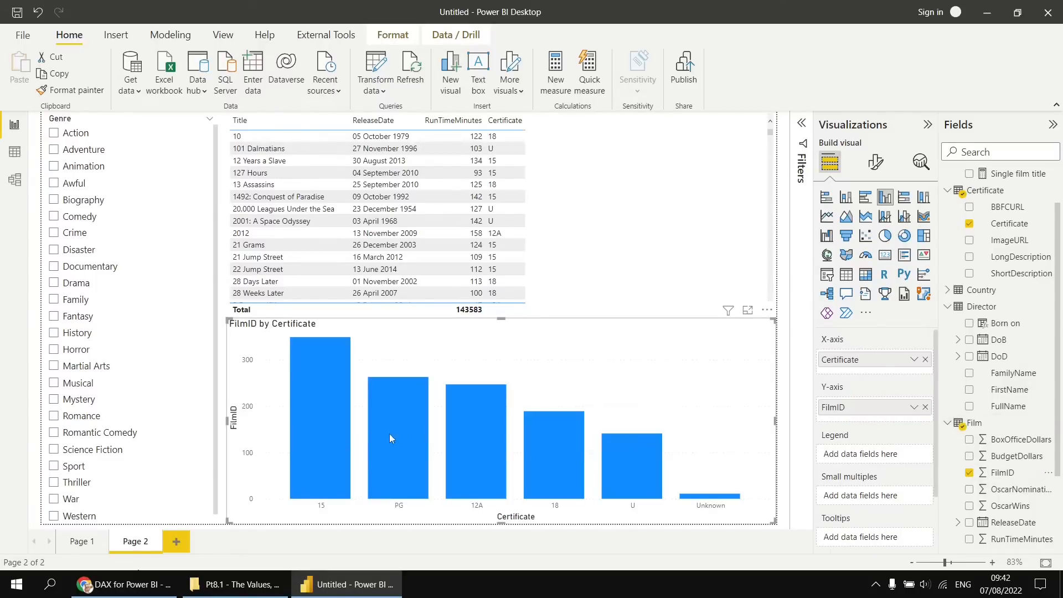
click(457, 455)
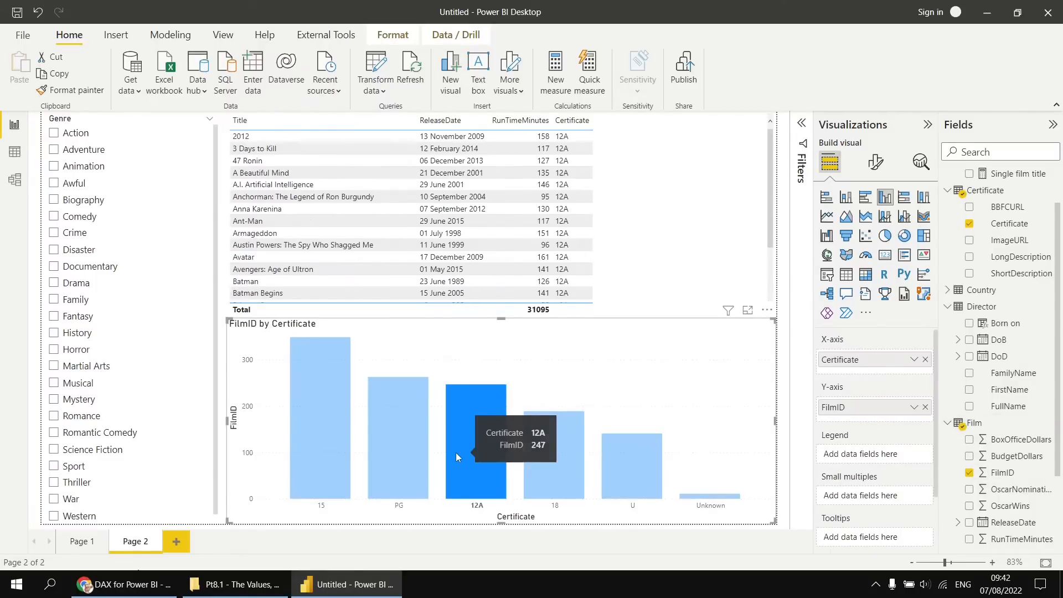
click(474, 442)
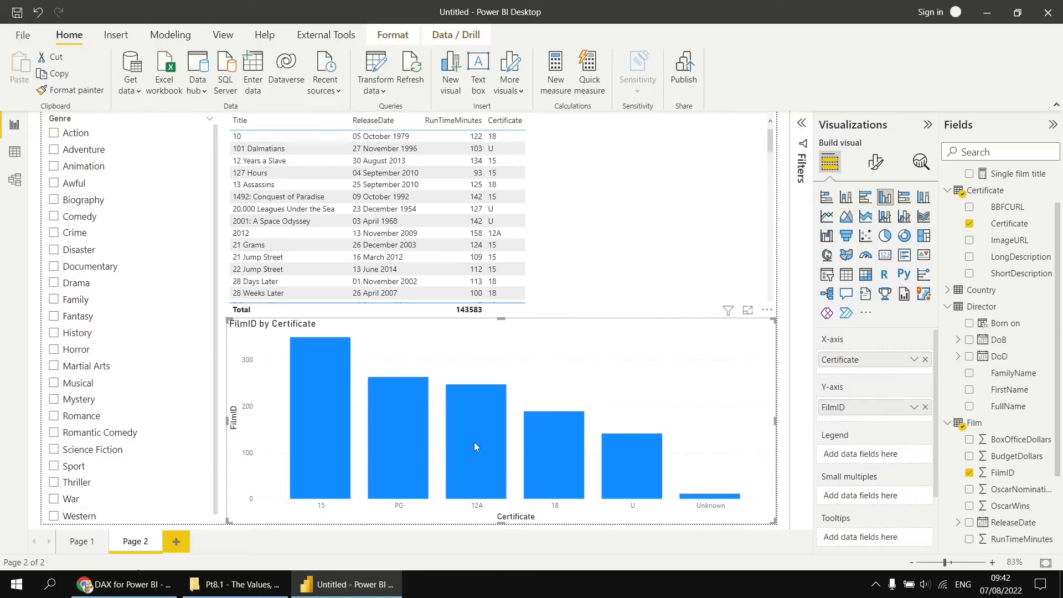
Rename the new report page to Films by Certificate.
double_click(138, 542)
text(Films by Cert)
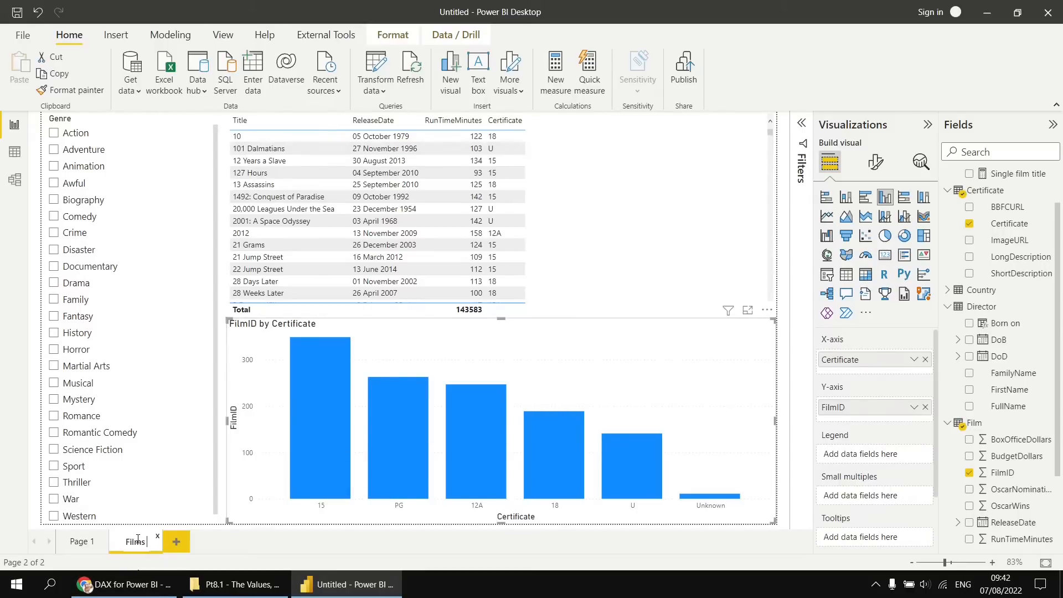
text(ificate)
key(Return)
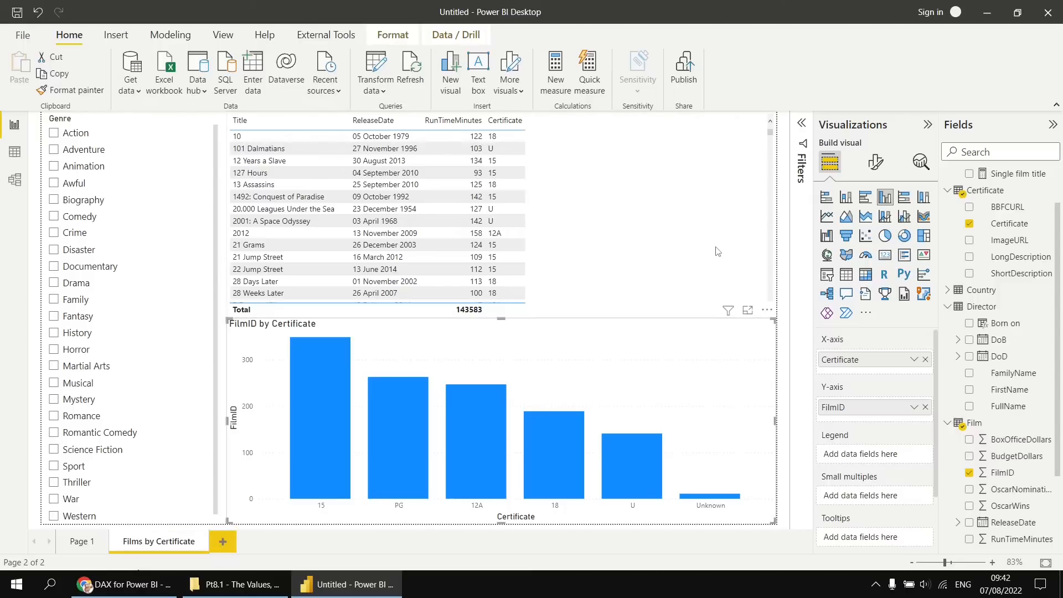
Test the Genre slicer by selecting genres one at a time from Action through Documentary, and clear the selection.
click(54, 134)
click(54, 149)
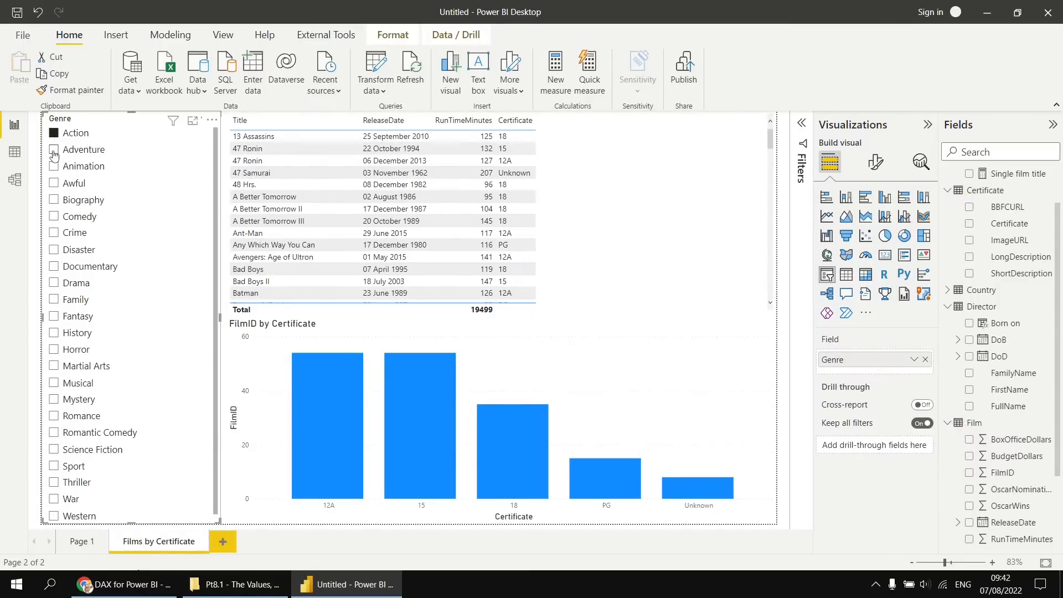
click(54, 166)
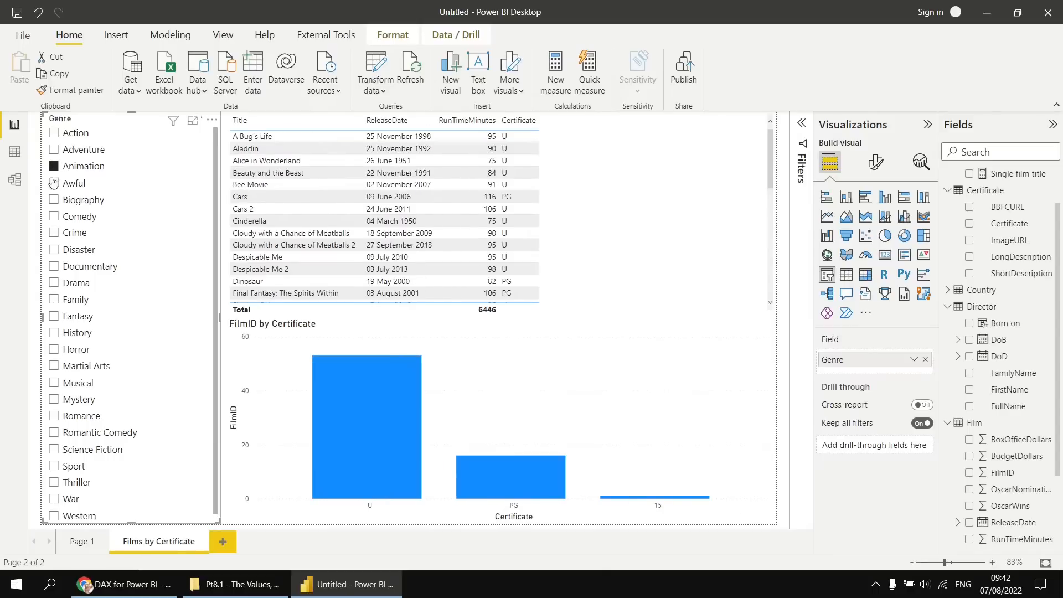
click(54, 183)
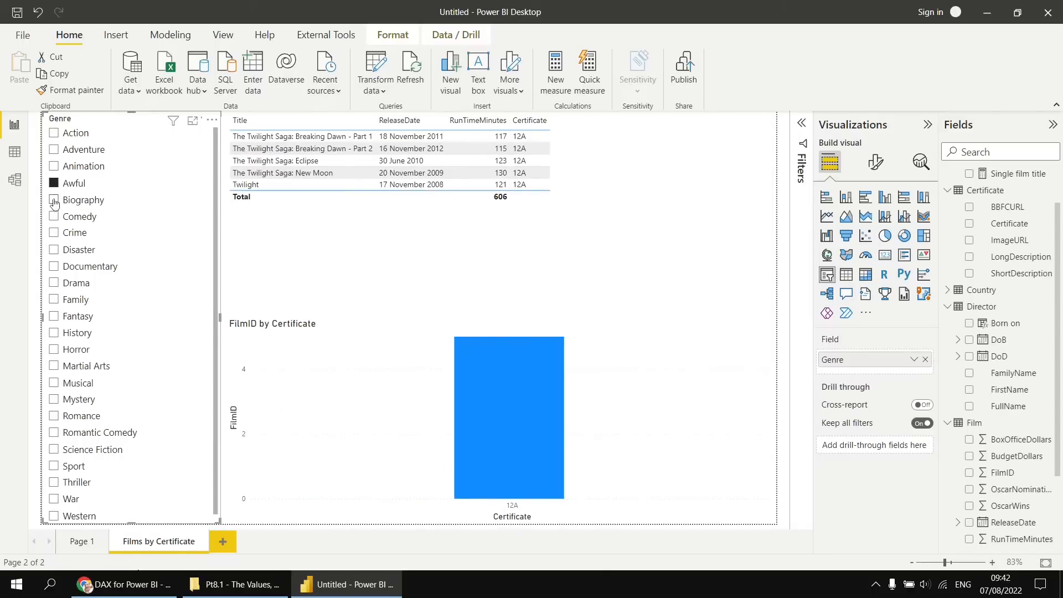
click(54, 199)
click(54, 218)
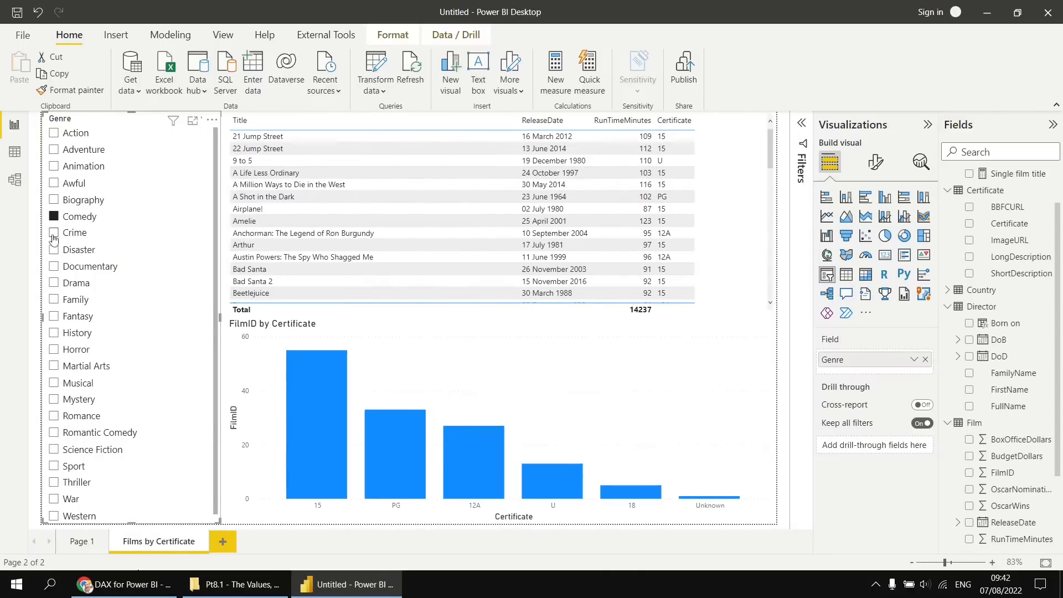
click(54, 233)
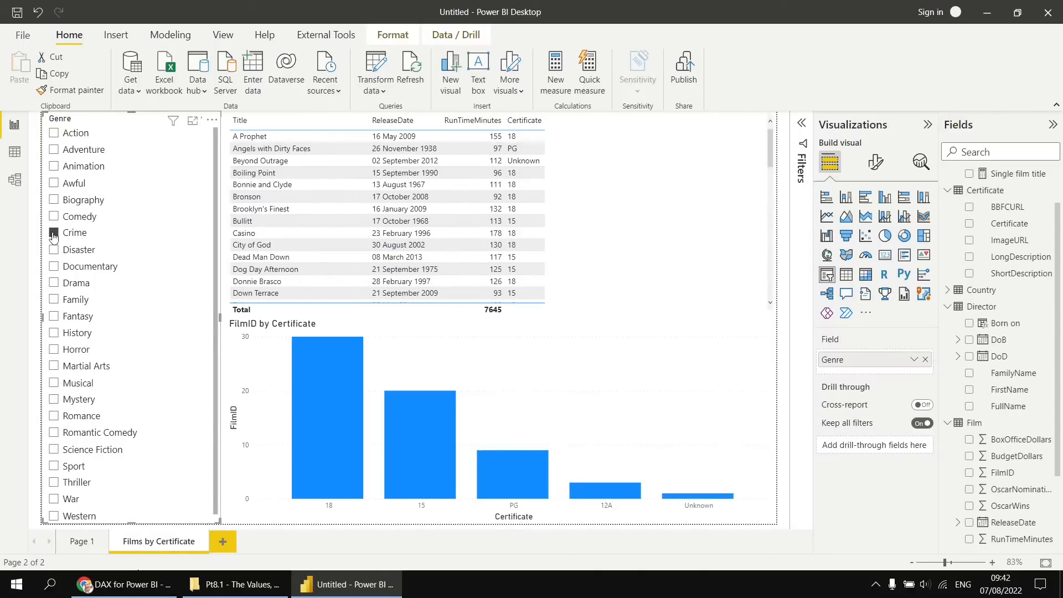
click(54, 233)
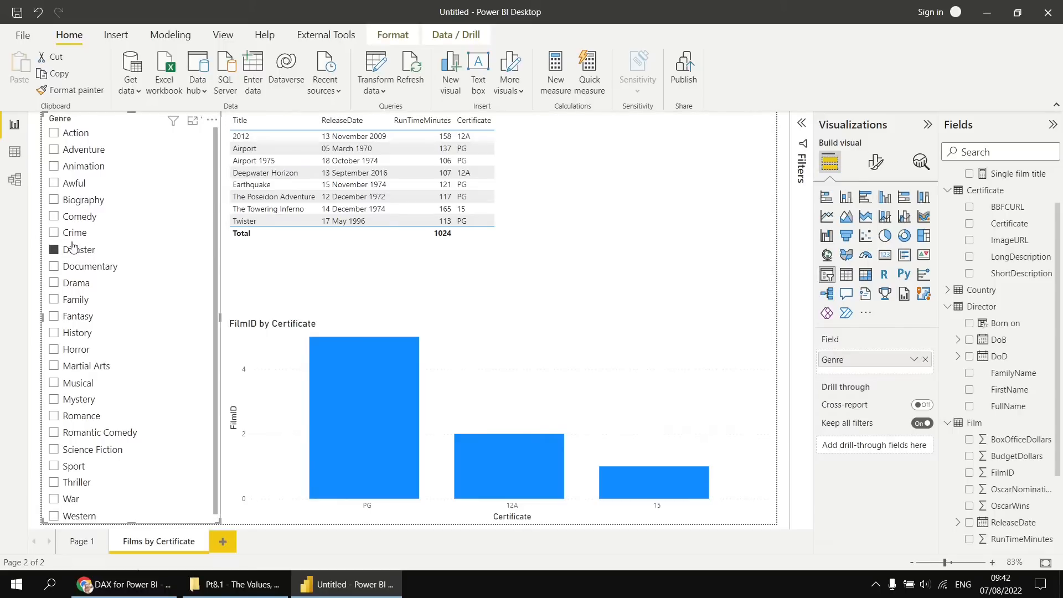
click(53, 268)
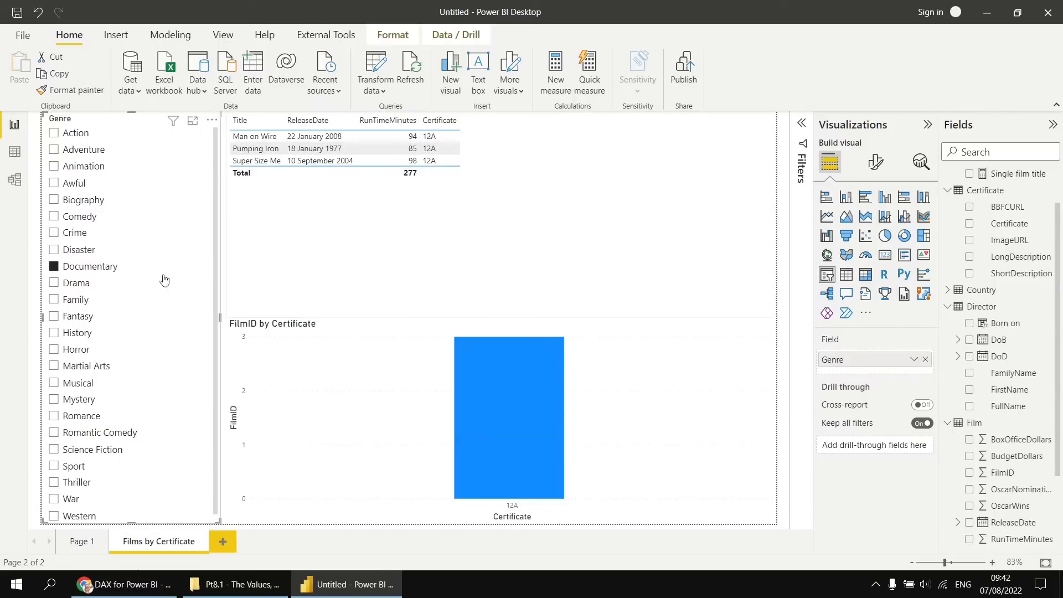
click(53, 267)
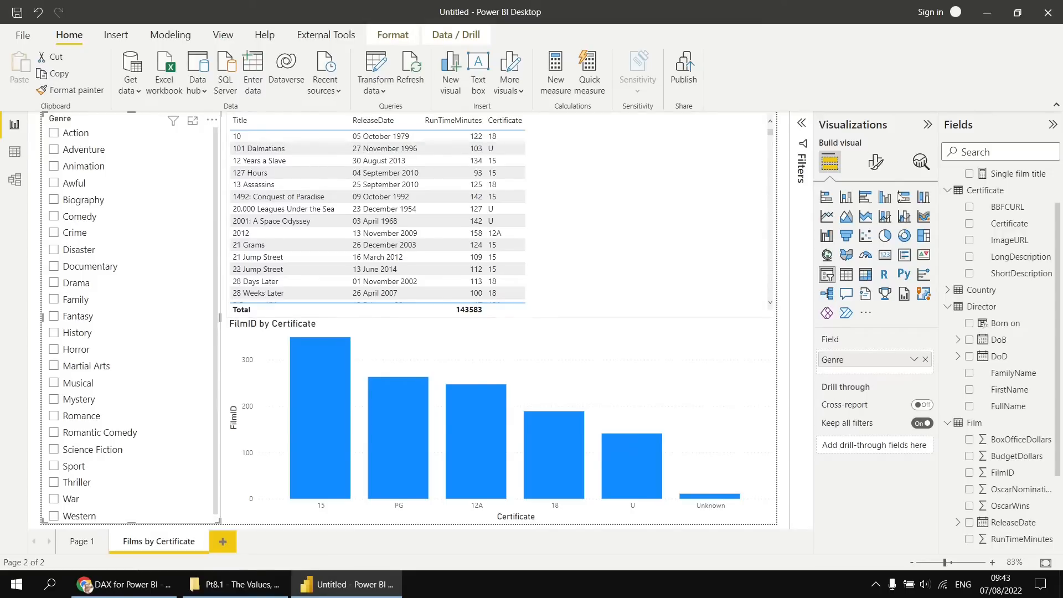
Create a measure named Genre Title in the AllMeasures table, starting its formula with SELECTEDVALUE on the Genre[Genre] column.
scroll(1000, 205, up, 1)
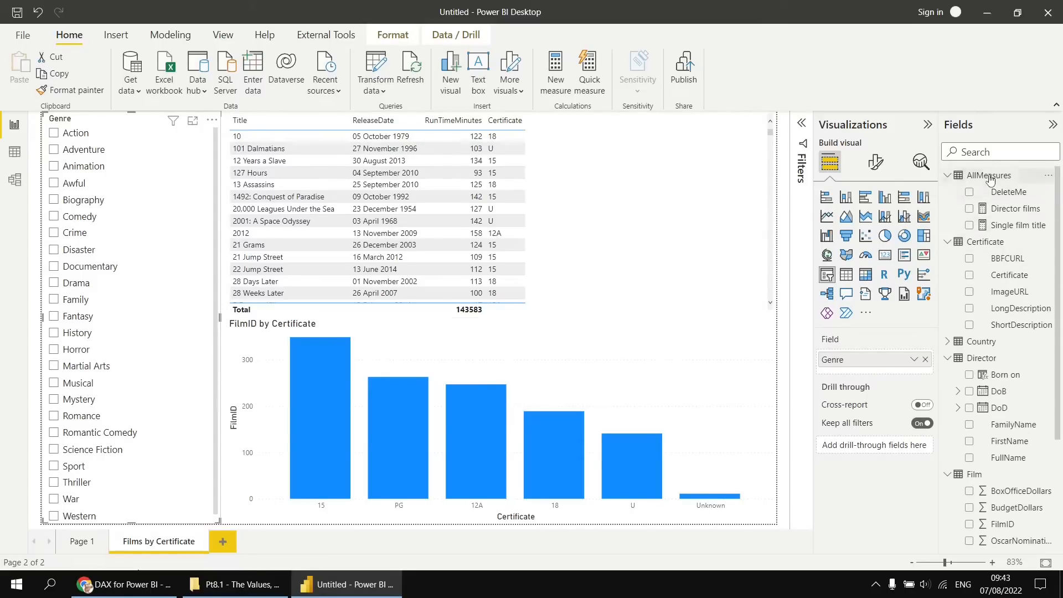
right_click(989, 178)
click(917, 186)
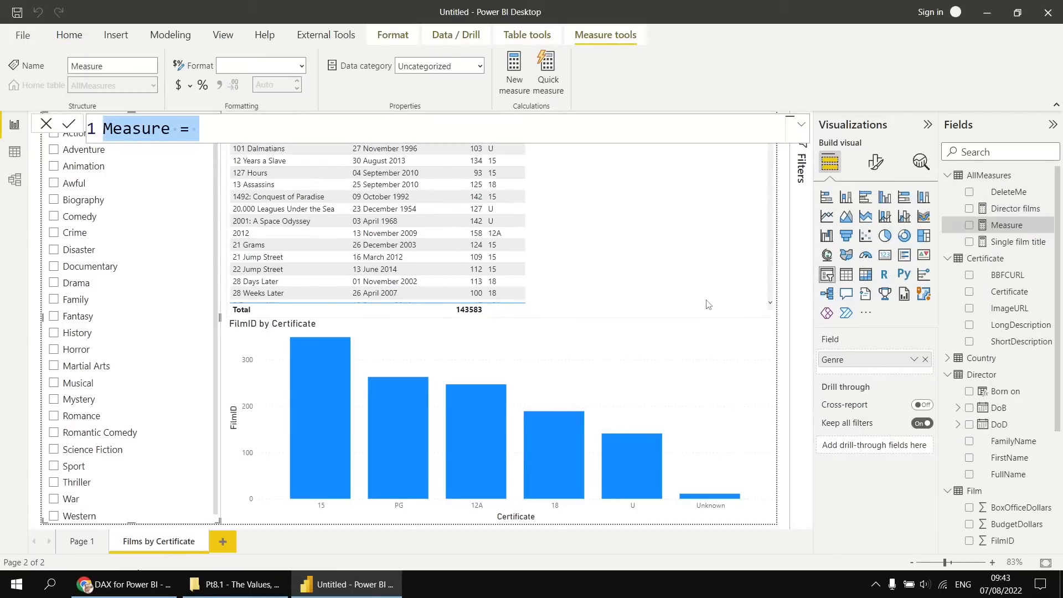
text(Genre Title )
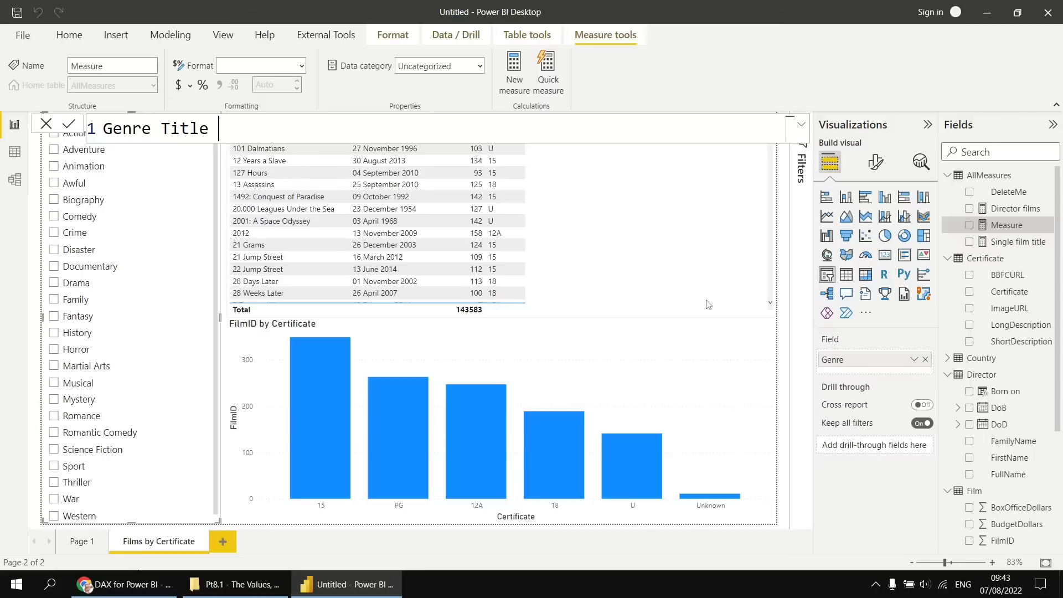
text(= sele)
key(Down)
key(Tab)
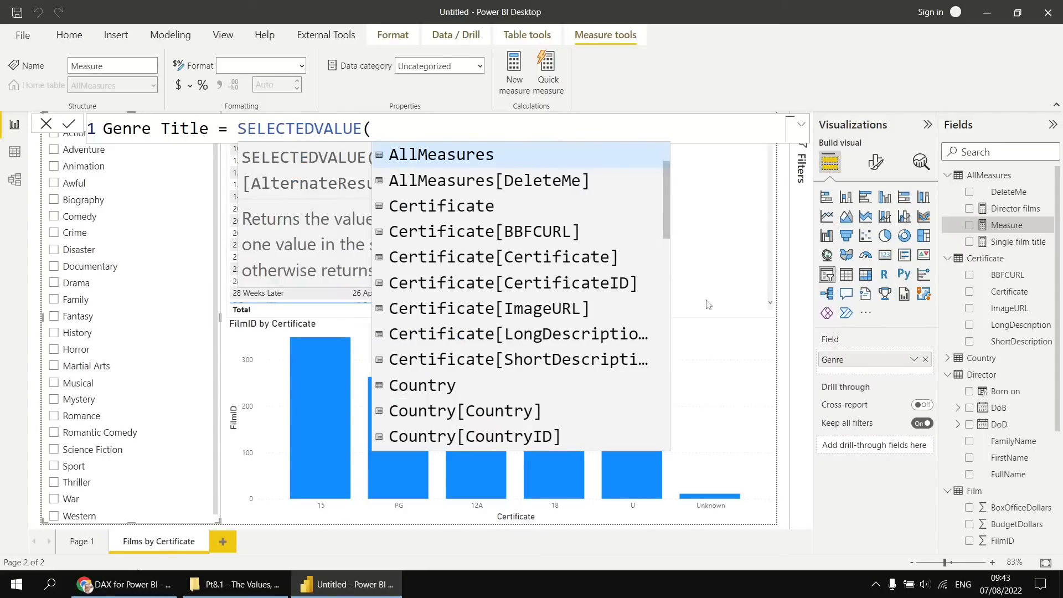
text(genr)
key(Tab)
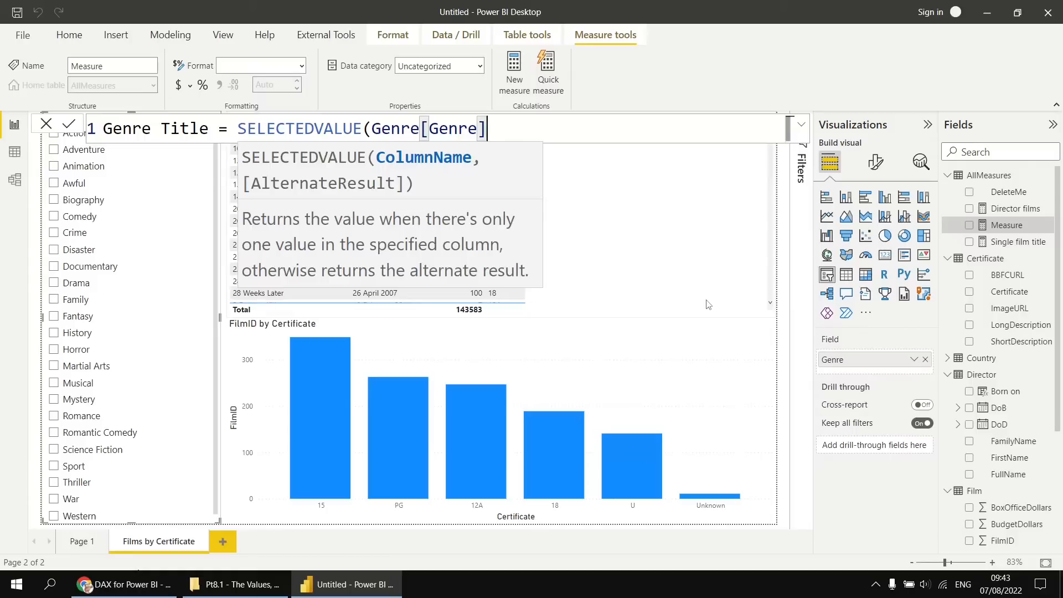
Complete the Genre Title formula with "Multiple genres" as the alternate result and commit the measure.
text(, )
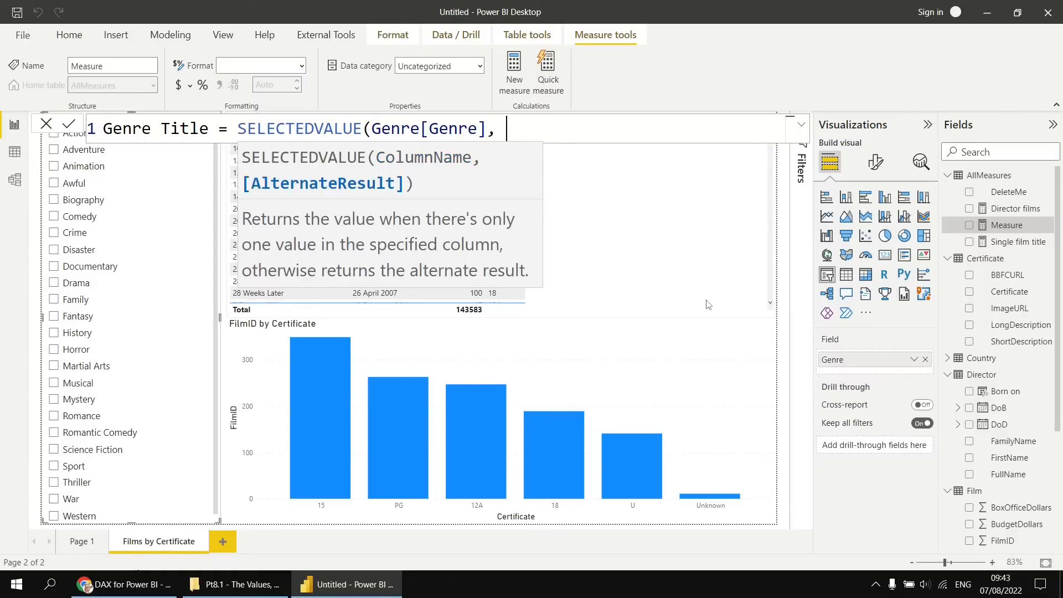
text(WMul)
key(BackSpace)
key(BackSpace)
key(BackSpace)
key(BackSpace)
text(W)
key(BackSpace)
text("Multiple )
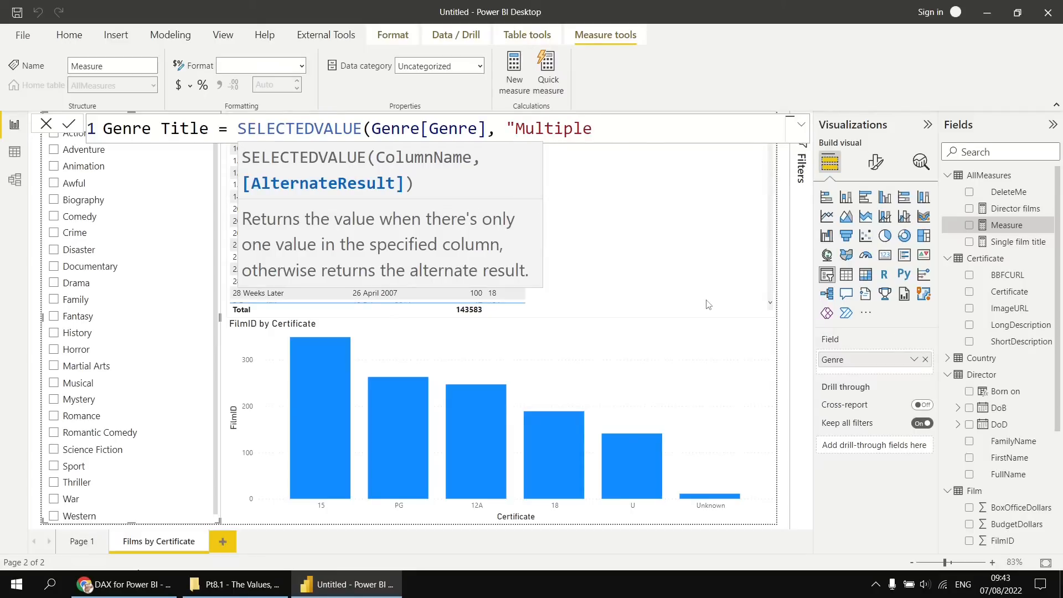
text(genres"))
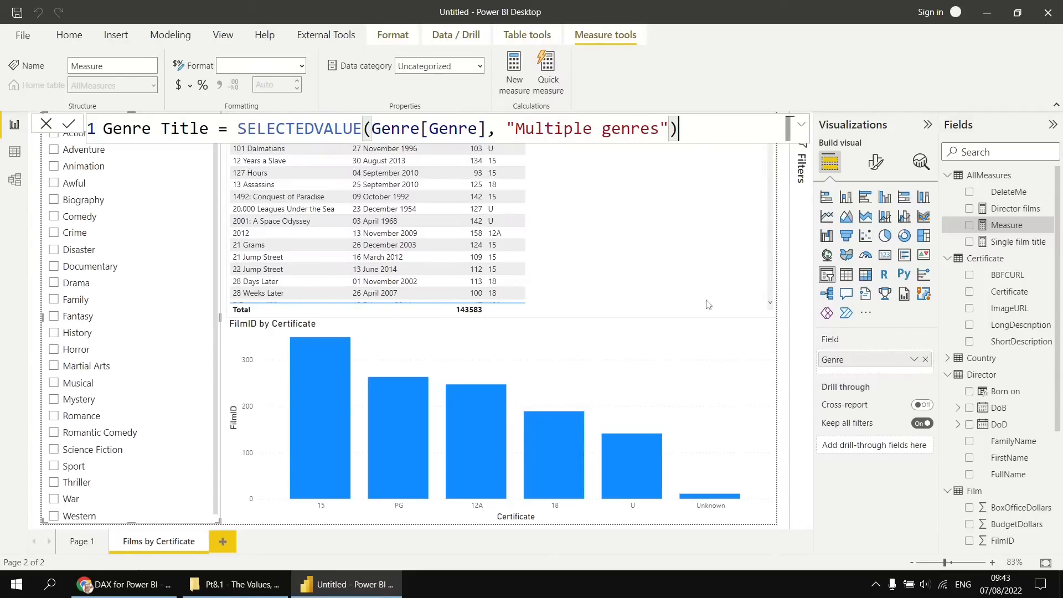
key(Return)
key(Return)
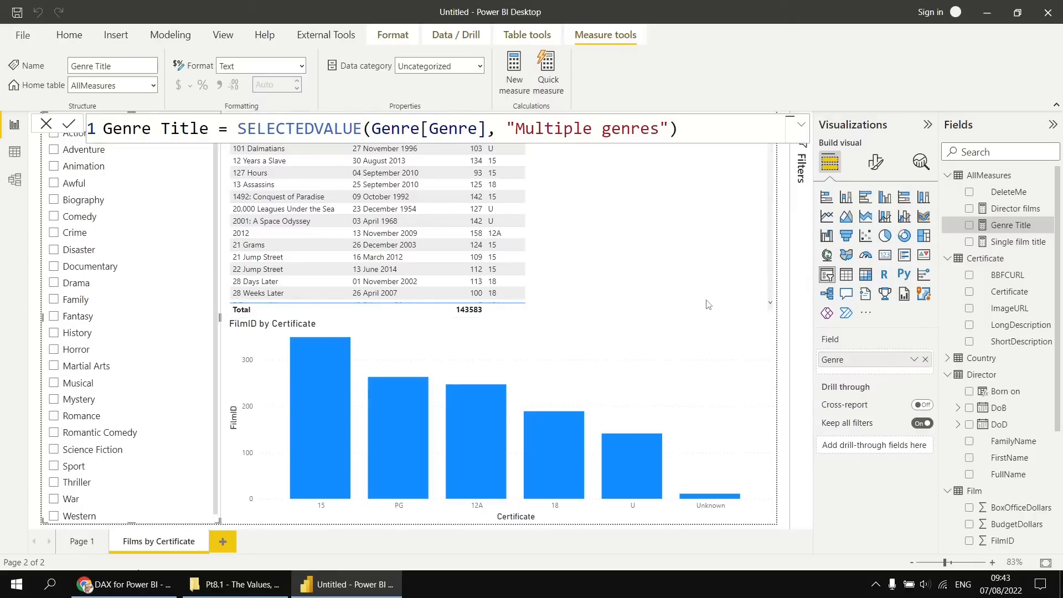
Turn on the film table's title and base its text on the field value of the Genre Title measure.
click(684, 212)
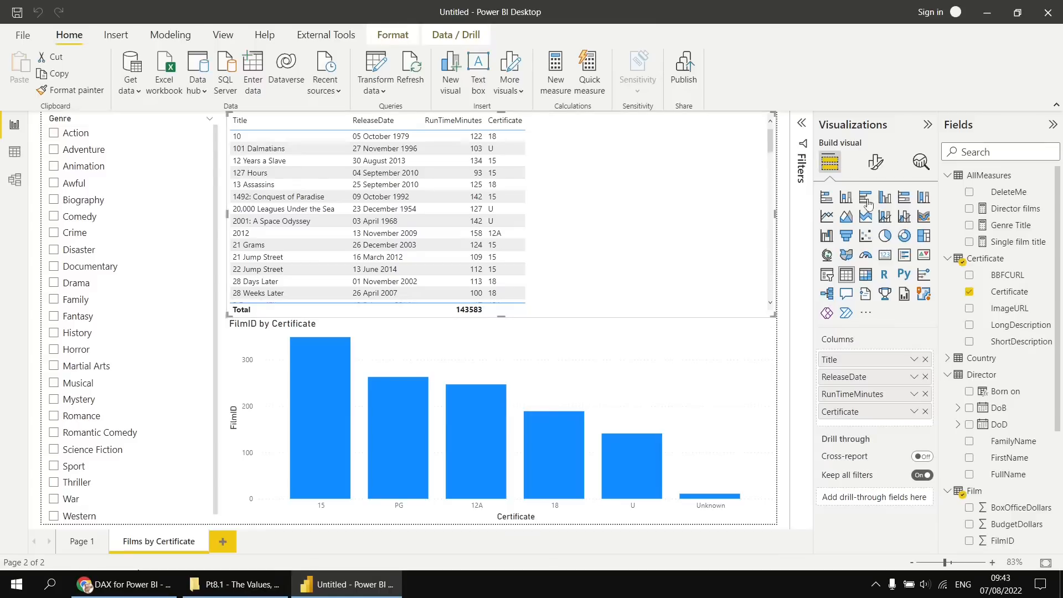
click(877, 164)
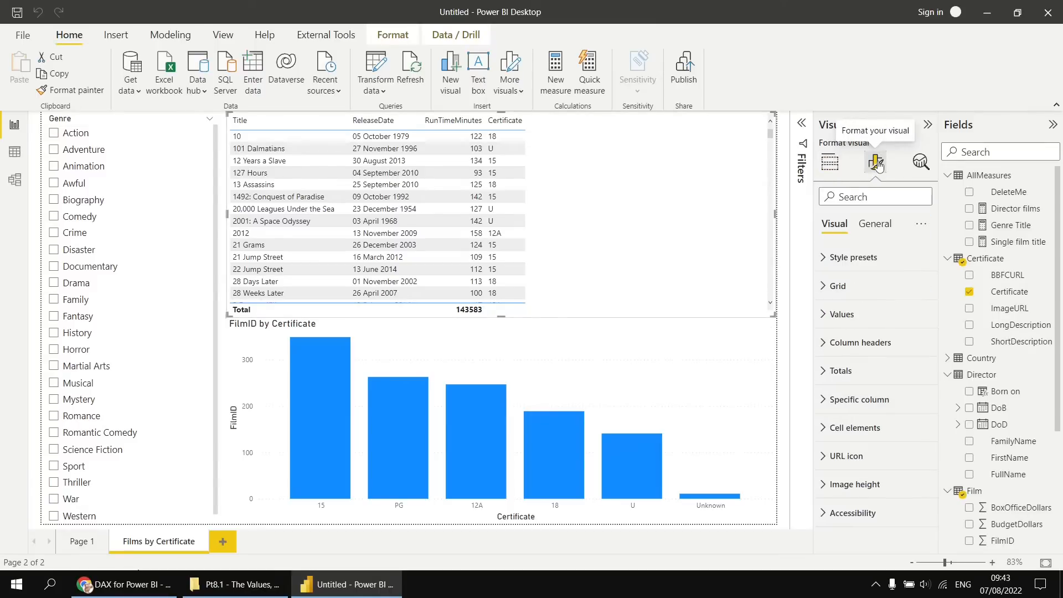
click(874, 227)
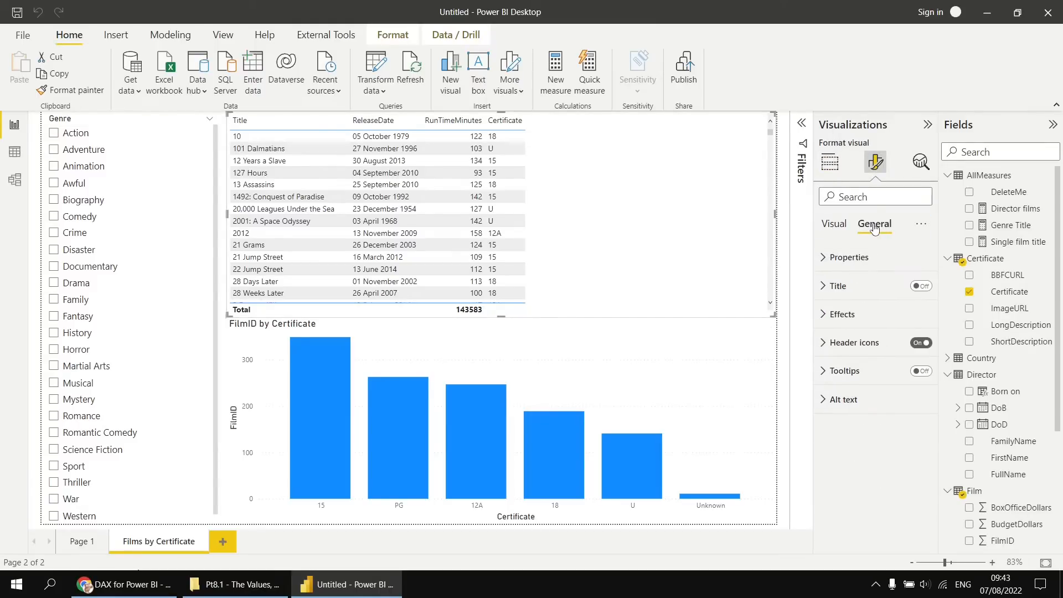
click(918, 286)
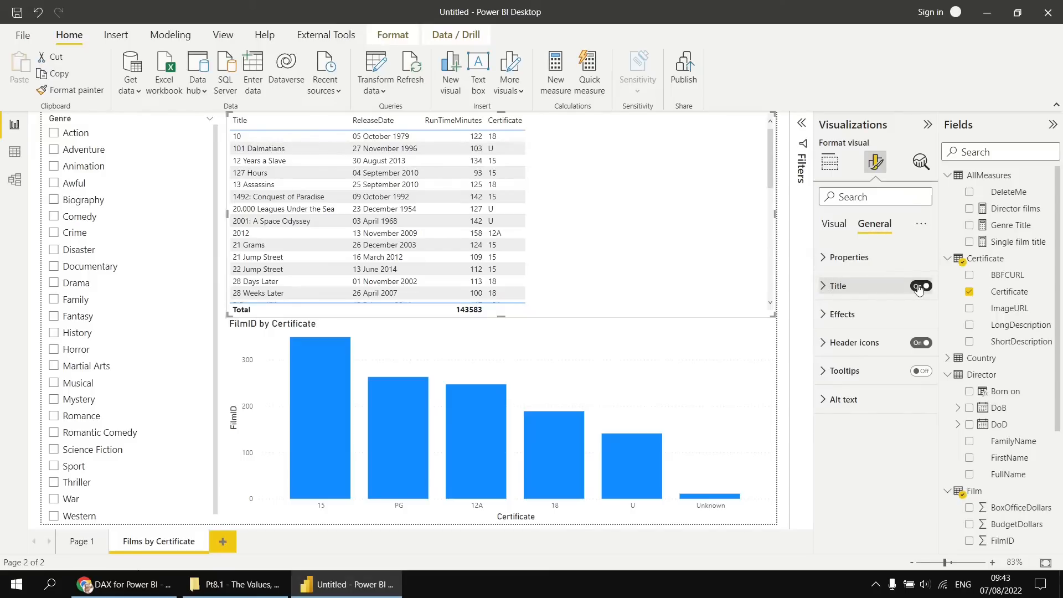
click(823, 286)
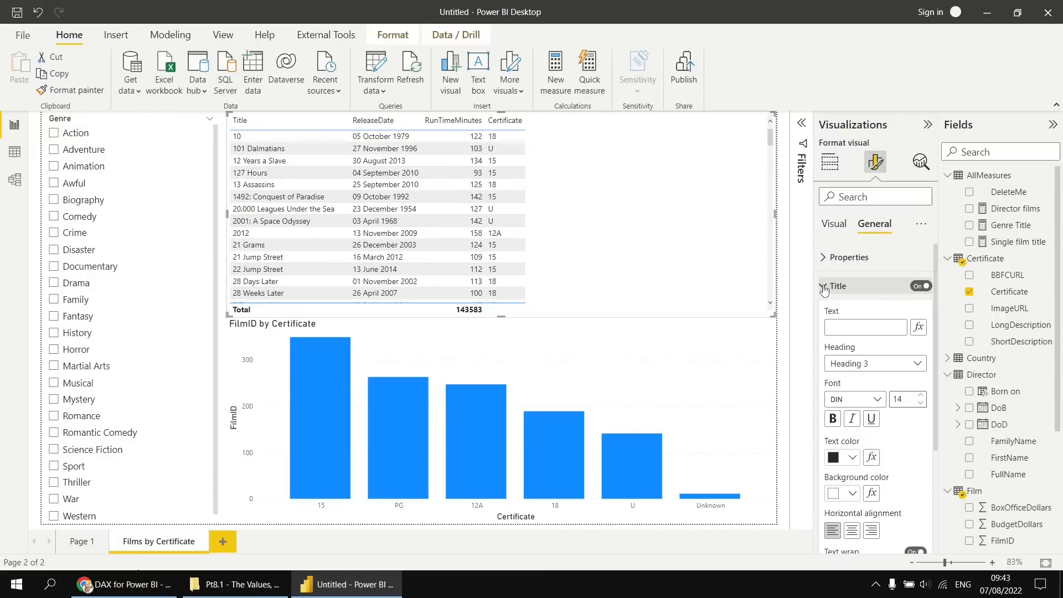
click(920, 328)
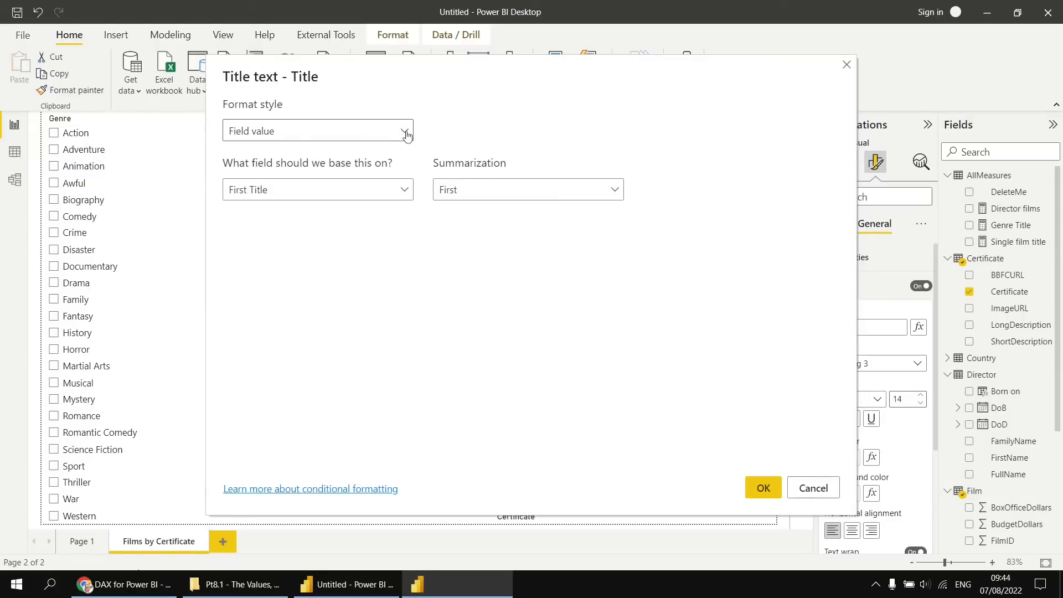
click(403, 189)
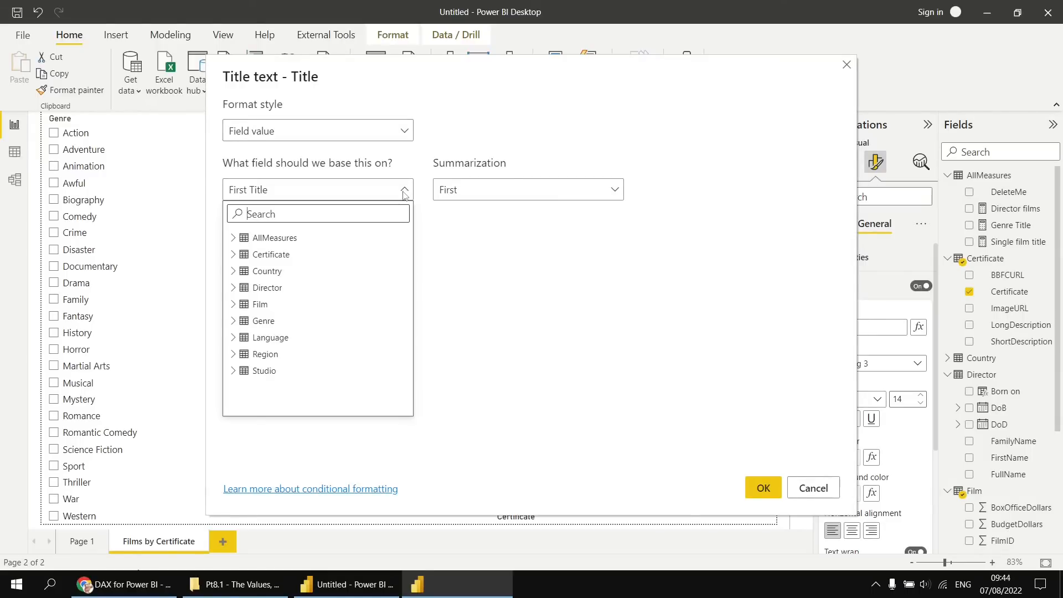
click(266, 237)
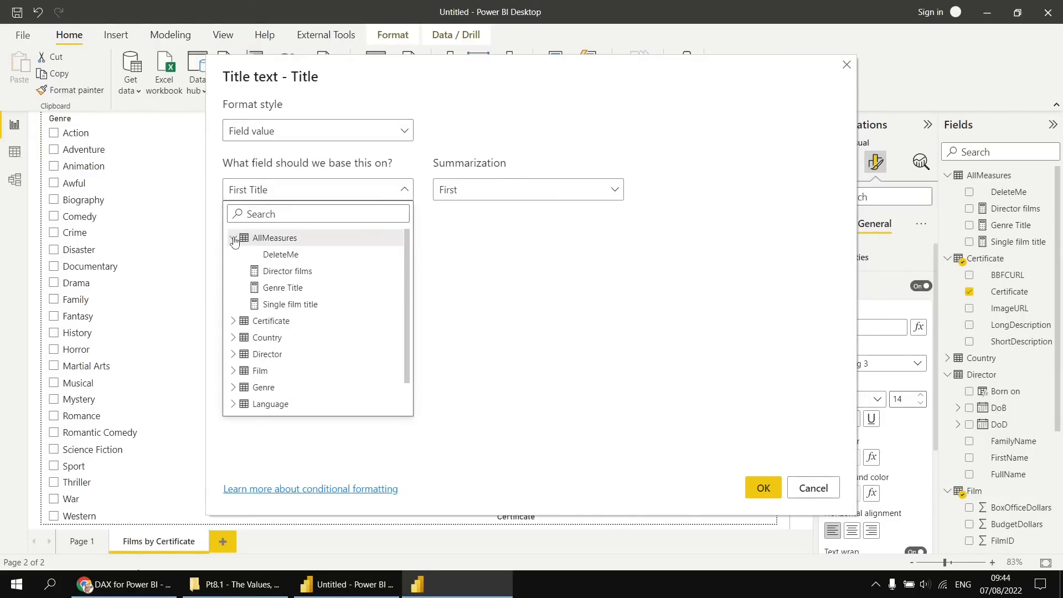
click(278, 293)
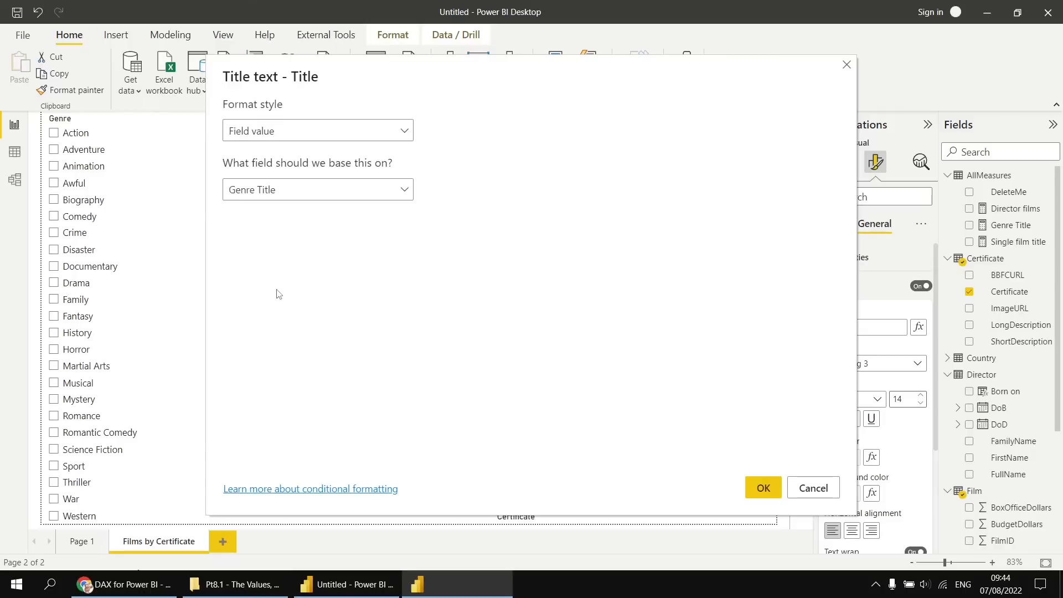
click(763, 488)
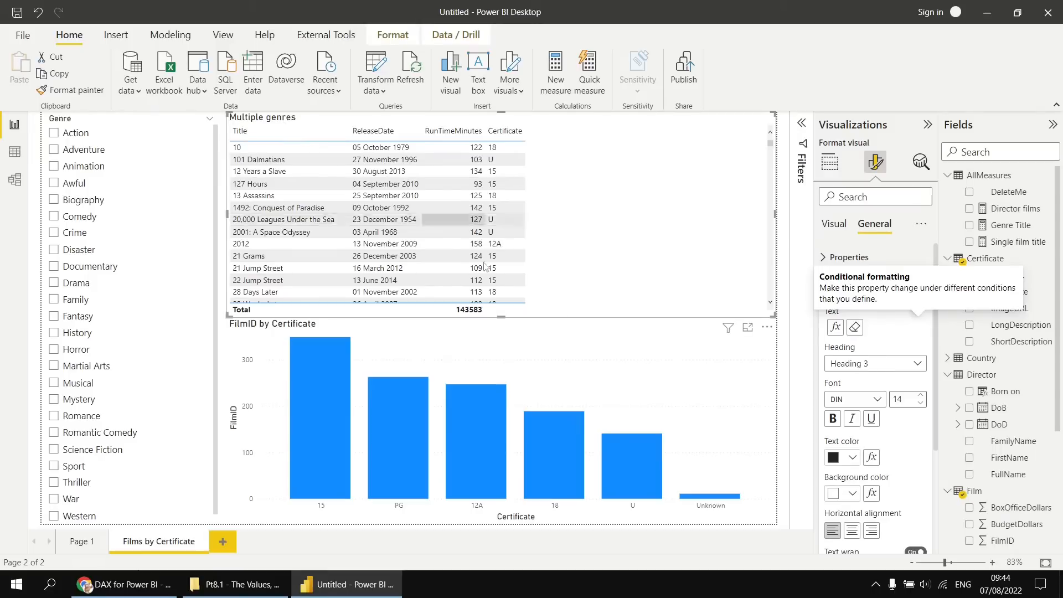
Base the column chart's title text on the field value of the Genre Title measure.
click(680, 339)
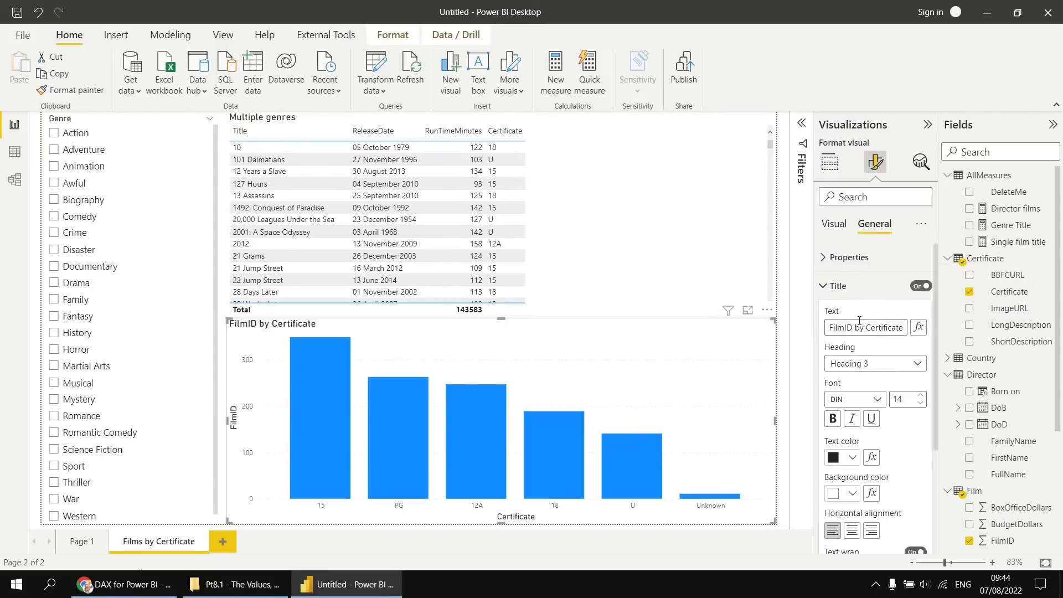
click(918, 329)
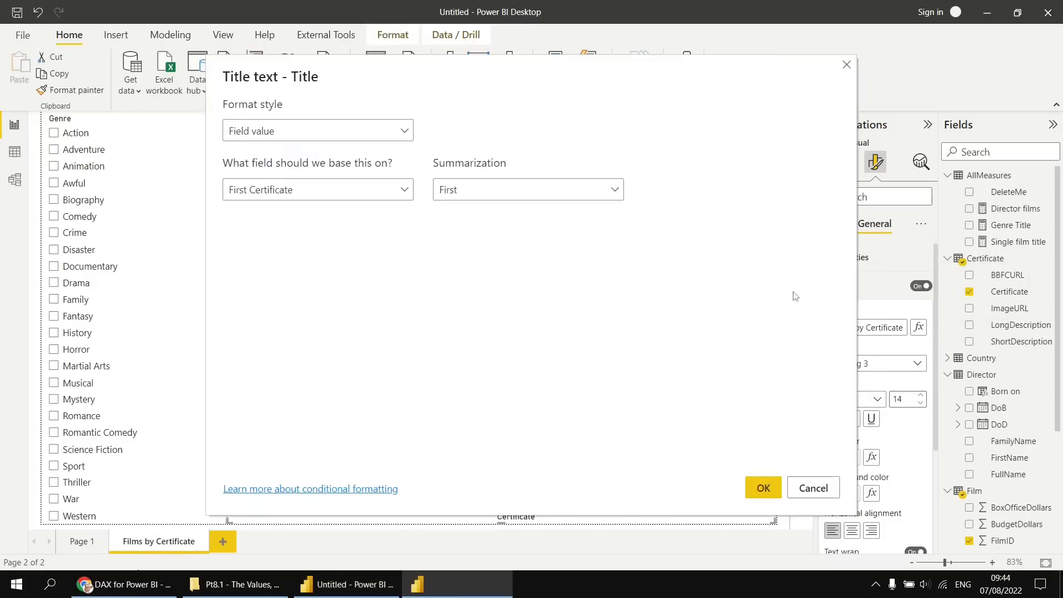
click(406, 192)
click(234, 237)
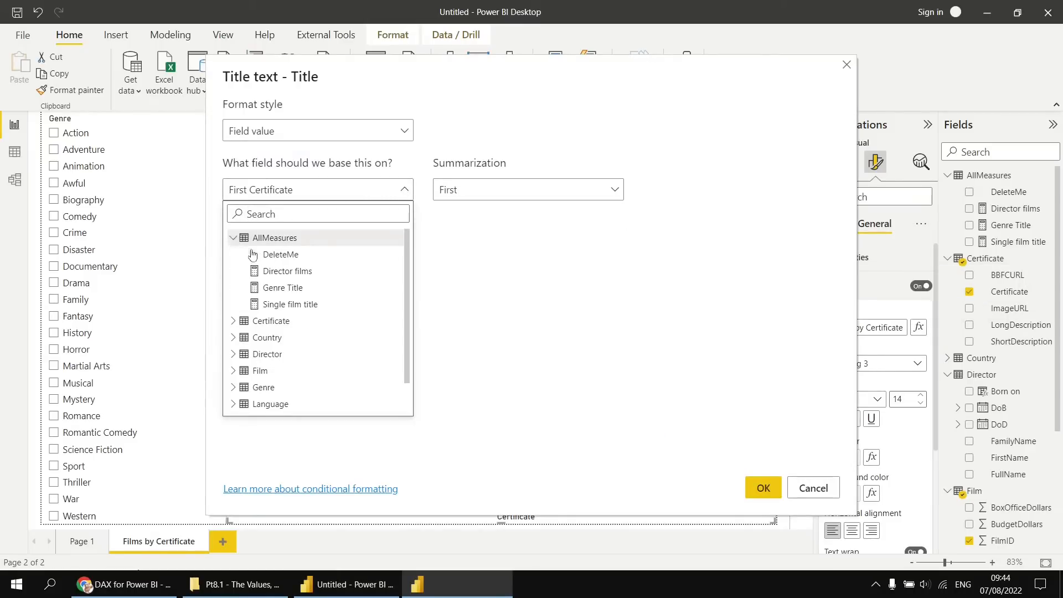
click(284, 288)
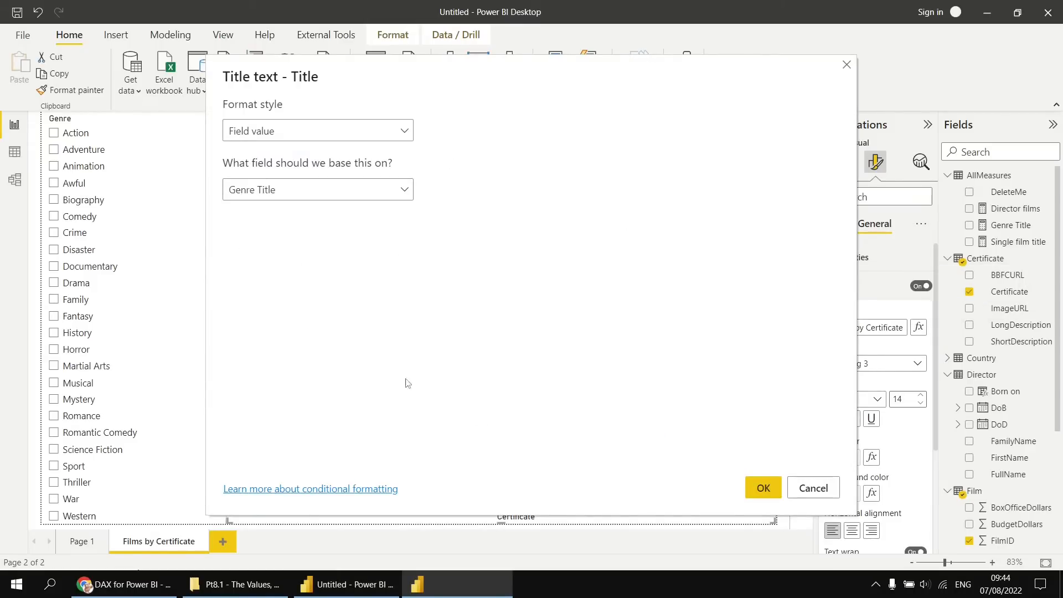
click(749, 493)
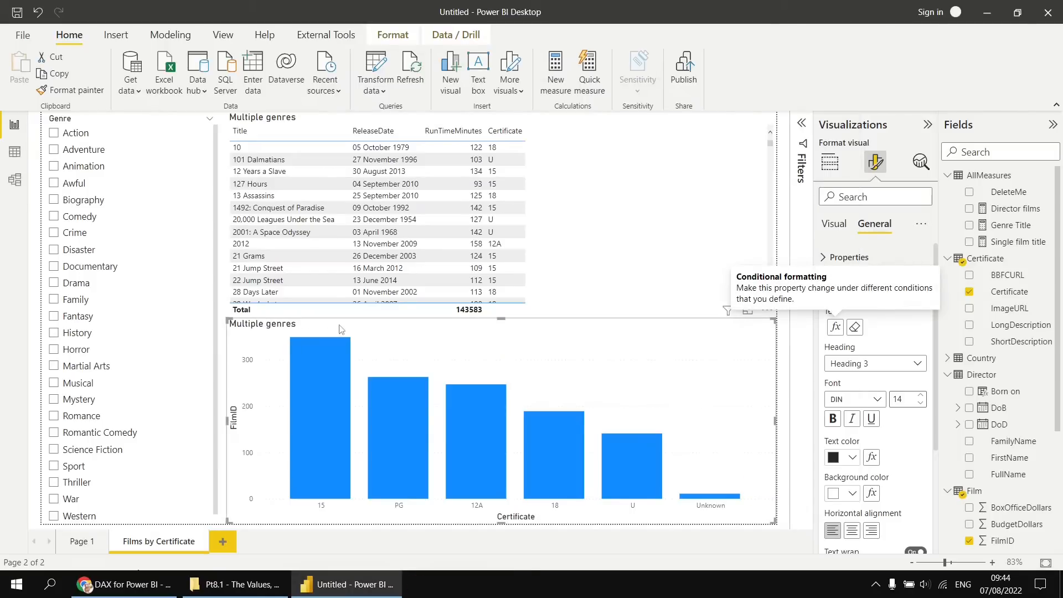
Test the dynamic titles by selecting single genres from Action to Biography, adding Comedy, Crime and Disaster together, and clearing the slicer.
click(54, 133)
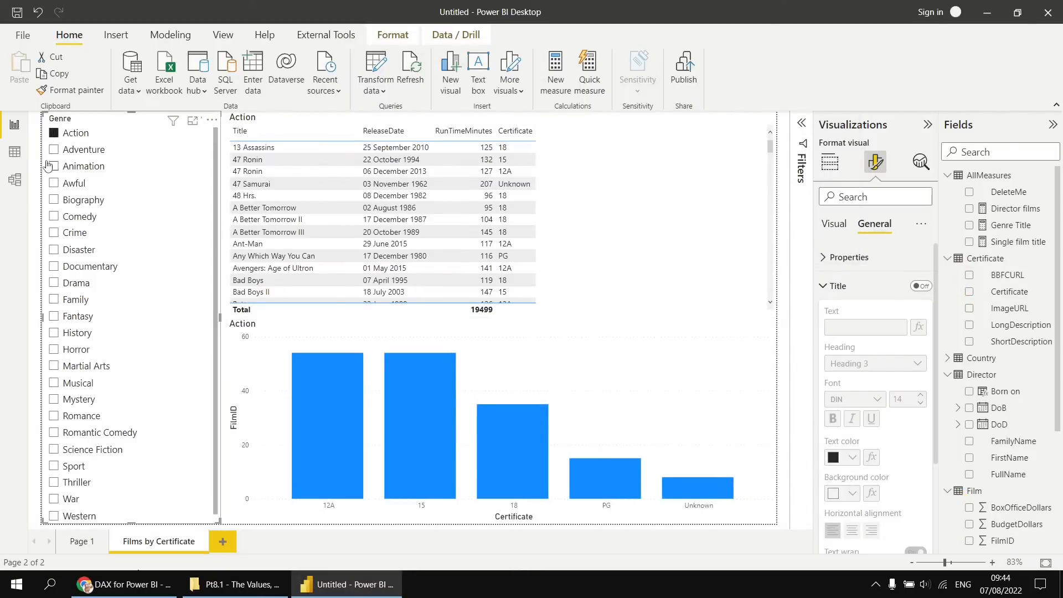
click(54, 149)
click(54, 166)
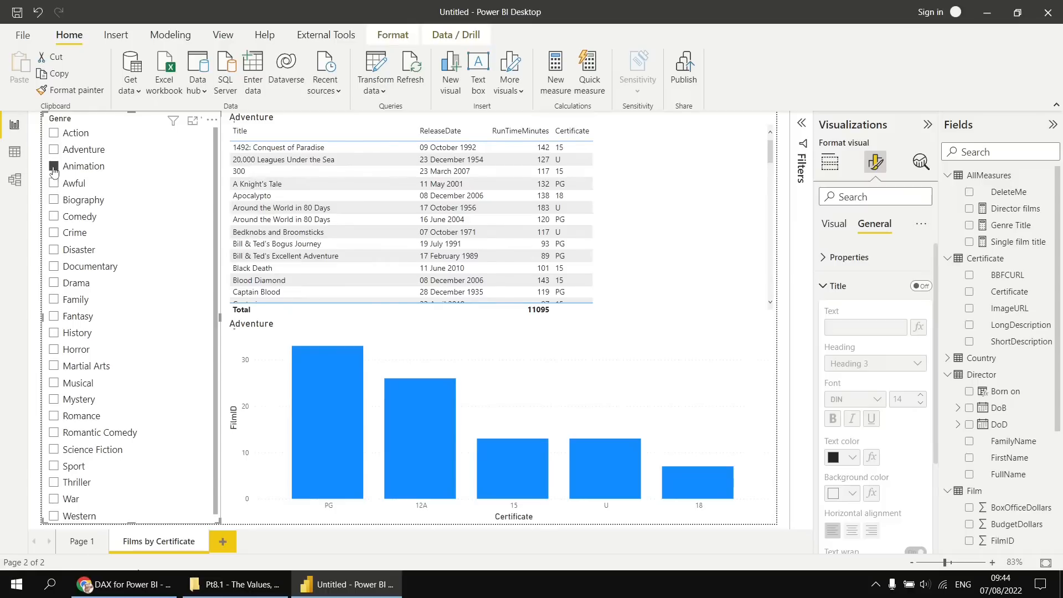
click(54, 183)
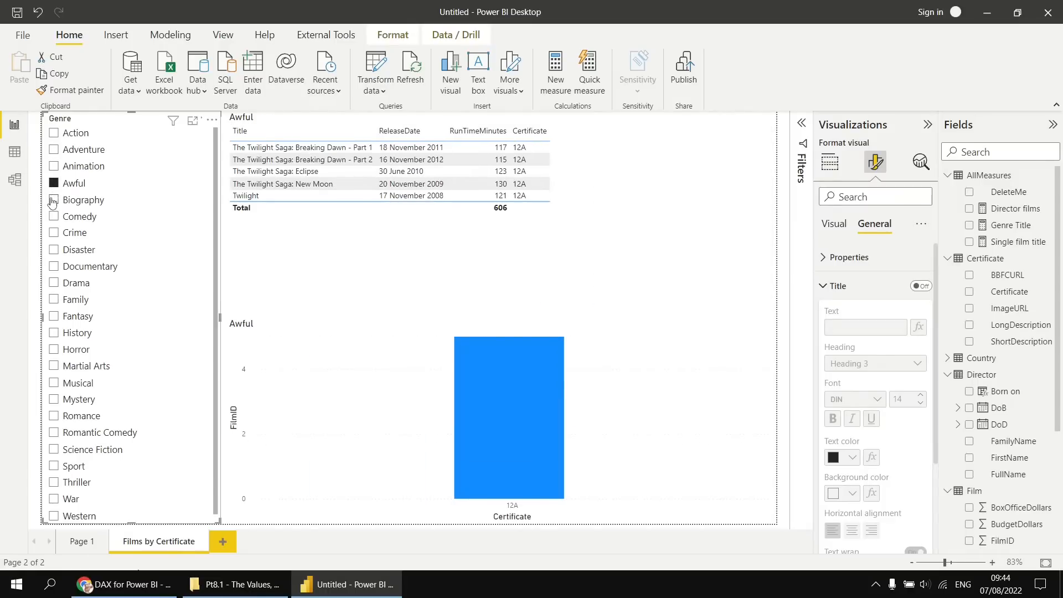
click(53, 200)
ctrl+click(54, 216)
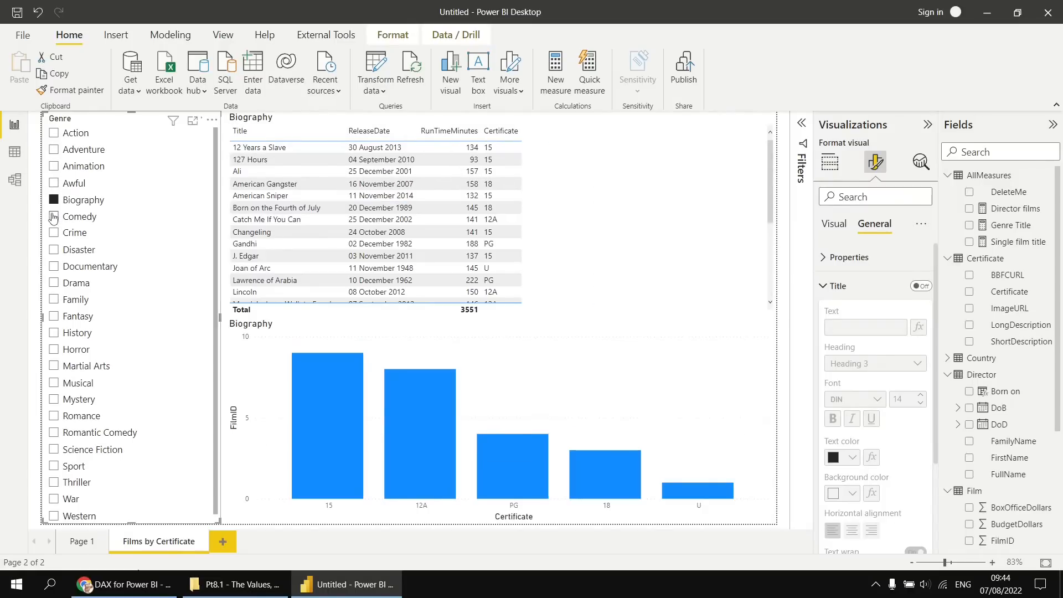
ctrl+click(54, 232)
ctrl+click(53, 250)
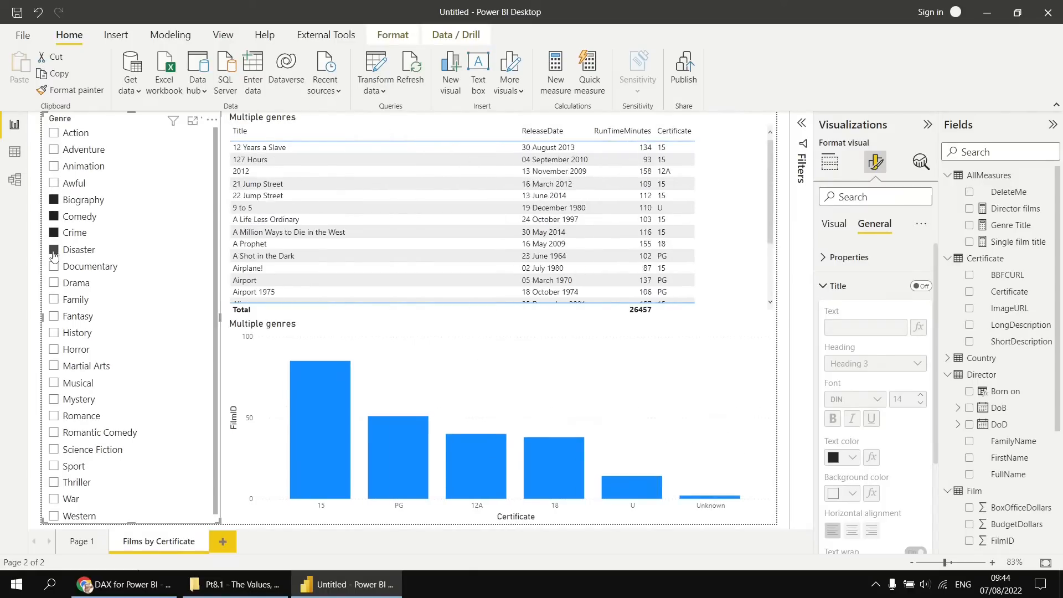
click(54, 201)
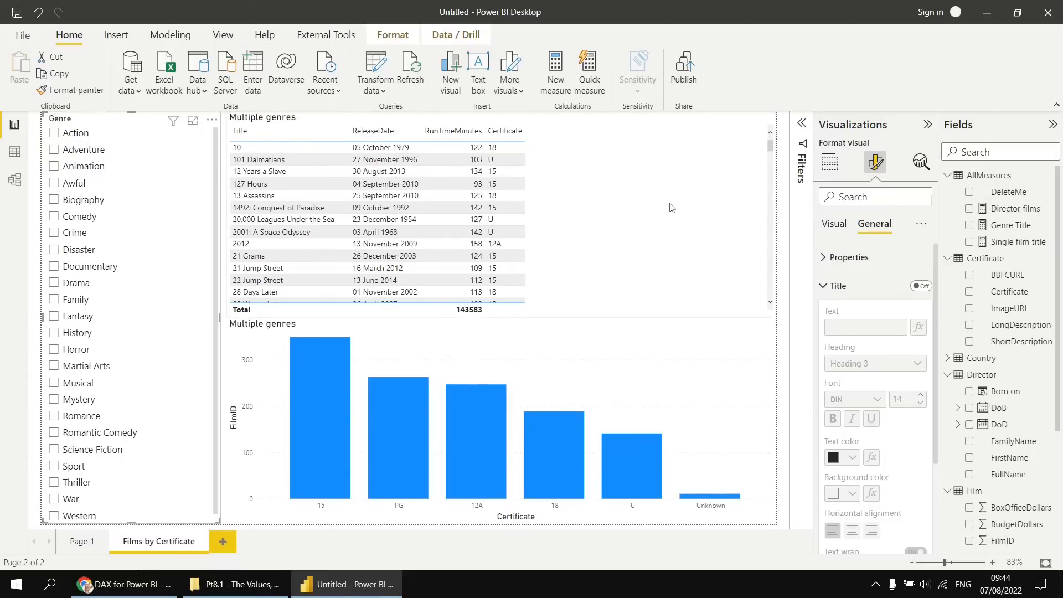
Narrow the film table to just past its Certificate column and add a card showing Genre Title in the freed space.
click(728, 216)
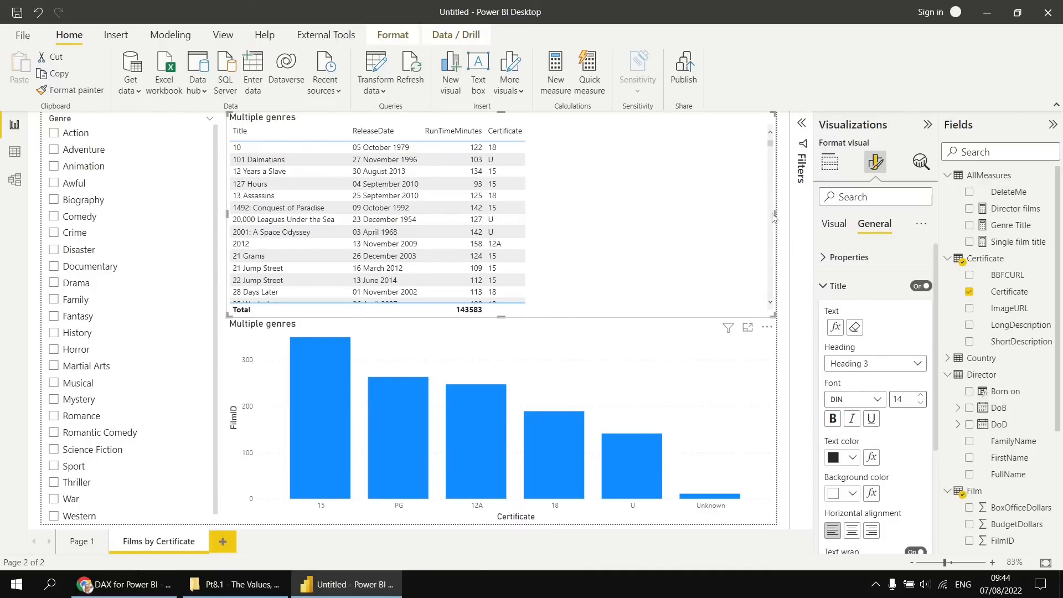
drag(773, 217, 548, 217)
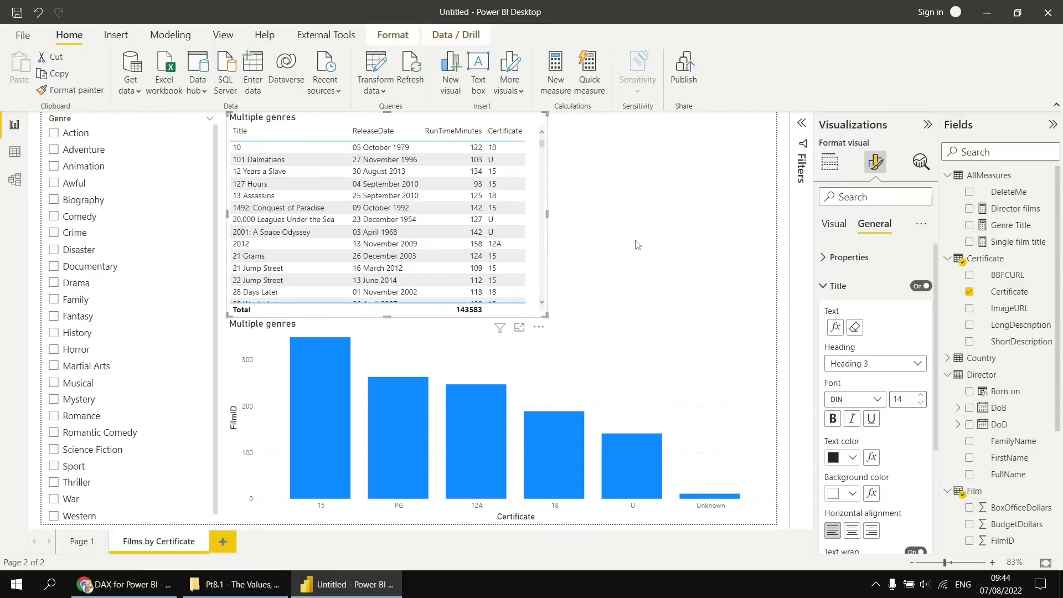
click(646, 230)
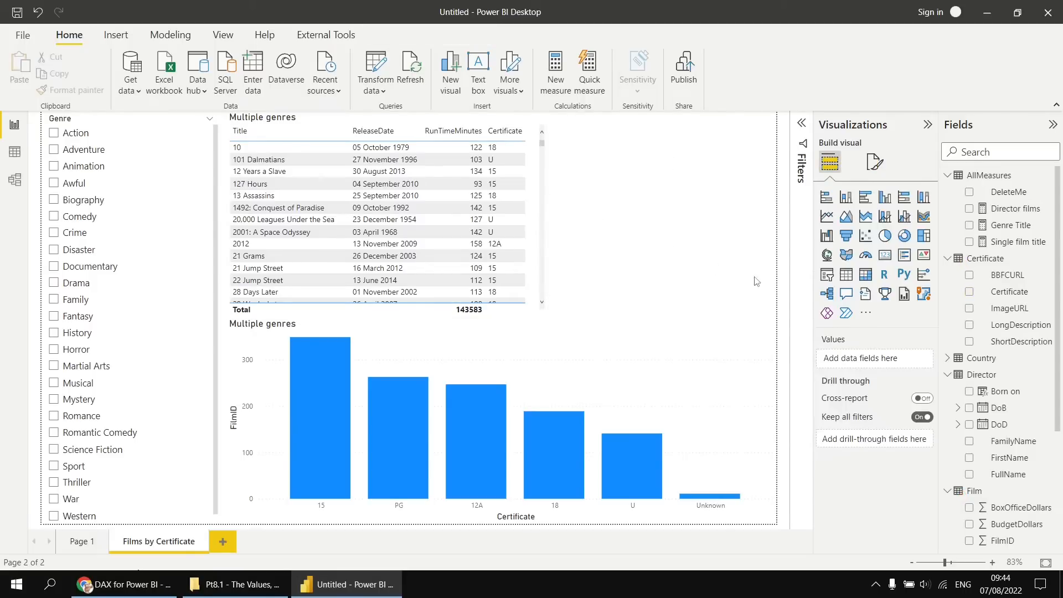
click(885, 255)
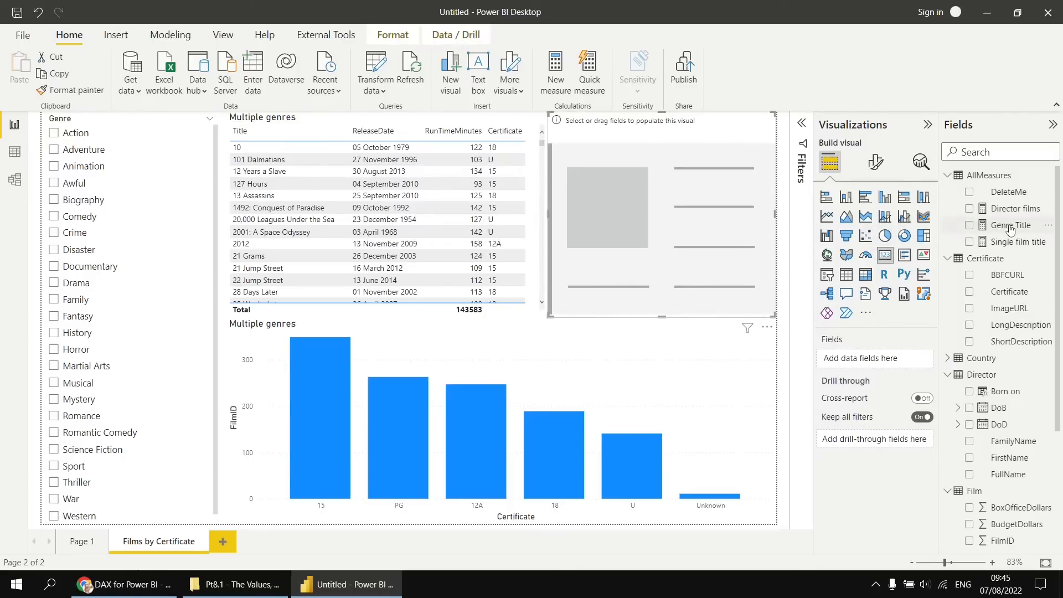
drag(1014, 231, 686, 208)
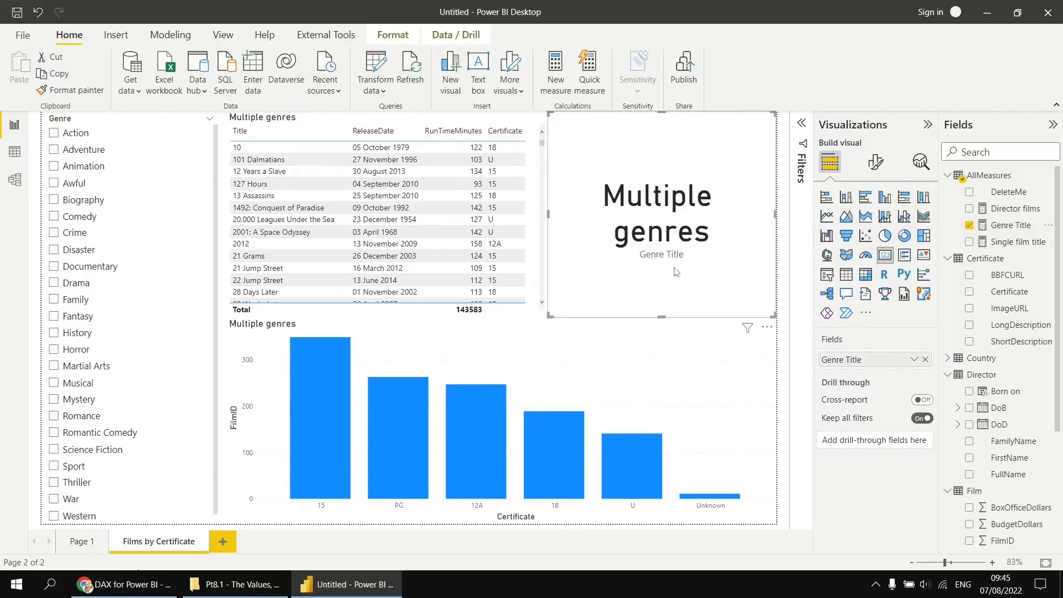
Test the Genre Title card by selecting Action, Adventure, and Animation together with Awful in the genre slicer, and clear the selection.
click(55, 134)
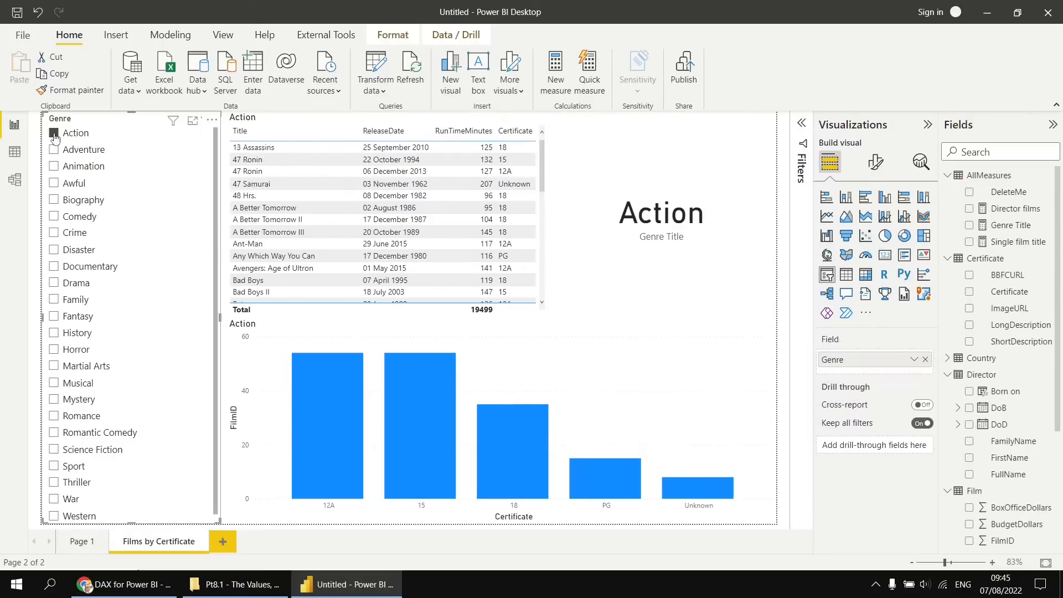
click(54, 149)
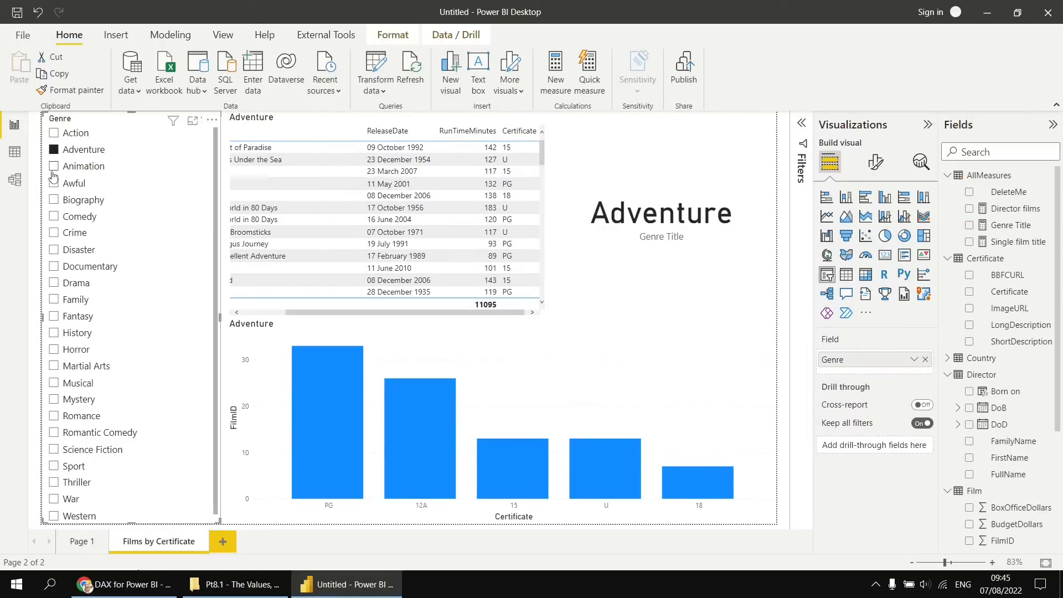
click(54, 166)
ctrl+click(53, 184)
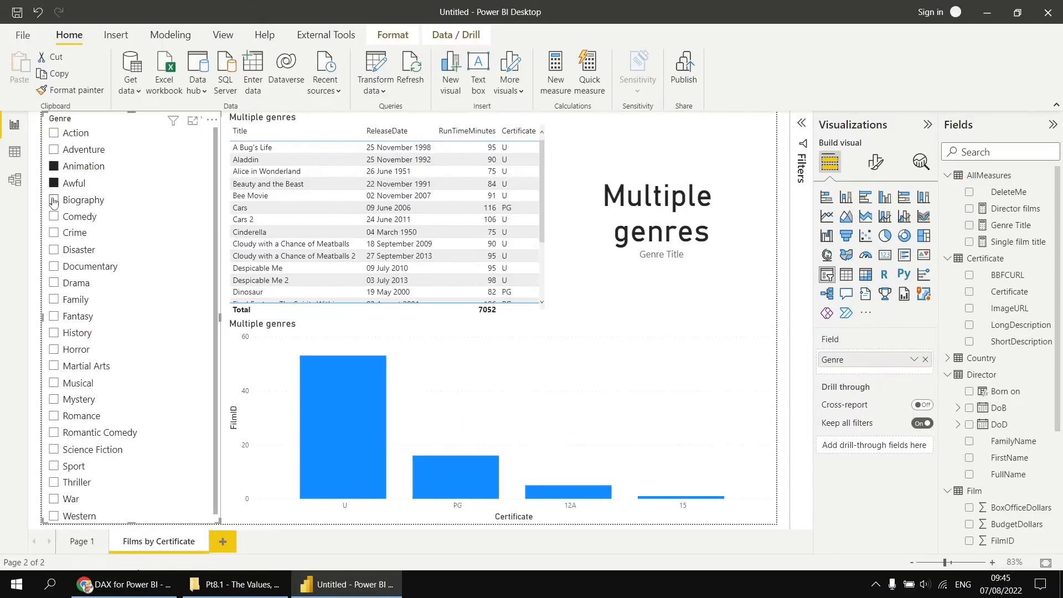
ctrl+click(54, 200)
click(54, 168)
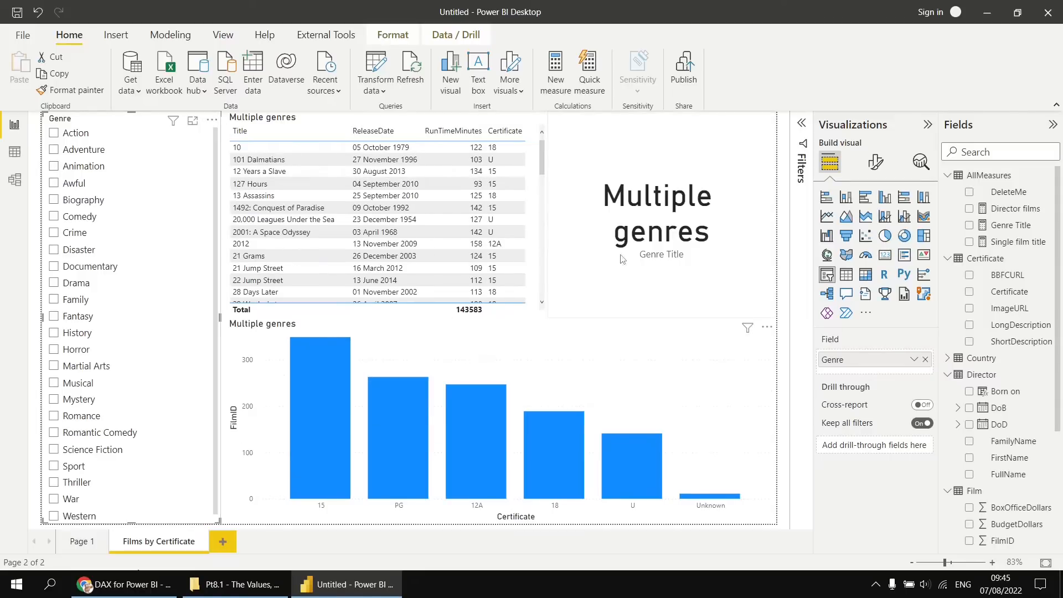
Turn off the category label on the Genre Title card.
click(720, 278)
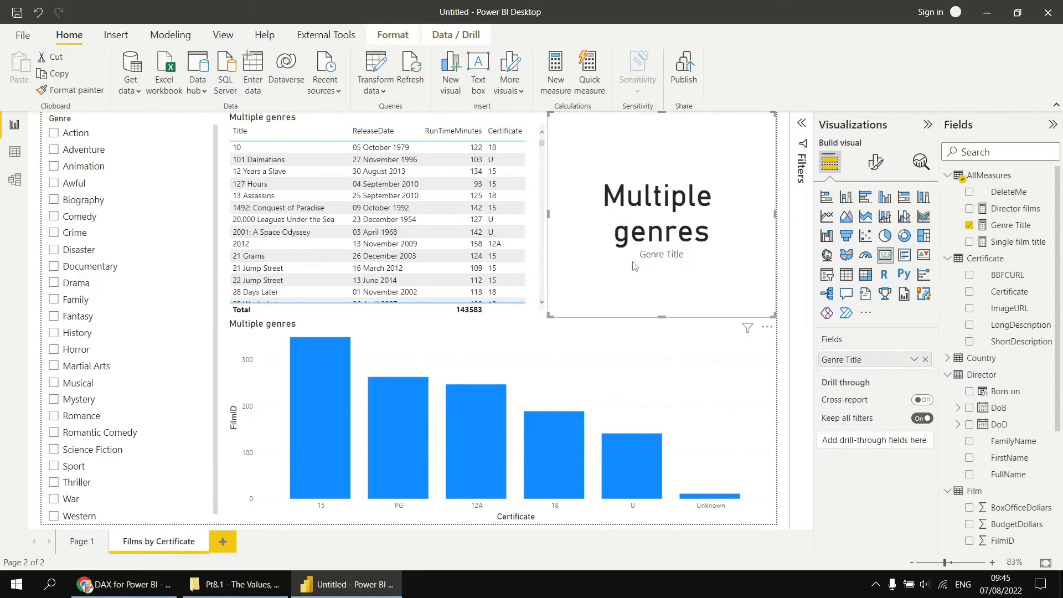
click(875, 163)
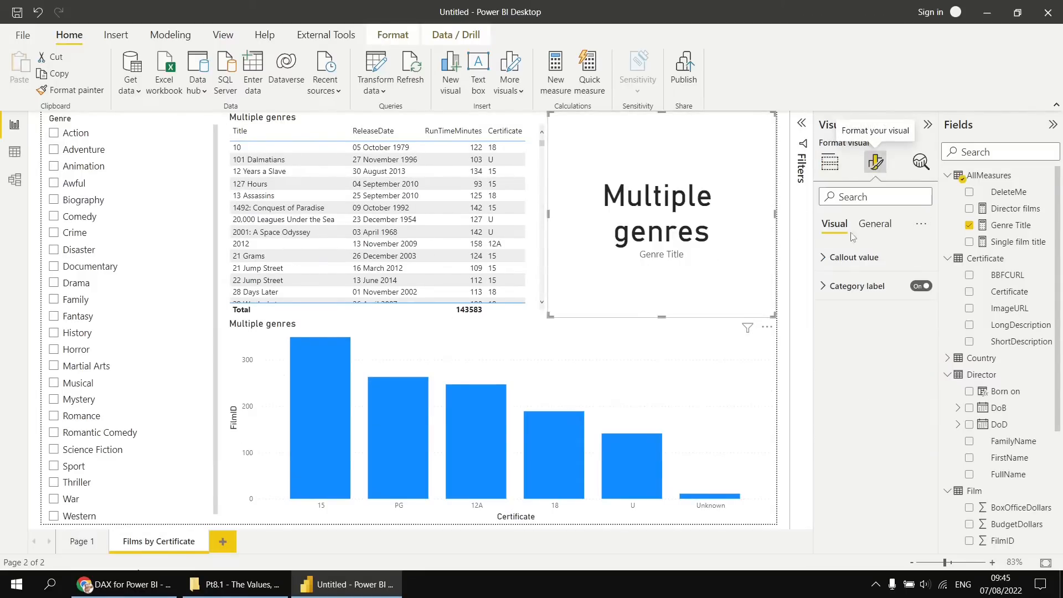
click(923, 288)
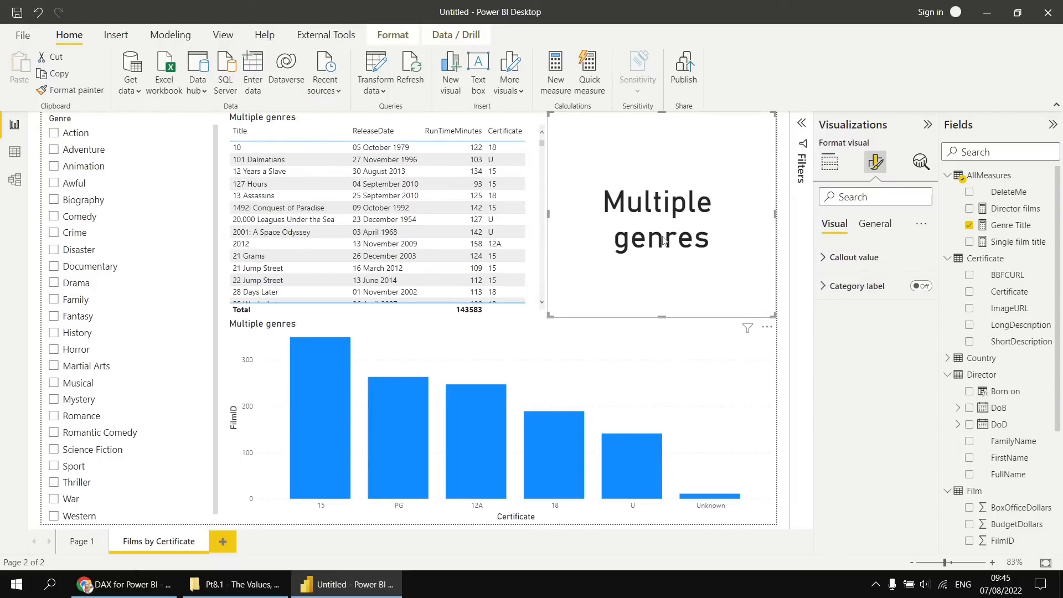
Delete the DeleteMe column from the AllMeasures table and check the dynamic titles by selecting and clearing Action in the genre slicer.
right_click(1005, 196)
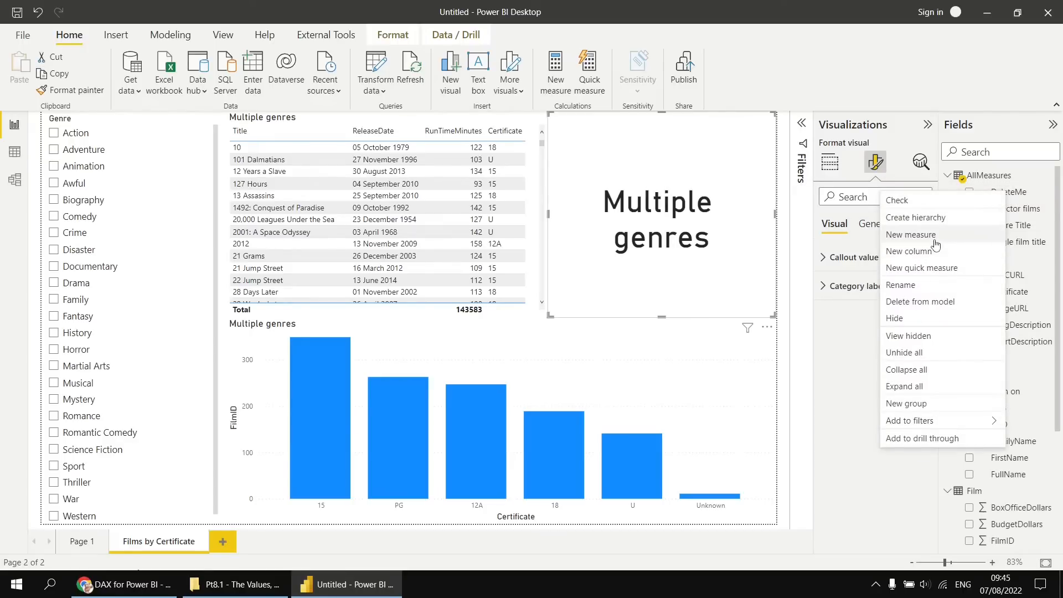
click(934, 299)
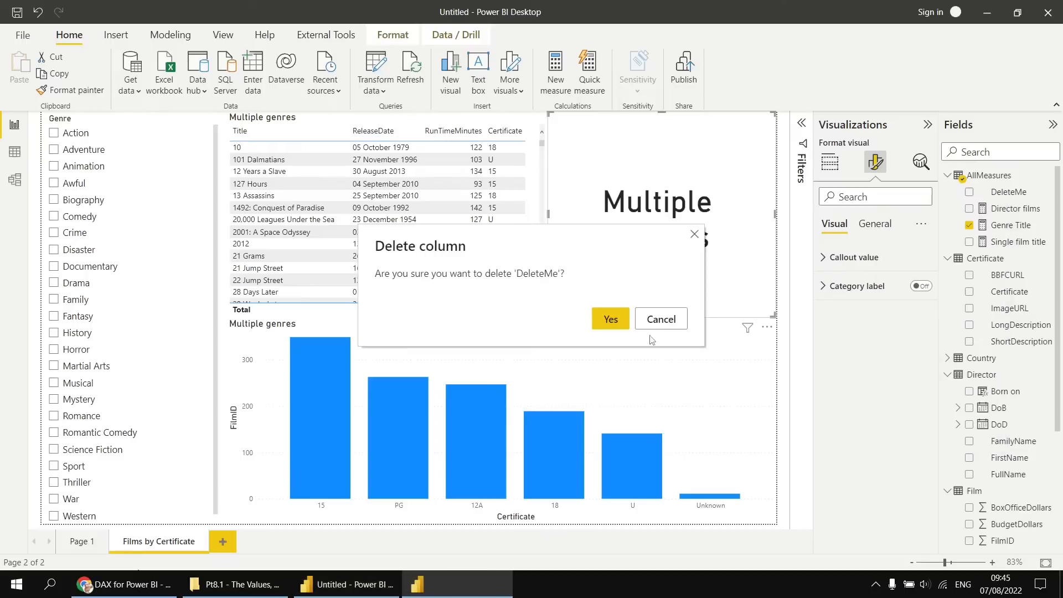
click(617, 319)
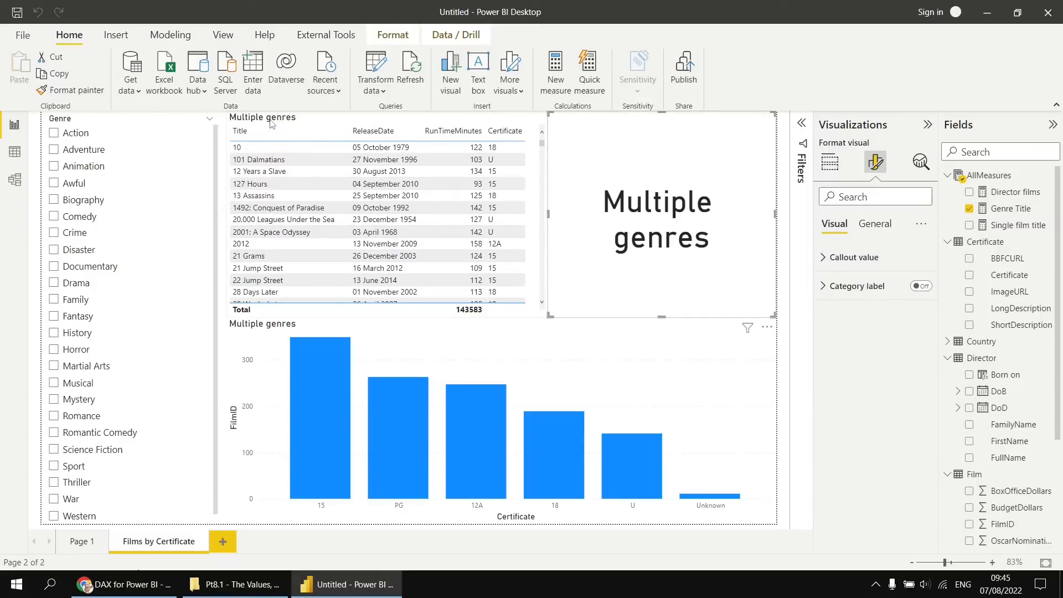
click(54, 134)
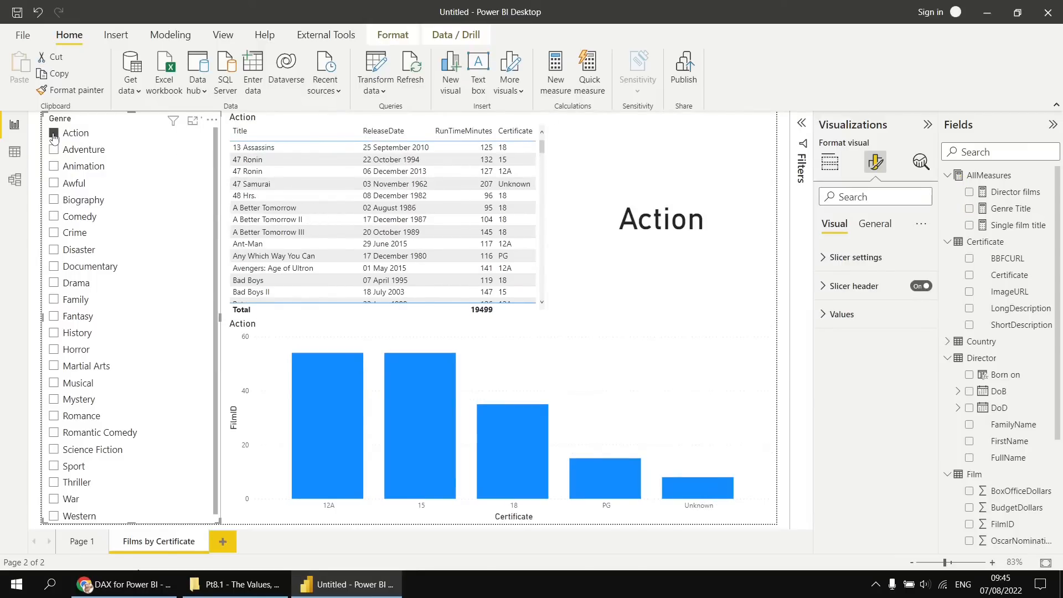
click(53, 136)
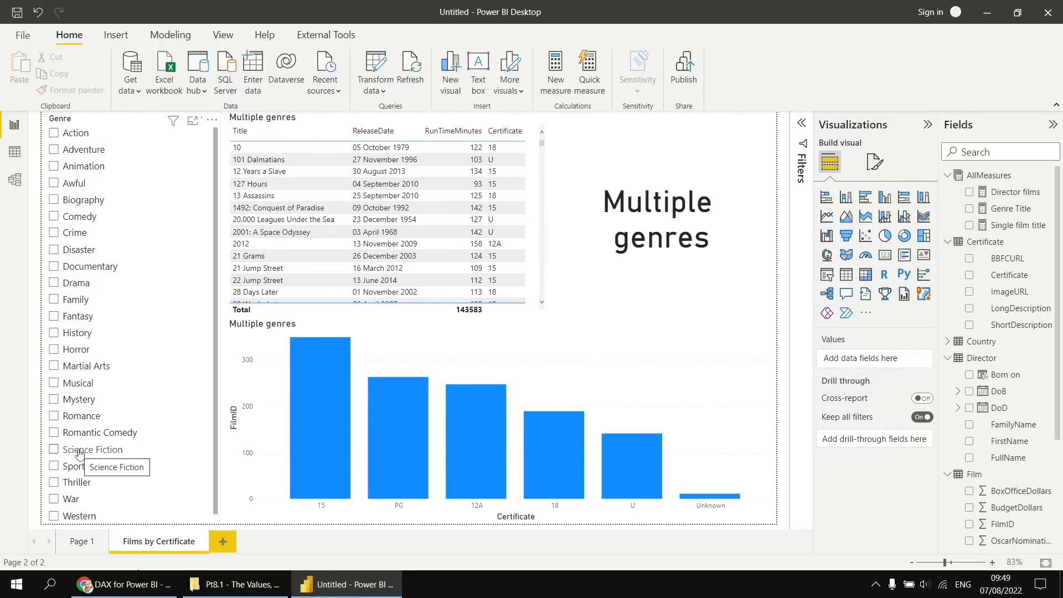
Duplicate the Films by Certificate page and rename the copy as Films by Region.
right_click(173, 546)
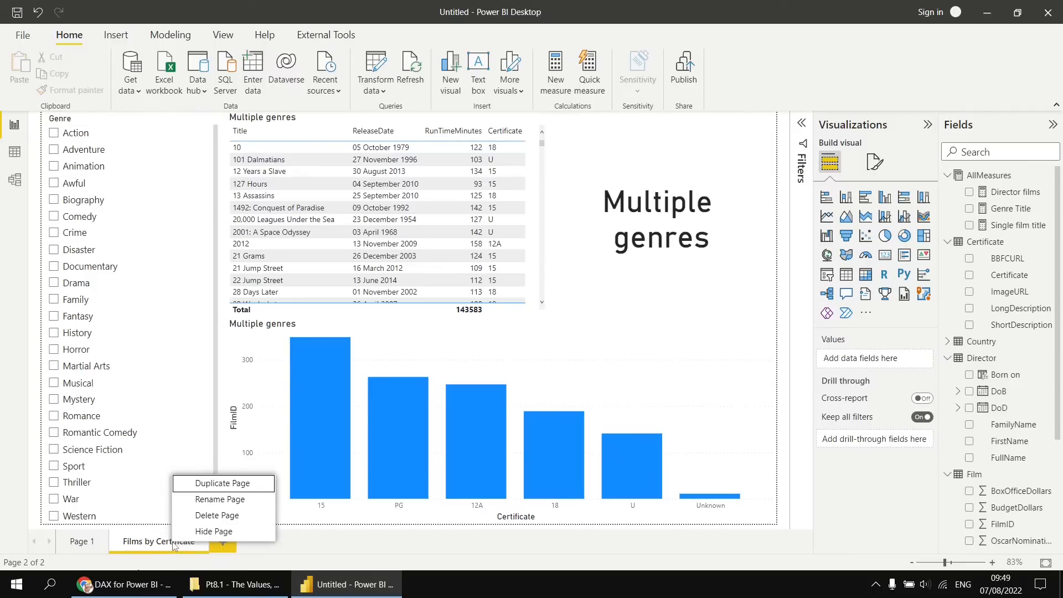
click(208, 484)
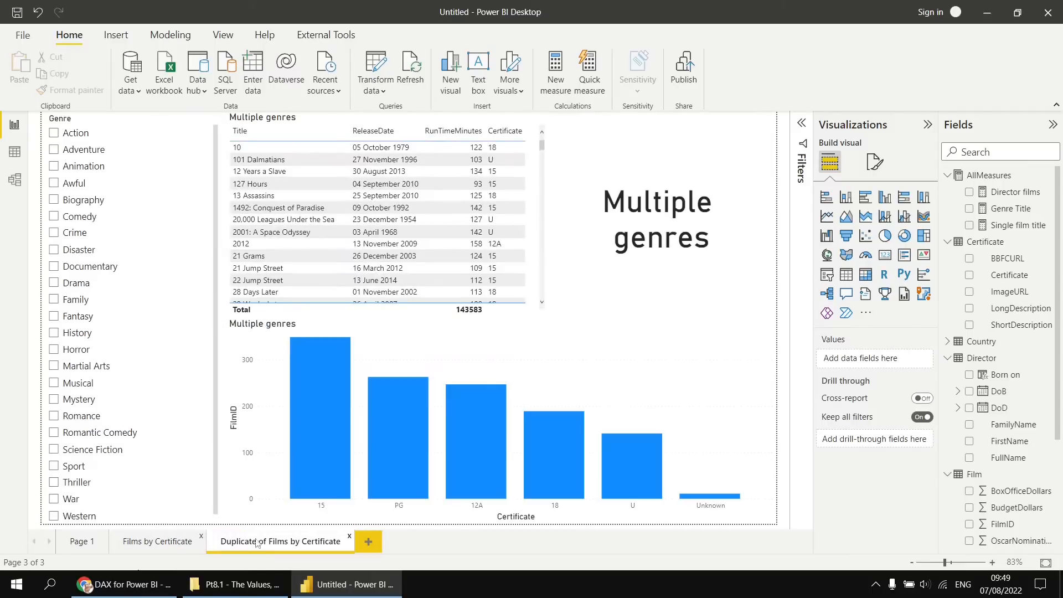
double_click(270, 546)
click(239, 543)
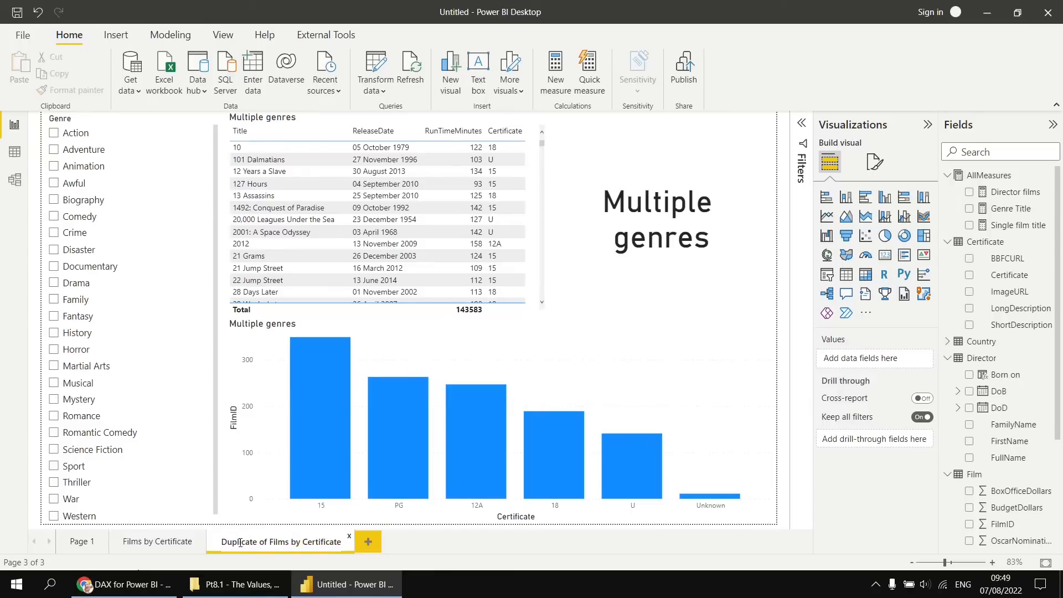
key(ctrl+shift+Right)
key(ctrl+shift+Right)
key(BackSpace)
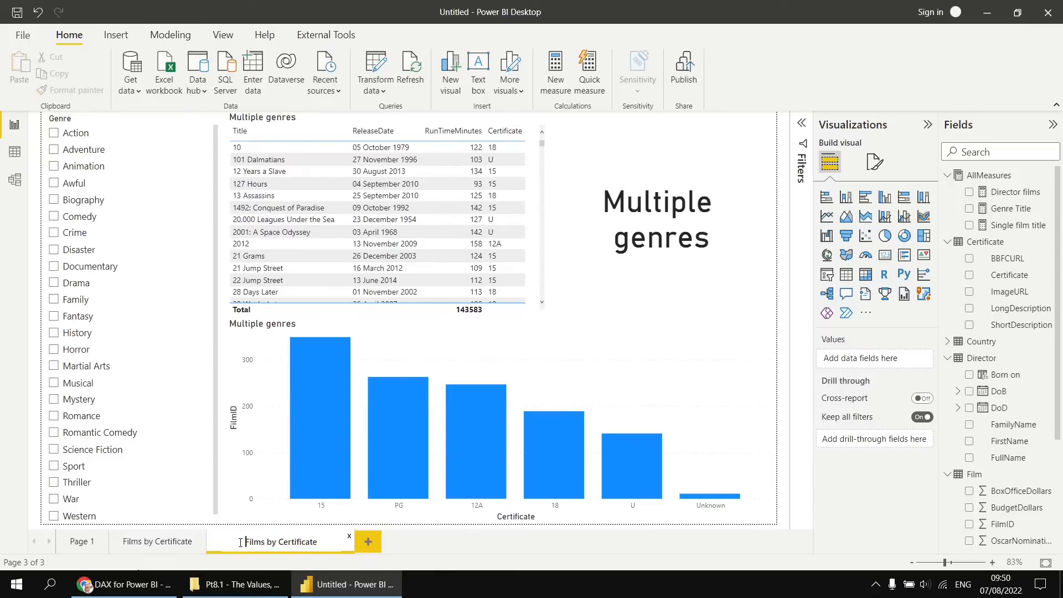
key(ctrl+shift+Right)
key(BackSpace)
text(Region)
key(Return)
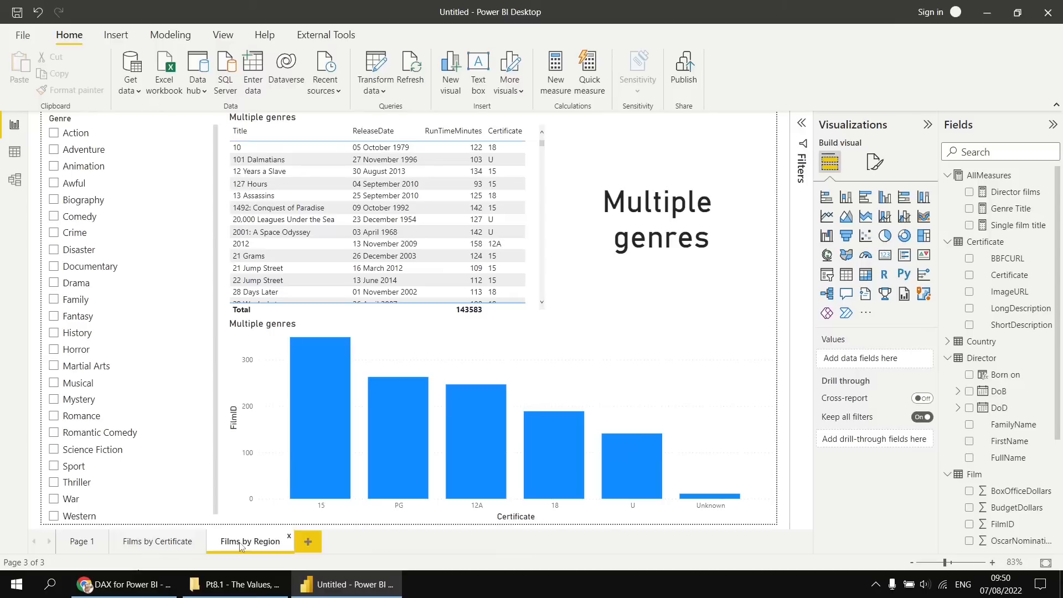
Replace Certificate with Region from the Region table on the column chart's X-axis.
click(636, 334)
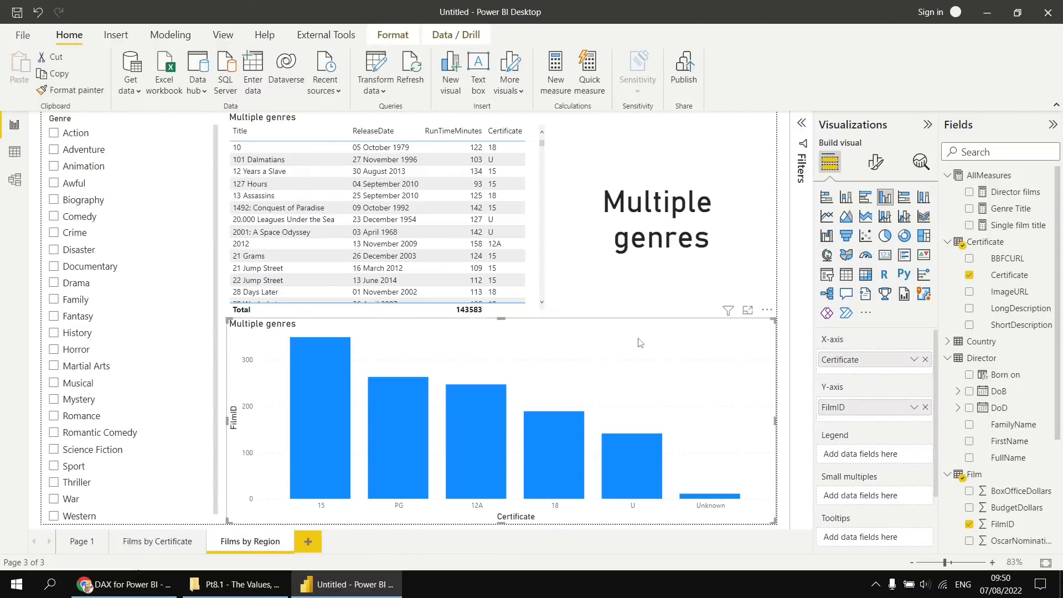
click(925, 359)
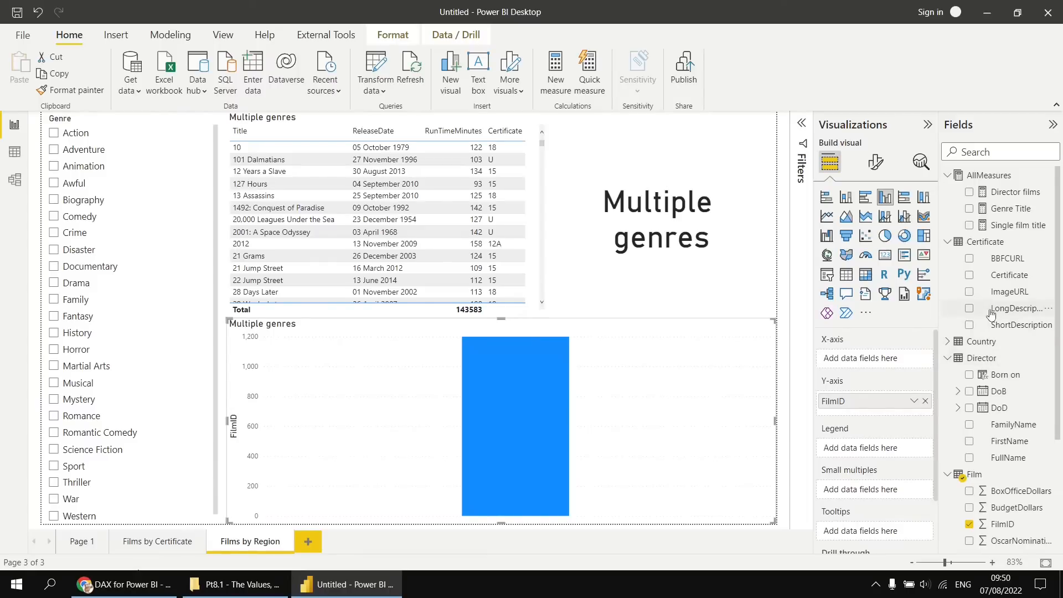
scroll(990, 314, down, 3)
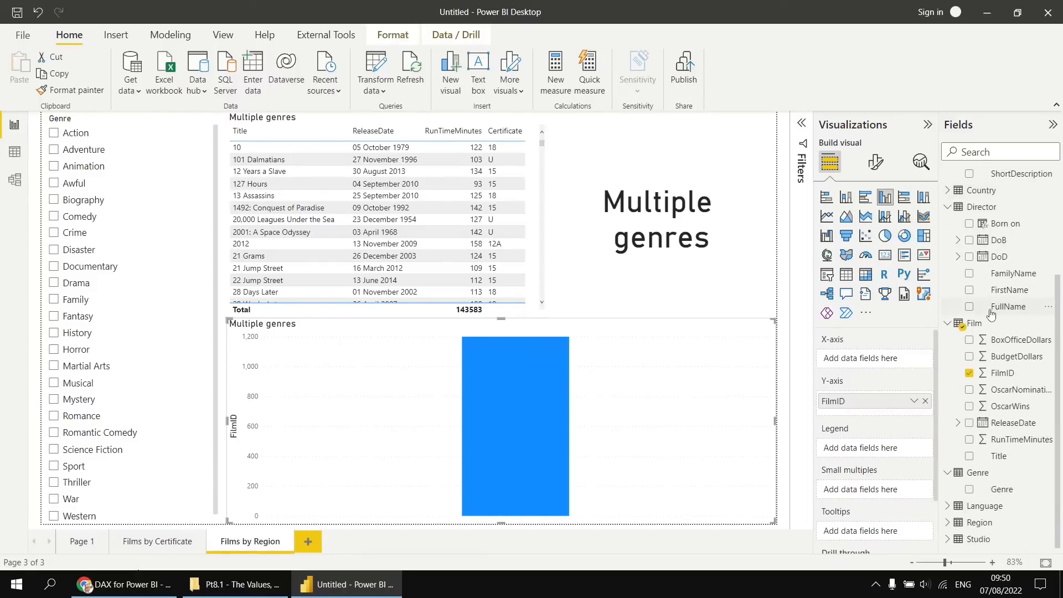
click(947, 525)
click(969, 538)
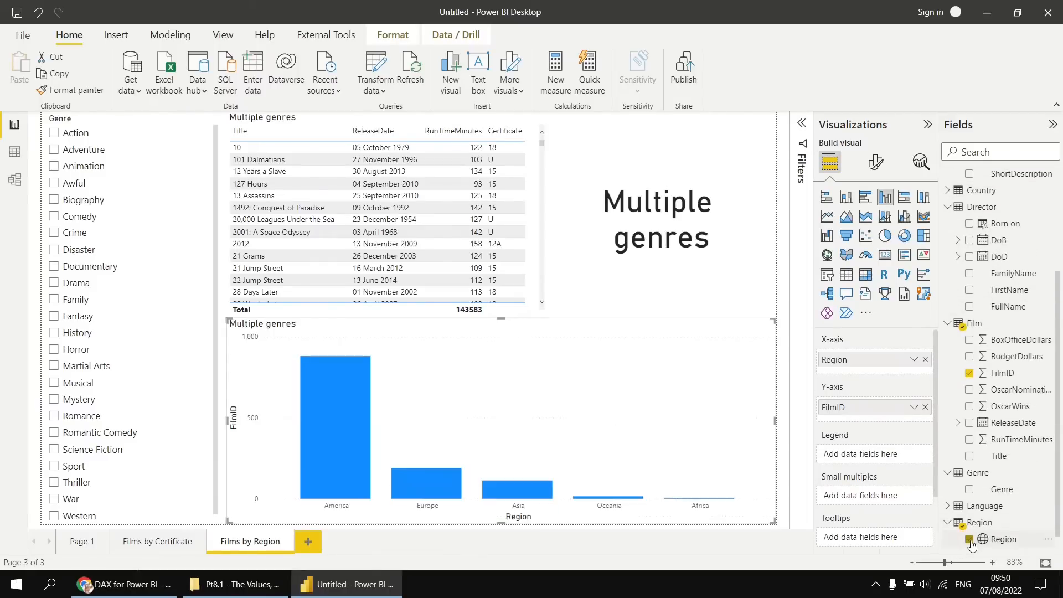
Replace the film table's Certificate column with the Region field.
click(539, 257)
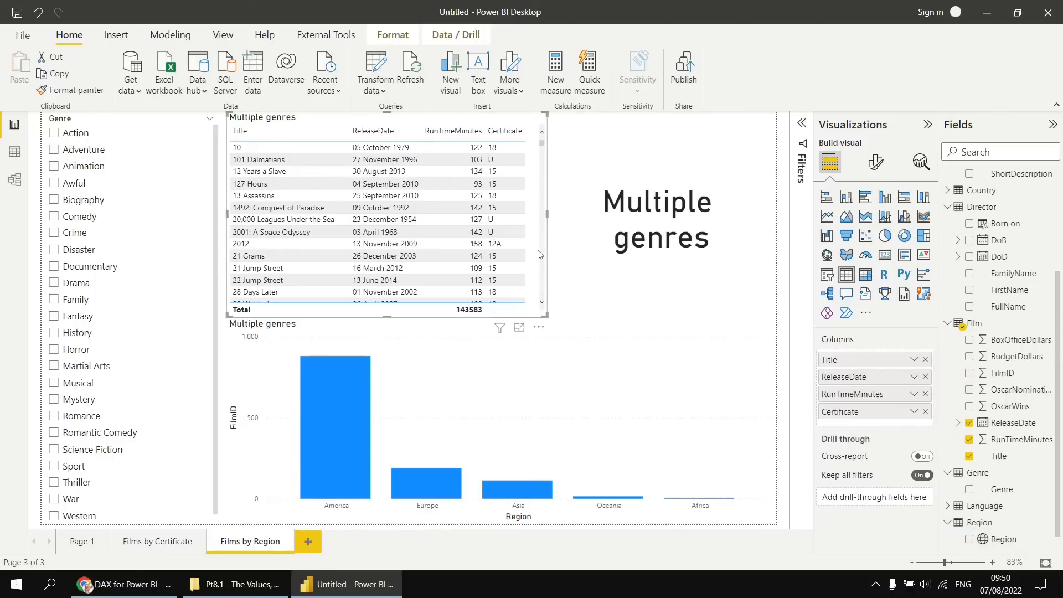
click(925, 412)
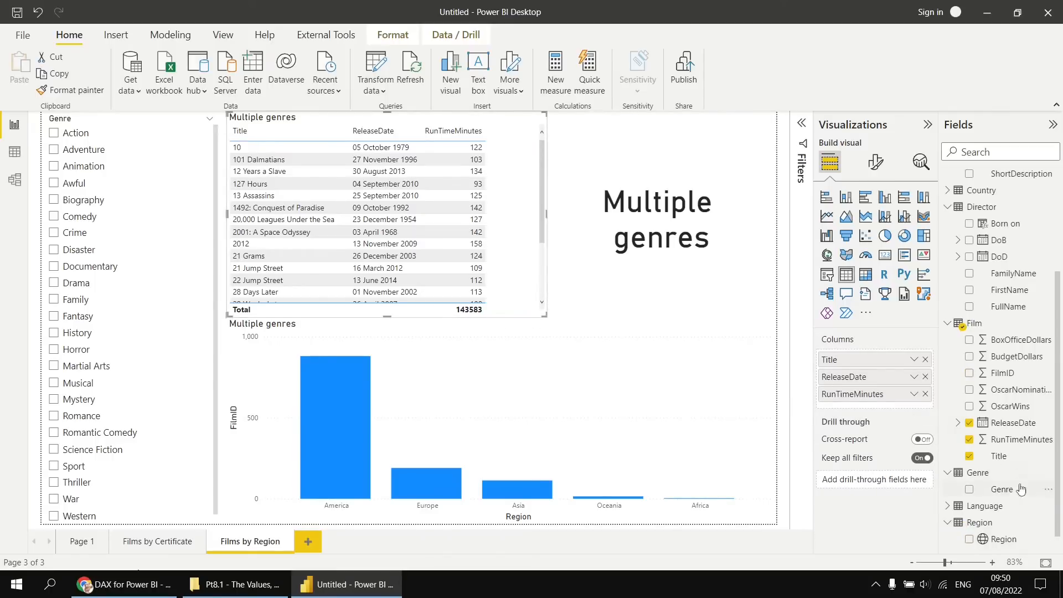
click(969, 539)
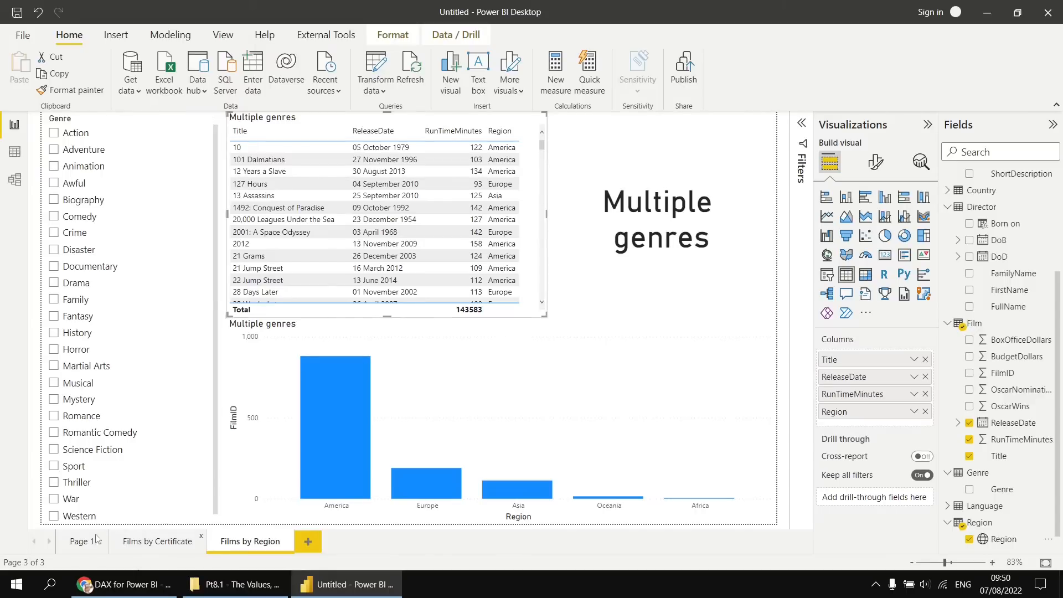
Rename Page 1 as Filter page and remove the director table from it.
click(82, 546)
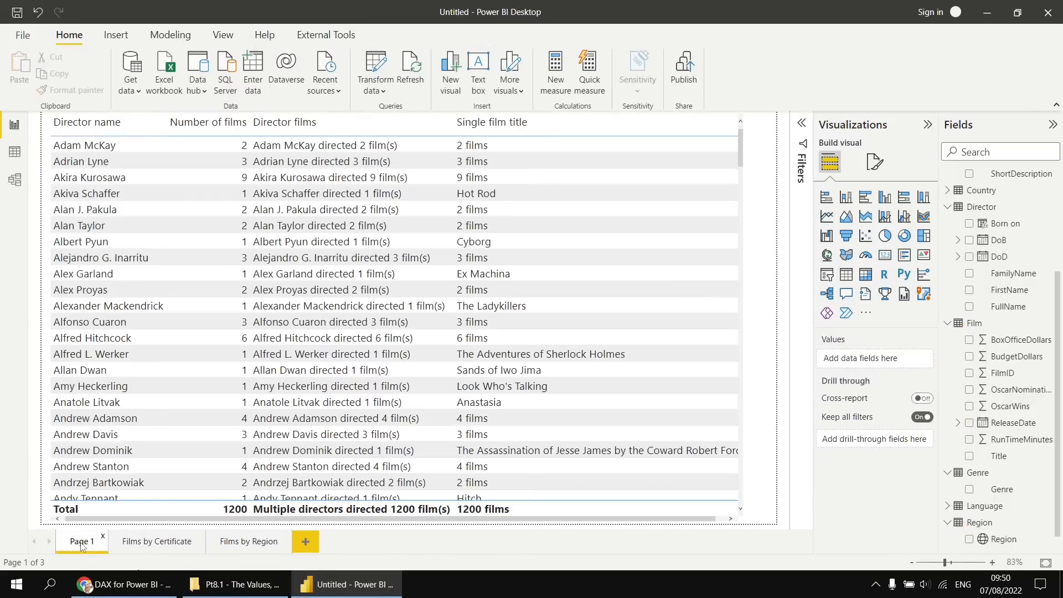
double_click(81, 542)
text(Filter)
key(Return)
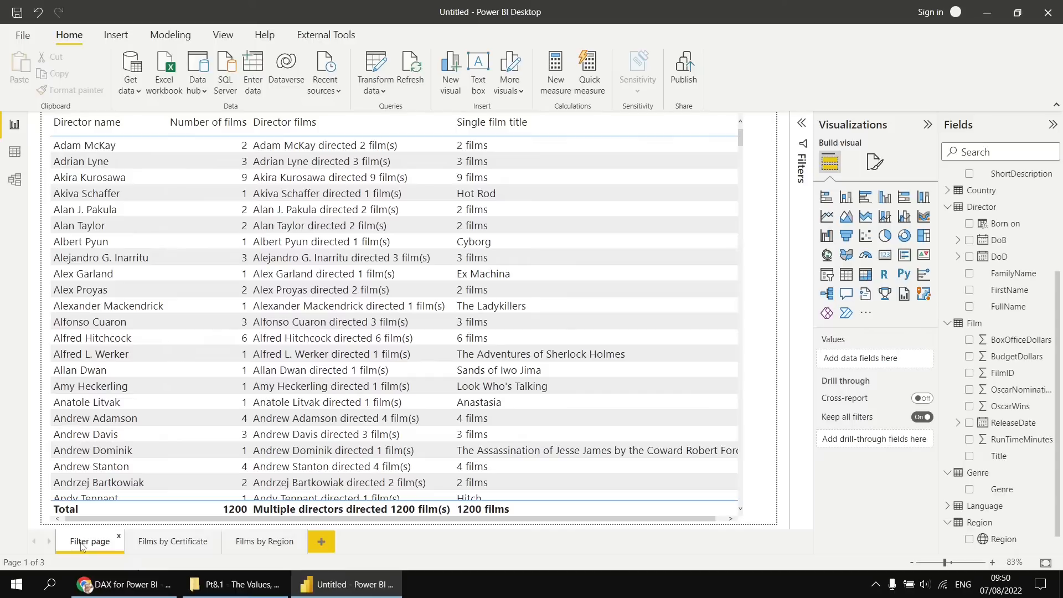
click(738, 123)
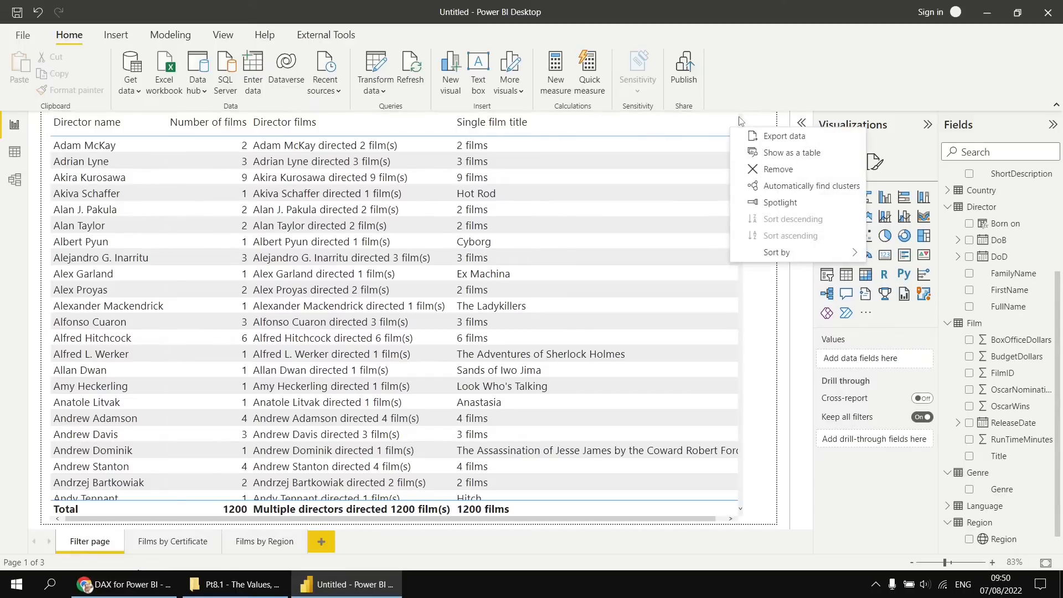
click(769, 175)
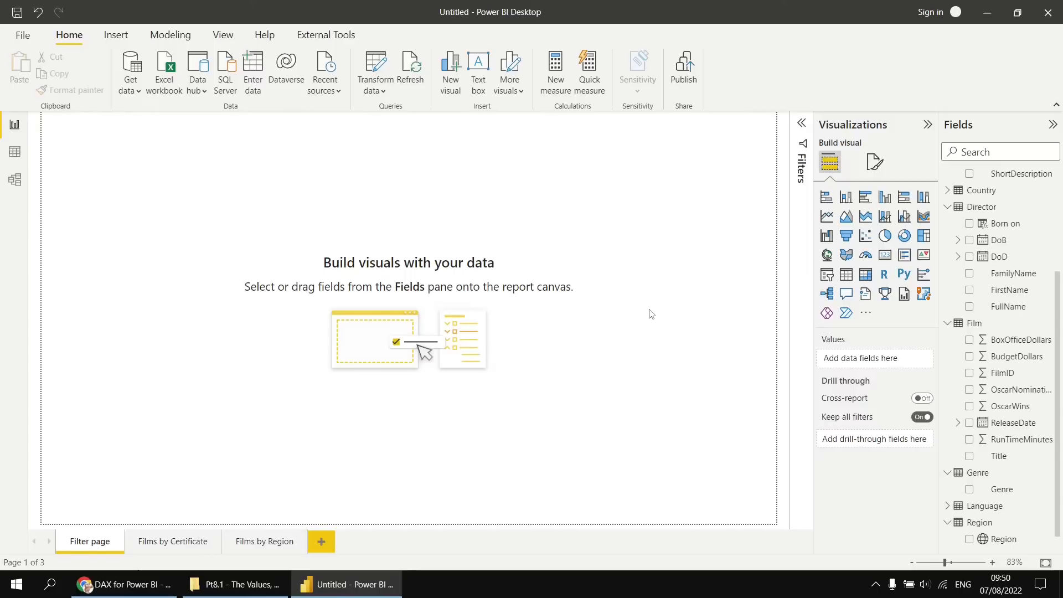
Add a slicer on the Genre field to Filter page, enlarged to the full page height and about three quarters of its width.
click(827, 274)
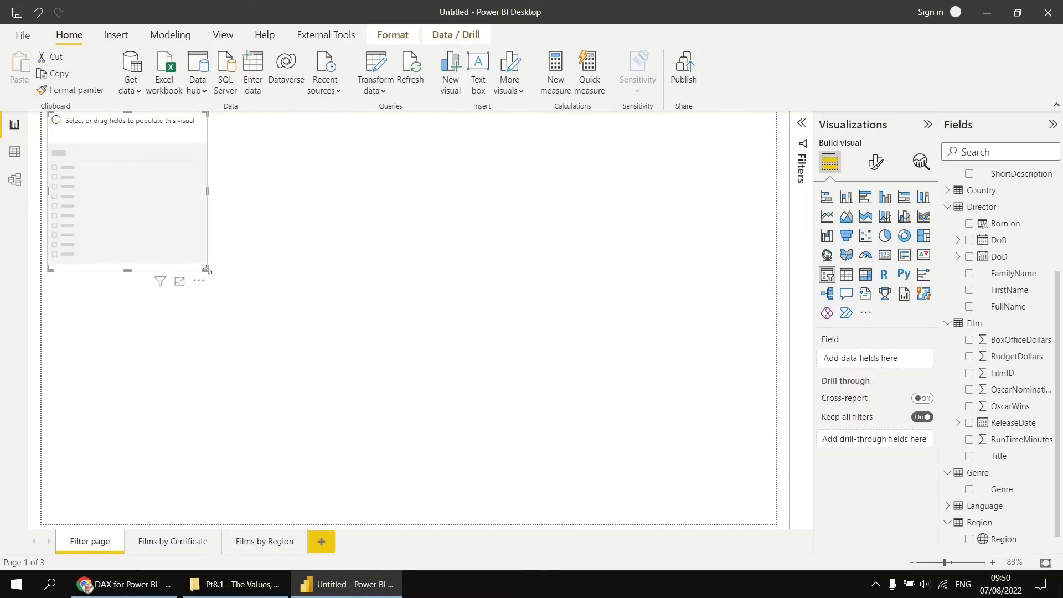
drag(205, 268, 592, 523)
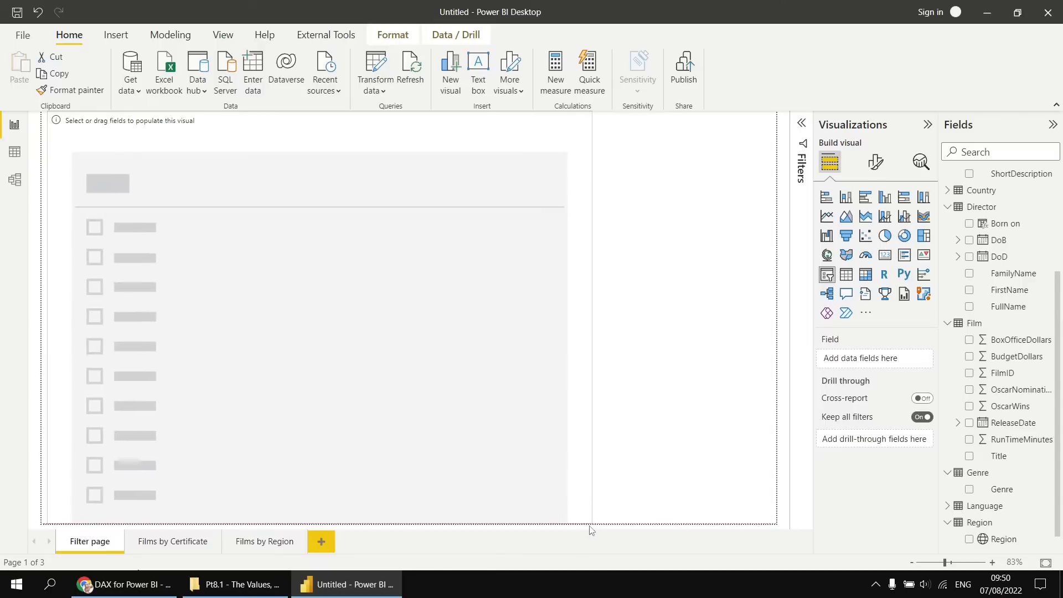
click(968, 488)
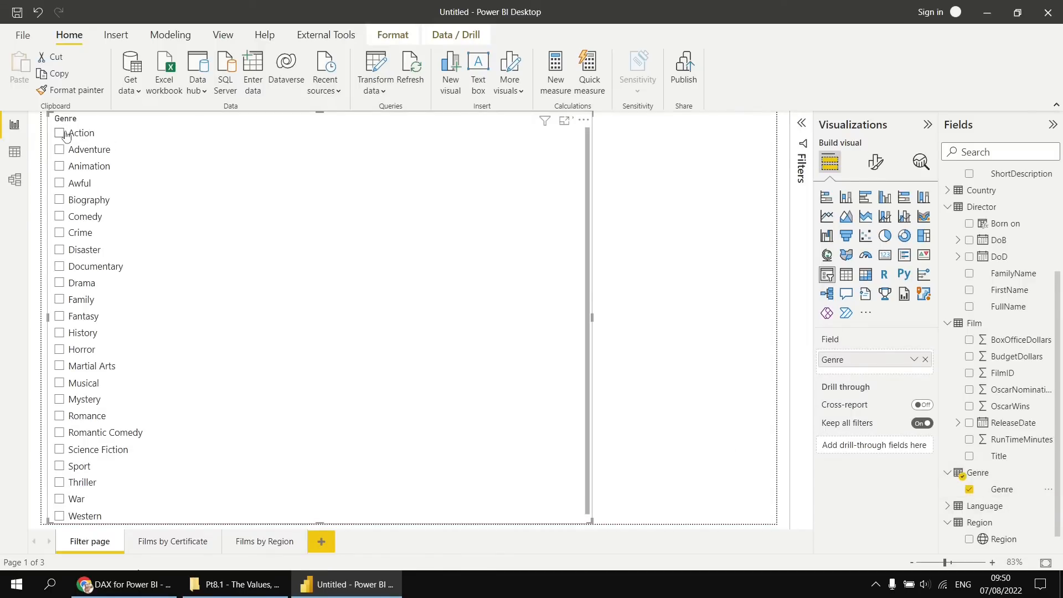
Set the Genre slicer's orientation to Horizontal.
click(875, 165)
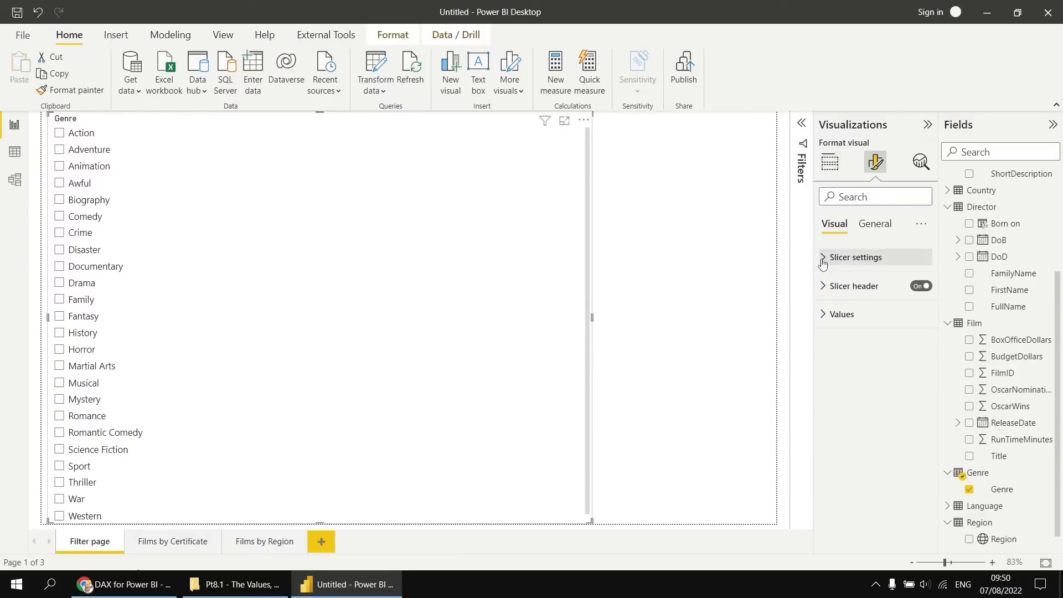
click(842, 257)
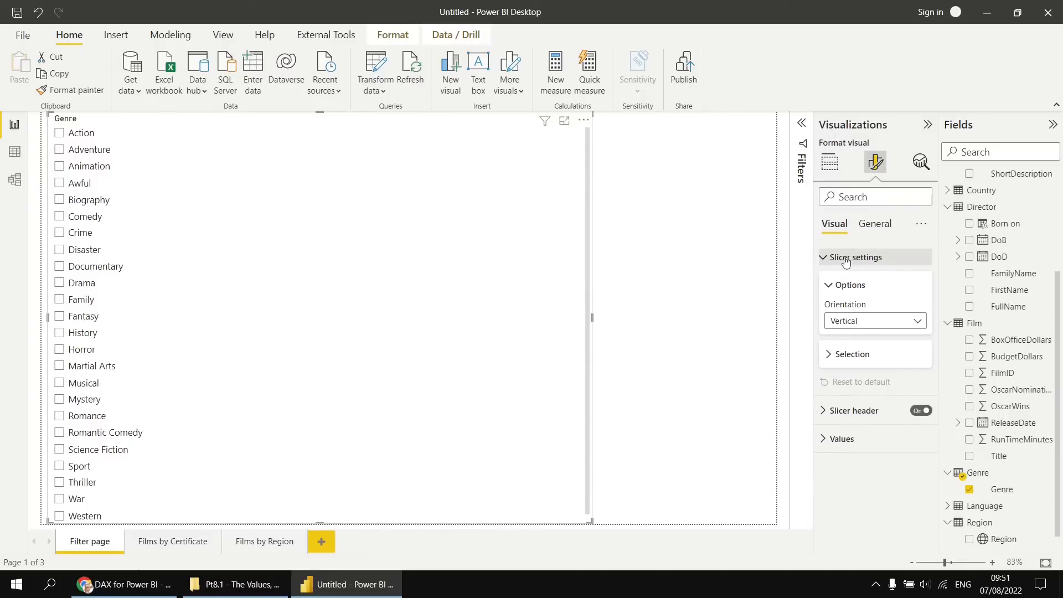
click(919, 323)
click(855, 356)
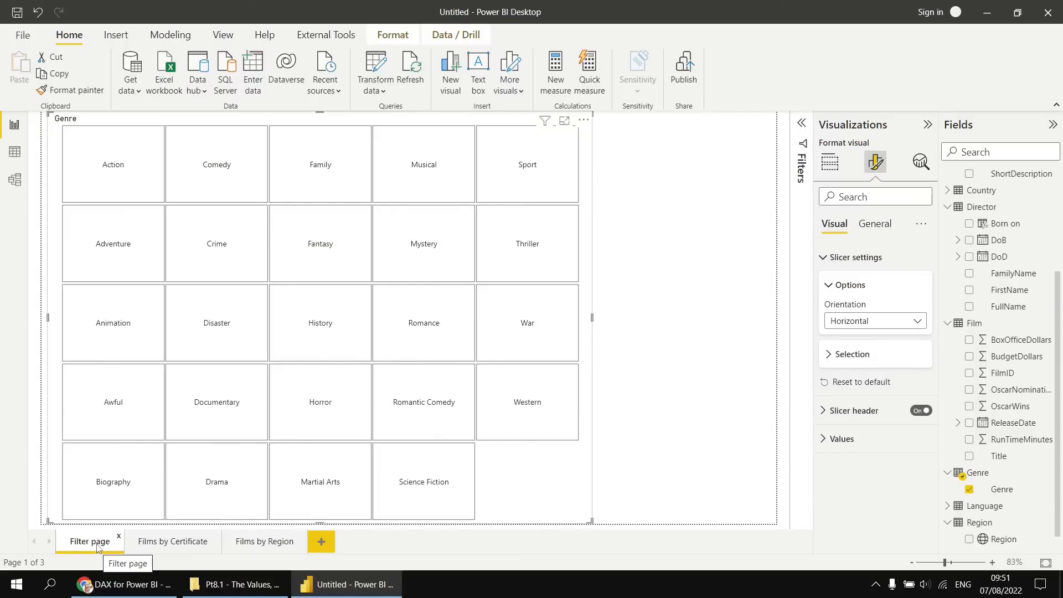
Look over the Films by Certificate and Films by Region pages.
click(152, 548)
click(241, 548)
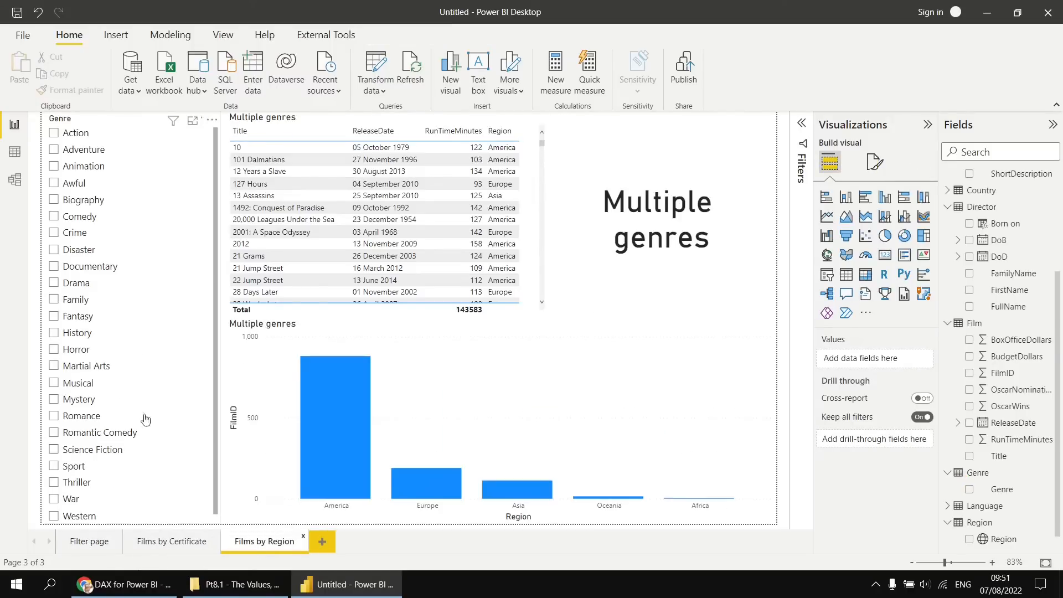
Review the genre slicers and visuals across Films by Certificate, Films by Region and Filter page, finishing on Filter page.
click(157, 546)
click(259, 545)
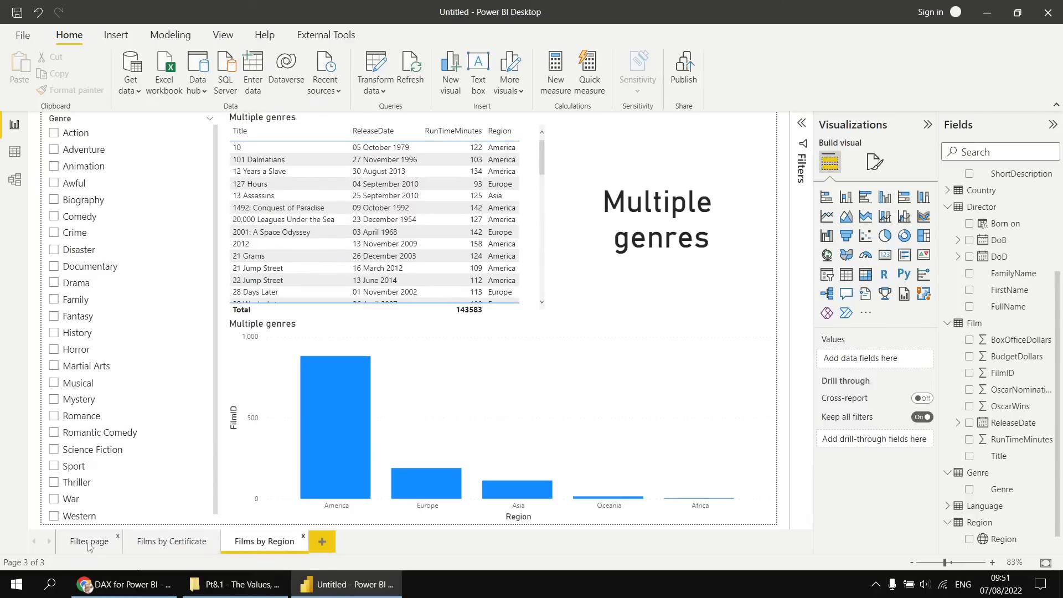
click(90, 547)
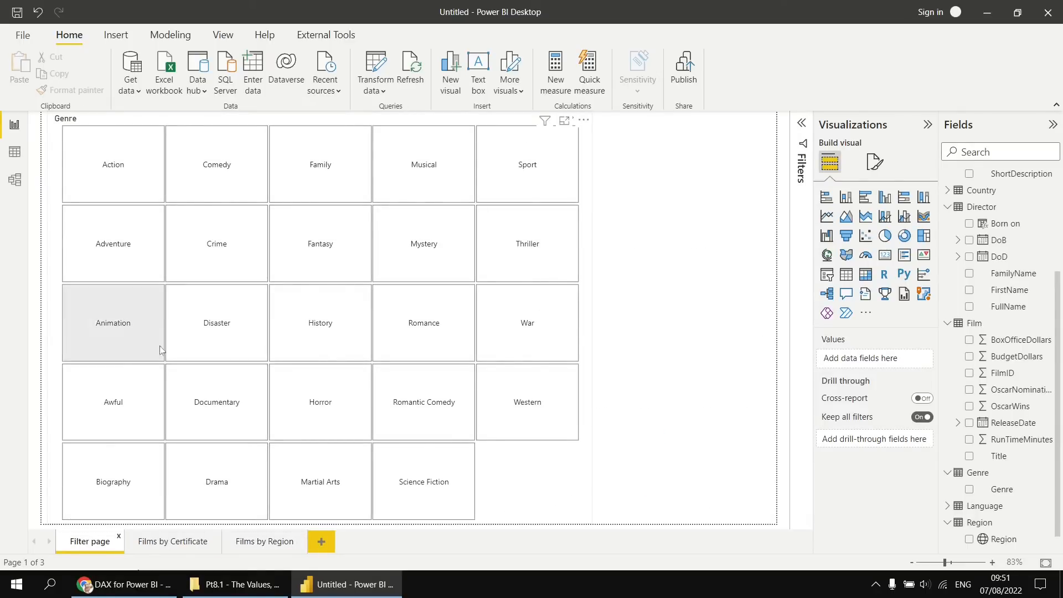
click(173, 541)
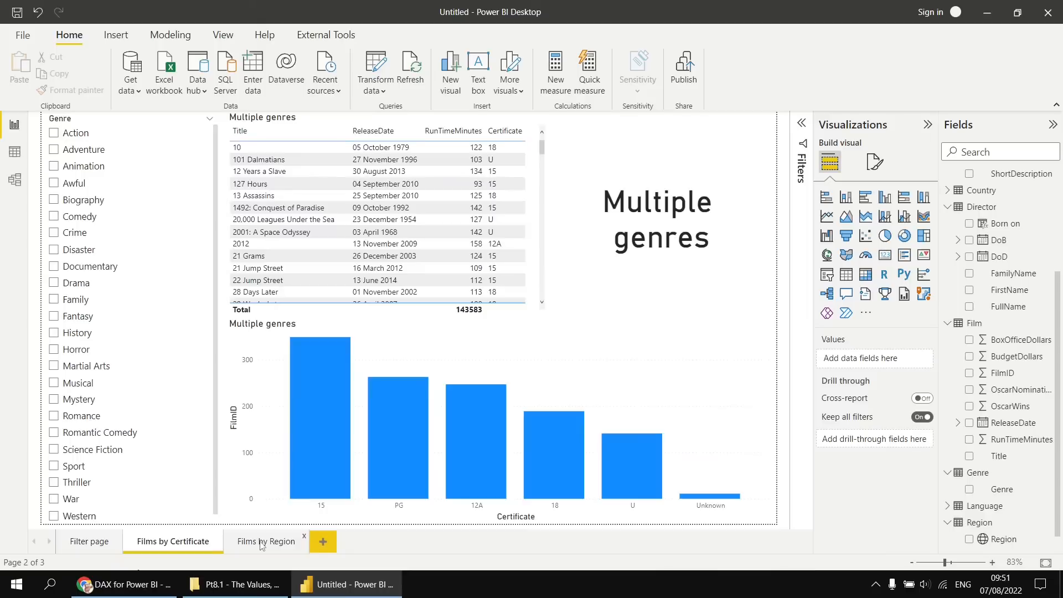
click(262, 544)
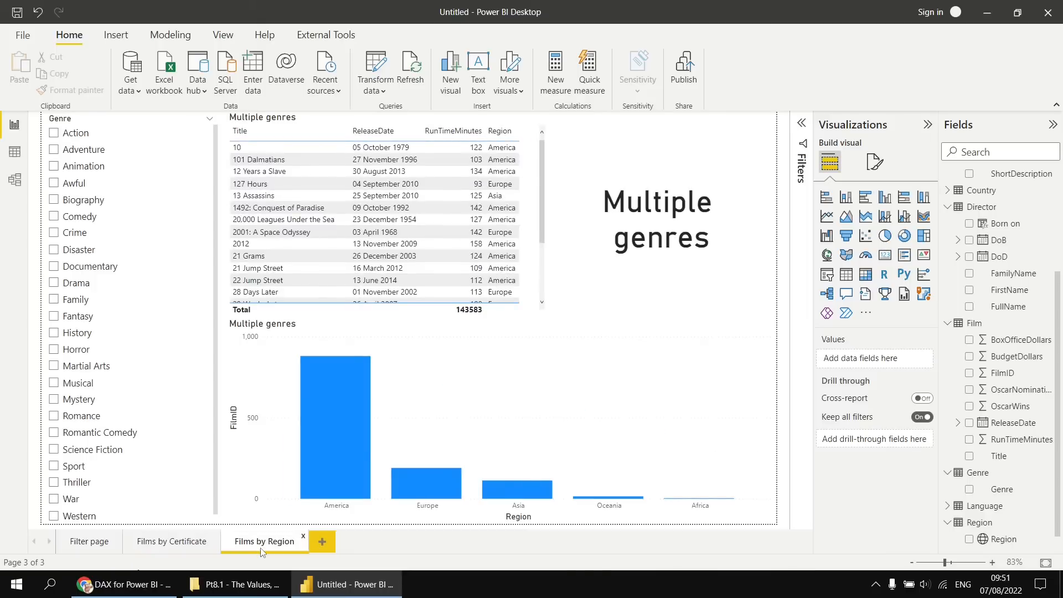
click(87, 543)
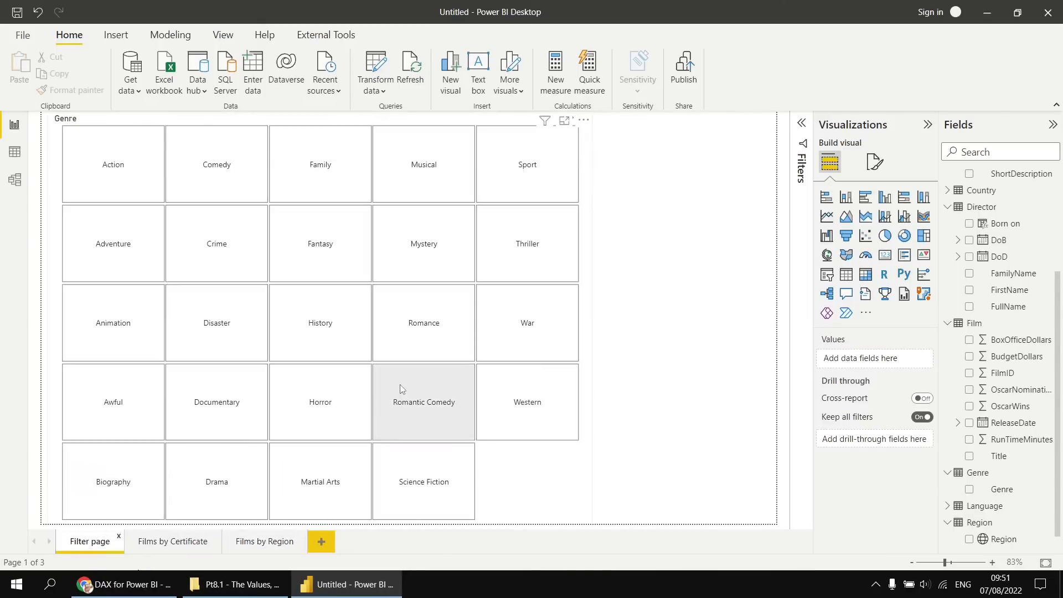
Open the Sync slicers settings for the Genre slicer on Filter page.
click(223, 35)
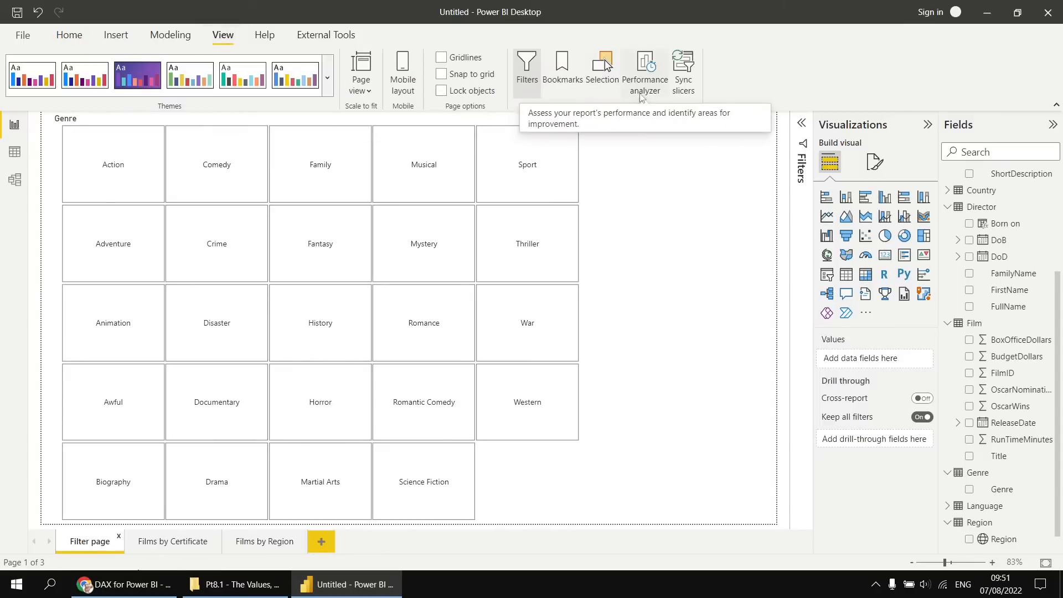
click(681, 82)
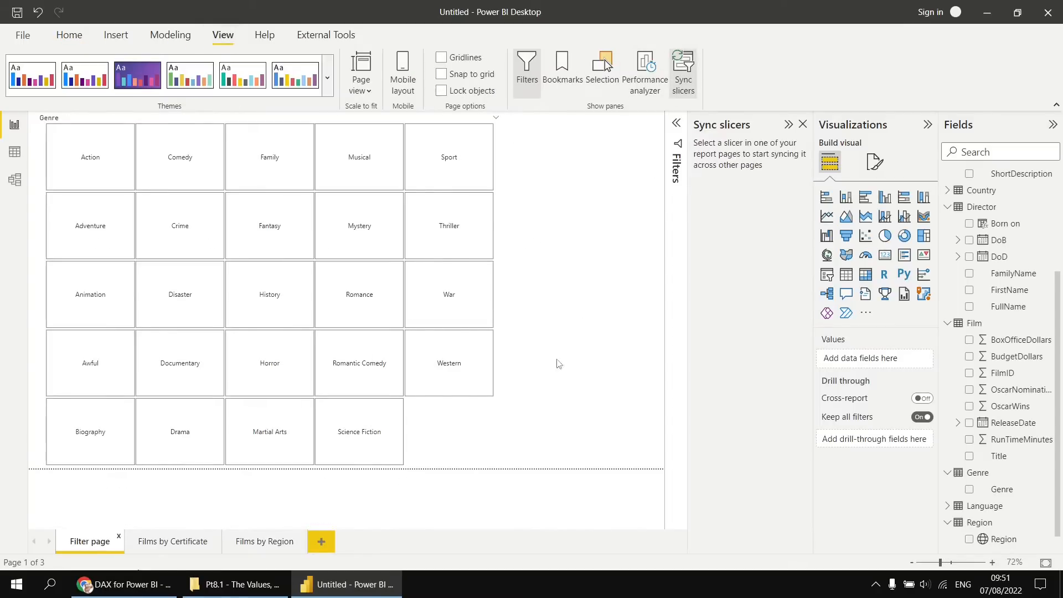
click(463, 436)
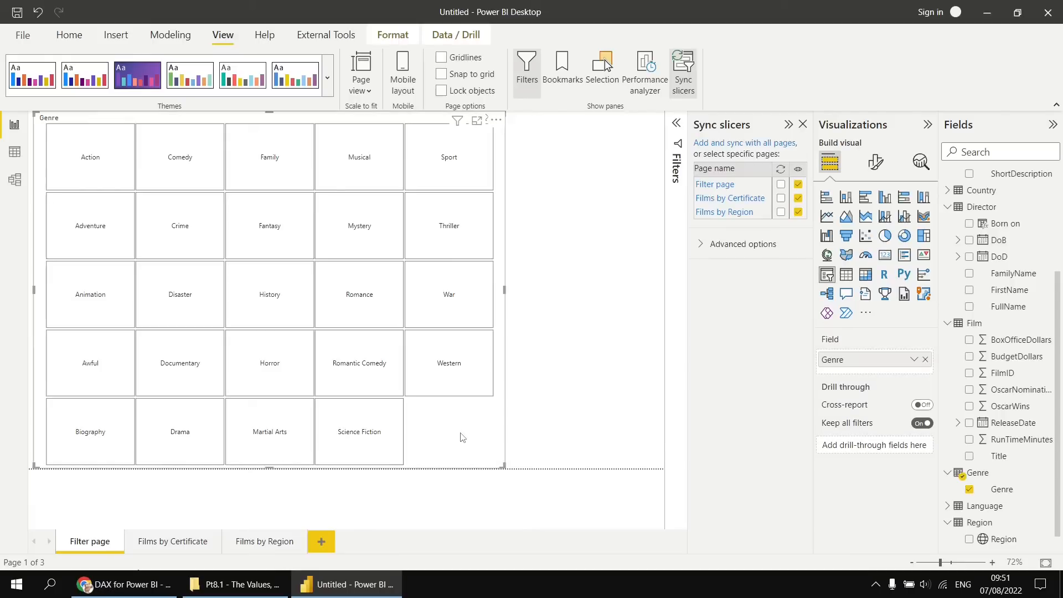
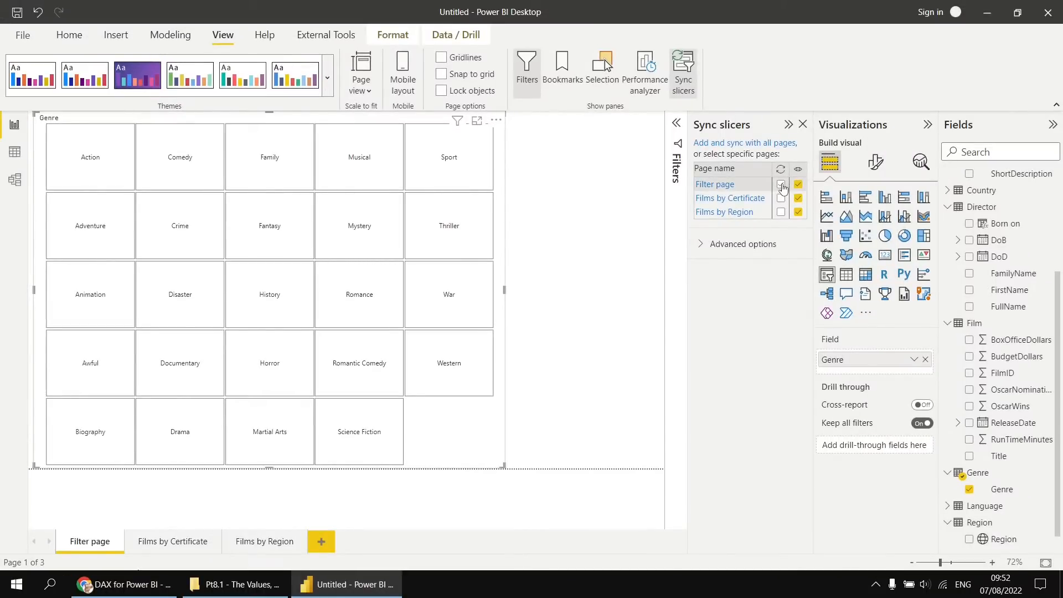
Sync the Genre slicer across Filter page, Films by Certificate and Films by Region, and hide it on the two film pages.
click(780, 185)
click(781, 198)
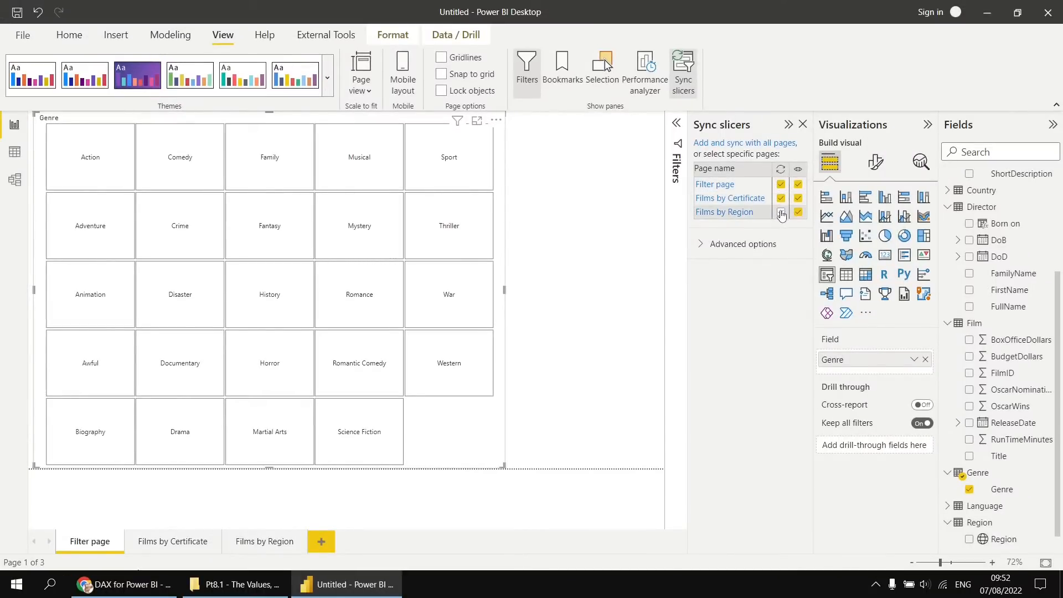
click(781, 213)
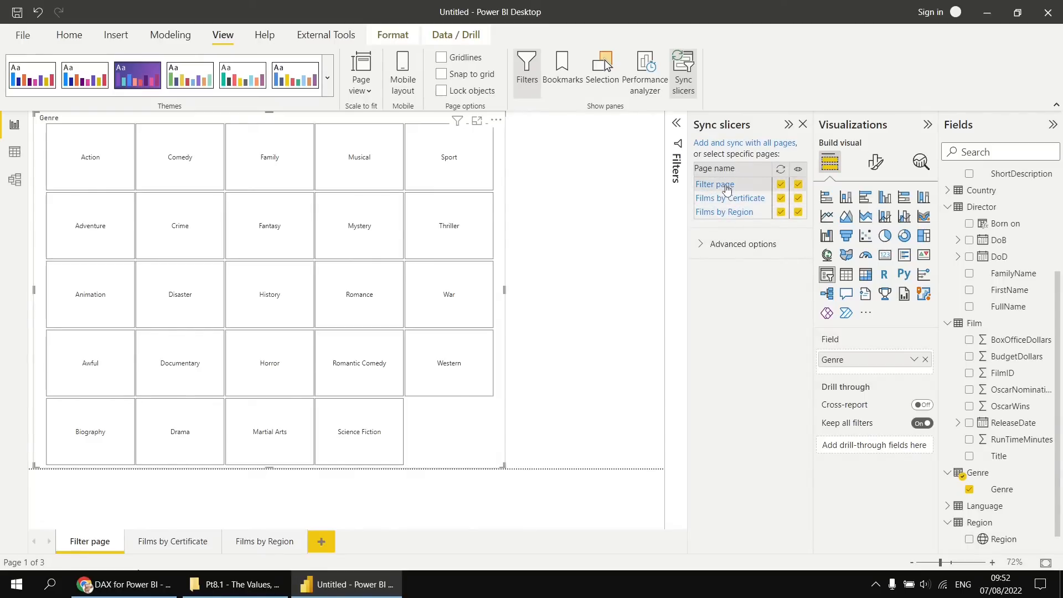
click(798, 199)
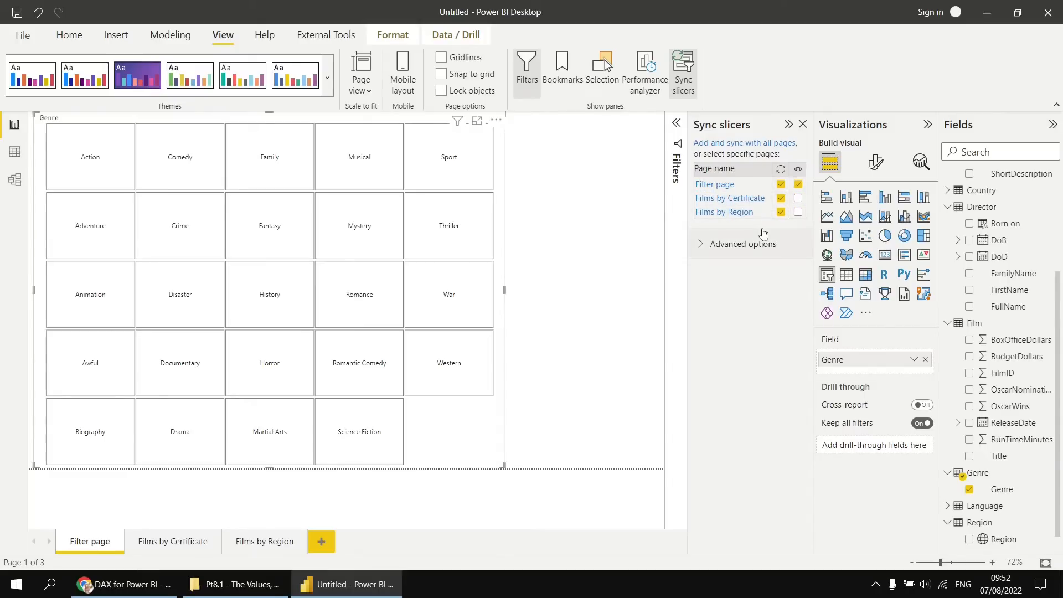
Check the layouts of Films by Certificate and Films by Region with the slicers hidden, and return to Filter page.
click(174, 542)
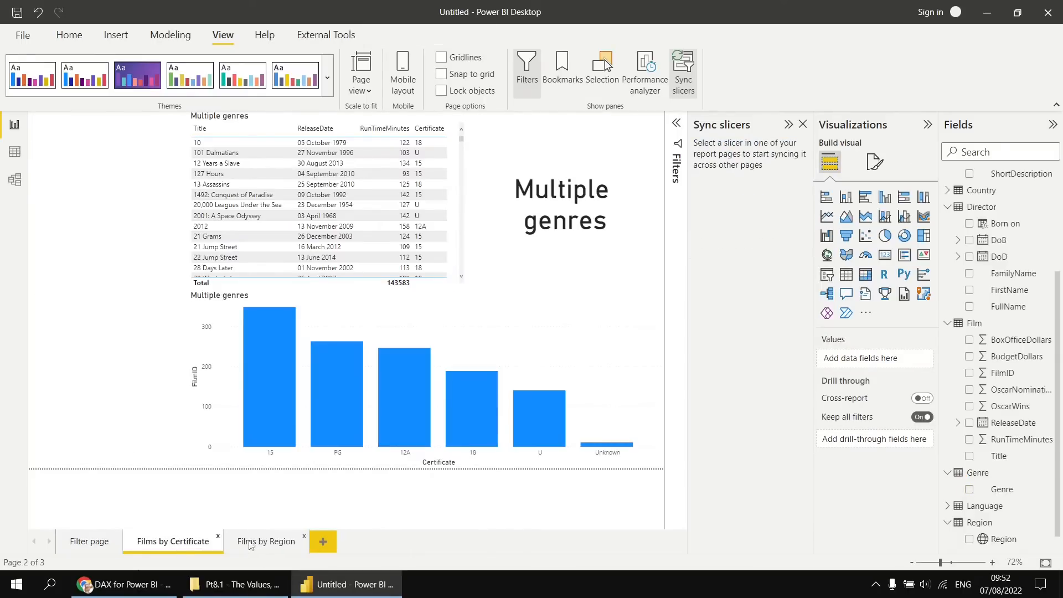
click(266, 548)
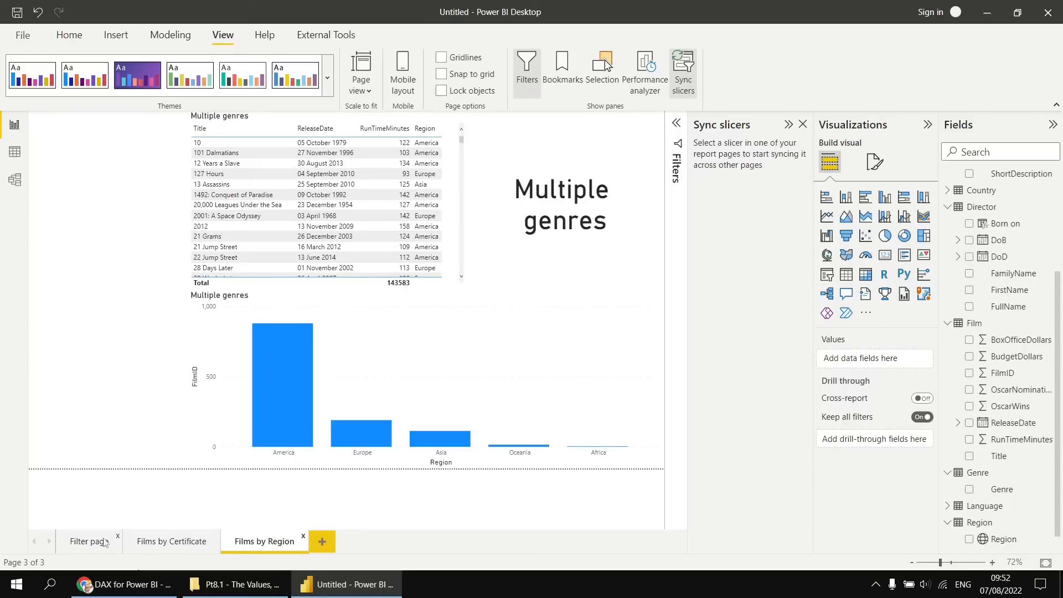
click(87, 543)
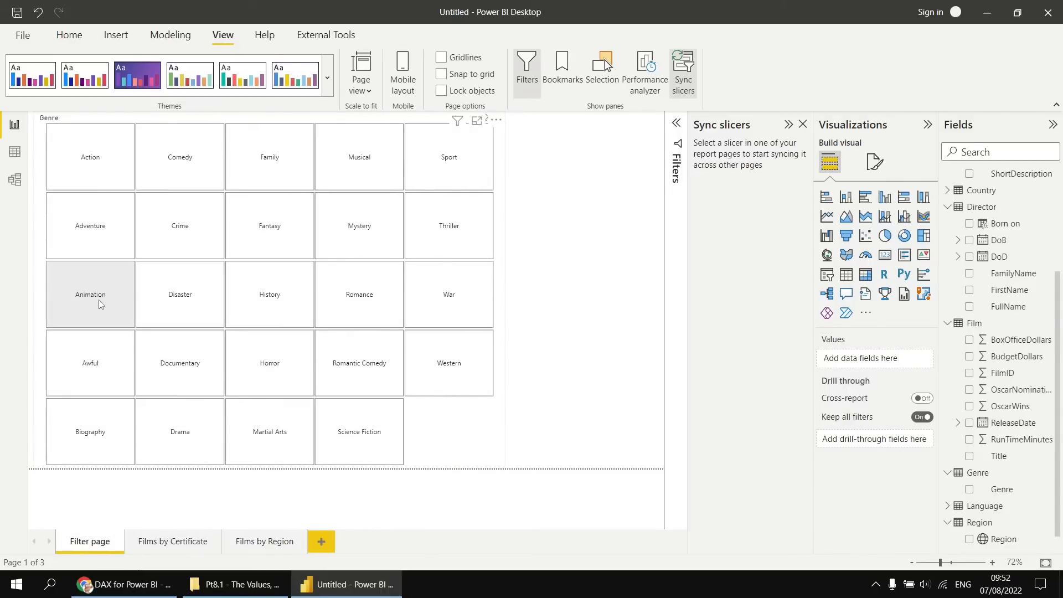
Select Animation in the Genre slicer and check the titles and visuals on both film pages.
click(98, 276)
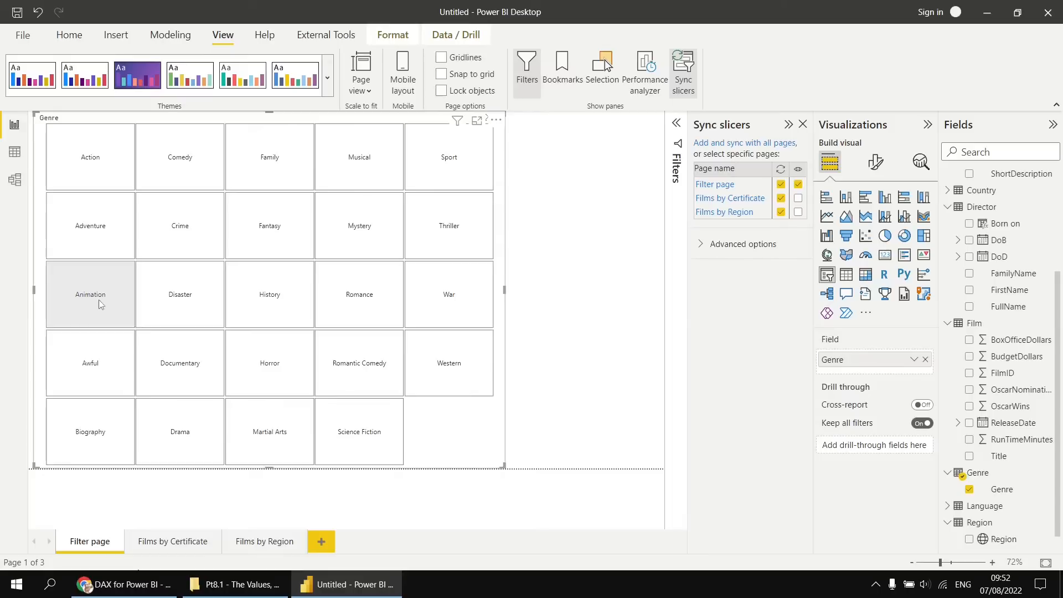
click(167, 542)
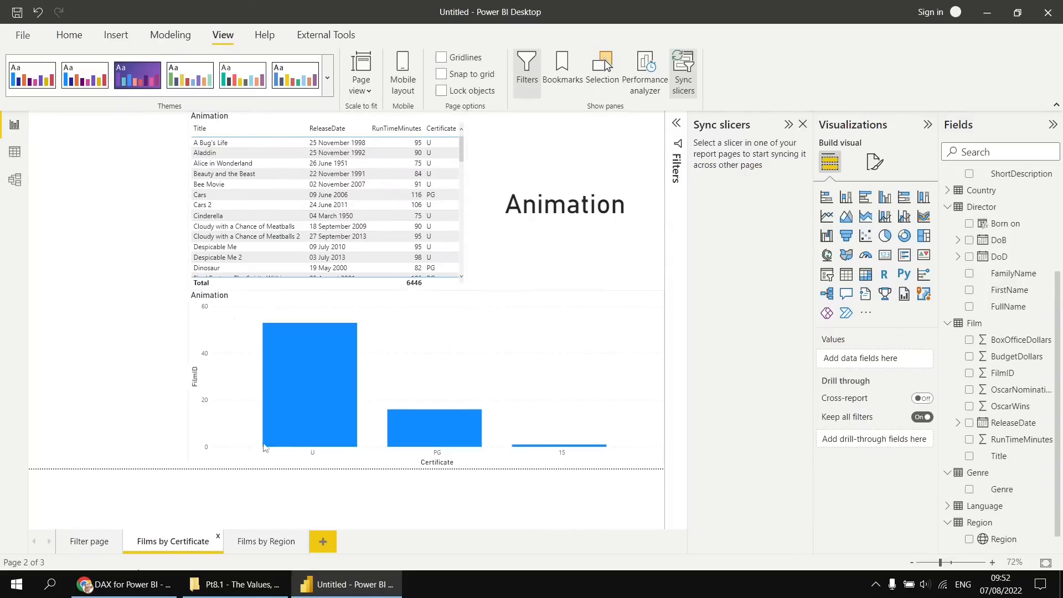
click(265, 546)
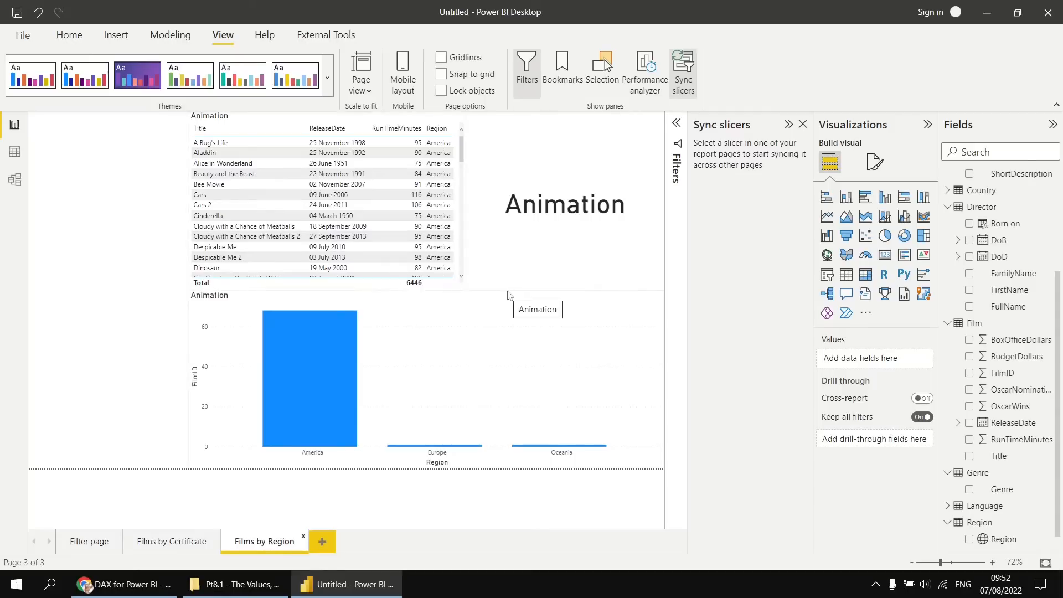
click(169, 542)
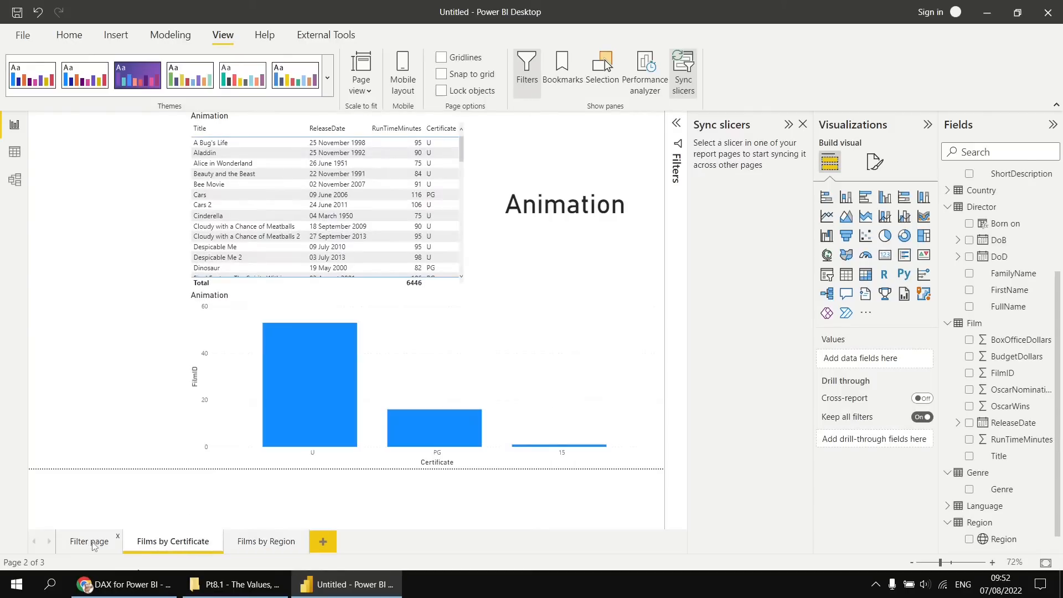
Add Crime, History and Documentary to the Genre slicer selection on Filter page and check both film pages.
click(93, 544)
click(182, 227)
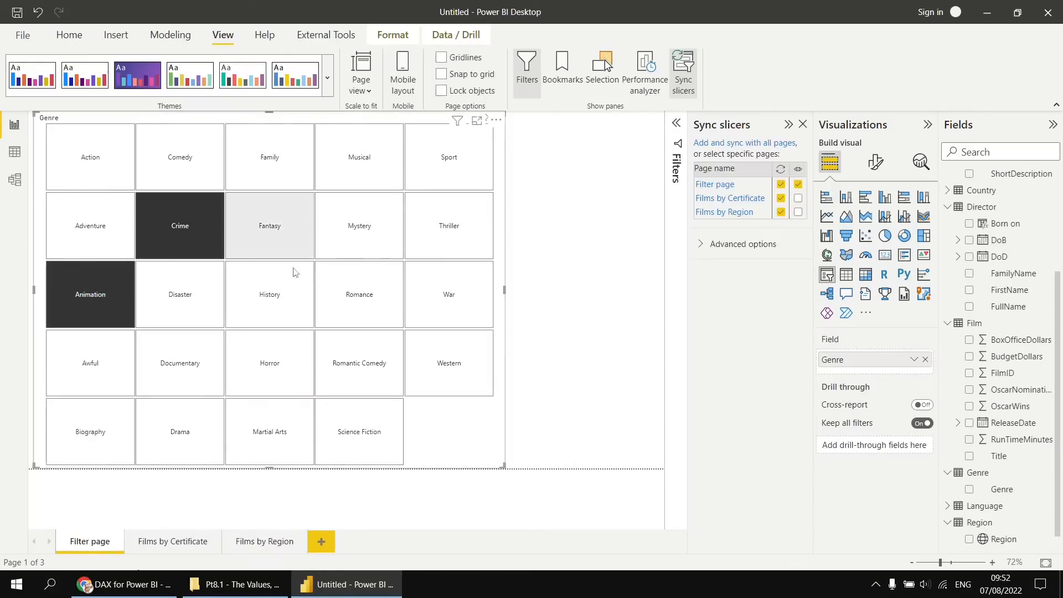
click(290, 304)
click(193, 371)
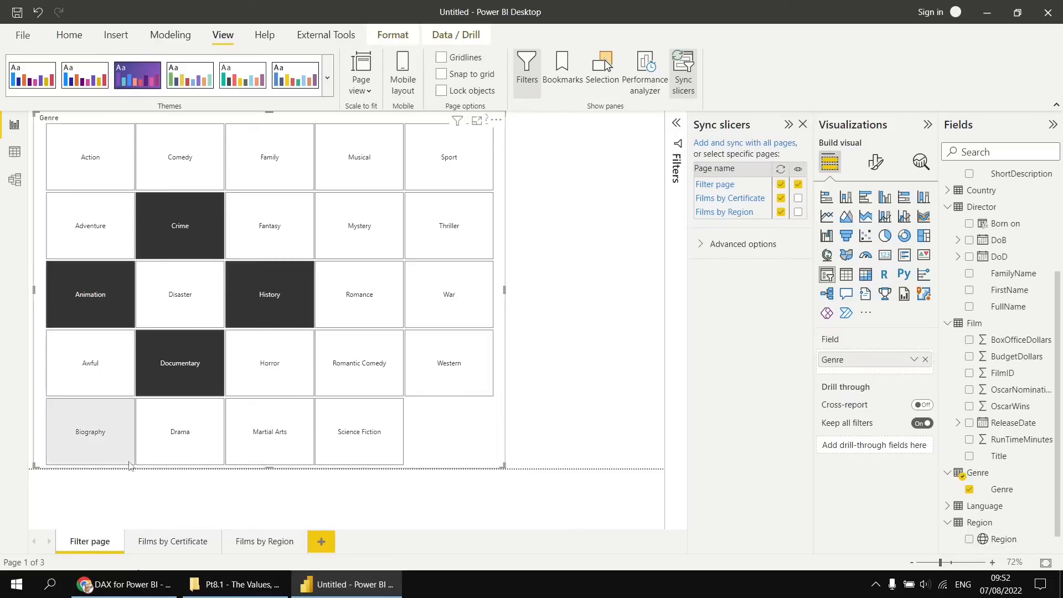
click(154, 546)
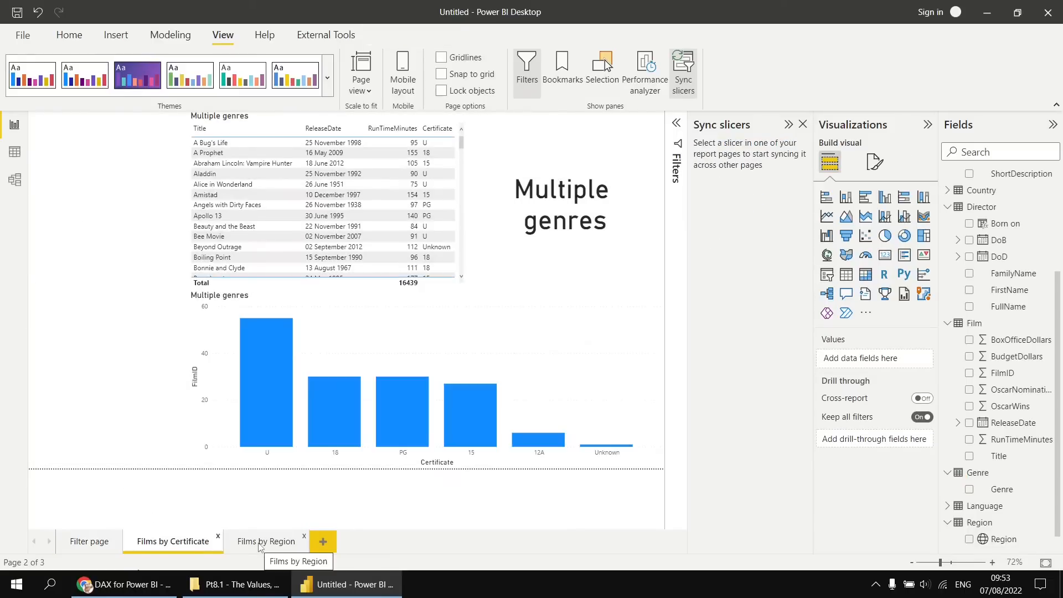
click(260, 545)
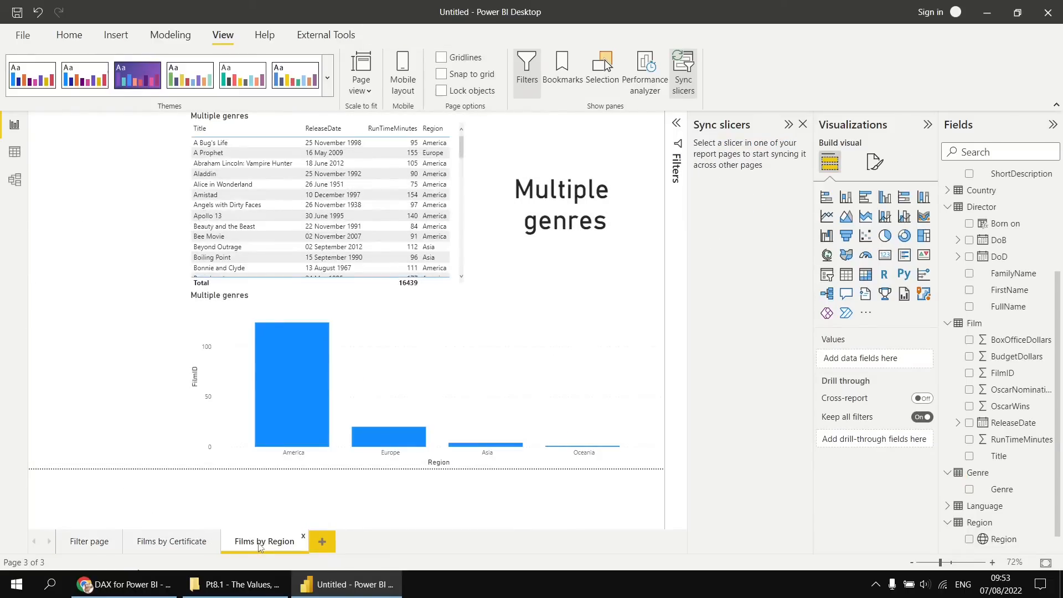
Deselect Documentary in the Genre slicer on Filter page and view both film pages again.
click(92, 545)
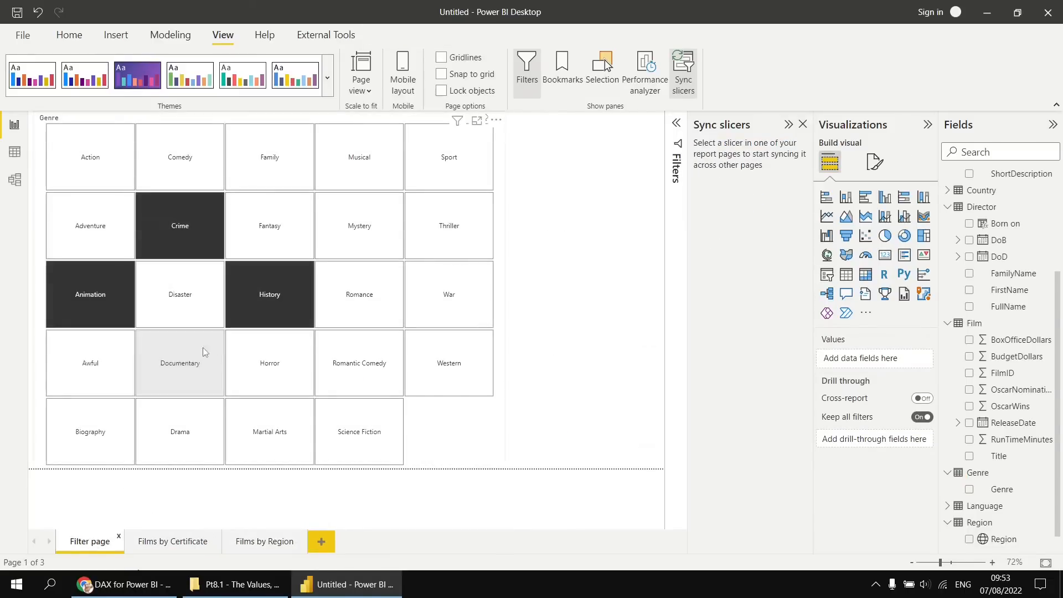
click(161, 545)
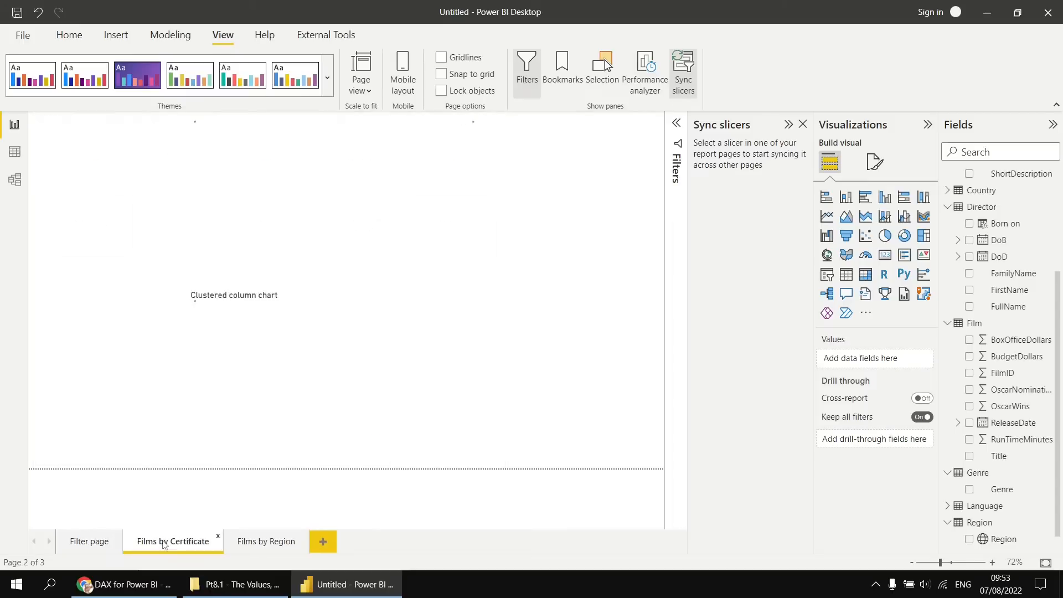
click(258, 548)
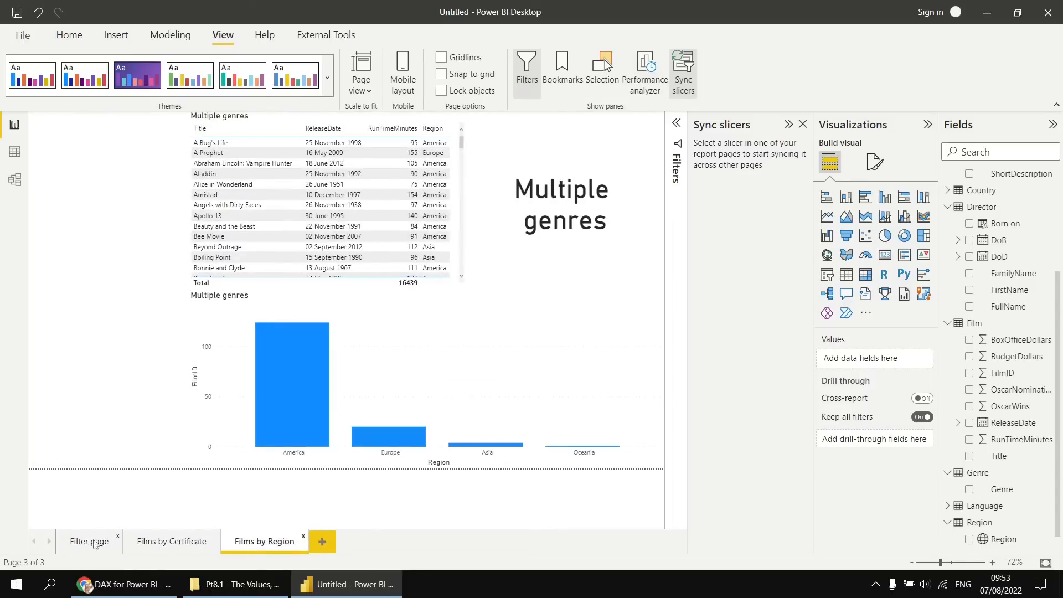
Clear the genre selection, show the slicer on both film pages again, turn off syncing for all three pages and close the sync settings.
click(78, 547)
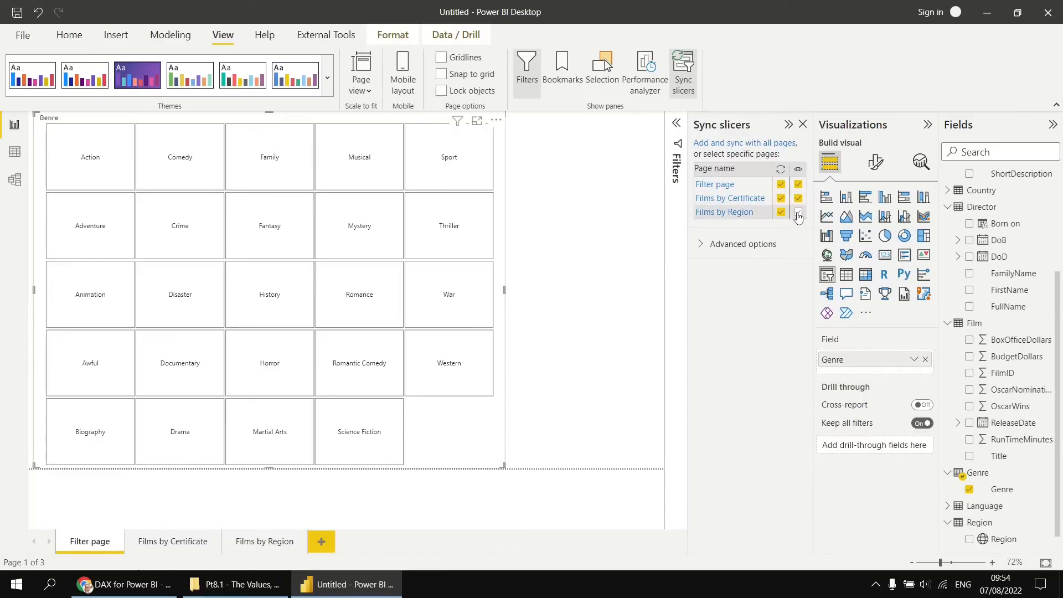
click(780, 184)
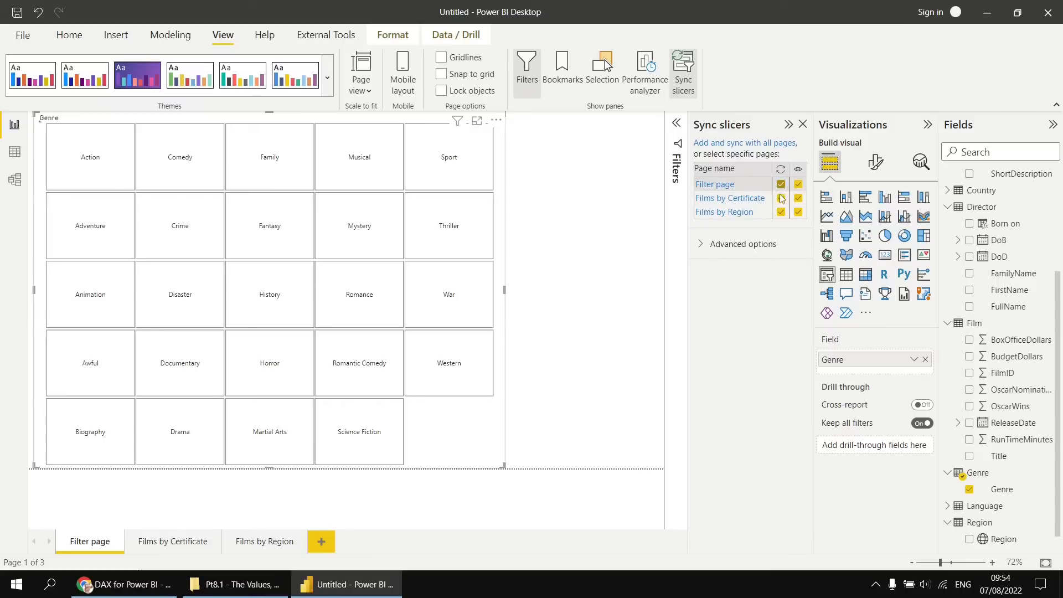
click(780, 199)
click(780, 212)
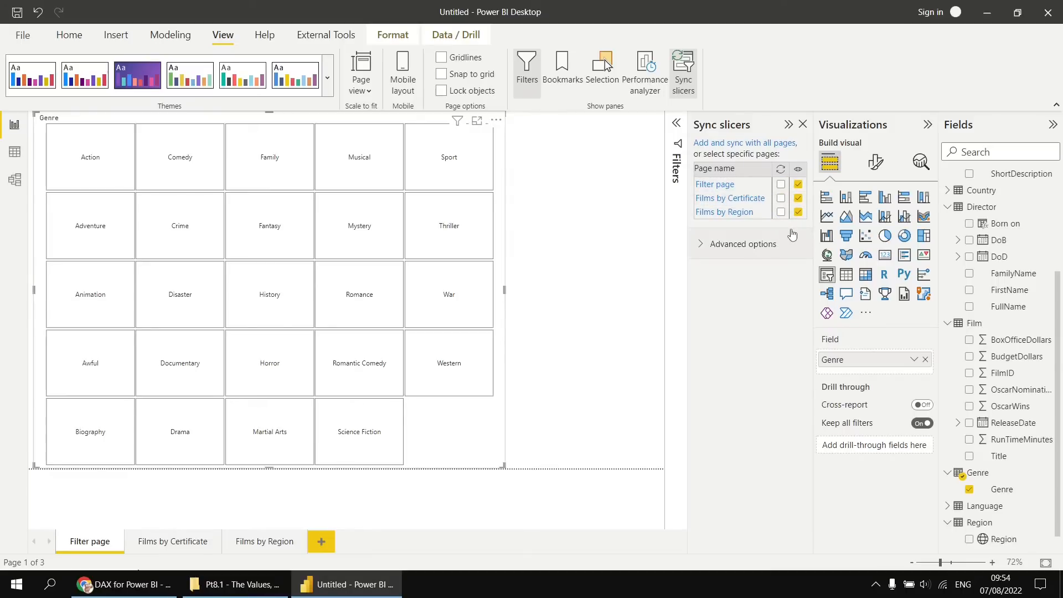
click(803, 125)
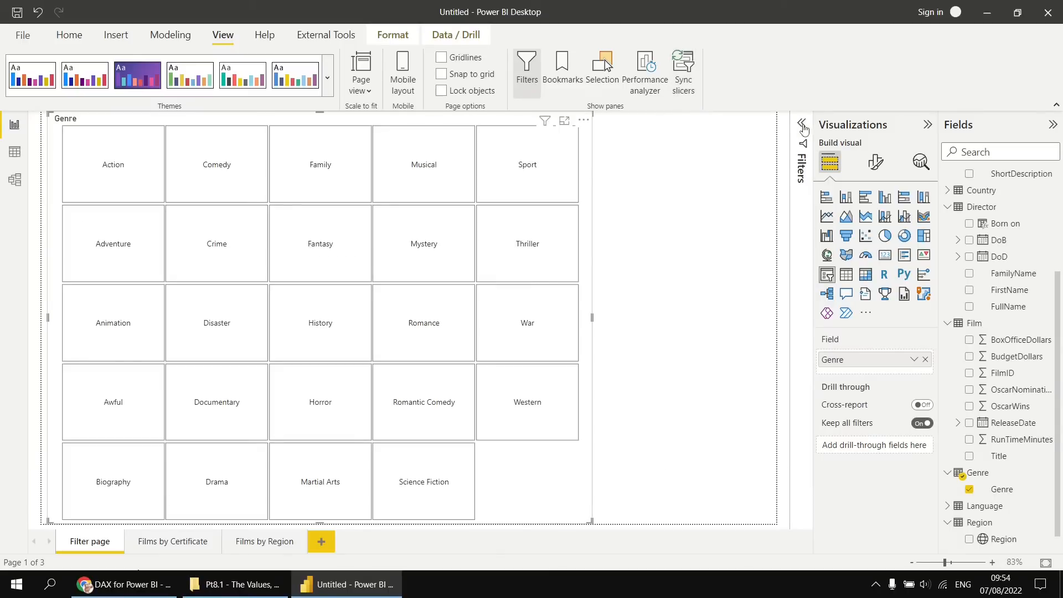
Remove the Genre slicers from the Films by Certificate and Films by Region pages.
click(163, 542)
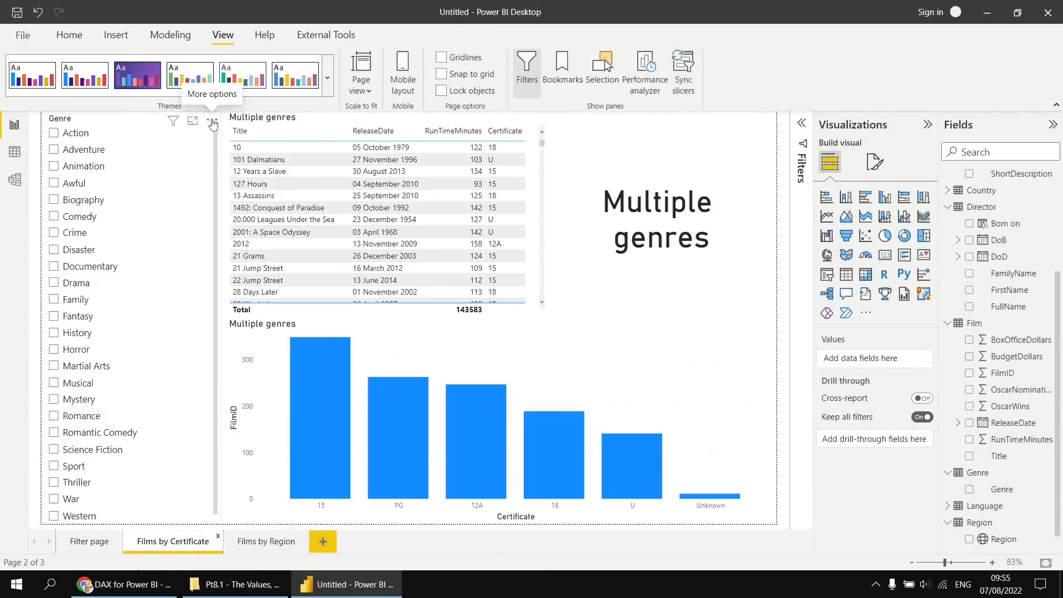
click(212, 123)
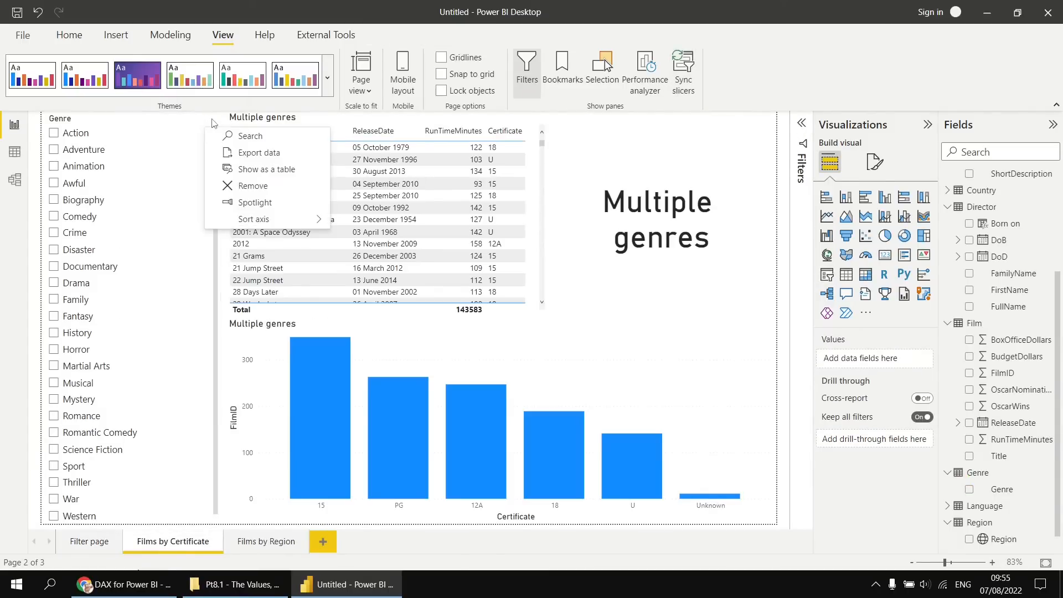
click(231, 187)
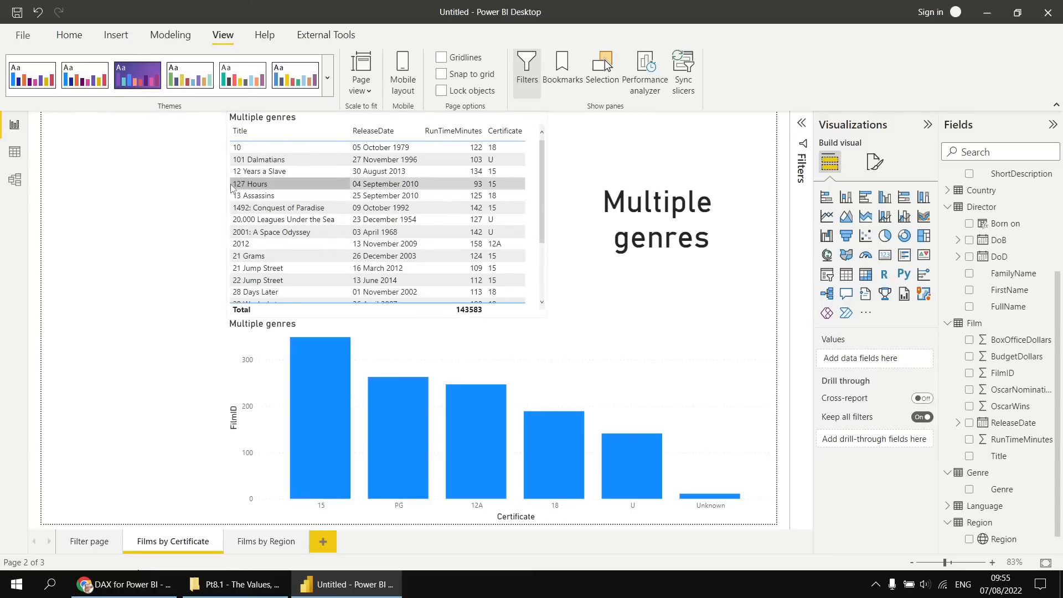
click(262, 542)
click(213, 124)
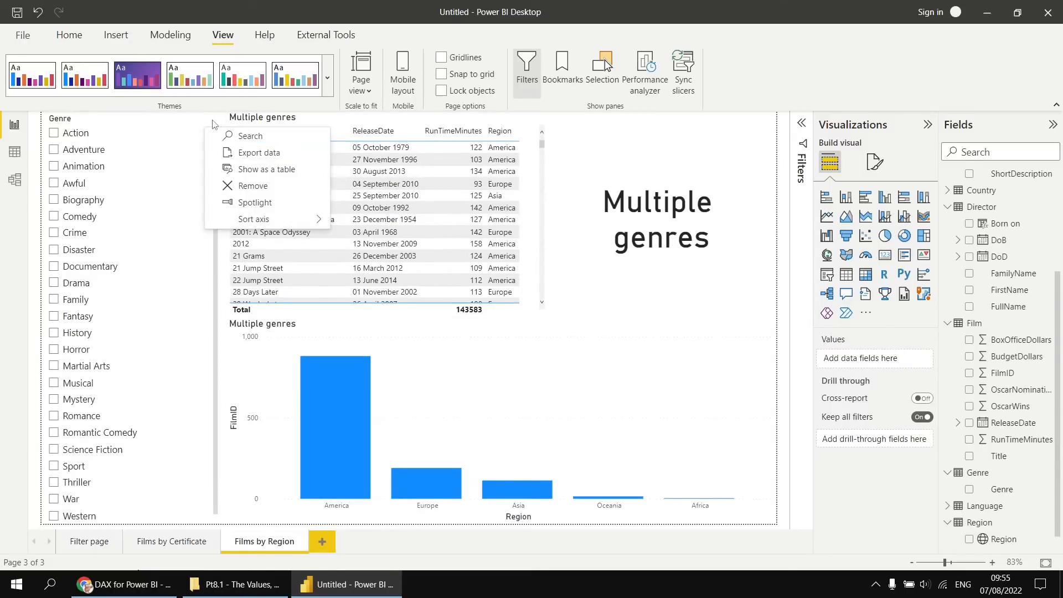
click(232, 186)
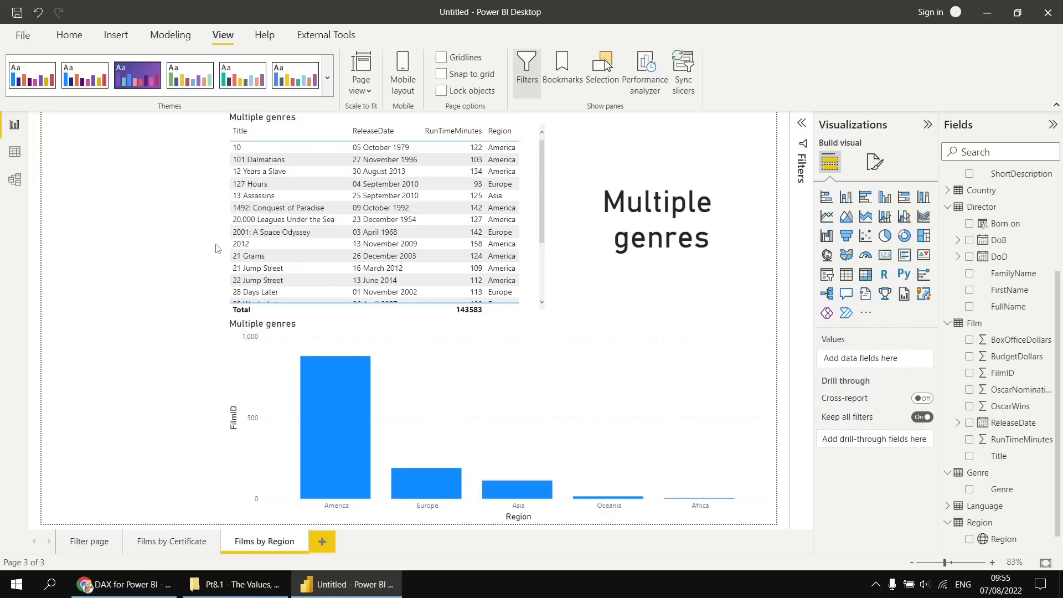
Convert the Genre slicer on Filter page into a clustered bar chart with FilmID on the X-axis.
click(86, 542)
click(514, 483)
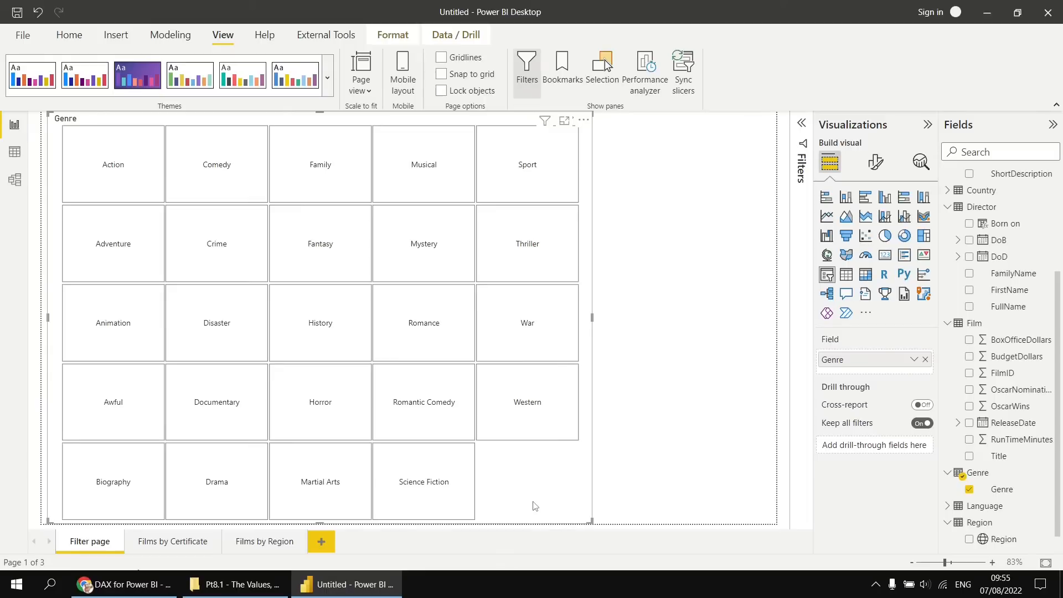
click(867, 200)
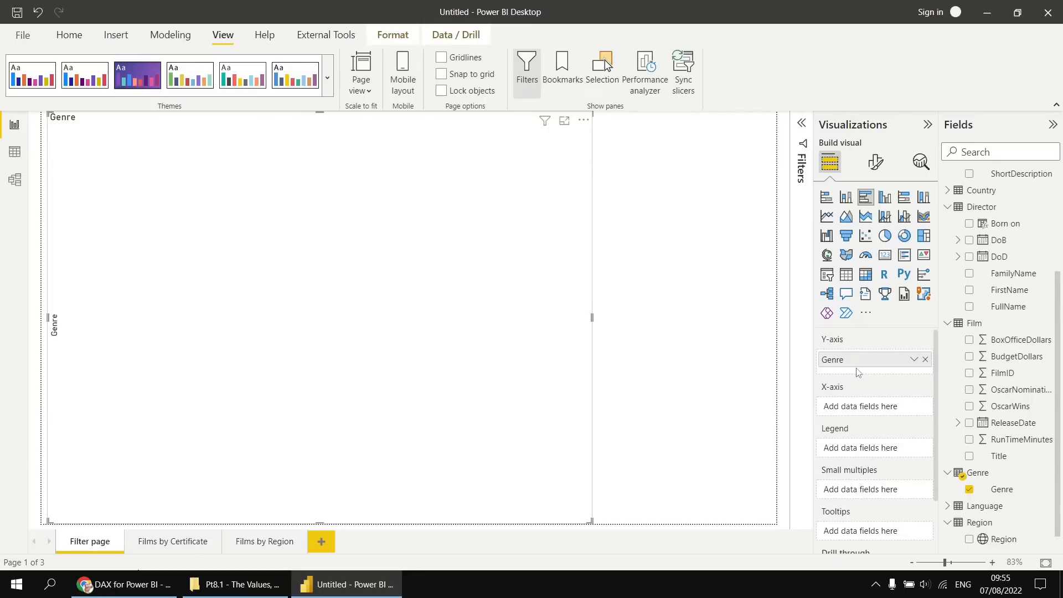
click(968, 373)
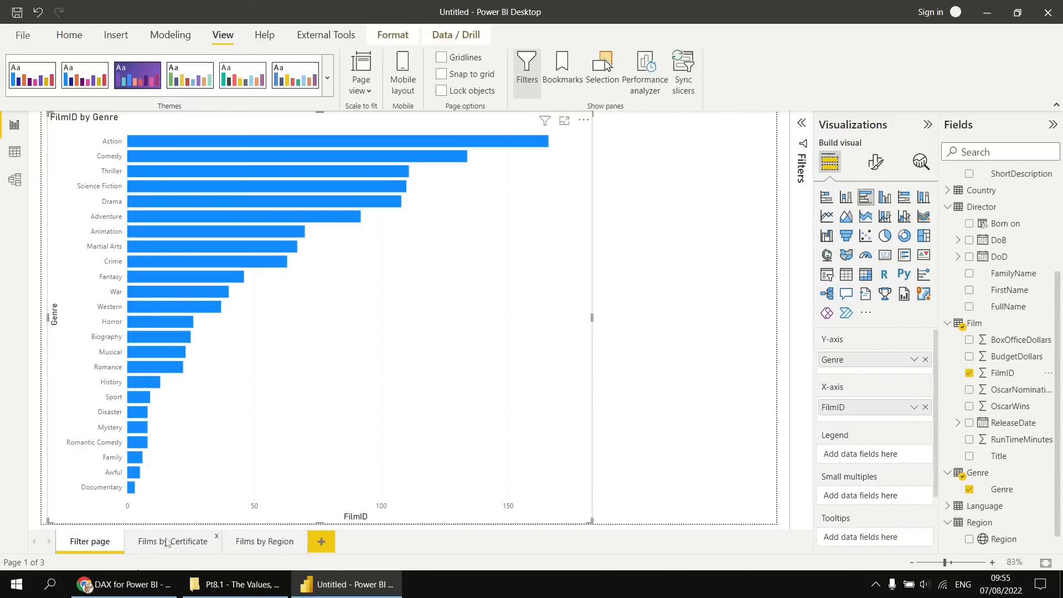
Try drilling through from the Action bar with drill-through mode enabled, and turn the mode off again.
mouse_move(293, 175)
click(456, 34)
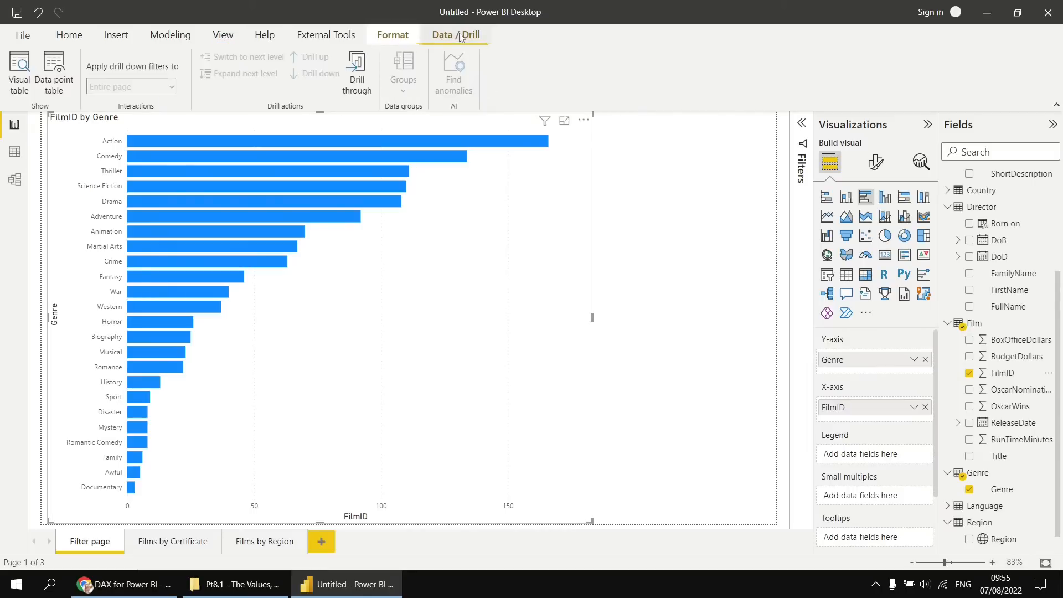
click(357, 75)
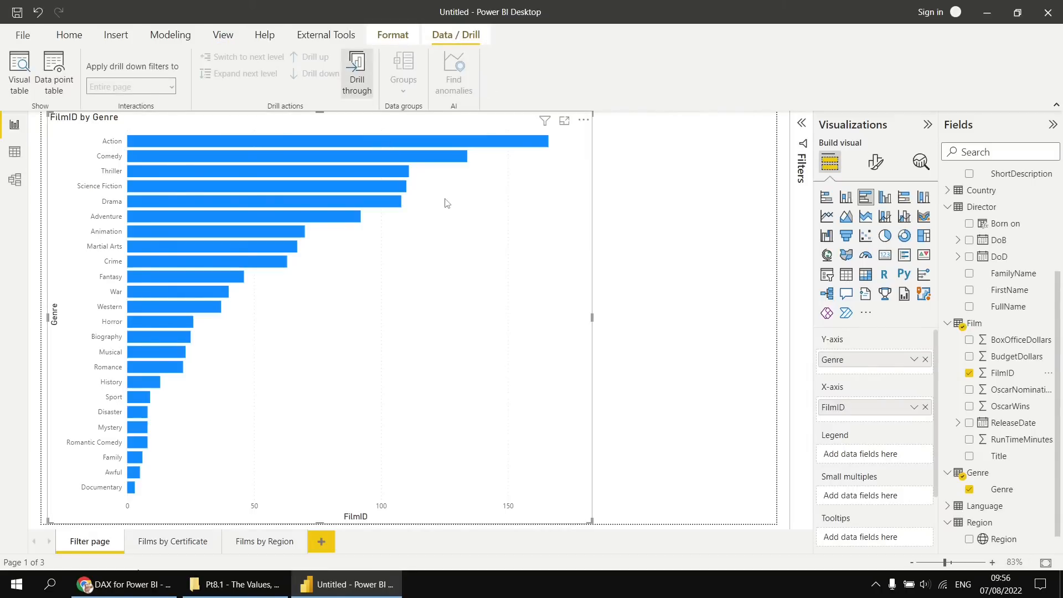
click(487, 145)
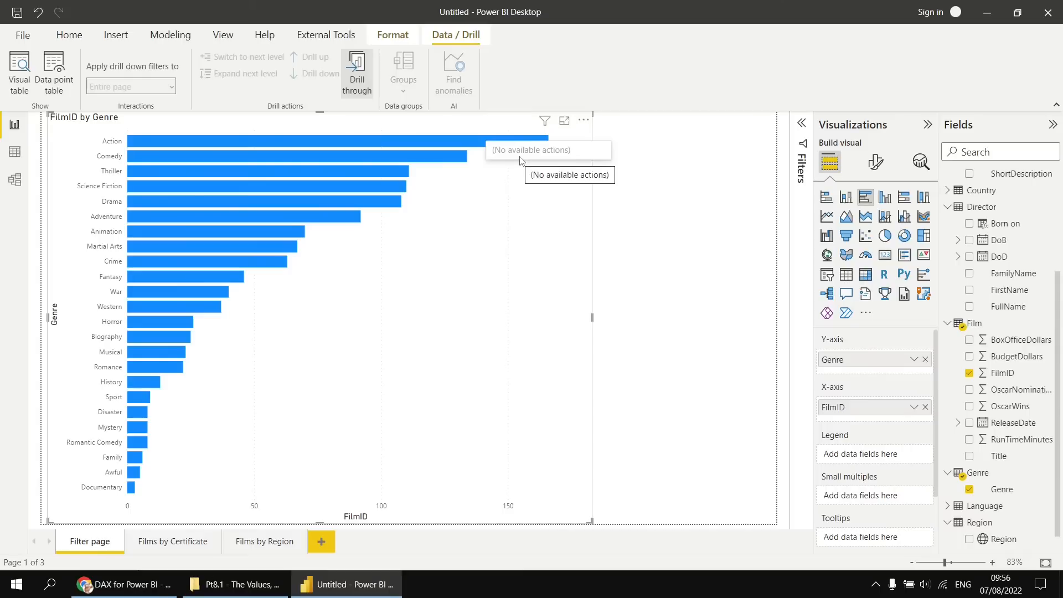
click(356, 77)
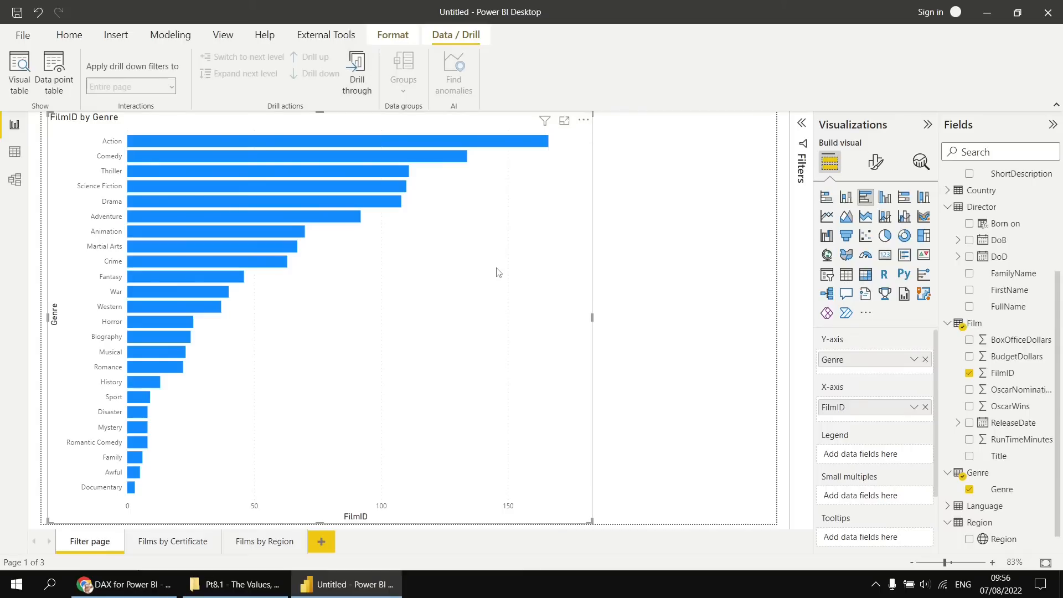
Highlight the Action, Comedy, Thriller and Science Fiction bars one at a time, finishing on Thriller.
click(480, 143)
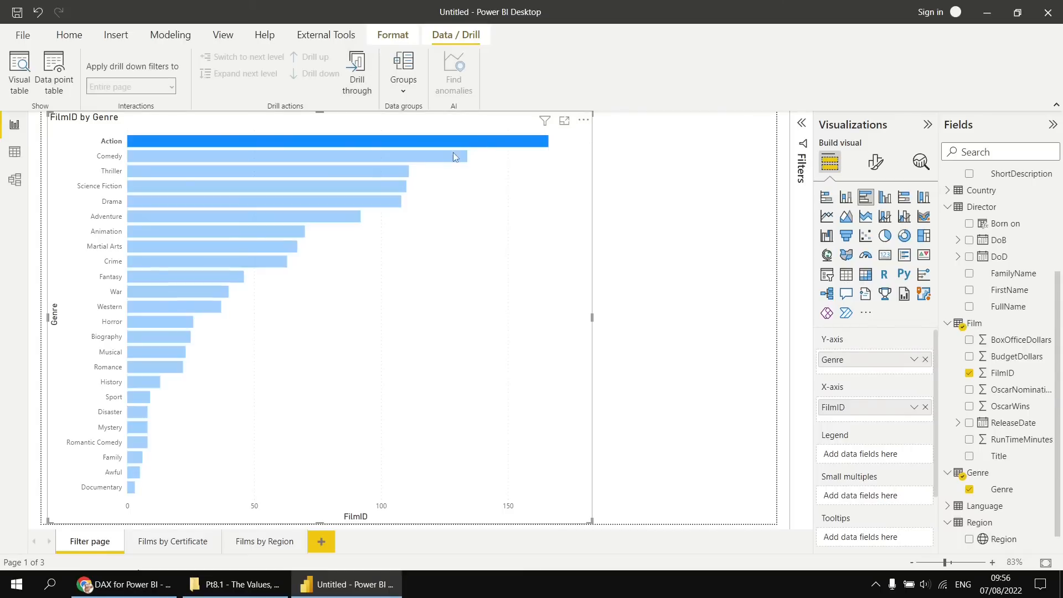
click(422, 158)
click(389, 171)
click(383, 185)
click(386, 173)
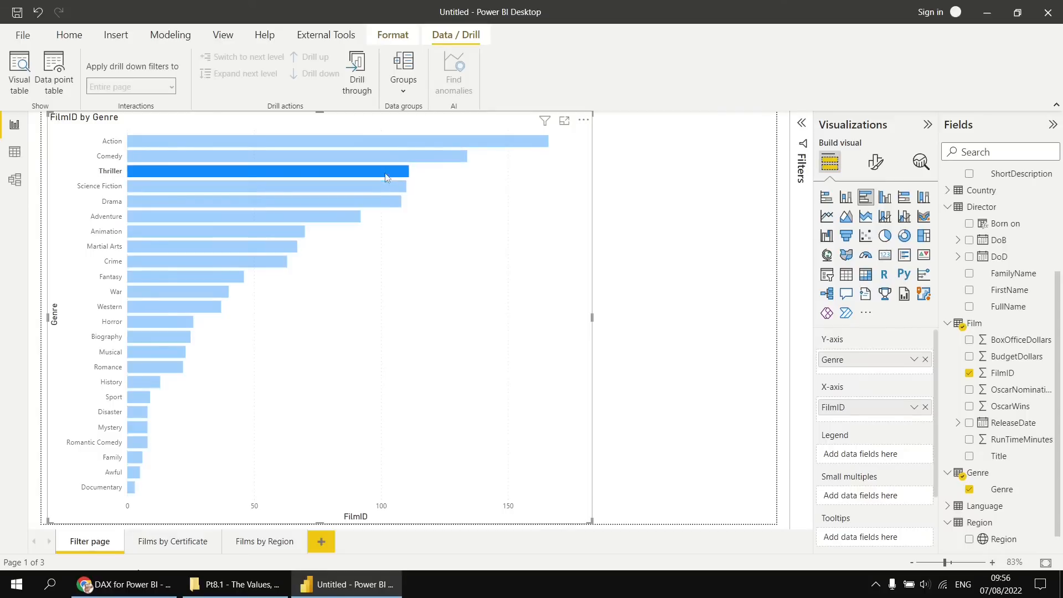
Clear the Thriller highlight and add Genre as the drill-through field on the Films by Certificate and Films by Region pages.
click(391, 173)
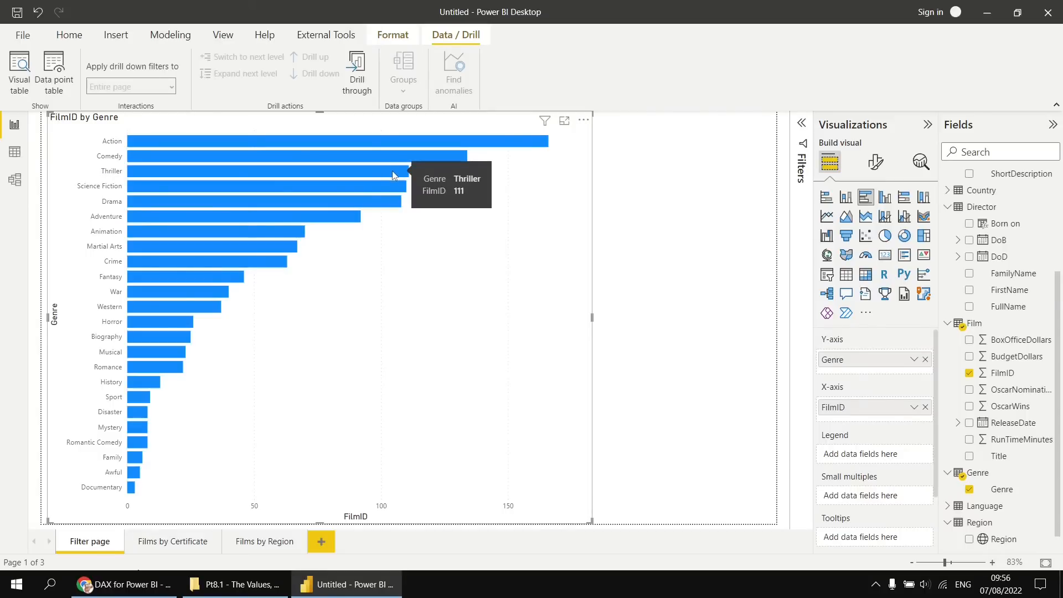
click(166, 542)
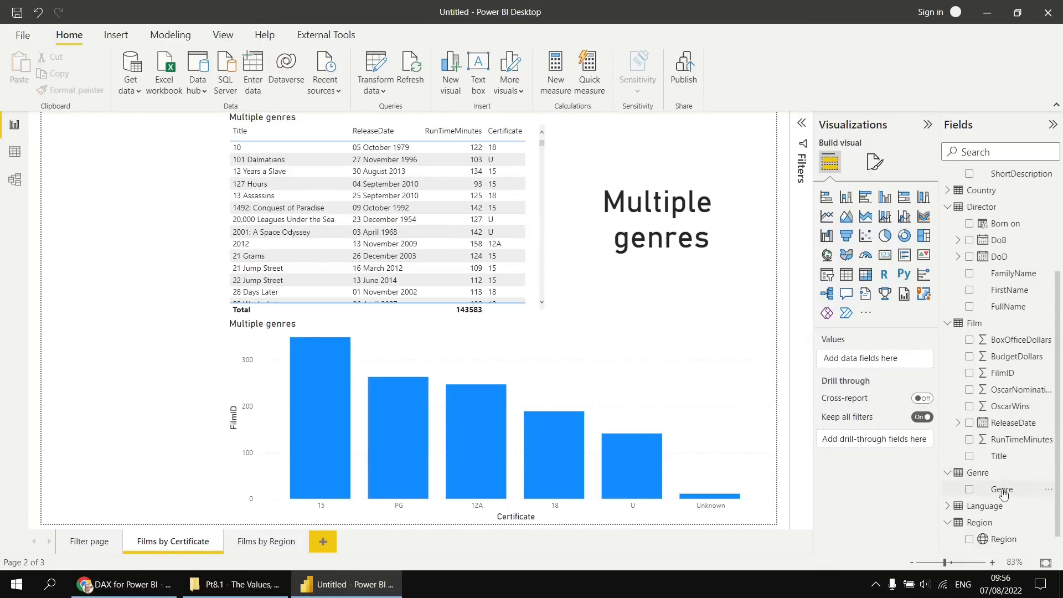
drag(1003, 492, 897, 440)
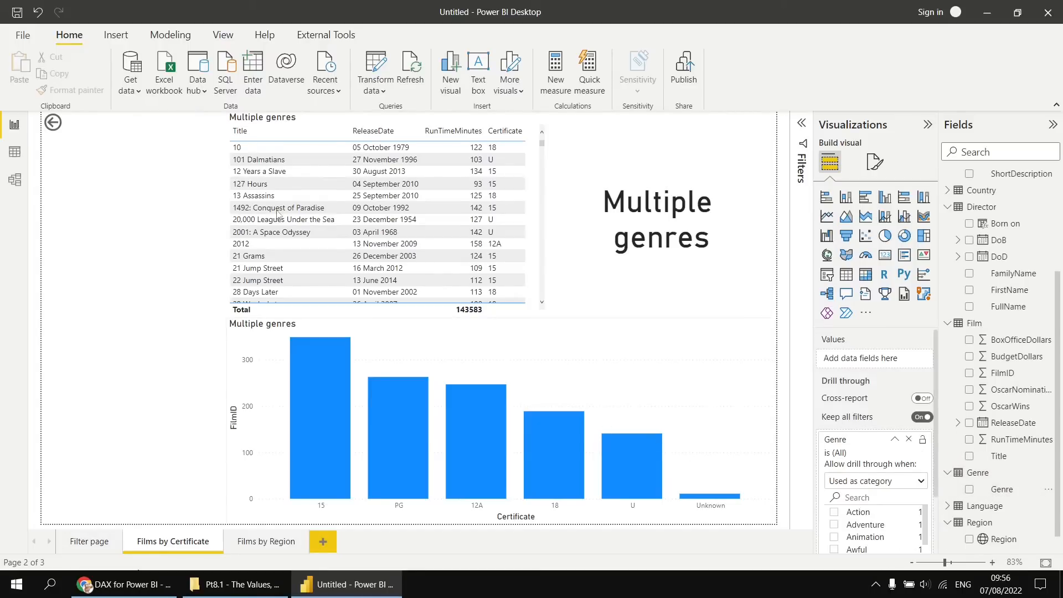
click(72, 130)
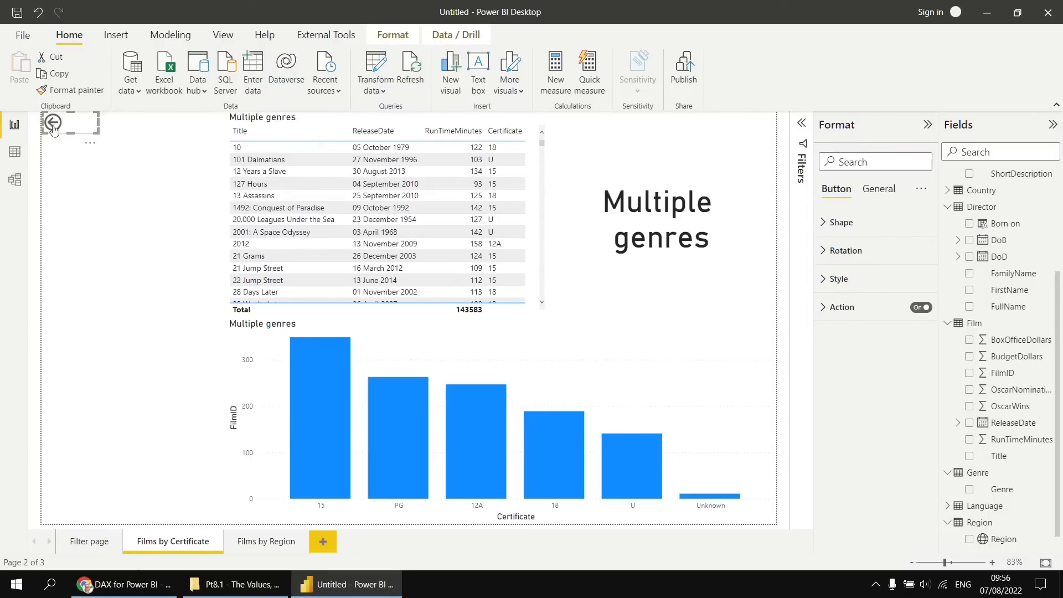
click(144, 295)
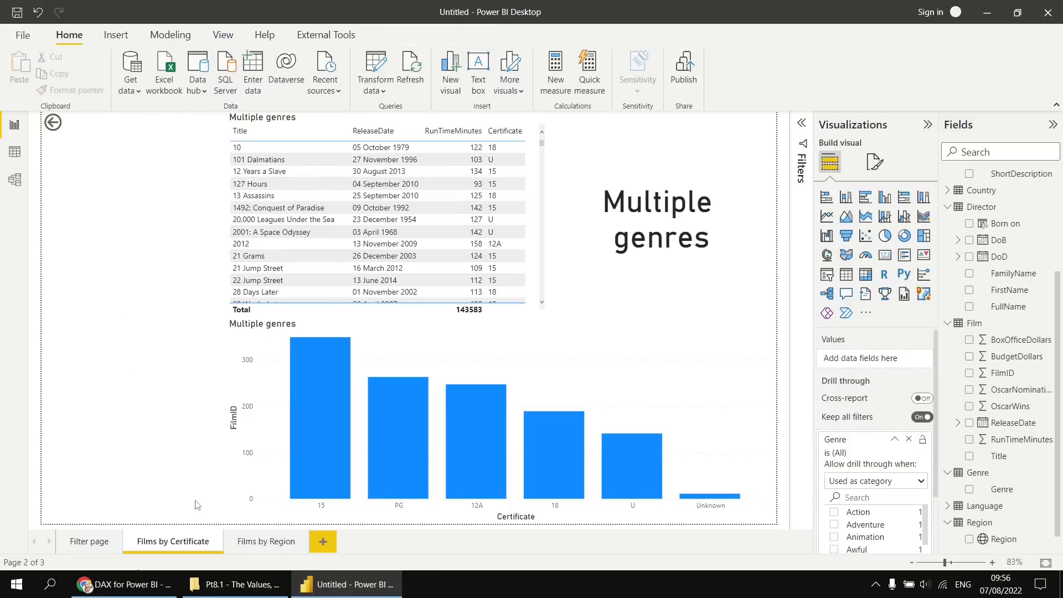
click(256, 545)
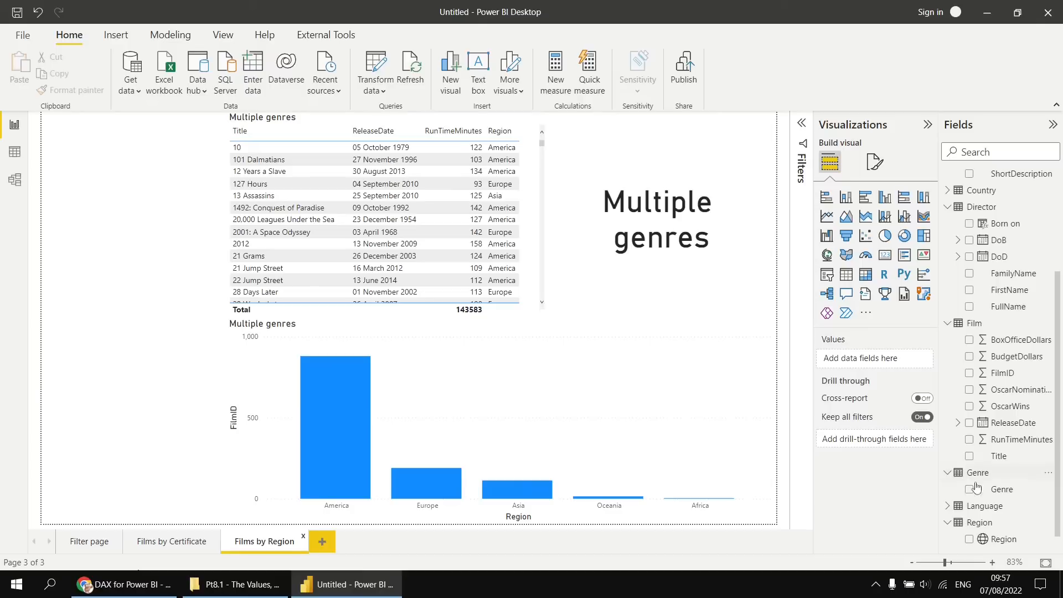
drag(999, 490, 898, 440)
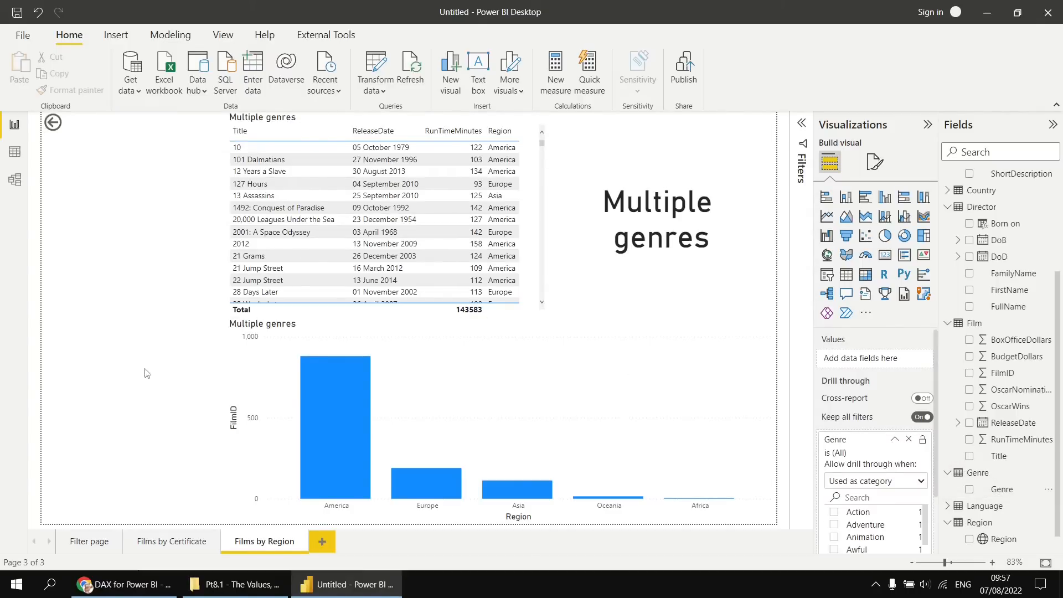
Drill through from the Action bar on Filter page to Films by Region, and return with the back button.
click(89, 543)
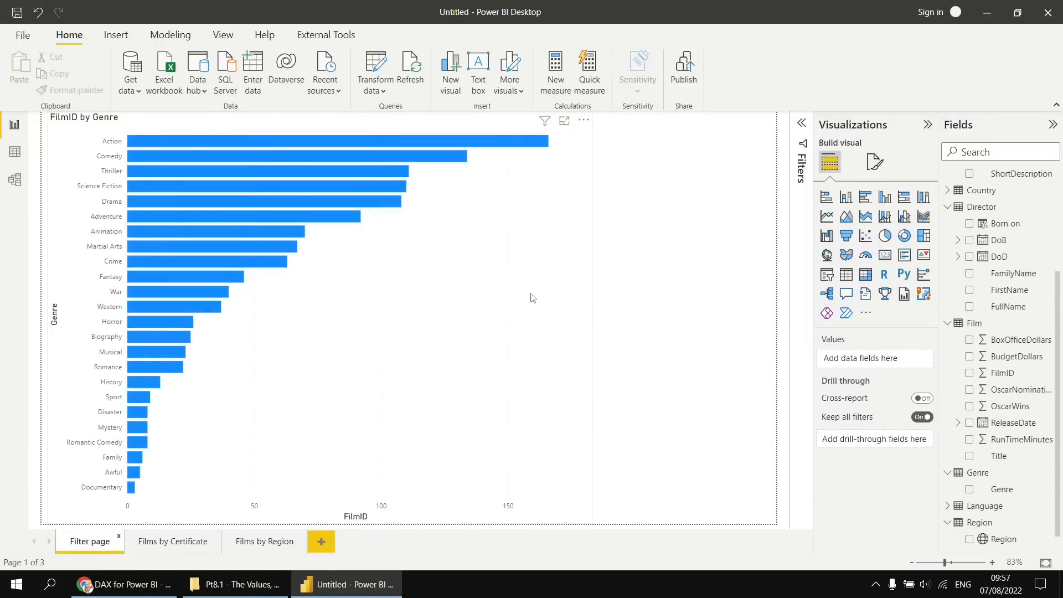
click(564, 311)
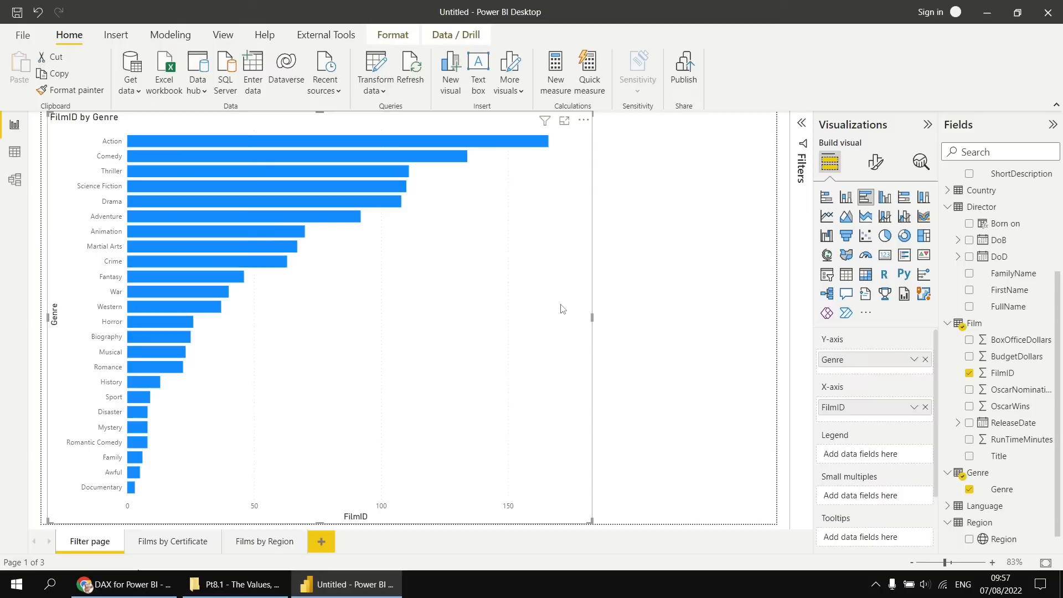
click(454, 35)
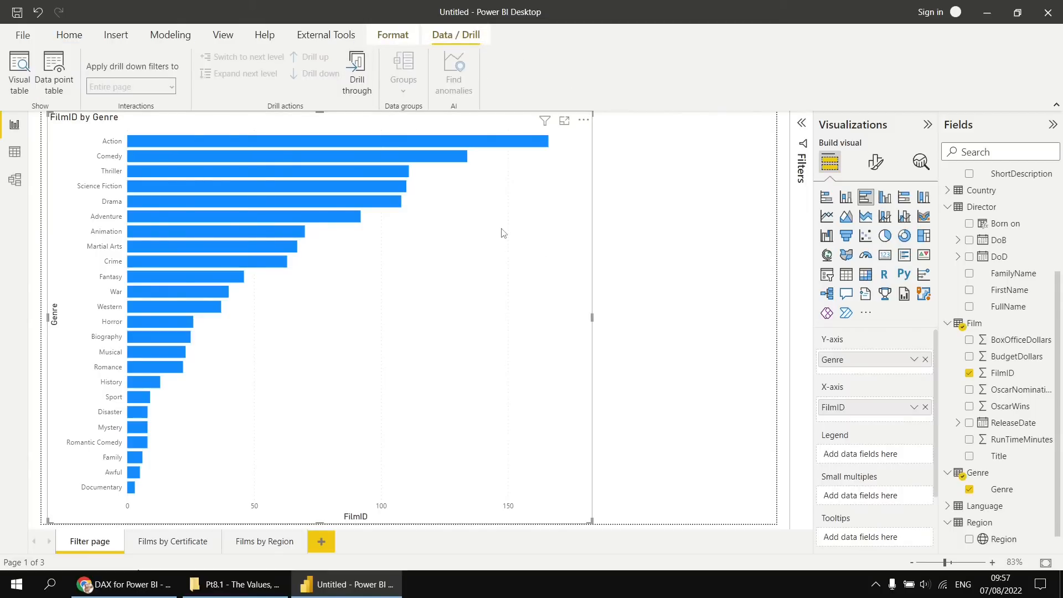
right_click(490, 146)
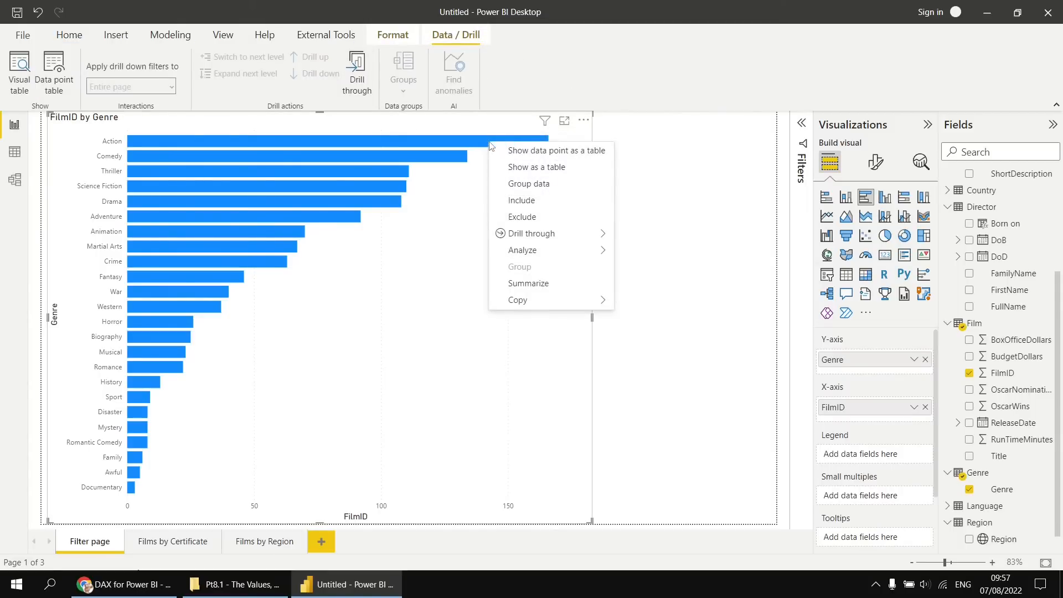
mouse_move(496, 233)
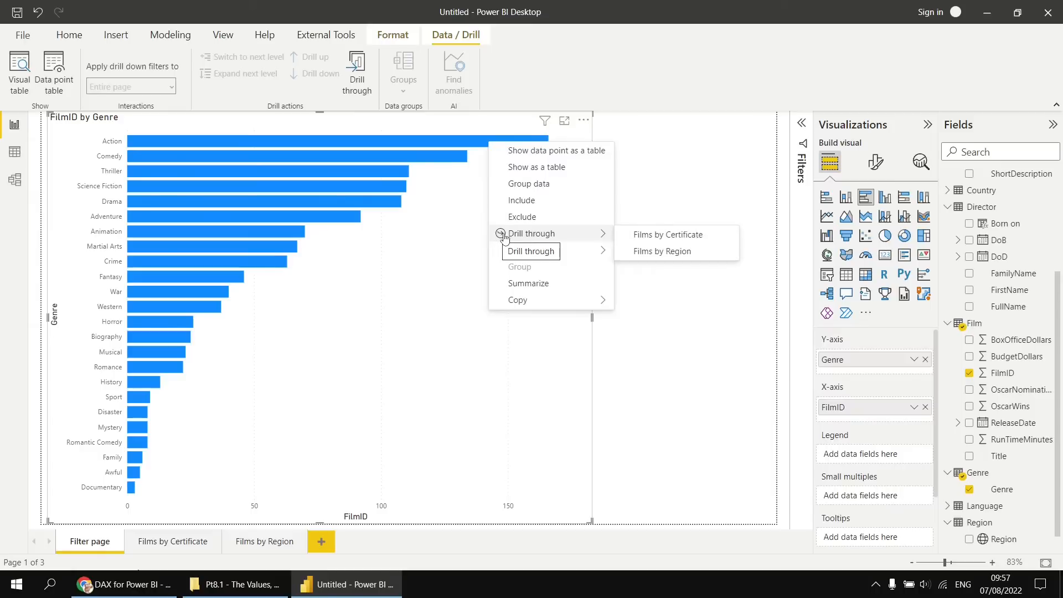
click(647, 254)
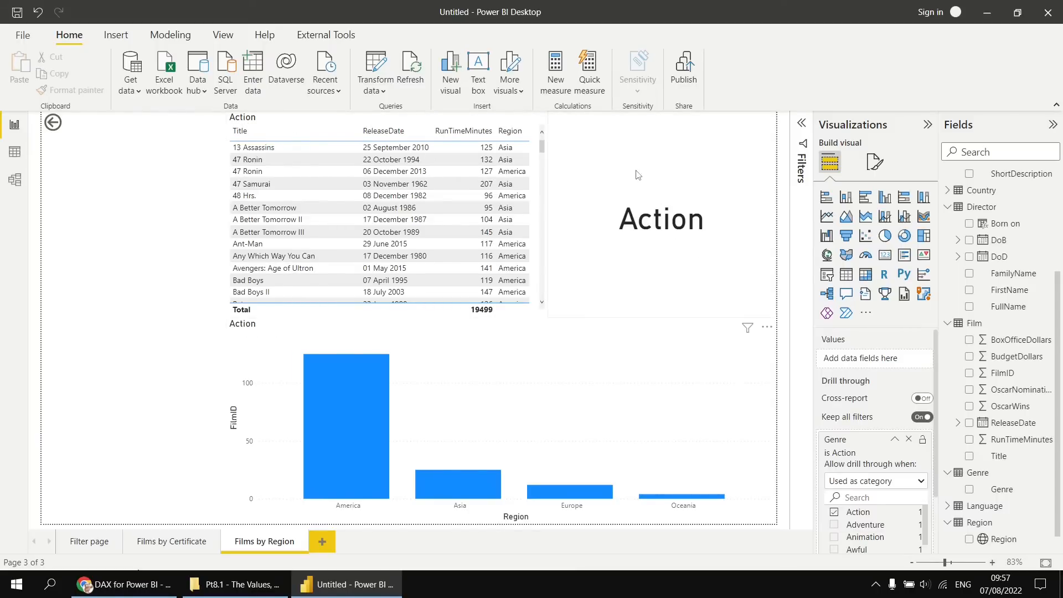
ctrl+click(53, 125)
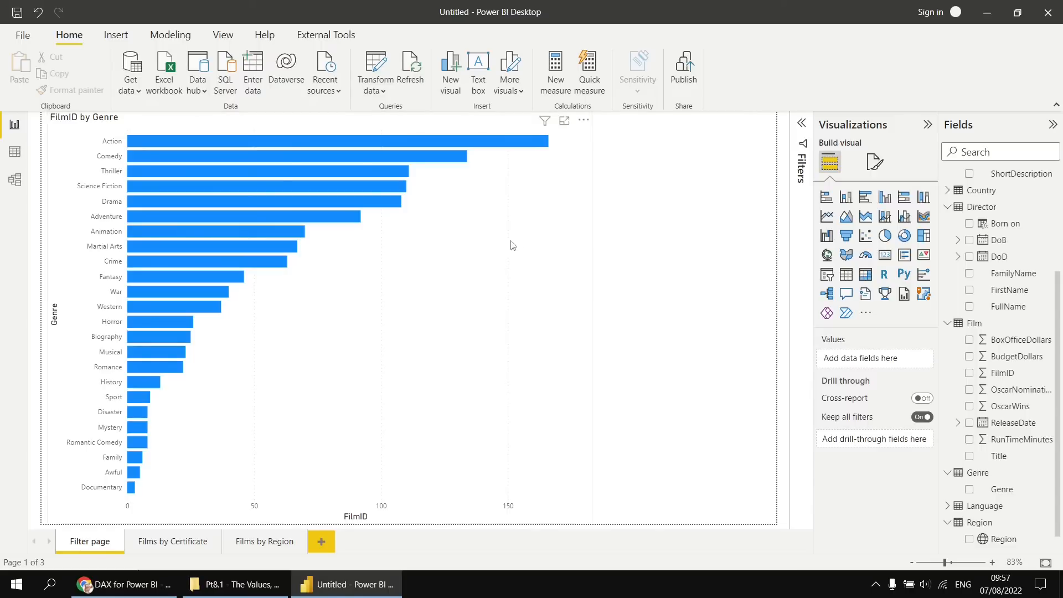
Turn on drill-through mode for the genre chart, drill through from Comedy to Films by Certificate, and go back.
click(542, 276)
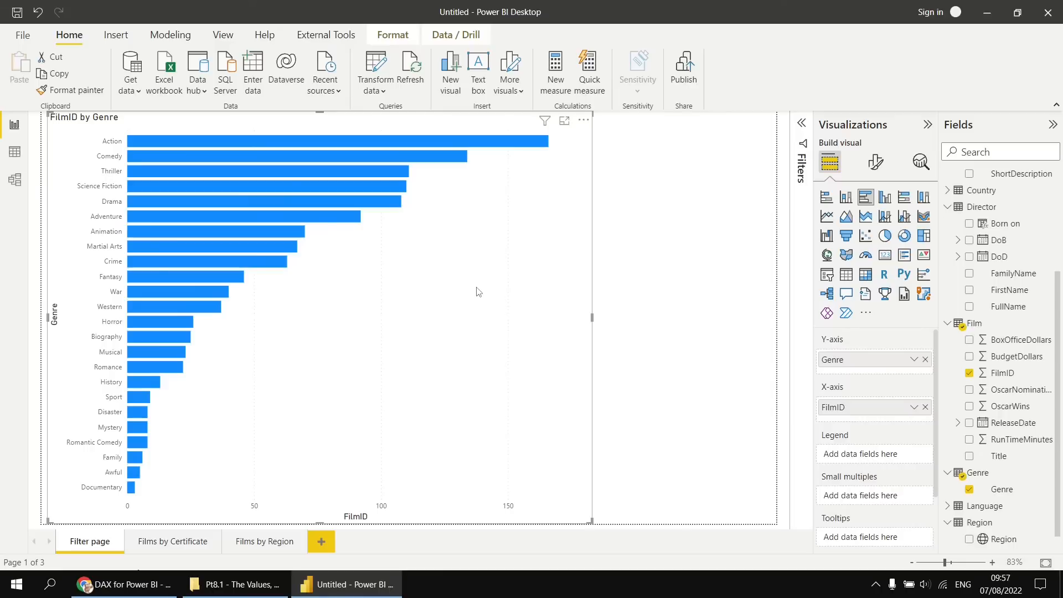
click(458, 37)
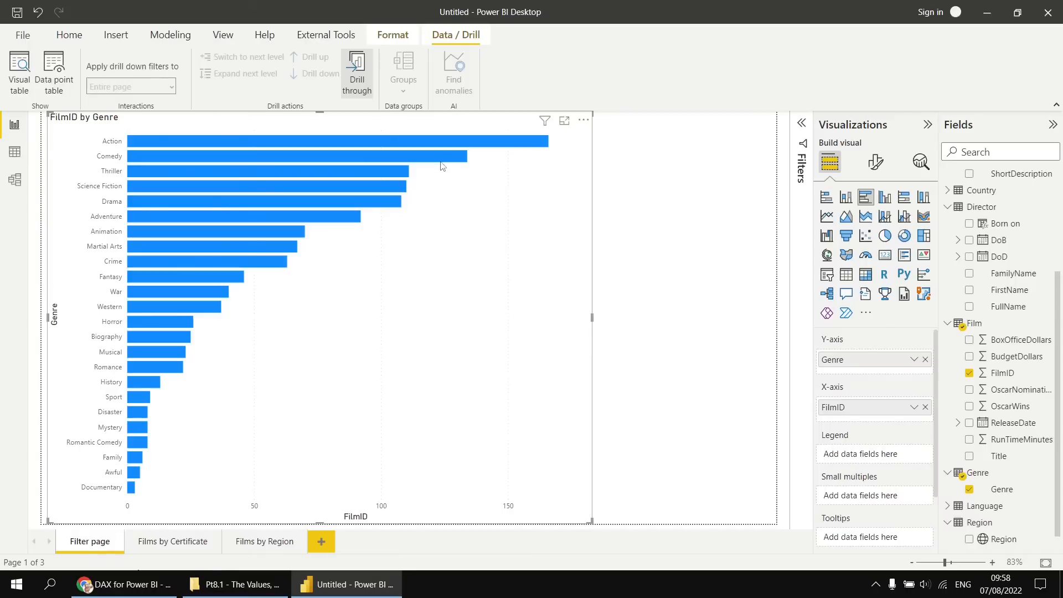
mouse_move(441, 160)
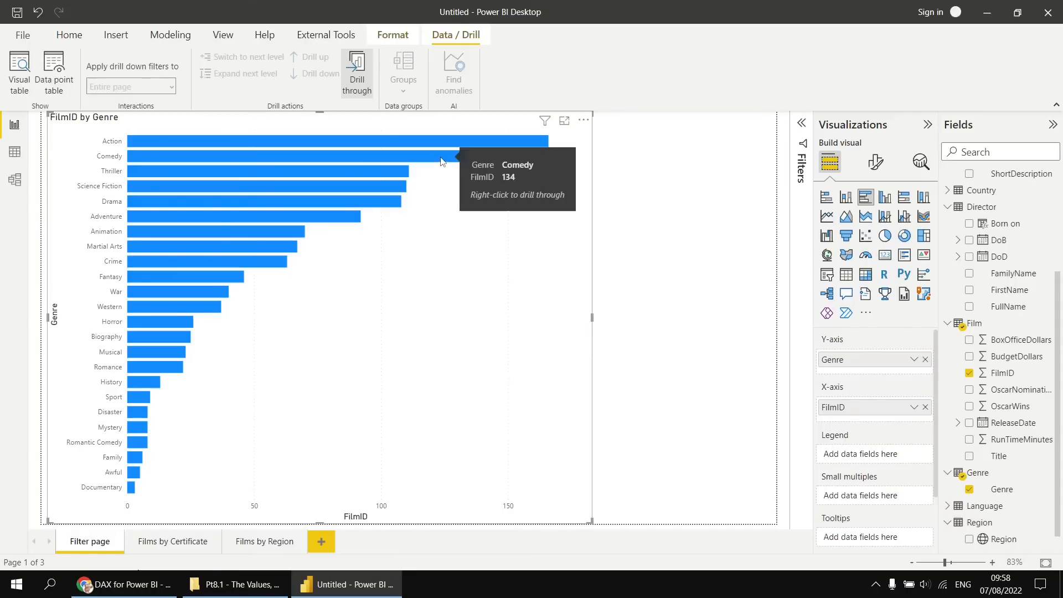
right_click(441, 160)
mouse_move(454, 173)
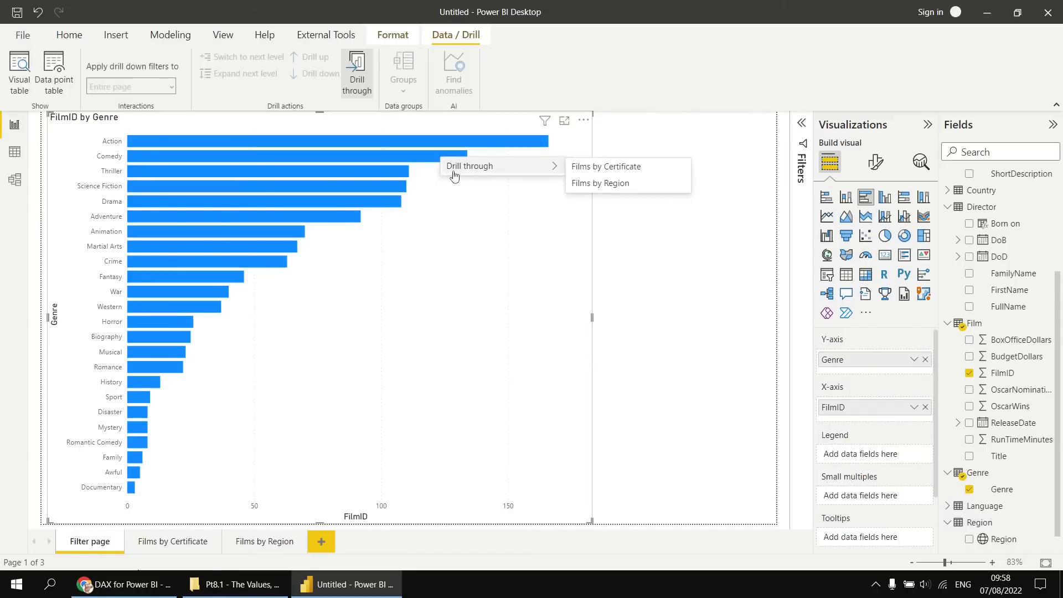
click(619, 168)
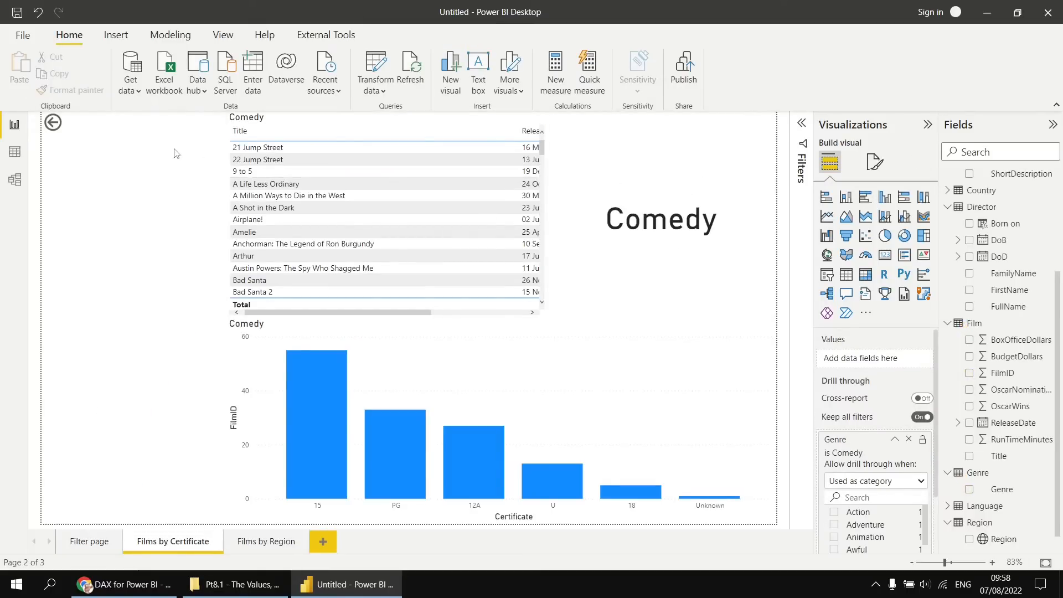
ctrl+click(53, 124)
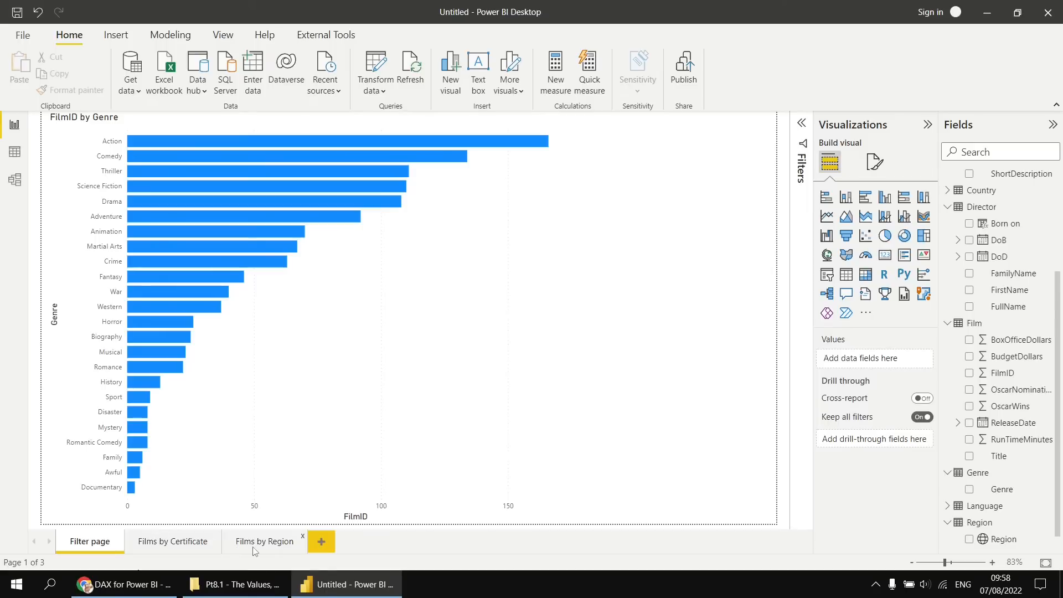
Hide the Films by Certificate and Films by Region pages.
right_click(190, 545)
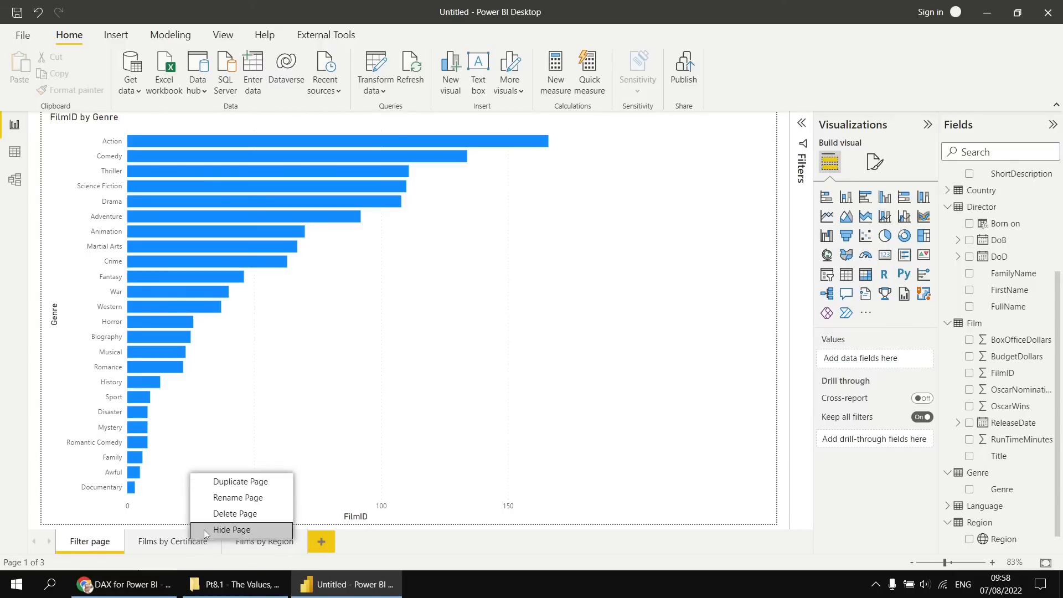
click(204, 530)
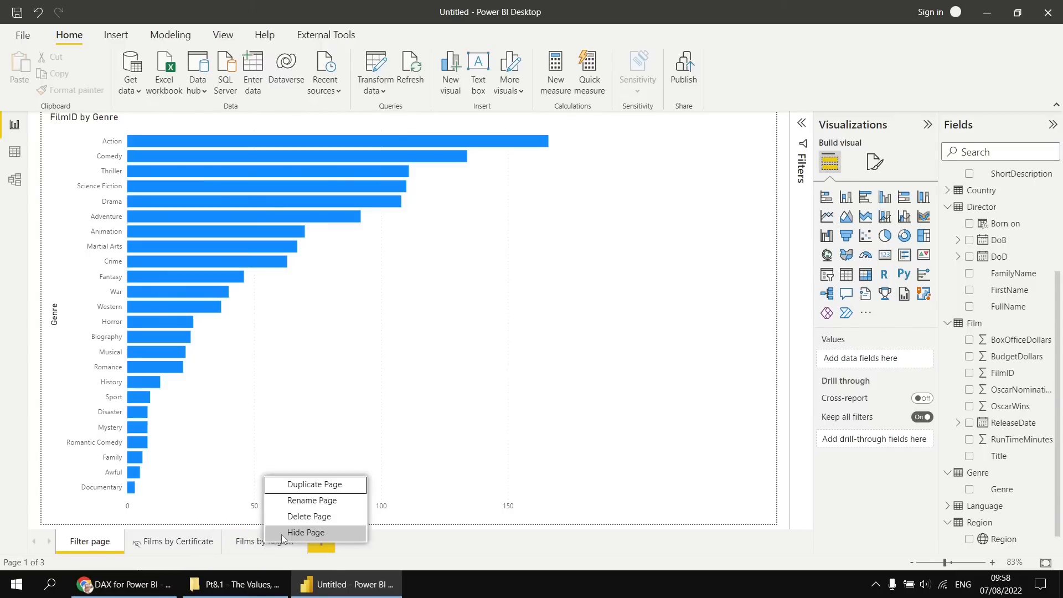
click(282, 533)
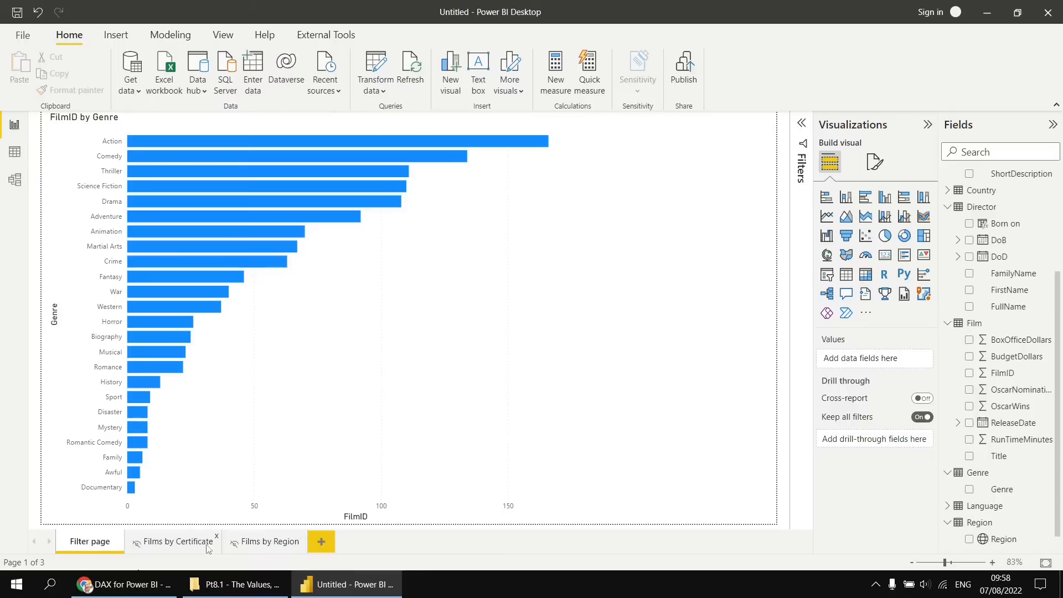
View the hidden Films by Certificate and Films by Region pages in turn, and return to Filter page.
click(207, 545)
click(267, 546)
click(177, 545)
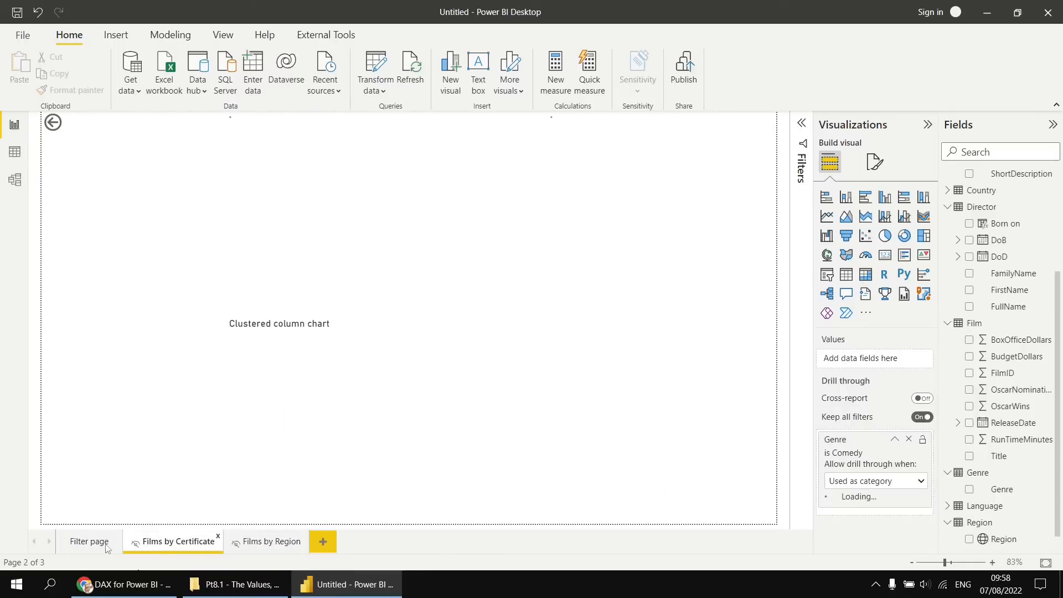
click(87, 542)
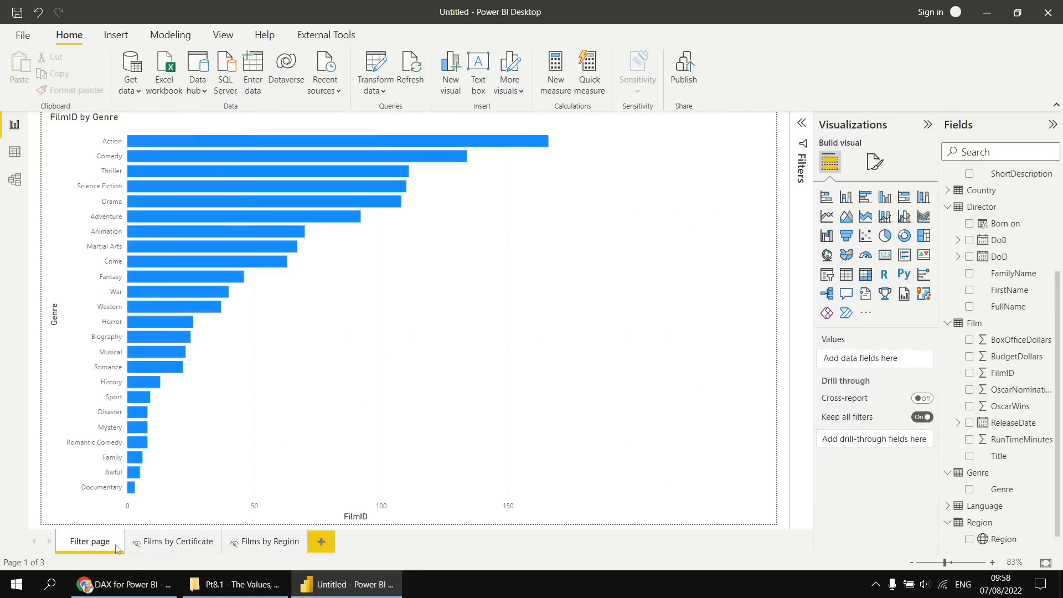
Drill through from the Adventure bar to the hidden Films by Region page, and return with the back button.
right_click(344, 216)
mouse_move(401, 227)
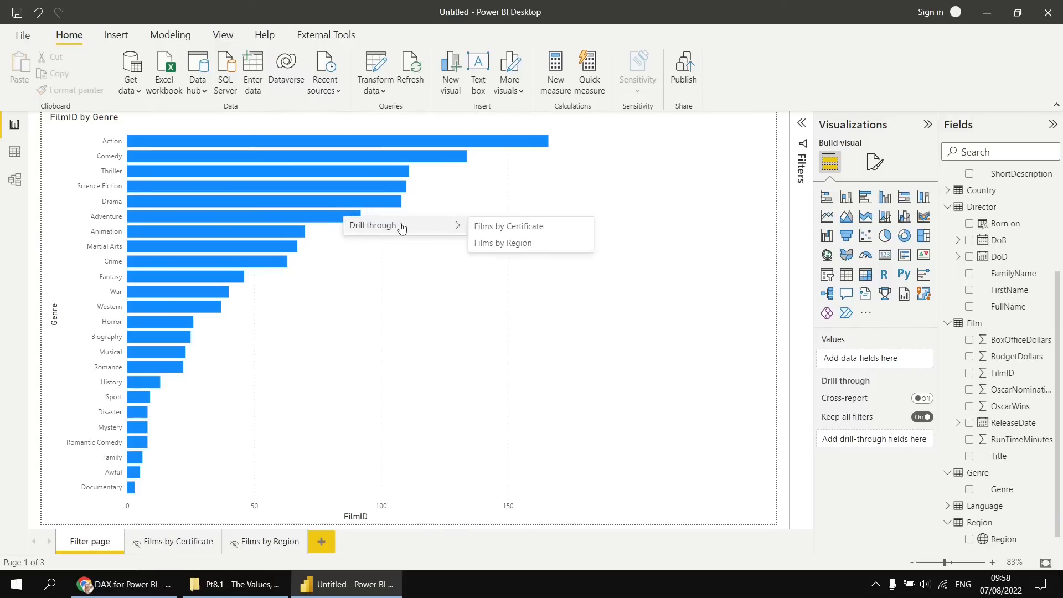
click(484, 244)
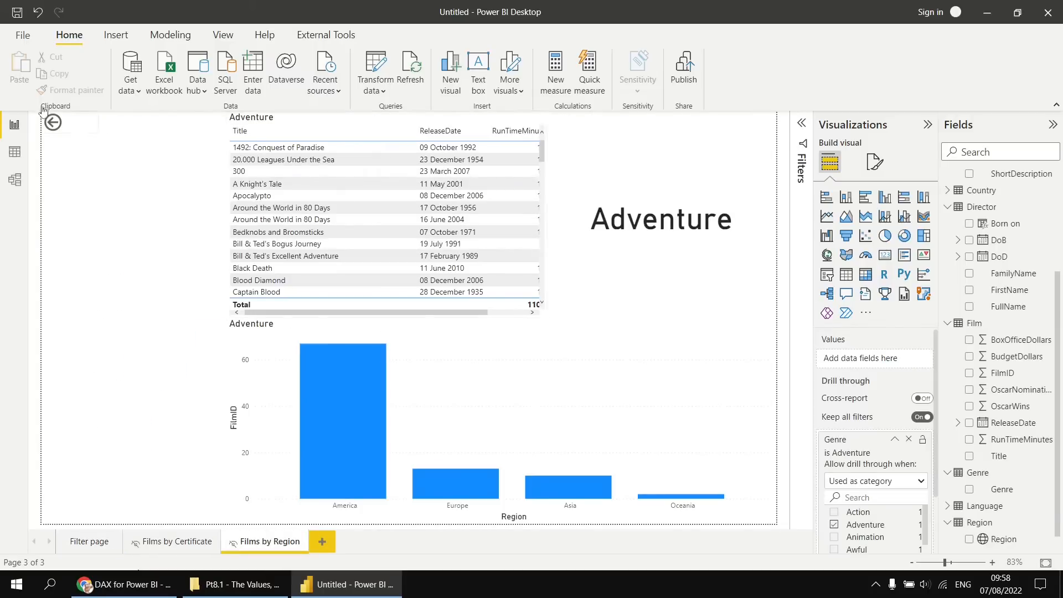
ctrl+click(52, 125)
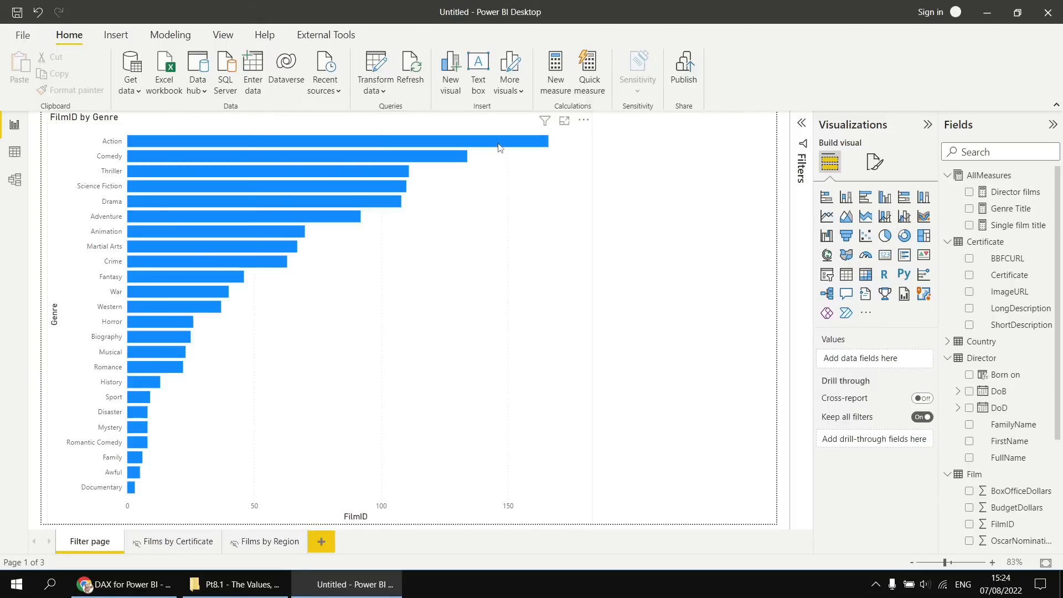
Insert a blank button on Filter page and enlarge it in the empty upper area beside the genre chart.
mouse_move(497, 146)
click(117, 38)
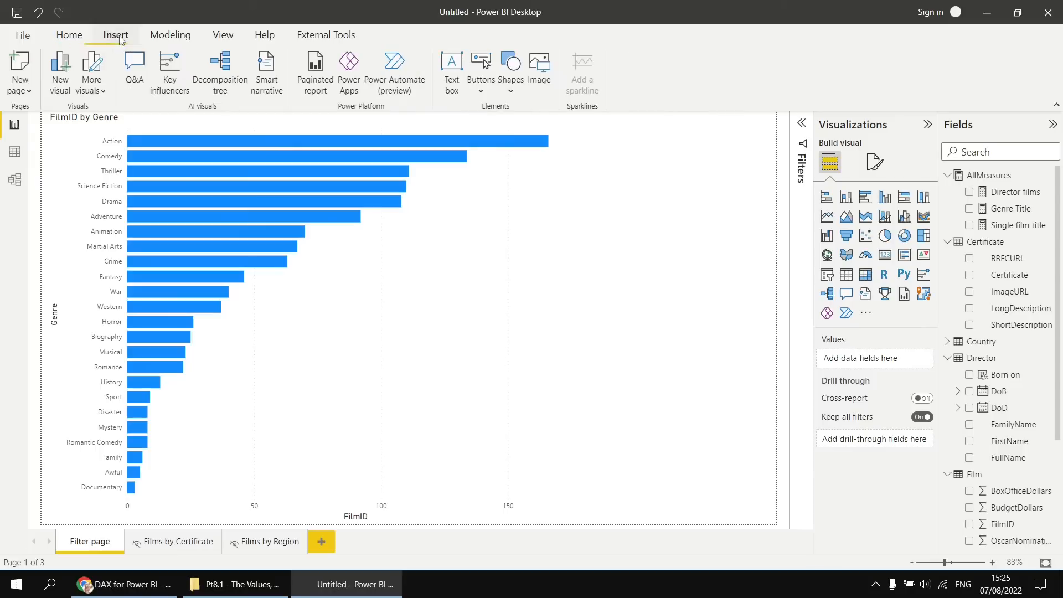
click(483, 90)
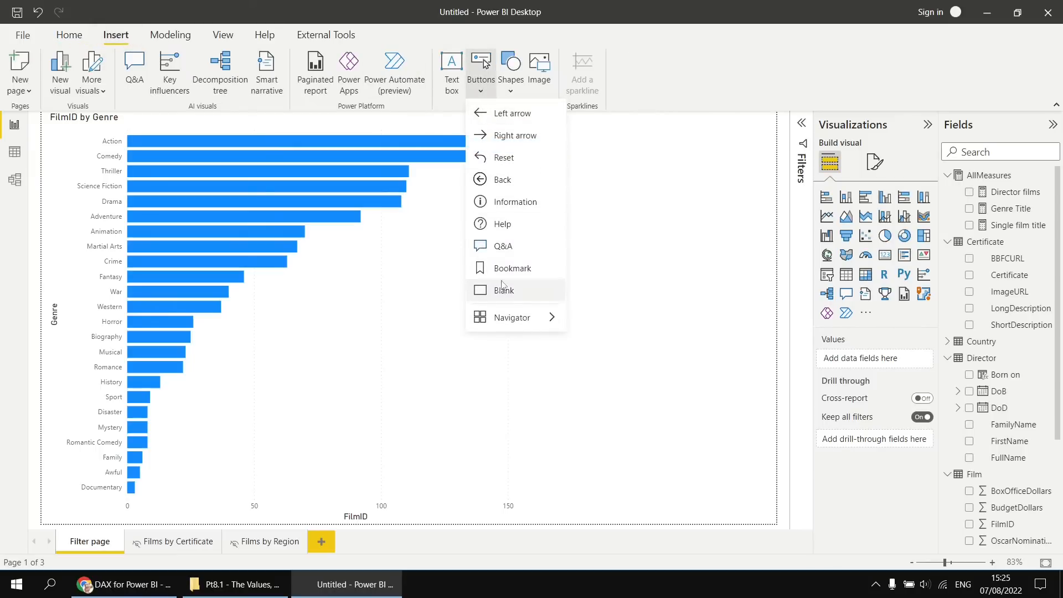
click(499, 292)
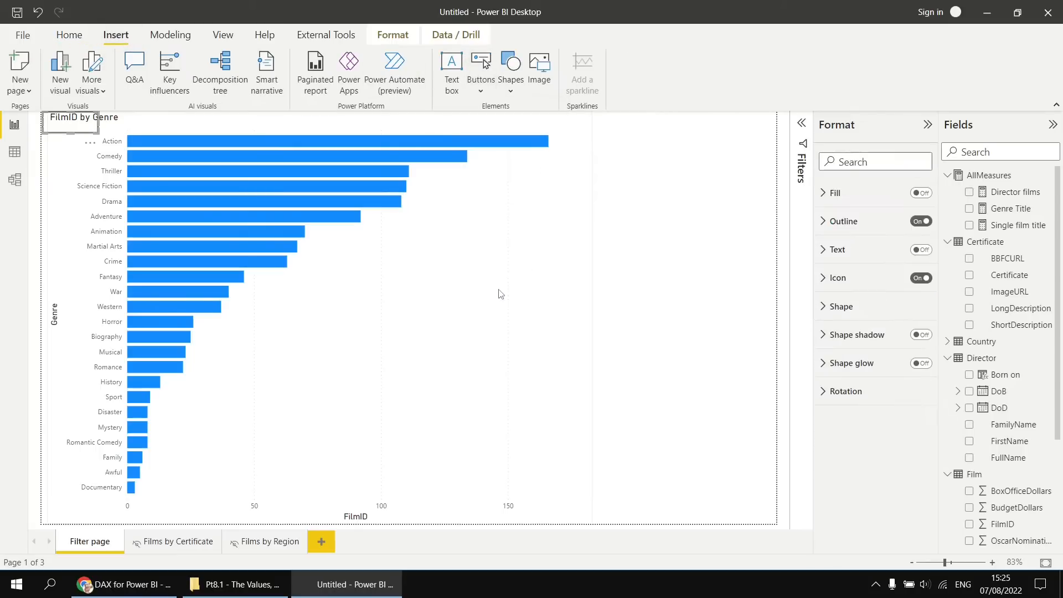
drag(93, 146, 772, 196)
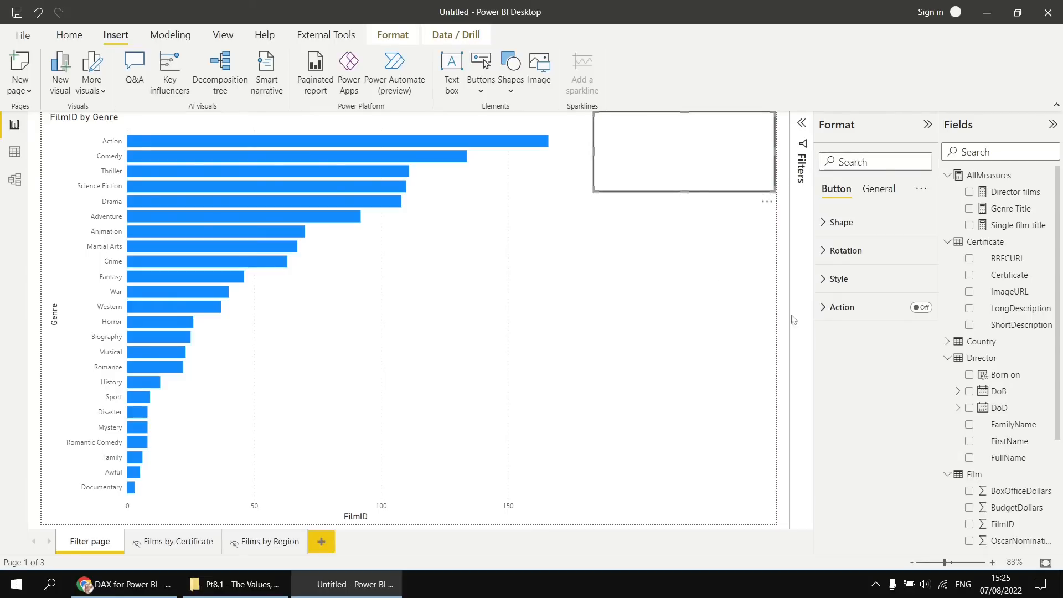
Turn on the button's text in its default state and set it to "Click to see films by certificate".
click(824, 280)
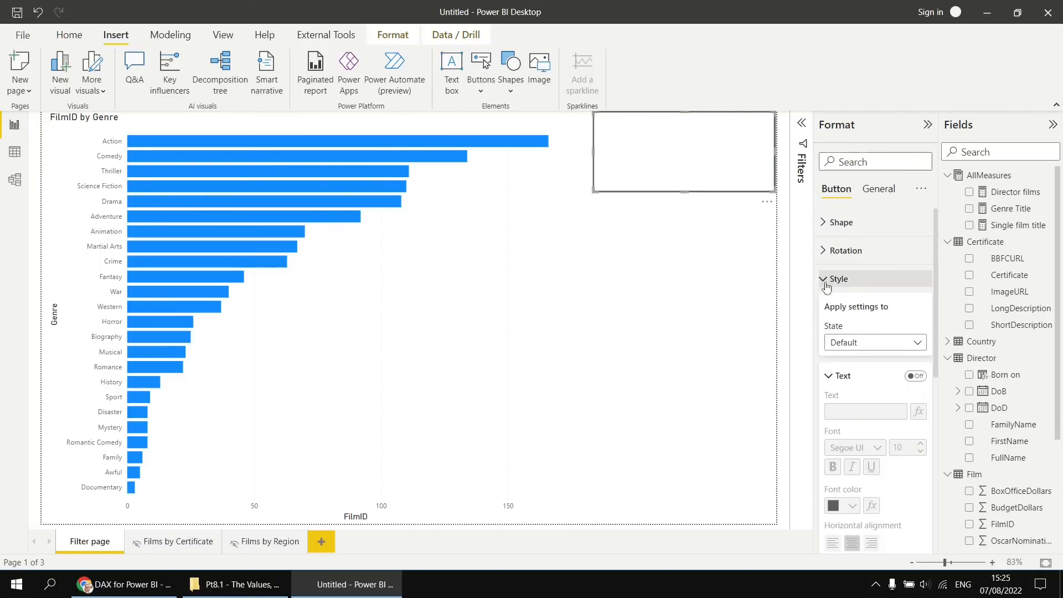
click(914, 376)
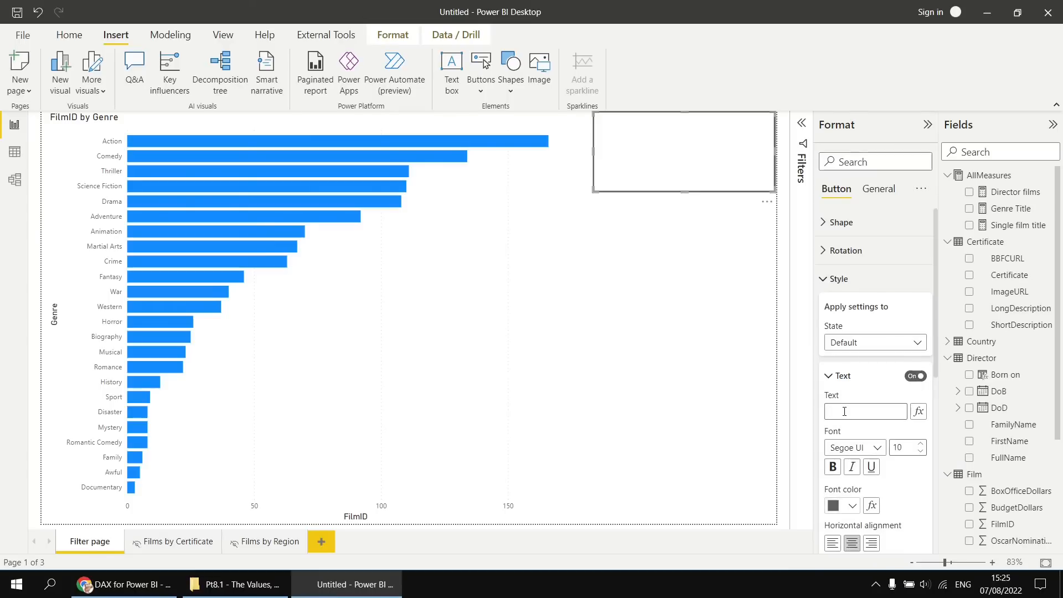
text(Click to )
text(see films by)
text( certificate)
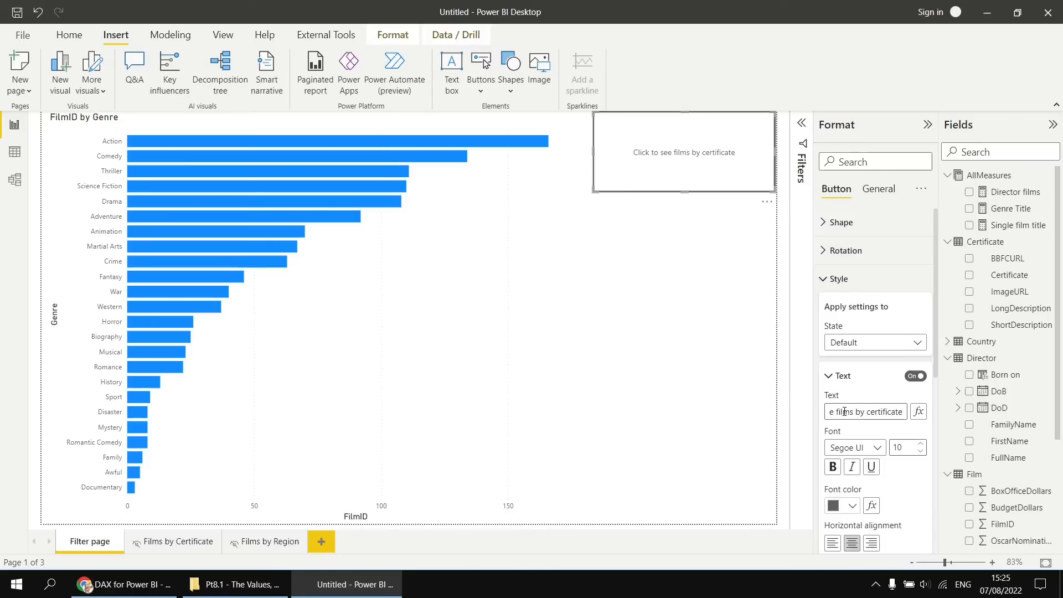
Set the font size of the "Click to see films by certificate" button text to 14.
double_click(898, 448)
text(14)
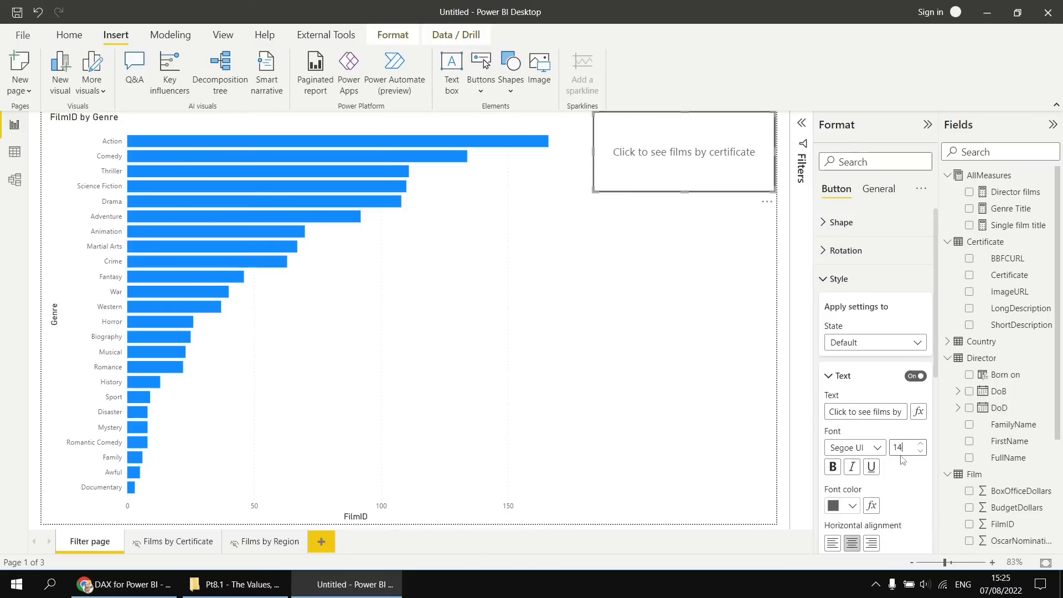
click(823, 280)
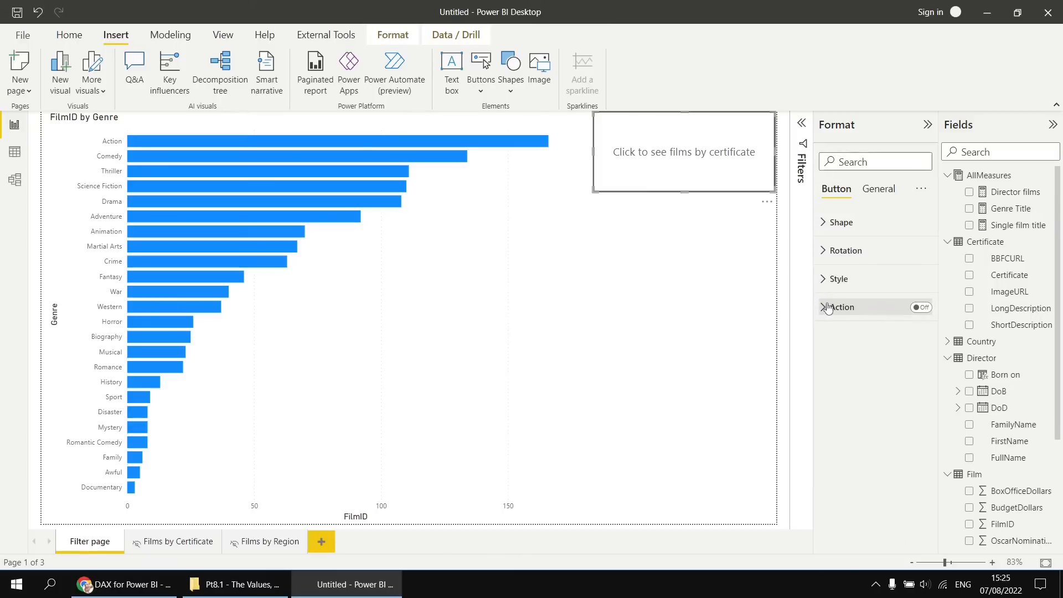
Turn on the button's action, set its type to Drill through with Films by Certificate as destination, and deselect the button.
click(920, 309)
click(824, 310)
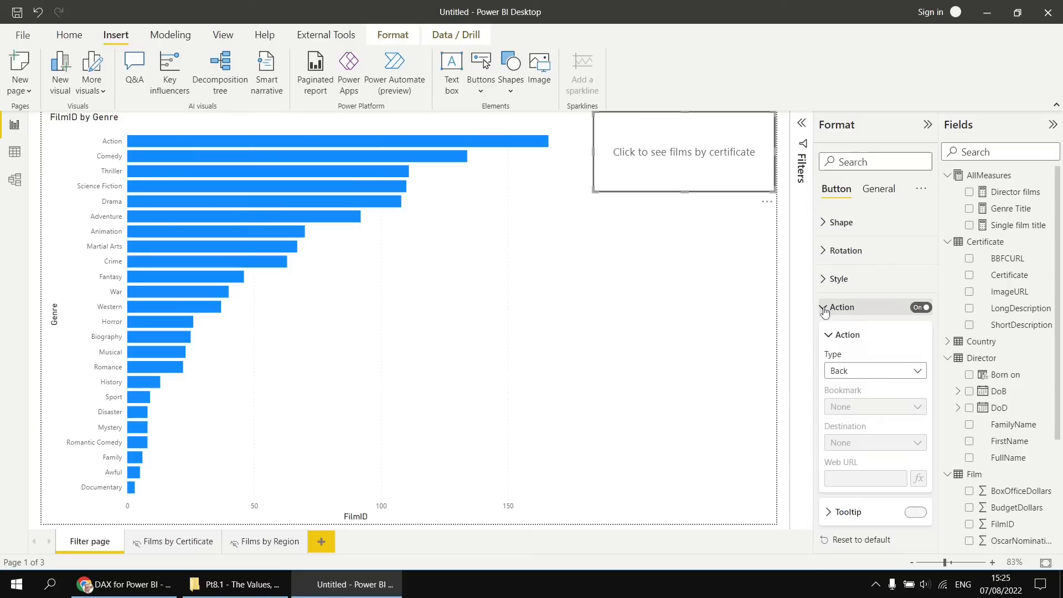
click(918, 371)
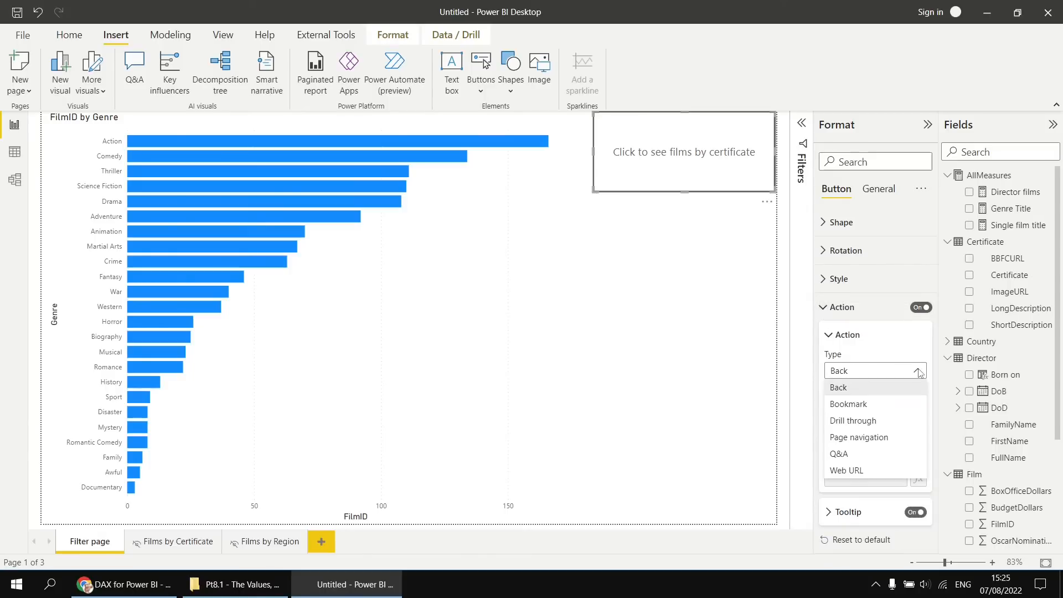
click(861, 423)
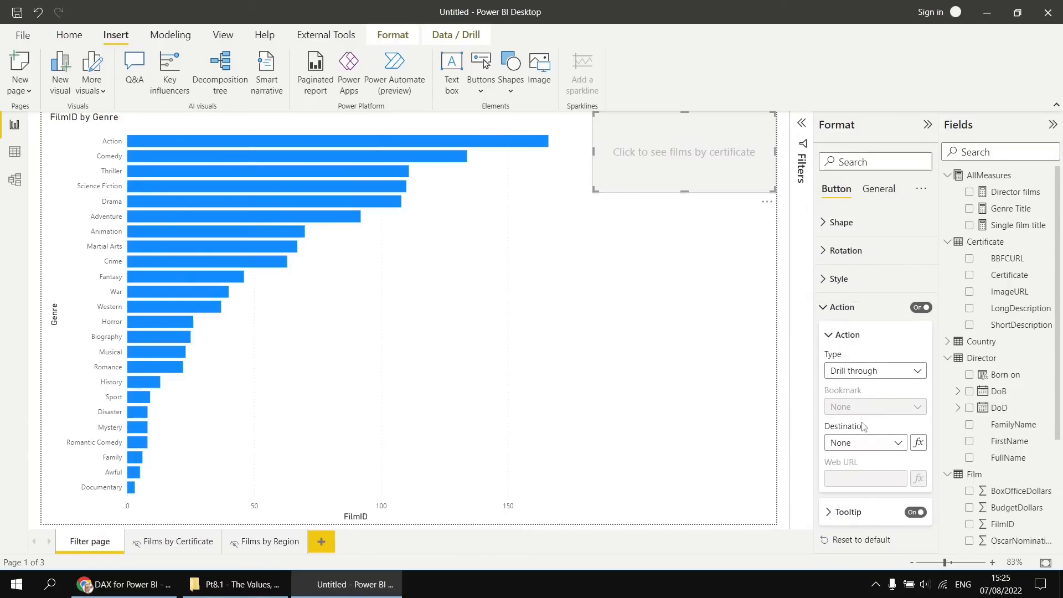
click(898, 443)
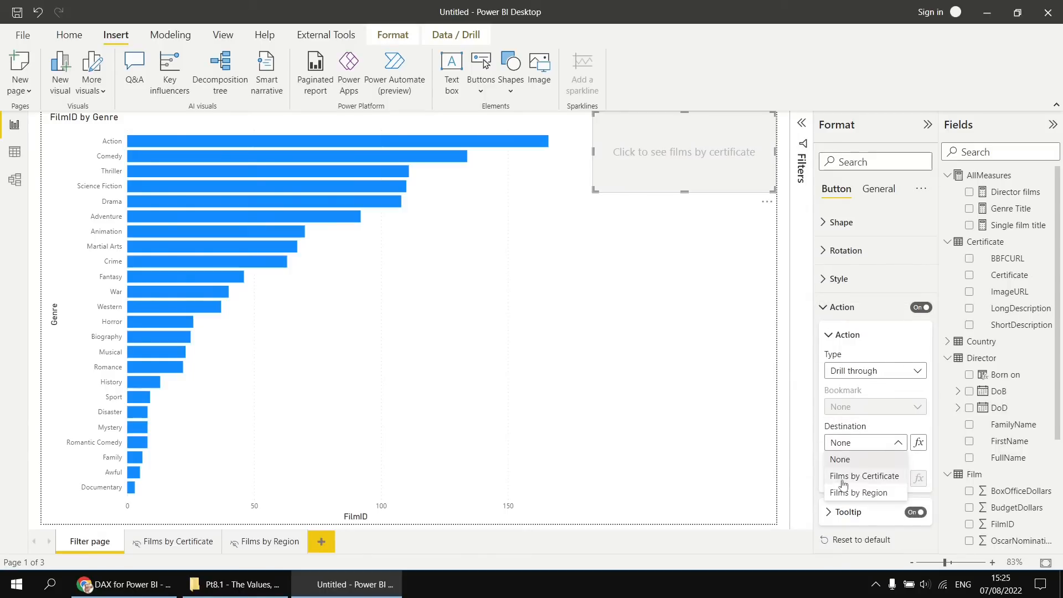
click(860, 477)
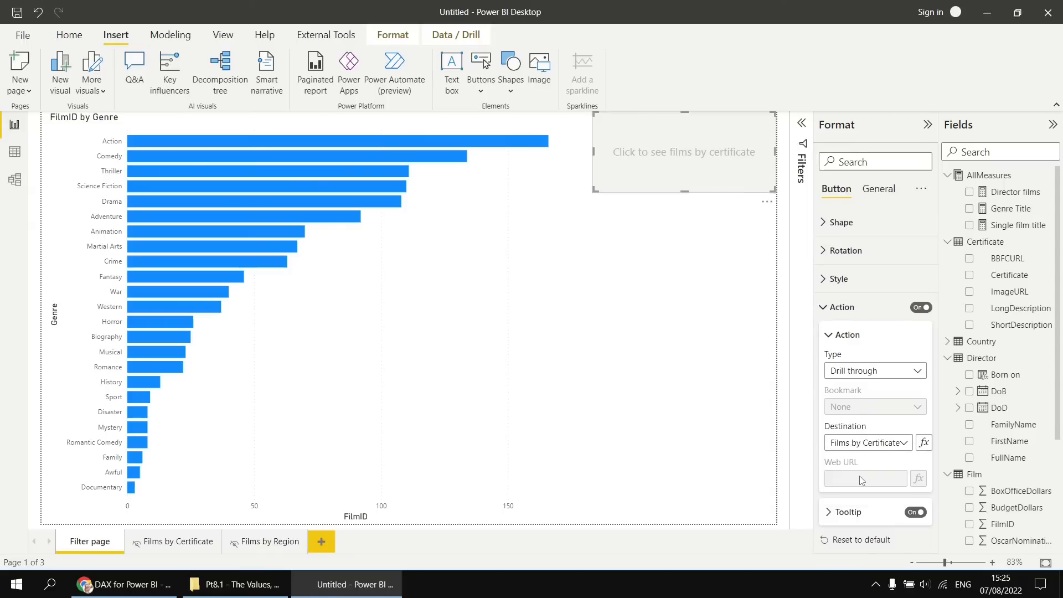
click(683, 265)
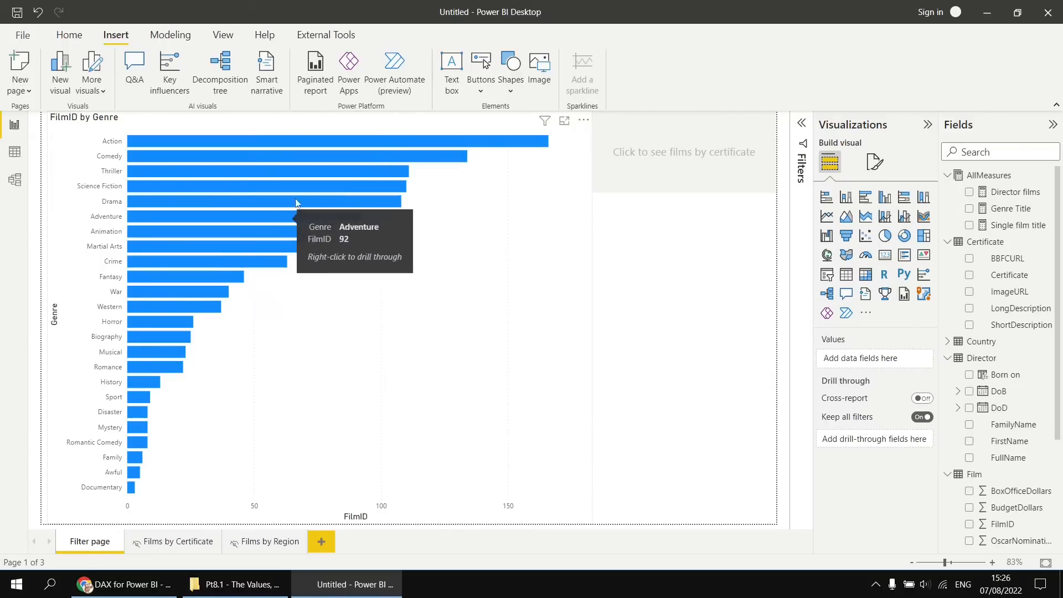
View the drill-through destinations offered for the Comedy bar and dismiss them, then show the genre chart's data and drill commands.
right_click(422, 160)
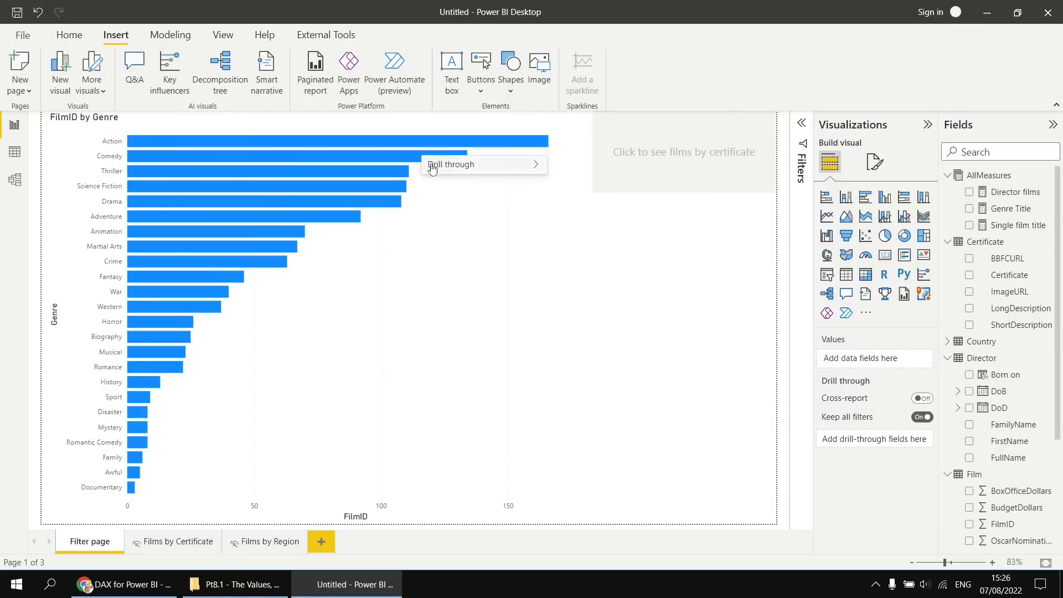
mouse_move(434, 164)
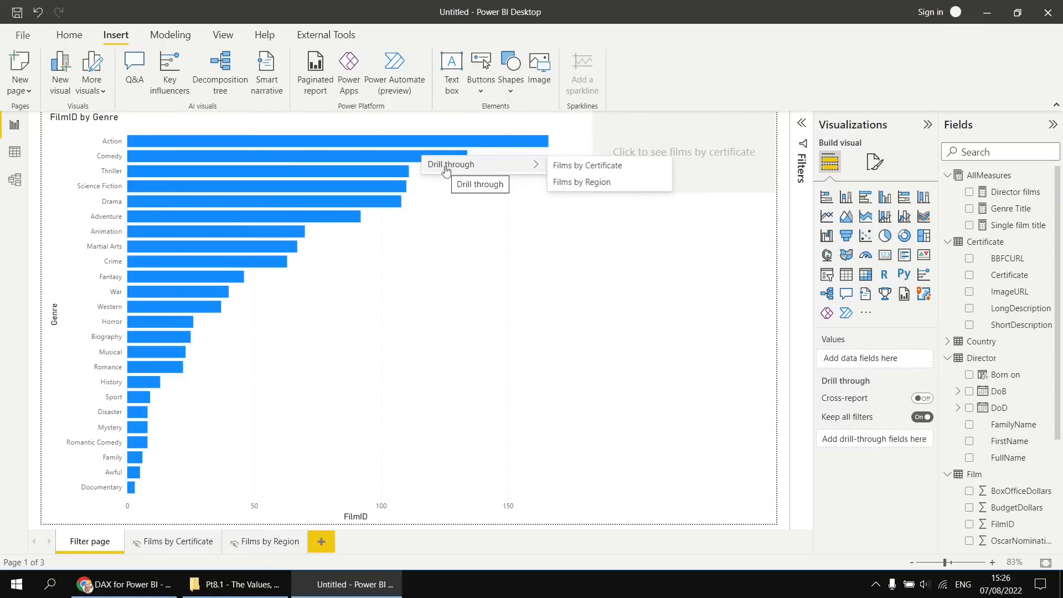
click(450, 228)
click(449, 230)
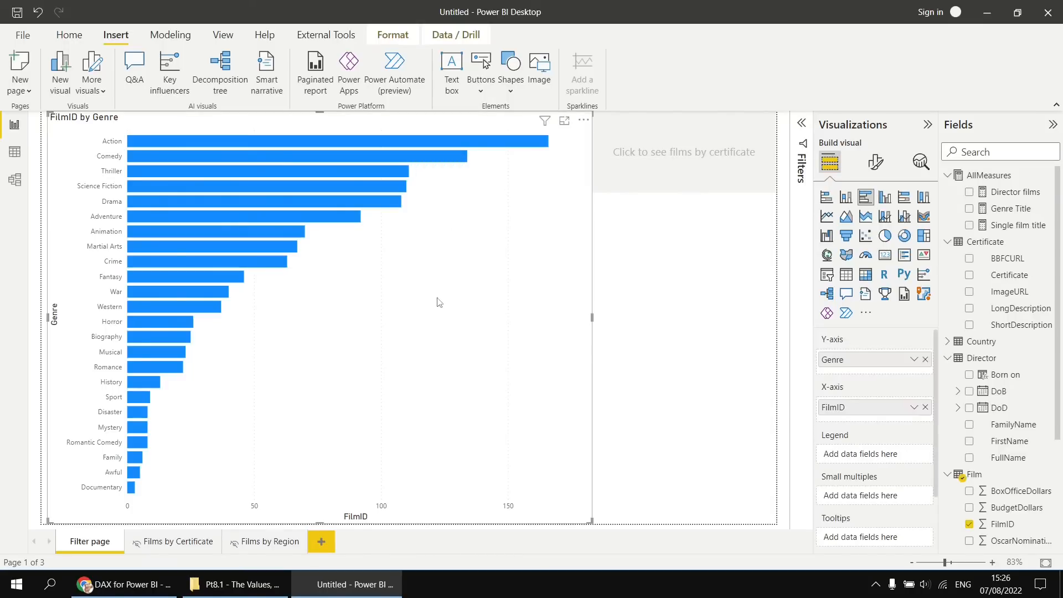
click(453, 38)
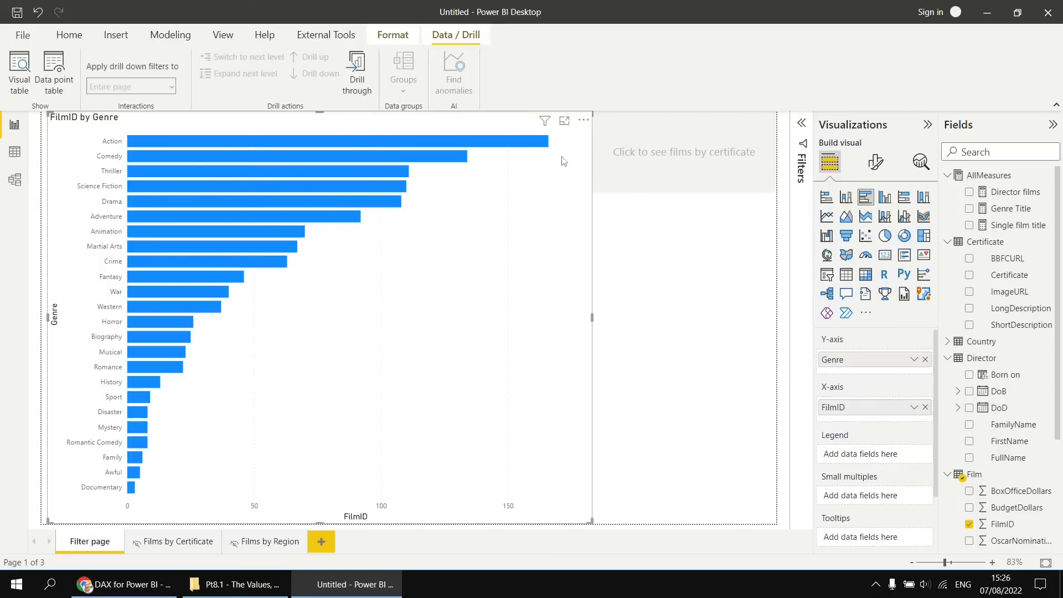
Select the Science Fiction bar, drill through to Films by Certificate with the new button, and return to Filter page.
click(250, 189)
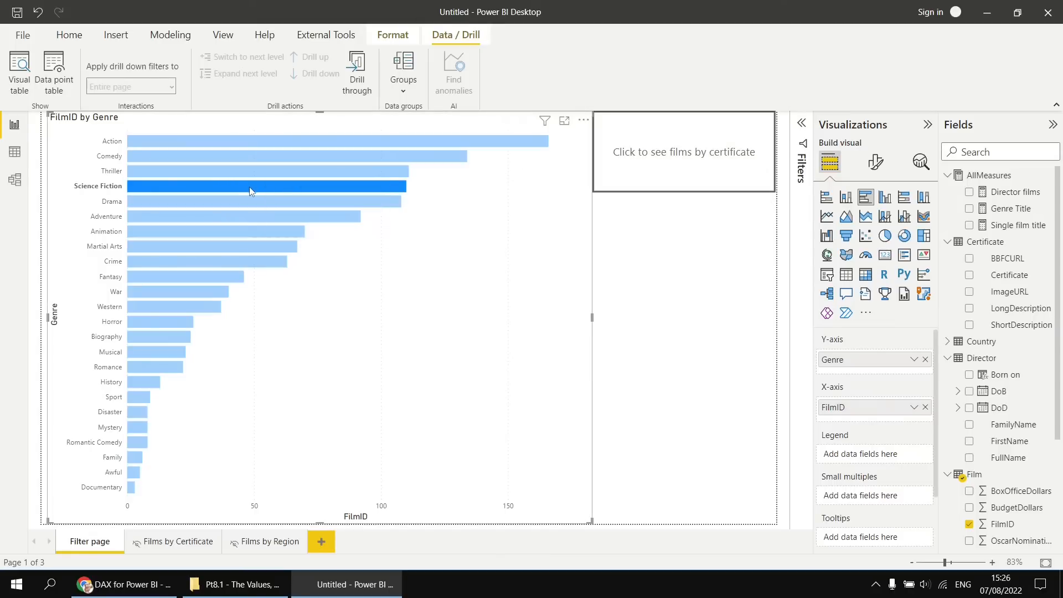
ctrl+click(673, 171)
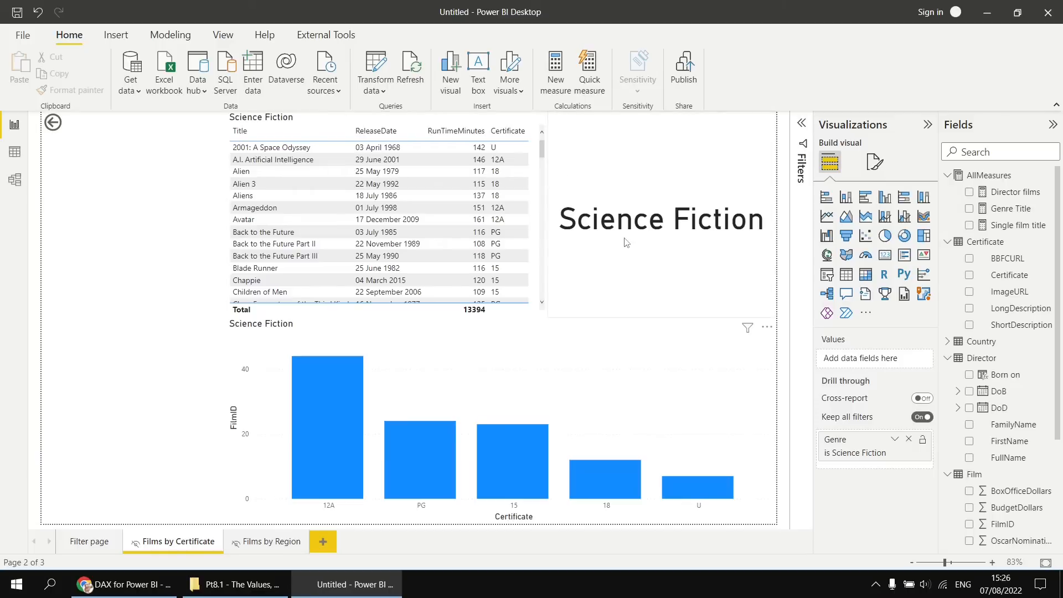
ctrl+click(56, 123)
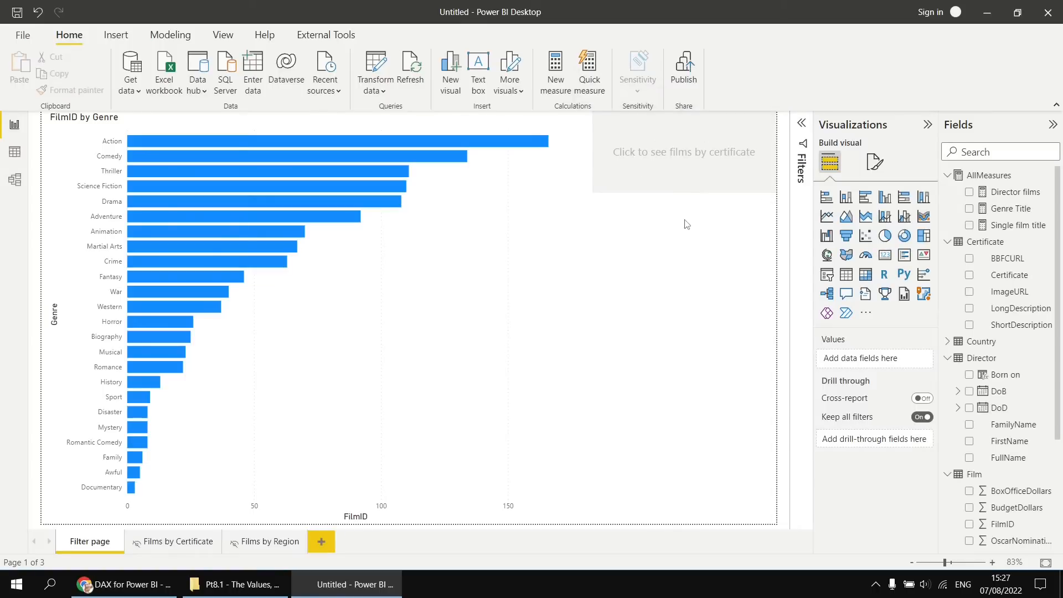
Select and deselect the Science Fiction bar twice to check how the drill-through button responds.
click(316, 187)
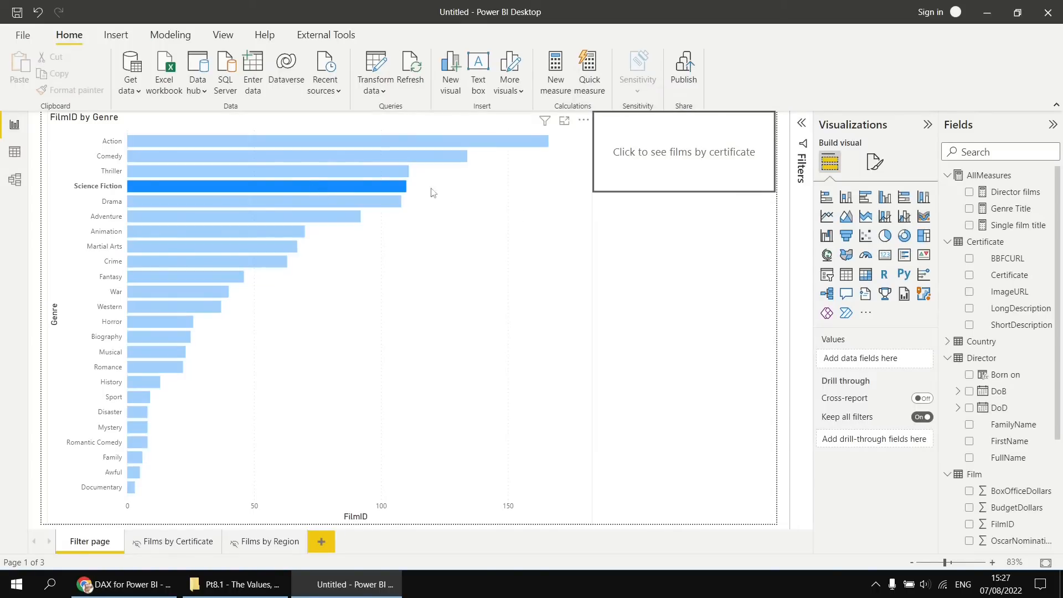
click(380, 191)
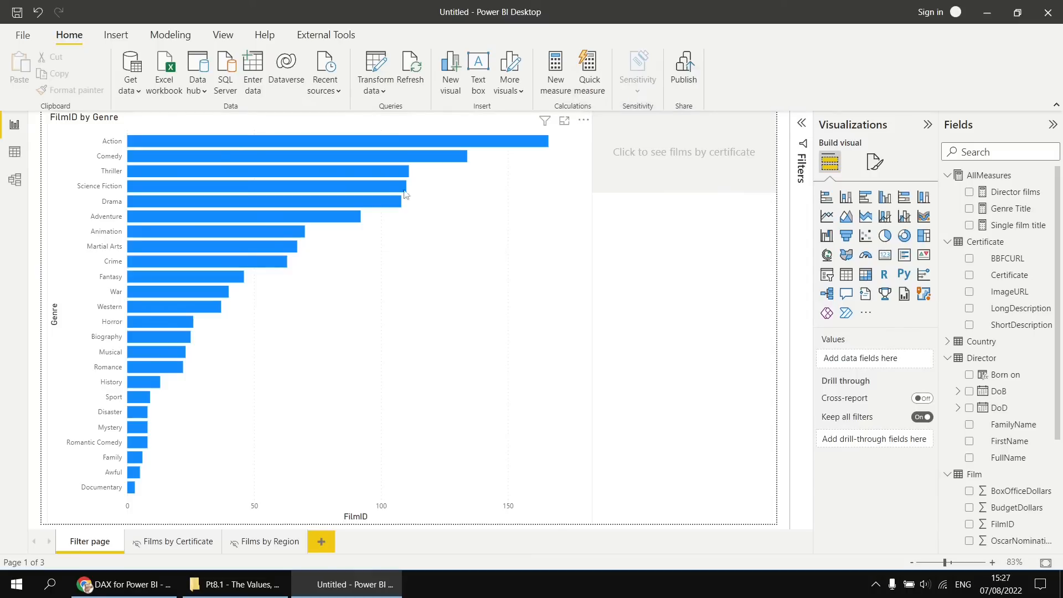
click(376, 187)
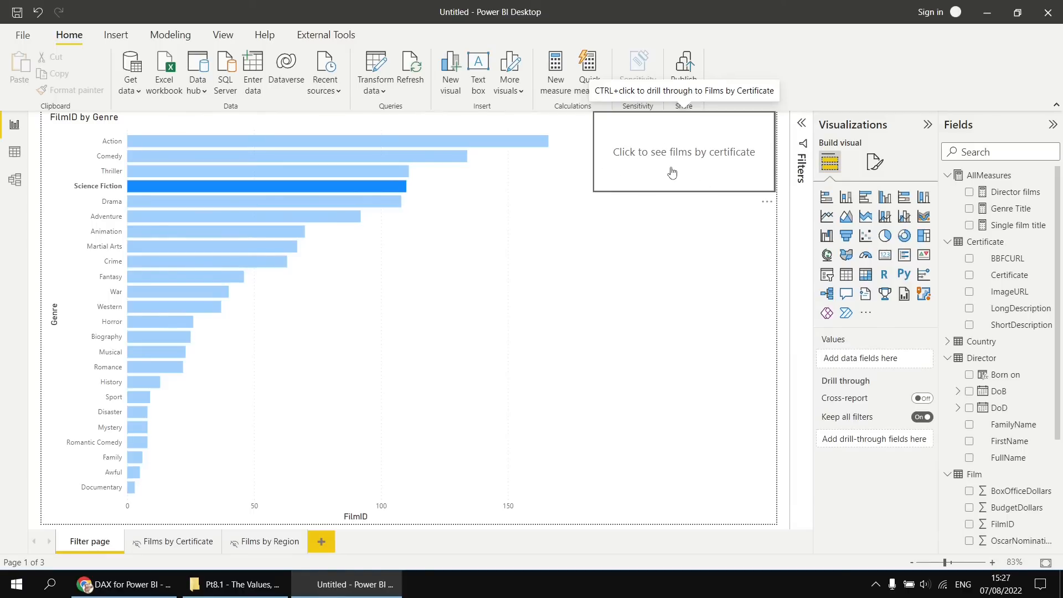
click(390, 187)
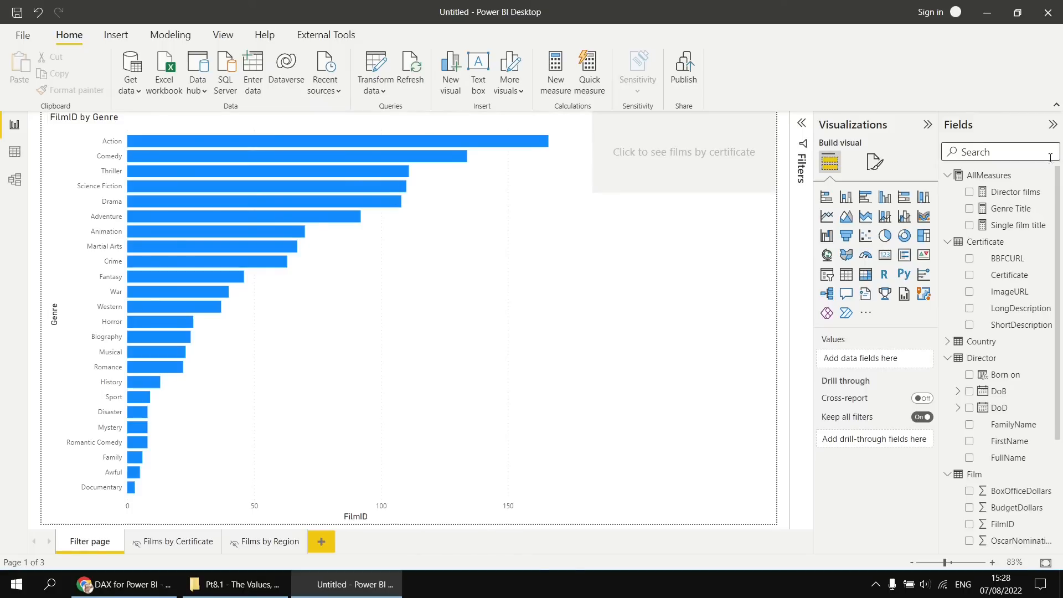
Add a new measure to the AllMeasures table named "Certificate button text" and begin its formula with SELECTEDVALUE(.
right_click(972, 177)
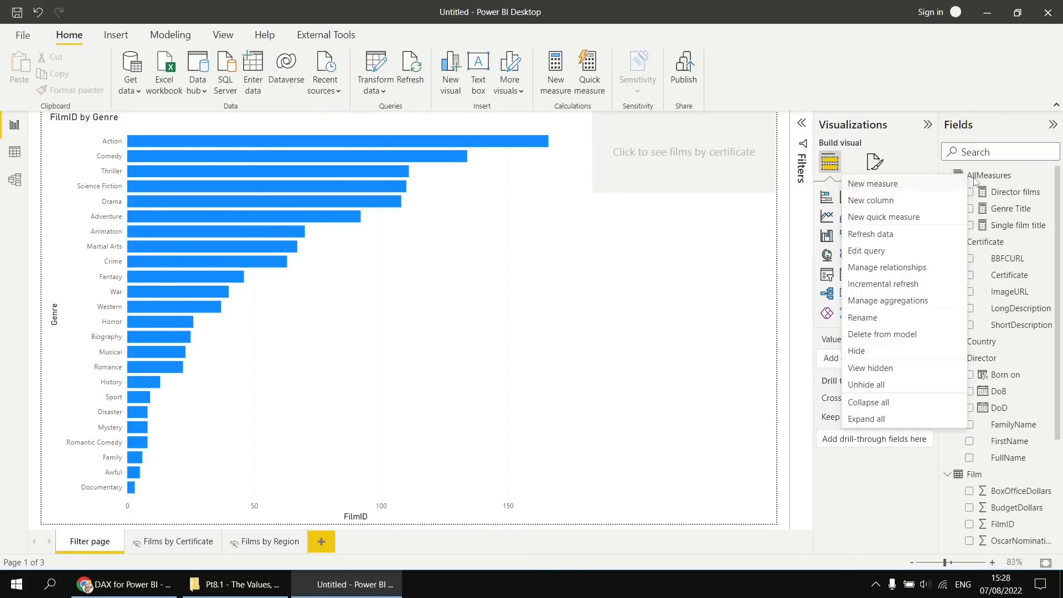
click(872, 183)
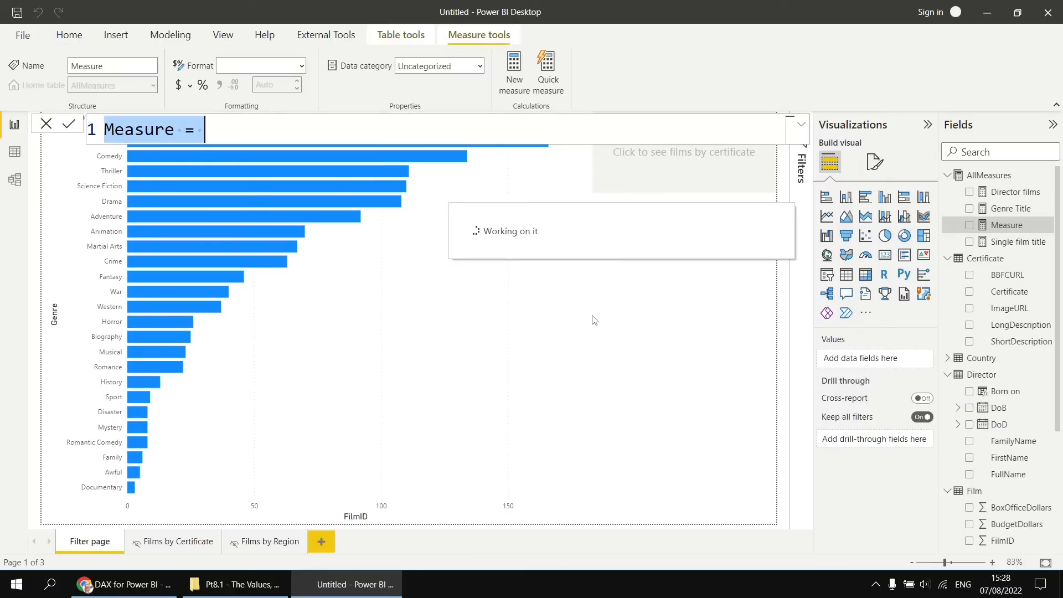
text(Certi)
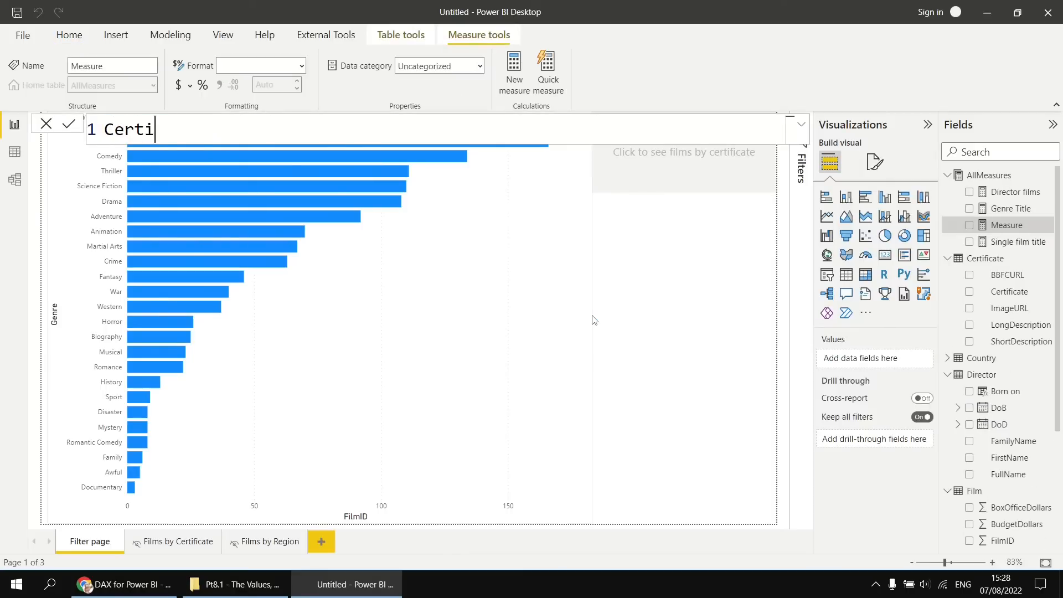
text(ficate butt)
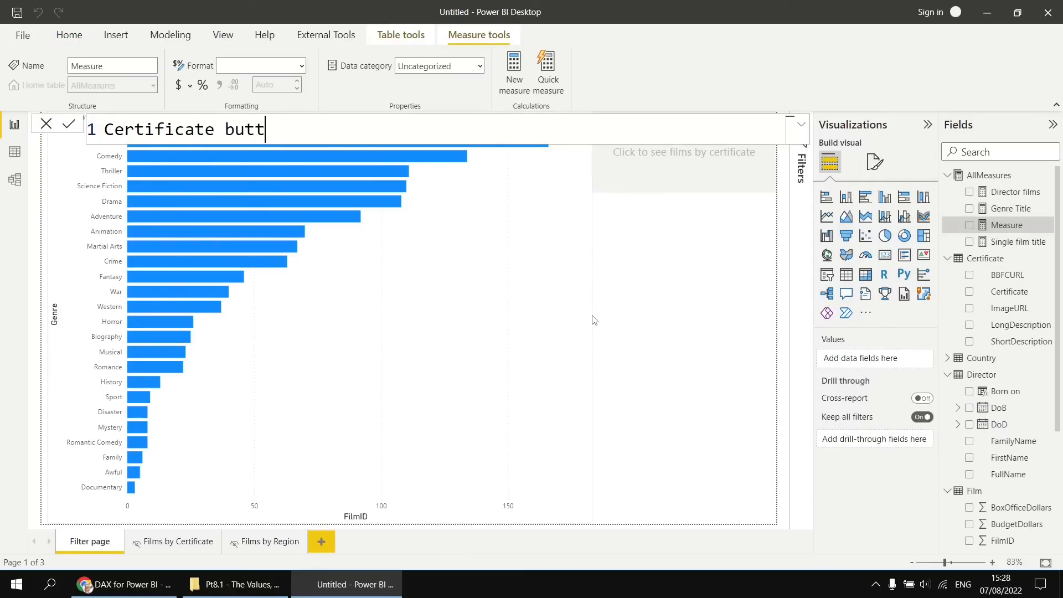
text(on text = select)
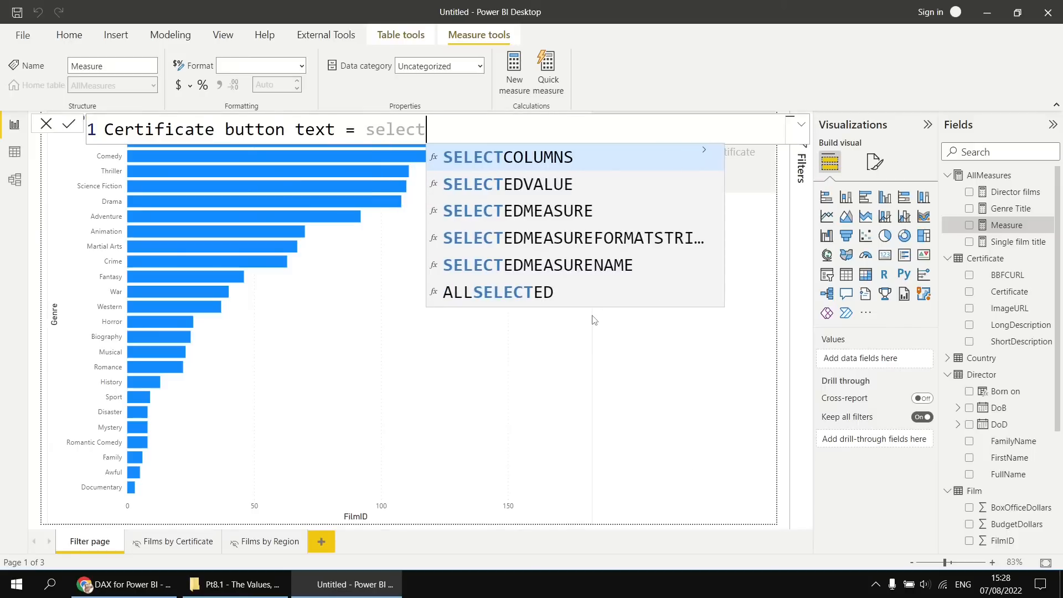
key(Down)
key(Tab)
key(Escape)
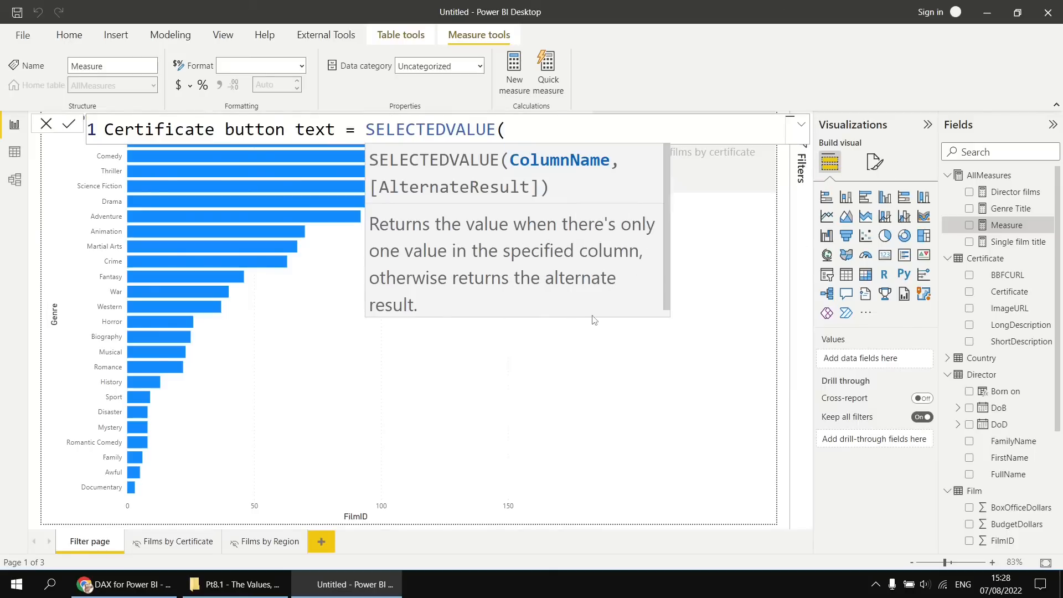
Enter Genre[Genre] on its own line as the column argument of SELECTEDVALUE.
key(shift+Return)
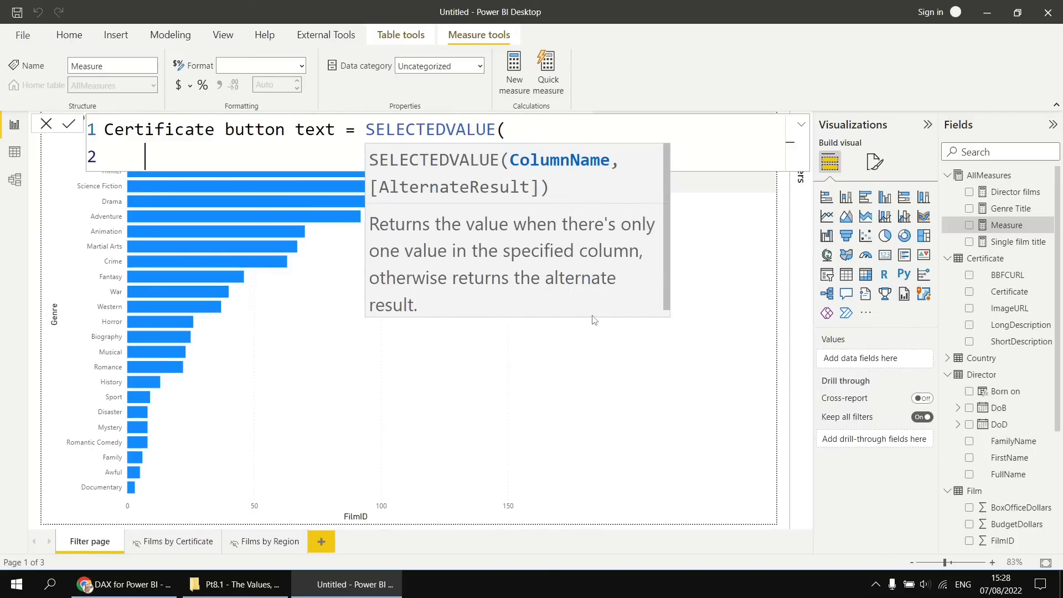
text(gen)
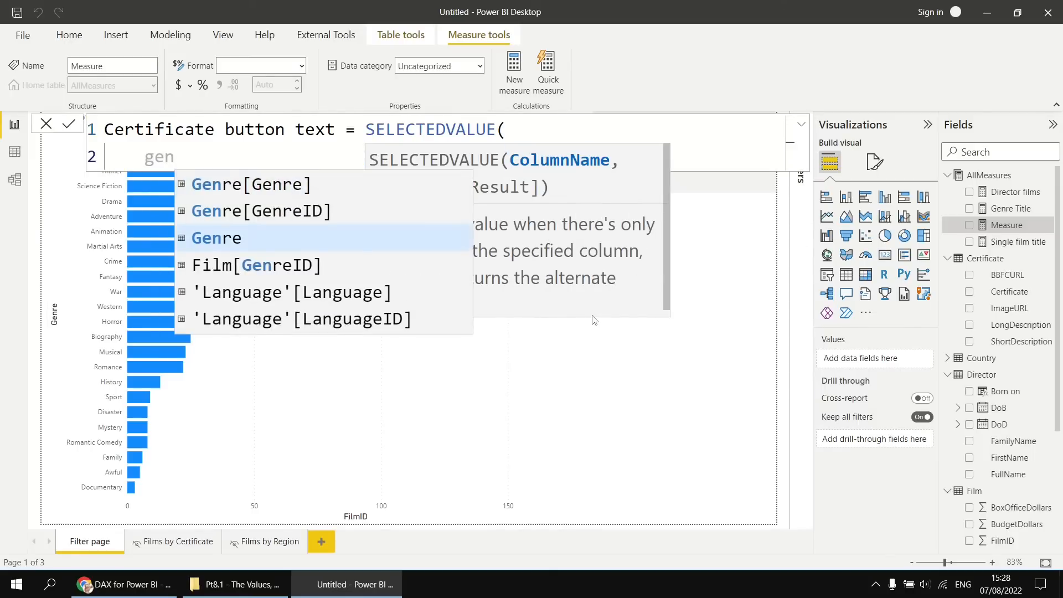
key(Up)
key(Up)
key(Tab)
text(,)
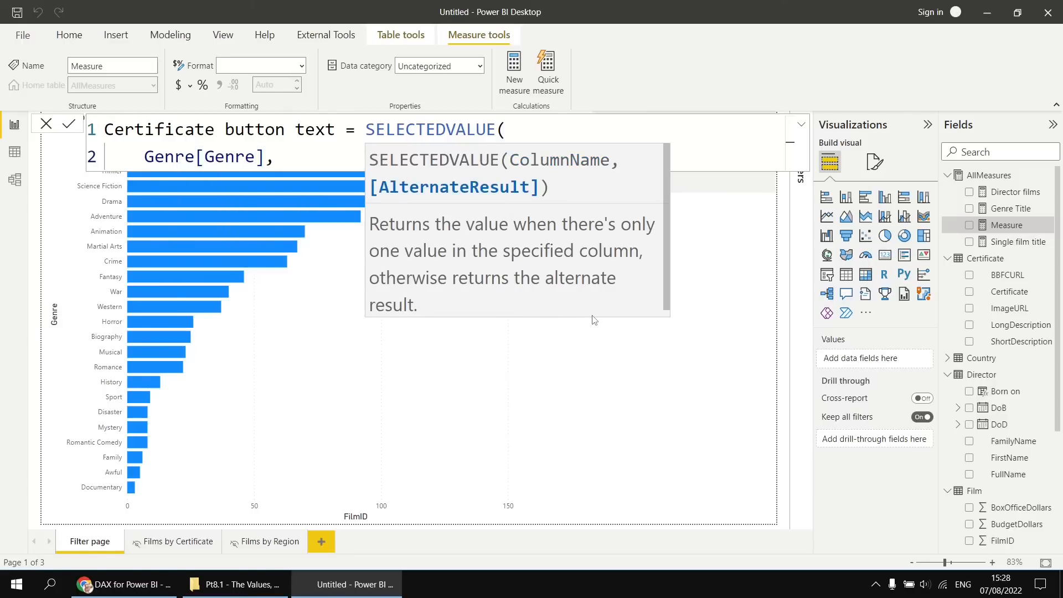
key(shift+Return)
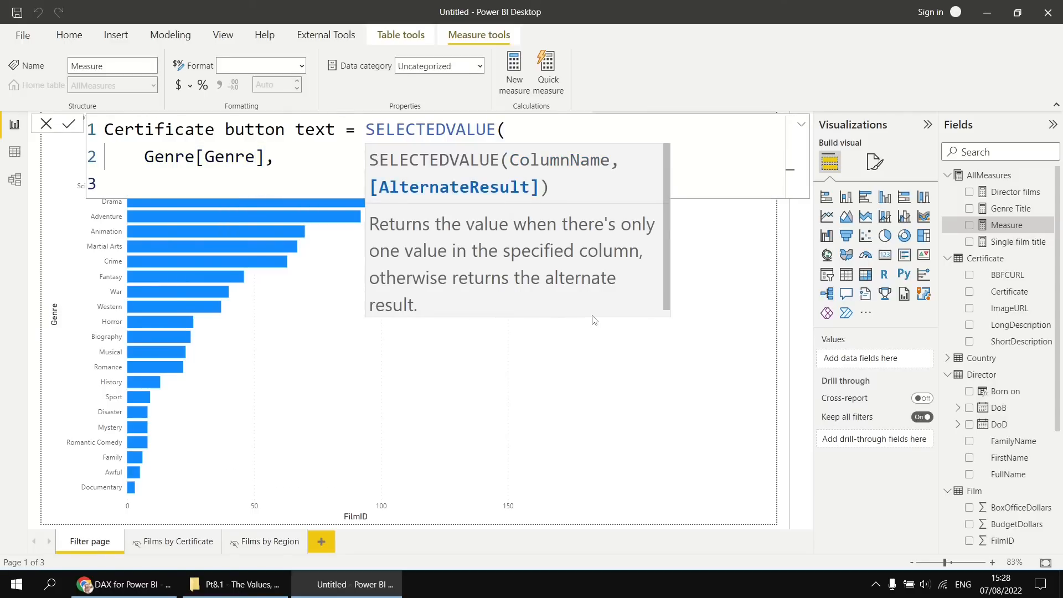
Add "Pick a single genre first" as the alternate result, close the parenthesis on a new line, and commit the measure.
text("Pick a single )
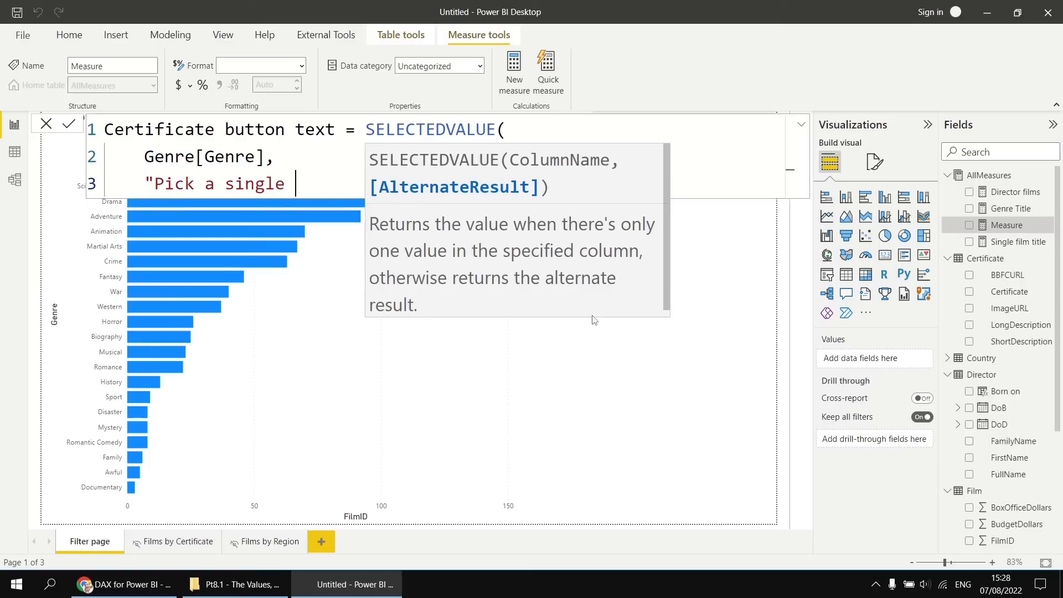
text(genre first")
key(shift+Return)
text())
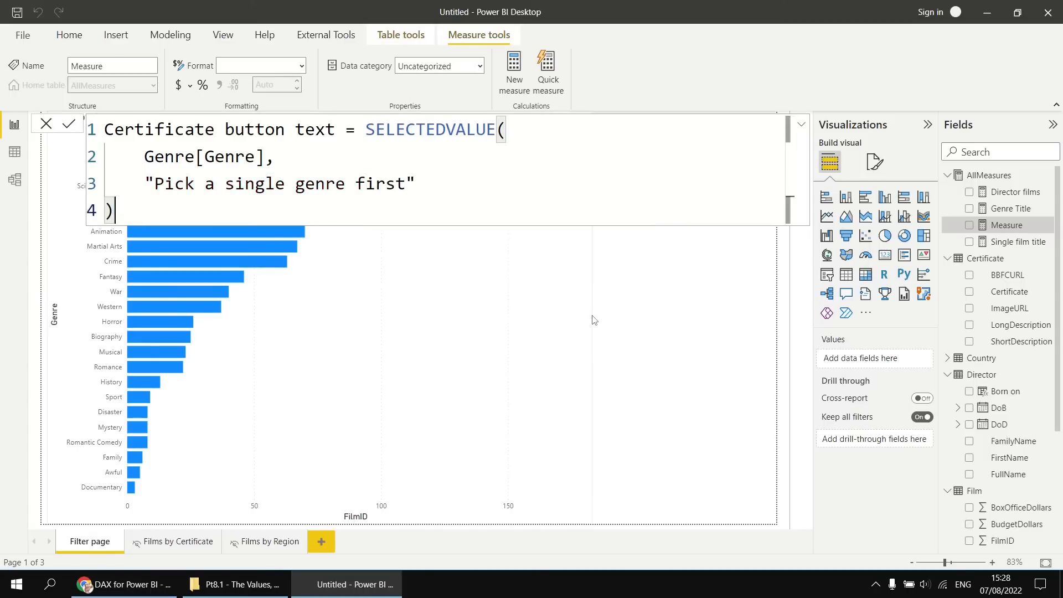
key(Return)
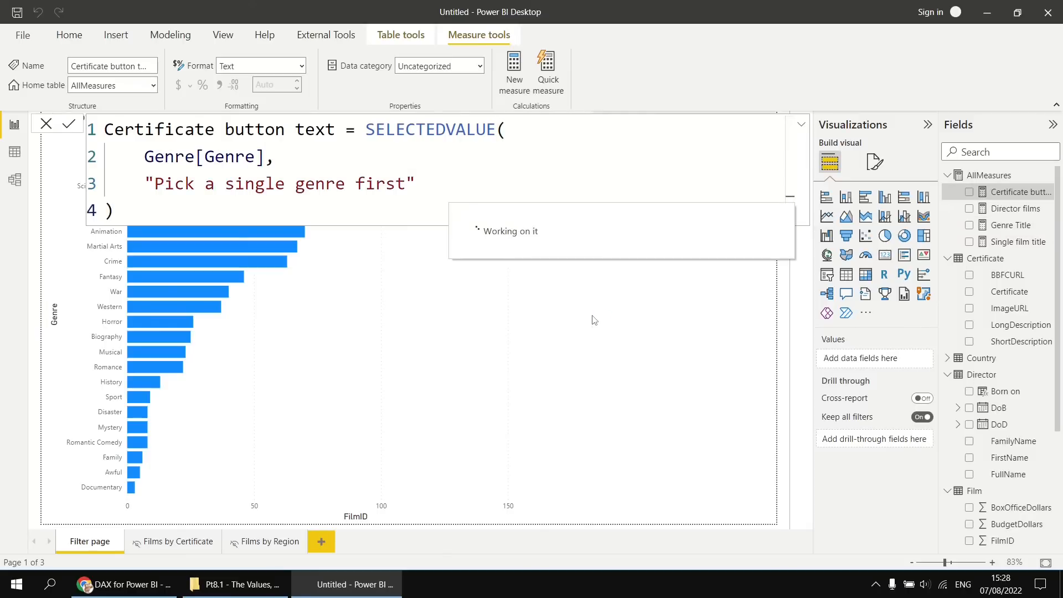
click(700, 314)
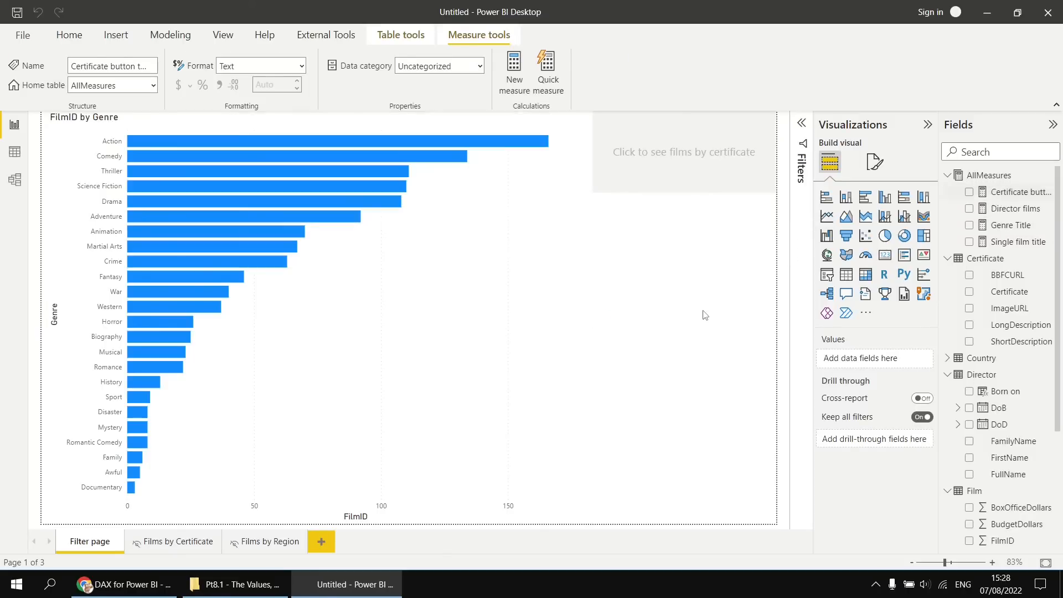
Base the drill-through button's default-state text on the Certificate button text measure from AllMeasures using a field value.
click(680, 176)
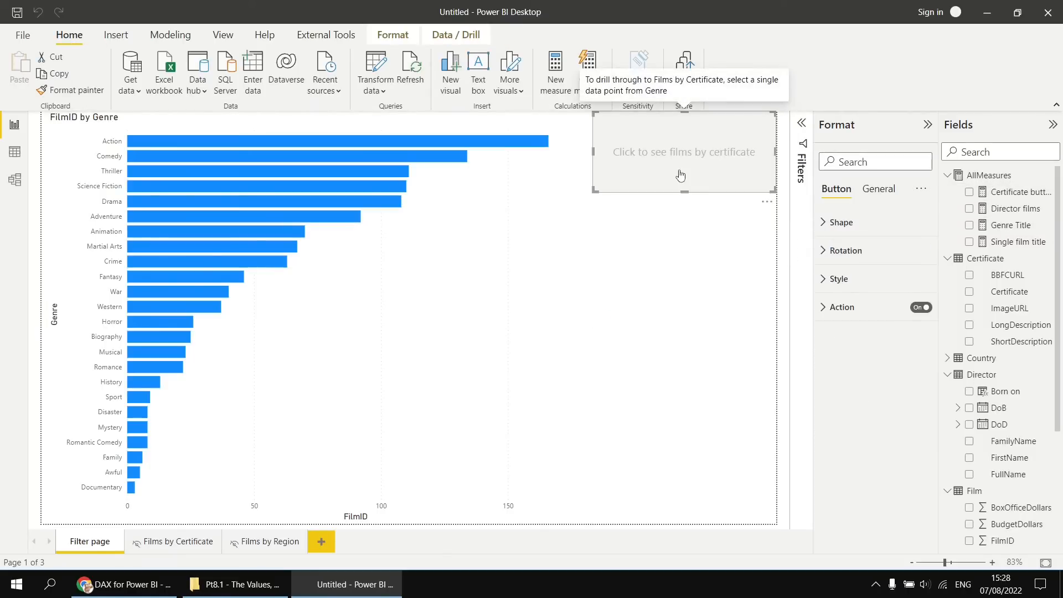
click(833, 279)
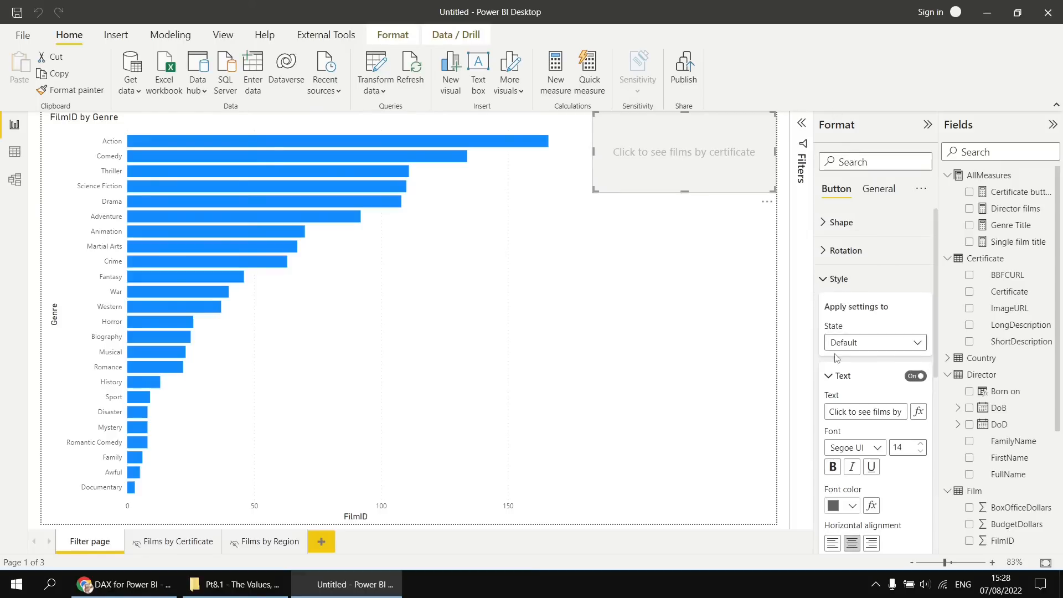
click(918, 412)
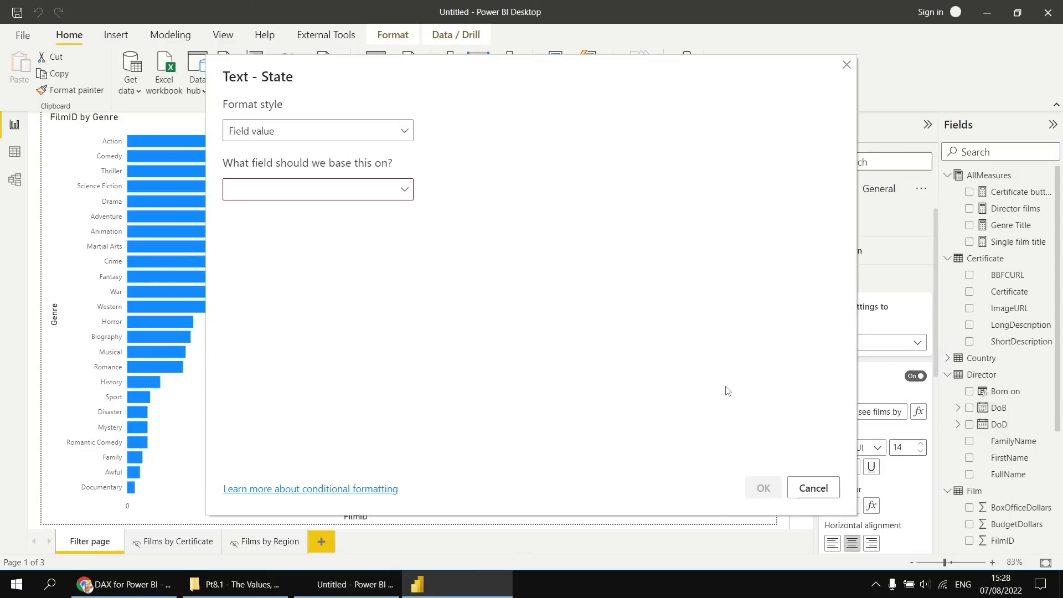
click(404, 192)
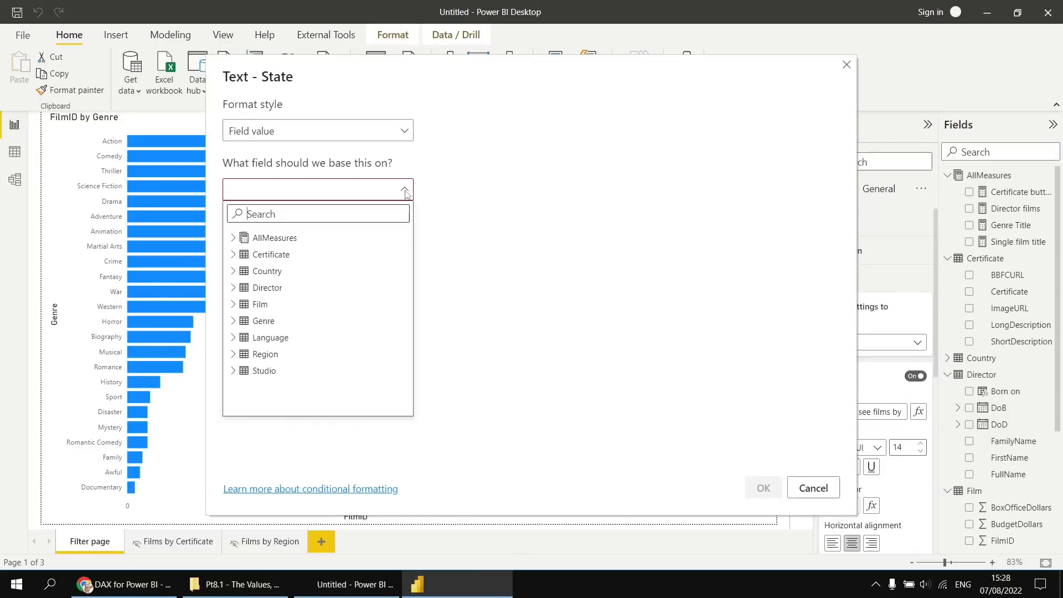
click(253, 242)
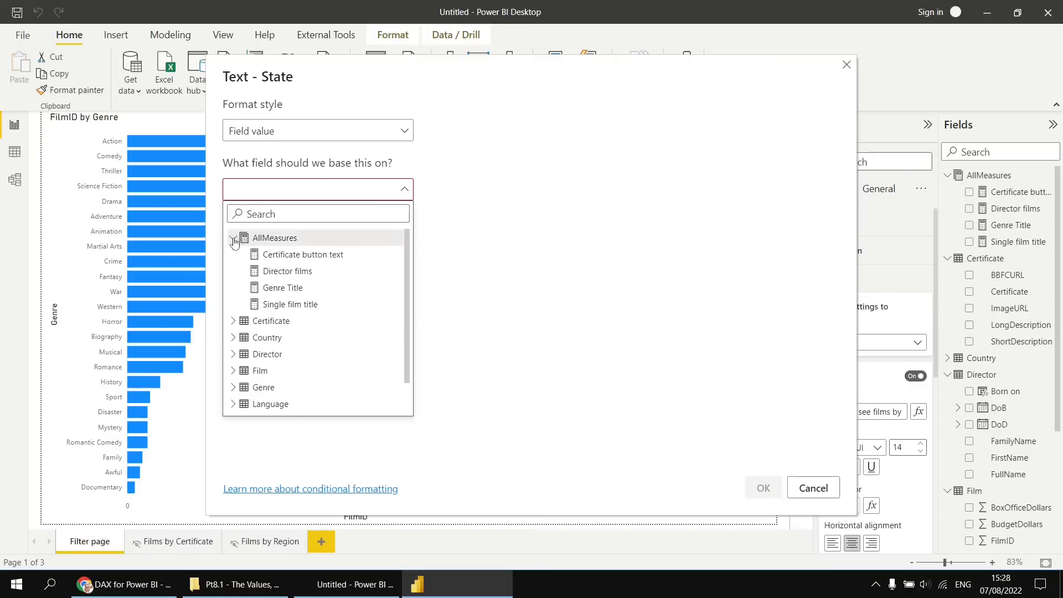
click(277, 254)
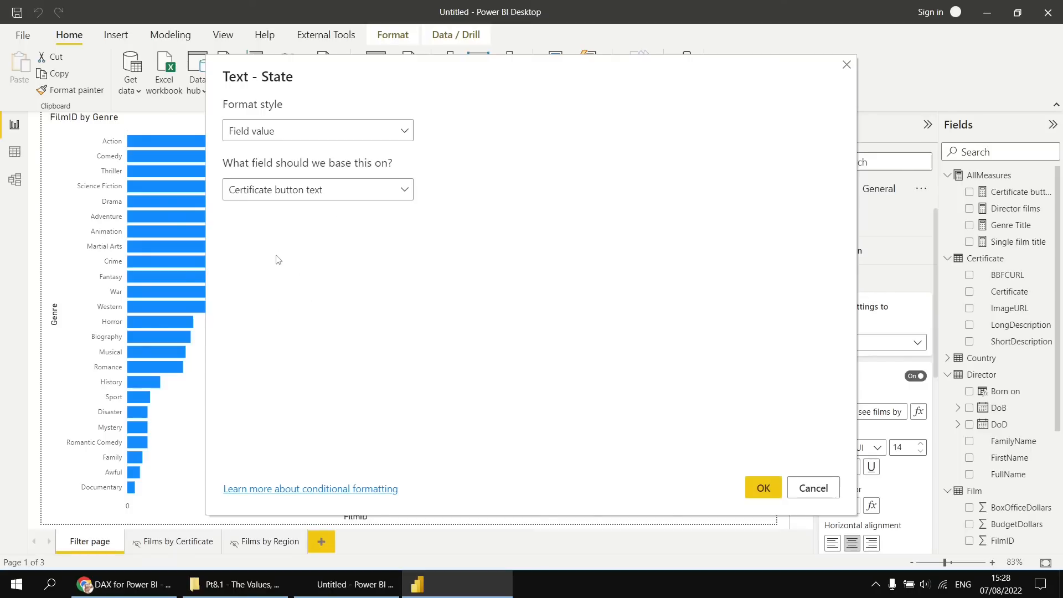
click(764, 487)
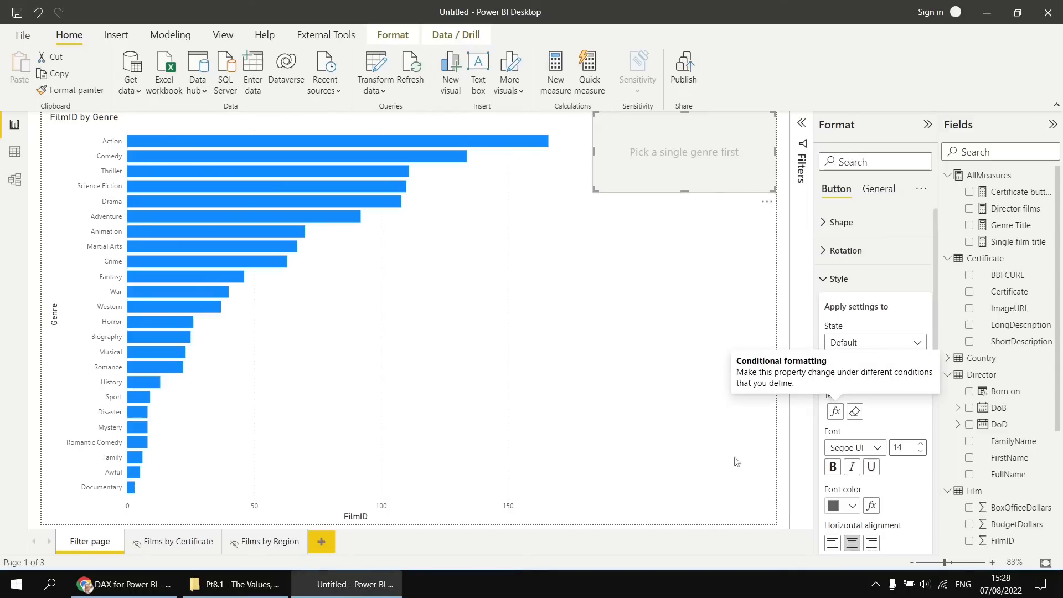
click(674, 305)
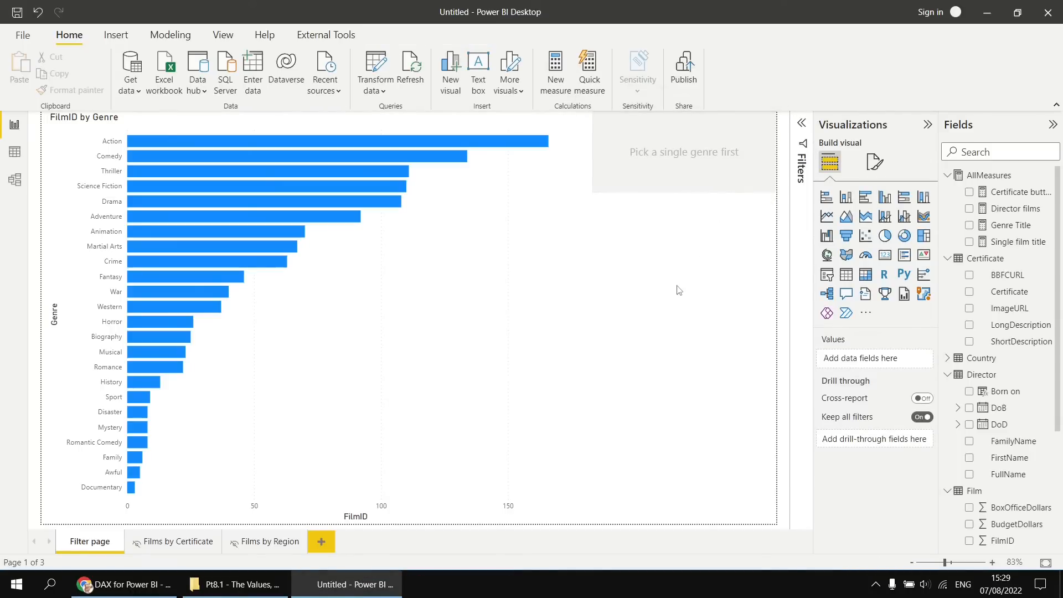
Select, clear and reselect the Science Fiction bar to check how the drill-through button's text responds.
click(373, 185)
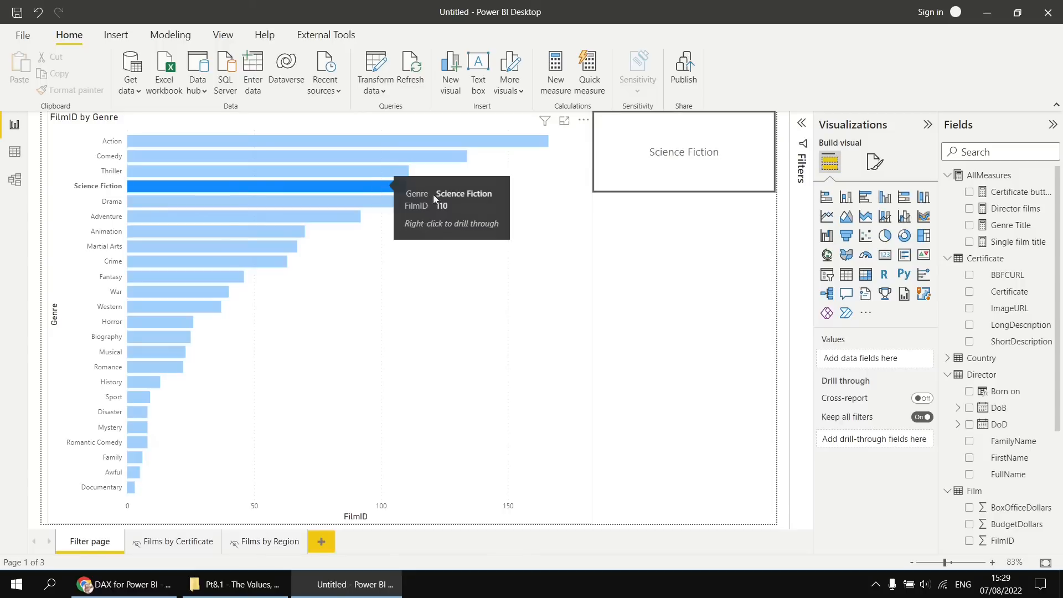
ctrl+click(687, 176)
ctrl+click(53, 125)
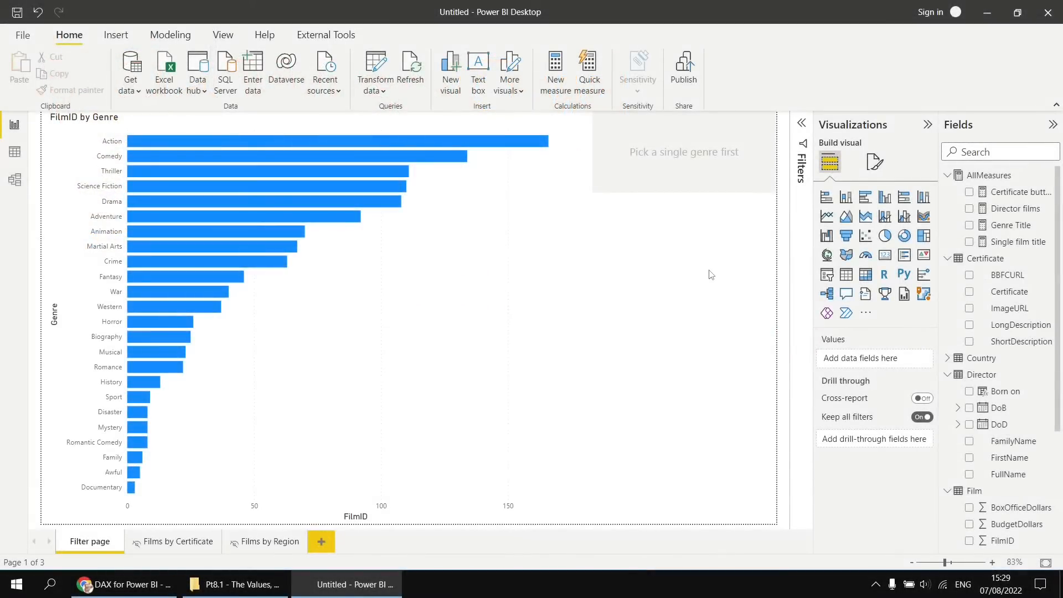
click(386, 187)
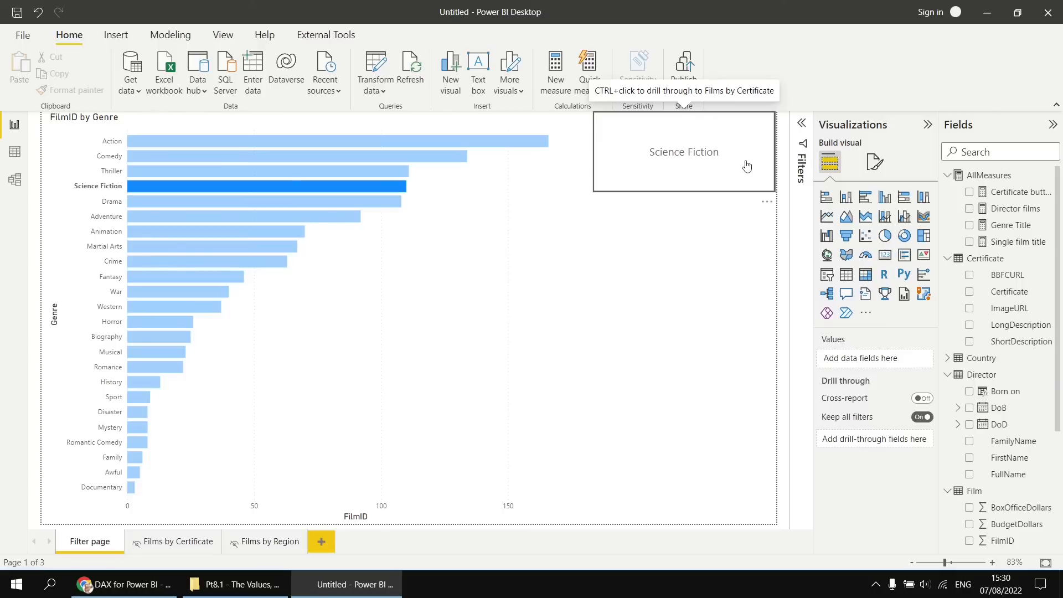
Open the Certificate button text measure's formula and review the argument help for SELECTEDVALUE.
click(1014, 194)
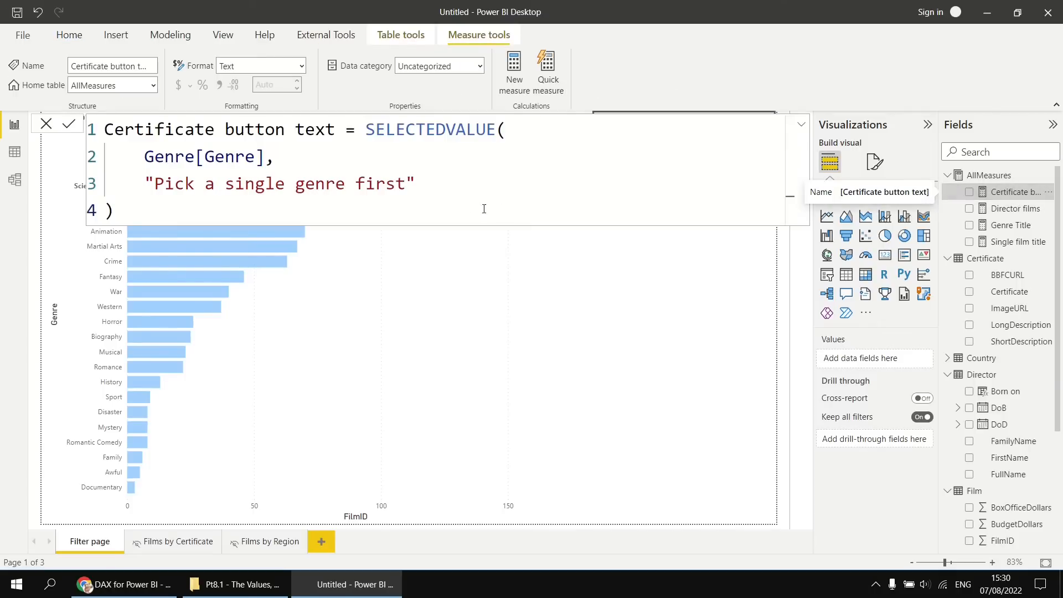
click(504, 132)
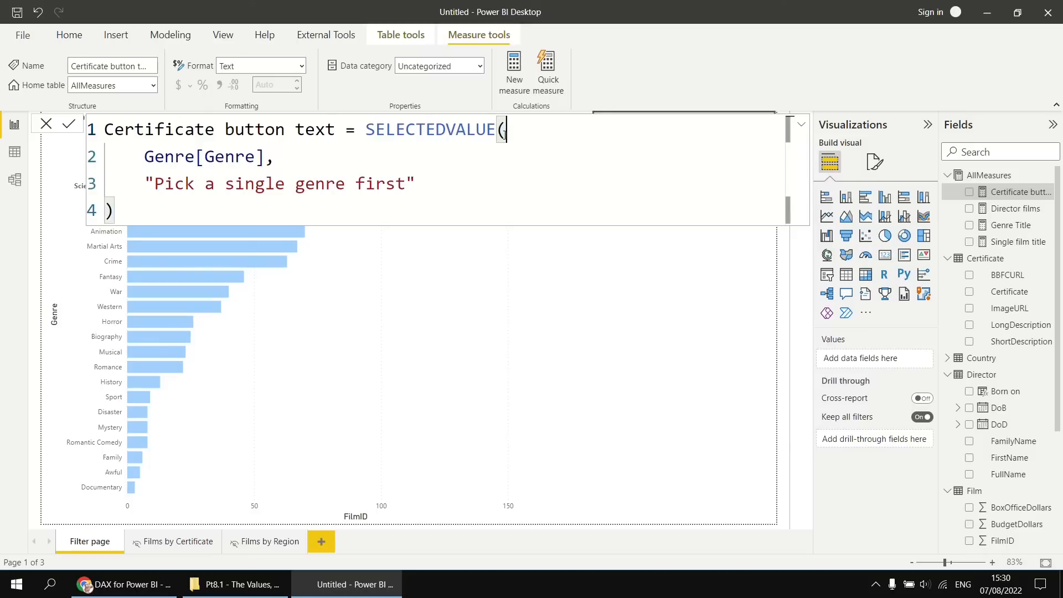
key(BackSpace)
text(()
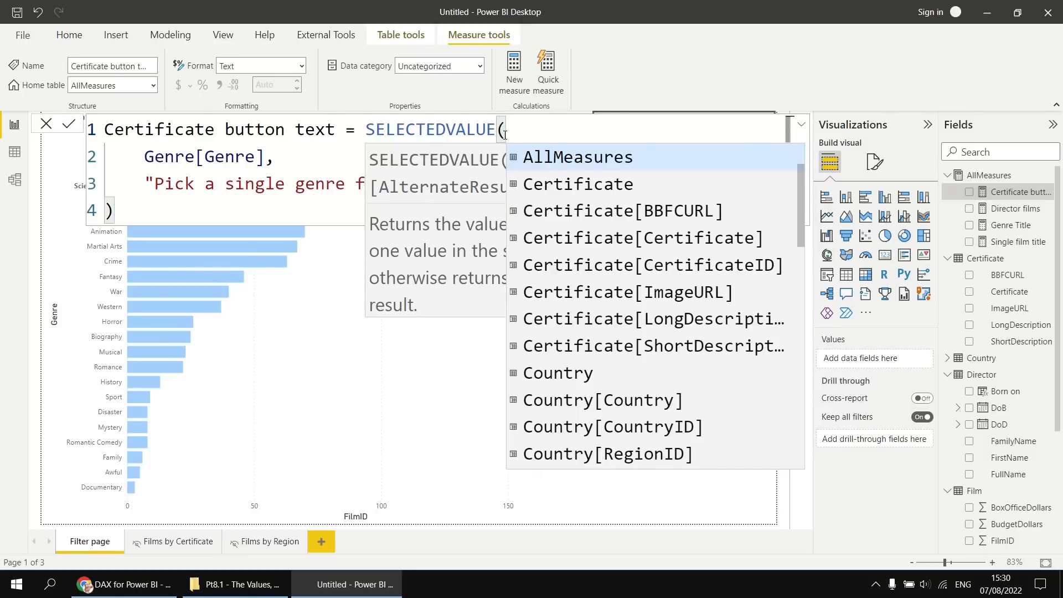
key(Escape)
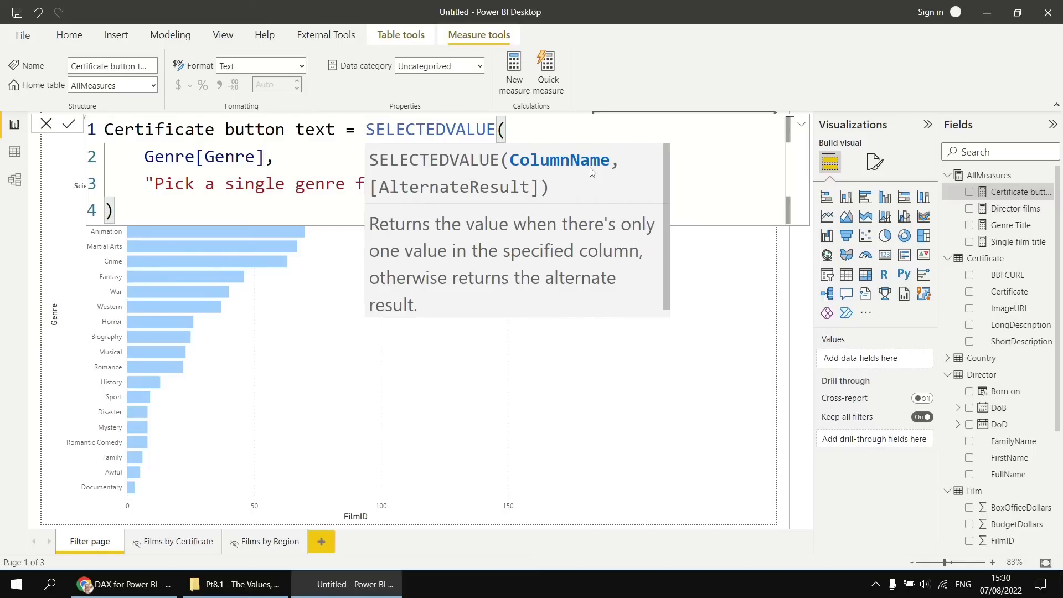
Try prefixing the Genre[Genre] argument of SELECTEDVALUE with "Click to see " &, and remove the prefix again.
click(145, 156)
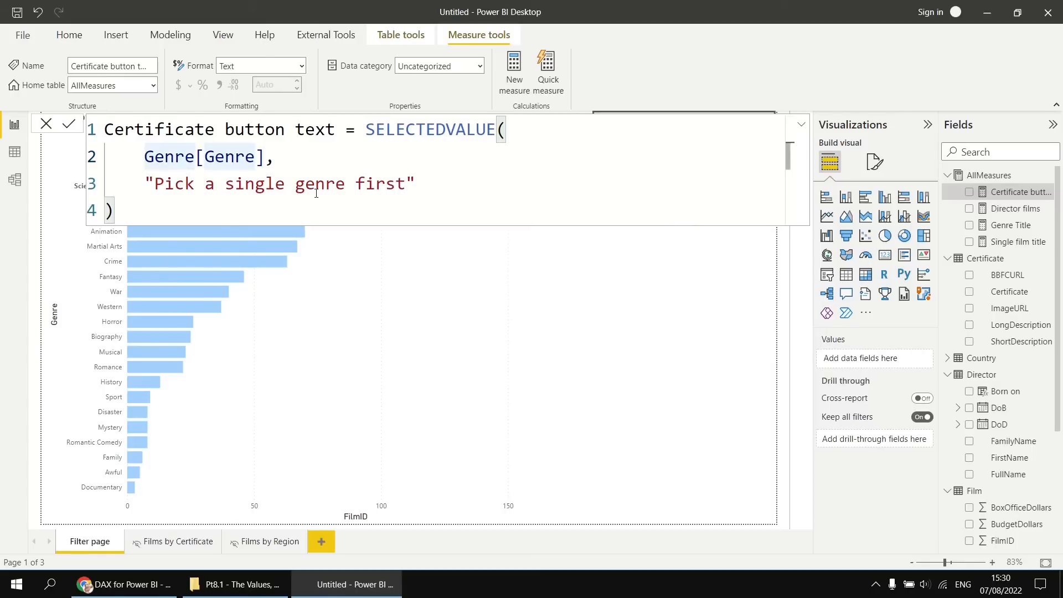
text("Cli)
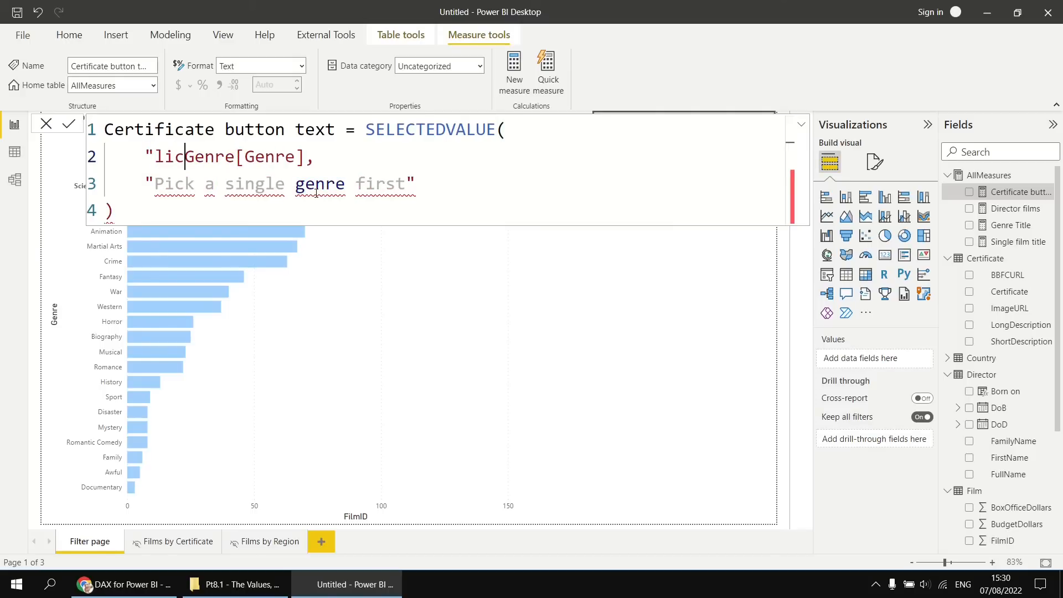
text(ck to see ")
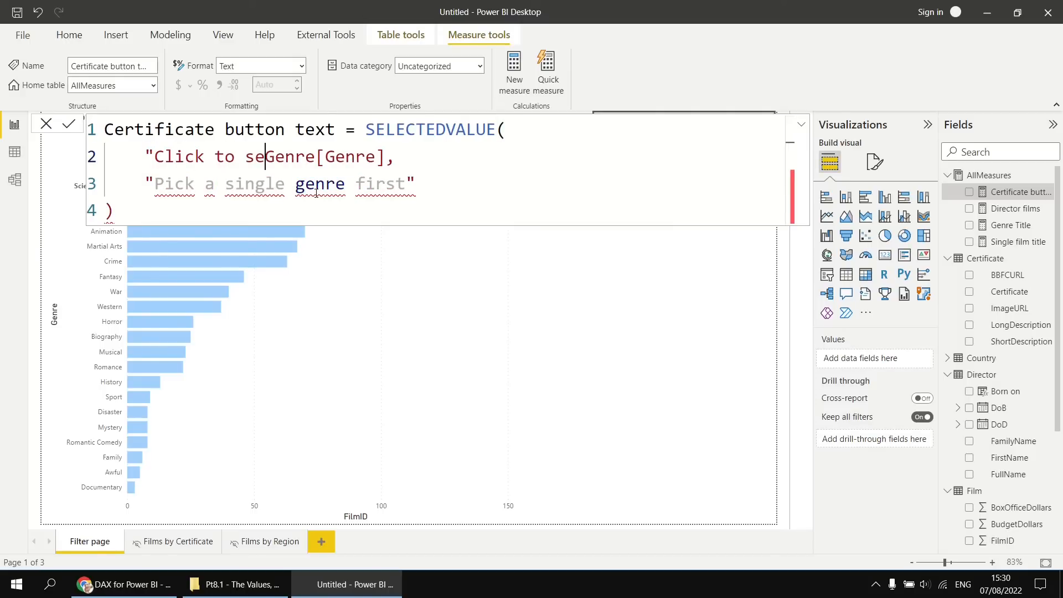
text( &)
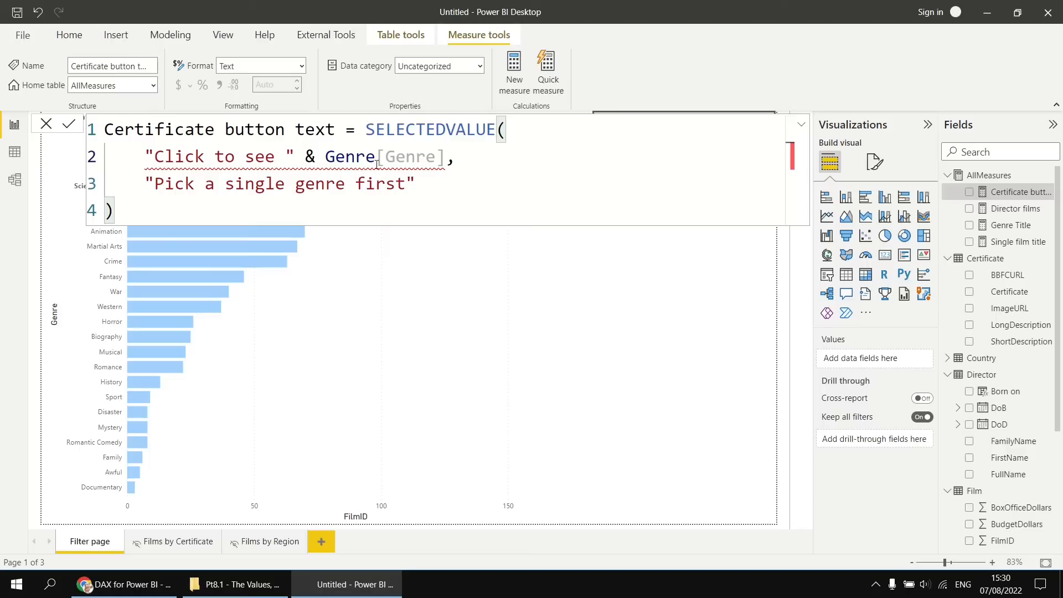
mouse_move(434, 161)
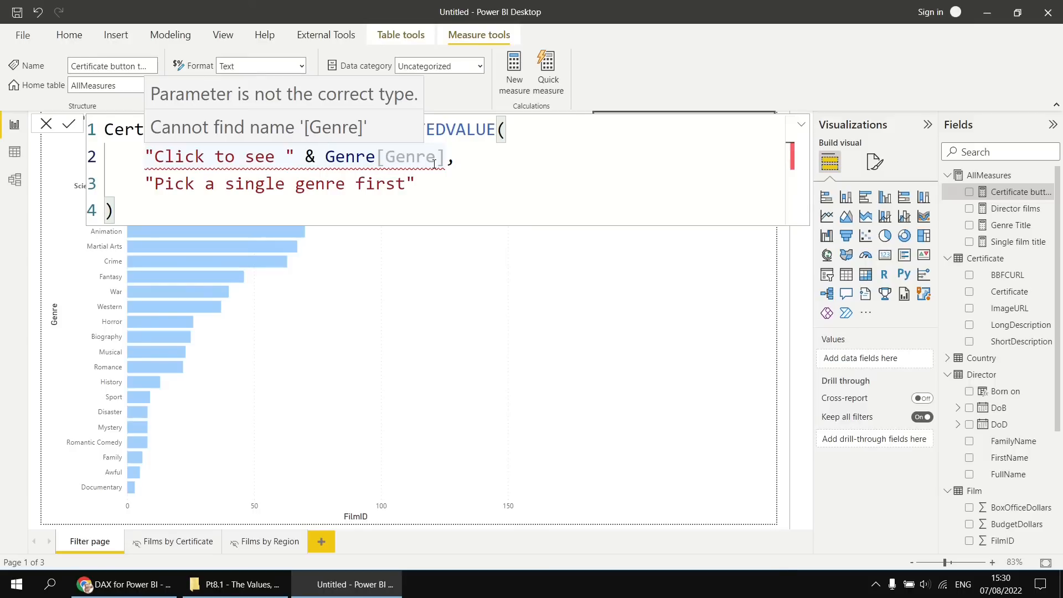
click(438, 189)
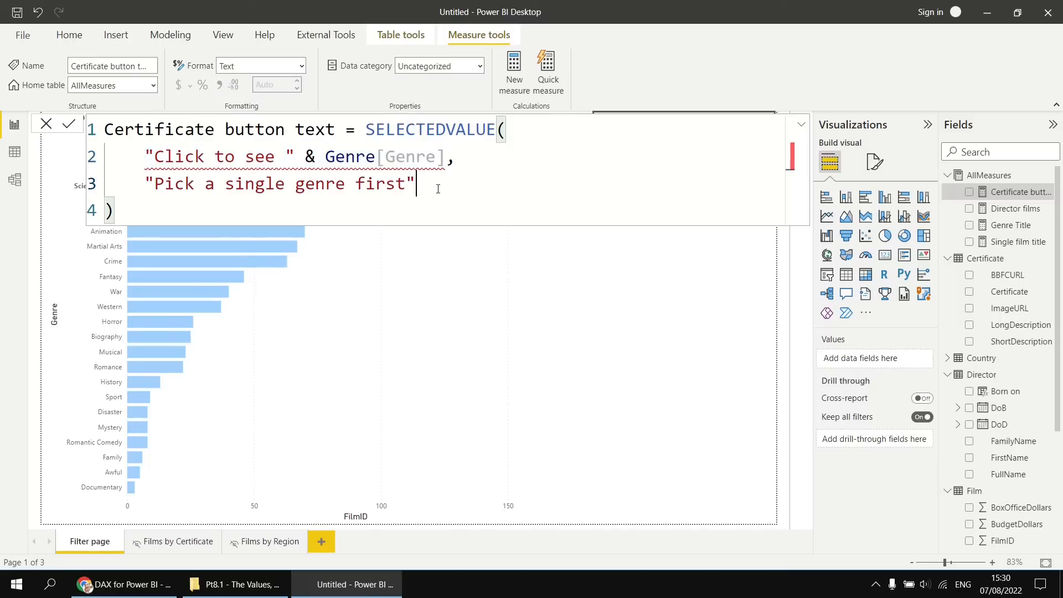
mouse_move(324, 158)
drag(325, 158, 147, 157)
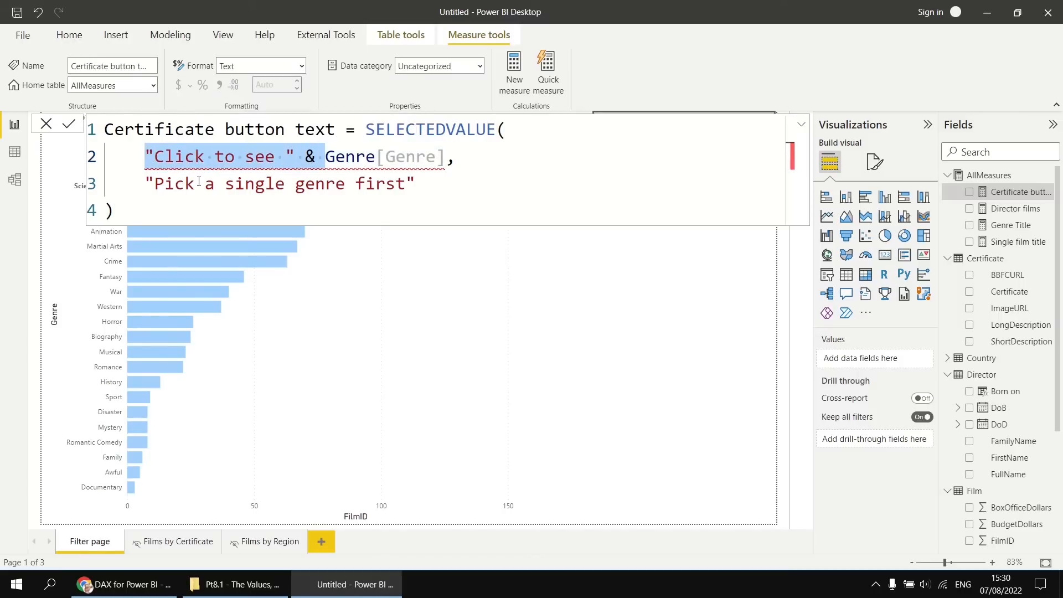
key(Delete)
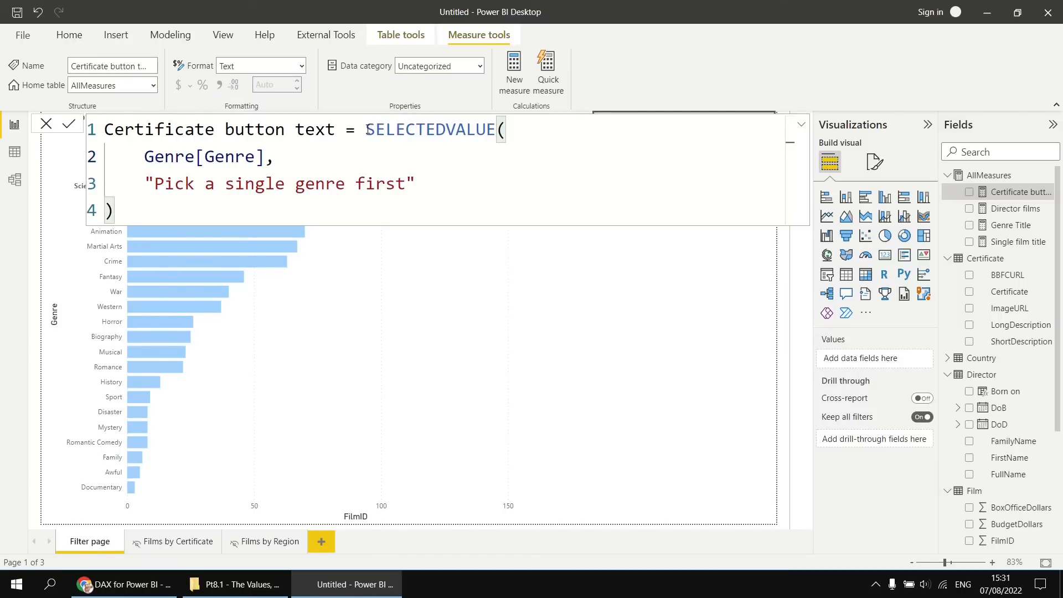
Replace SELECTEDVALUE with IF in the measure and wrap Genre[Genre] in HASONEVALUE as the condition.
drag(365, 130, 496, 130)
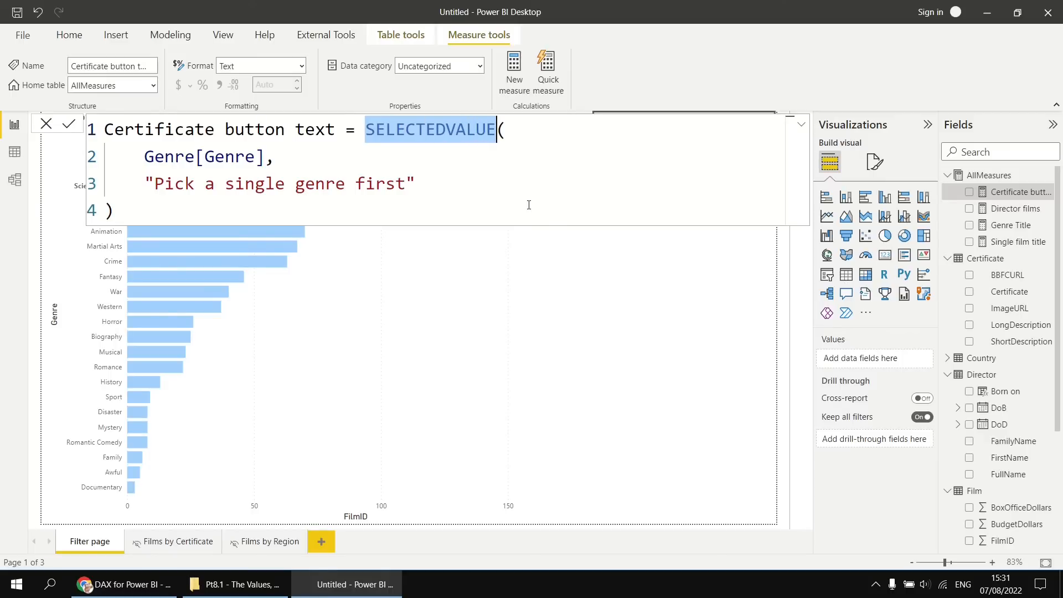
key(Delete)
text(IF)
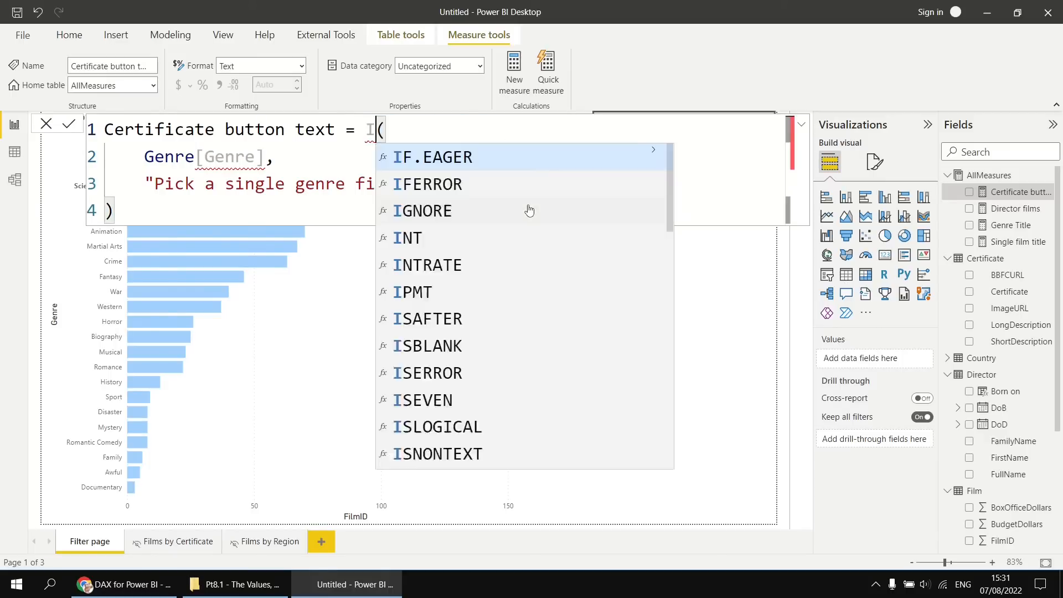
click(145, 157)
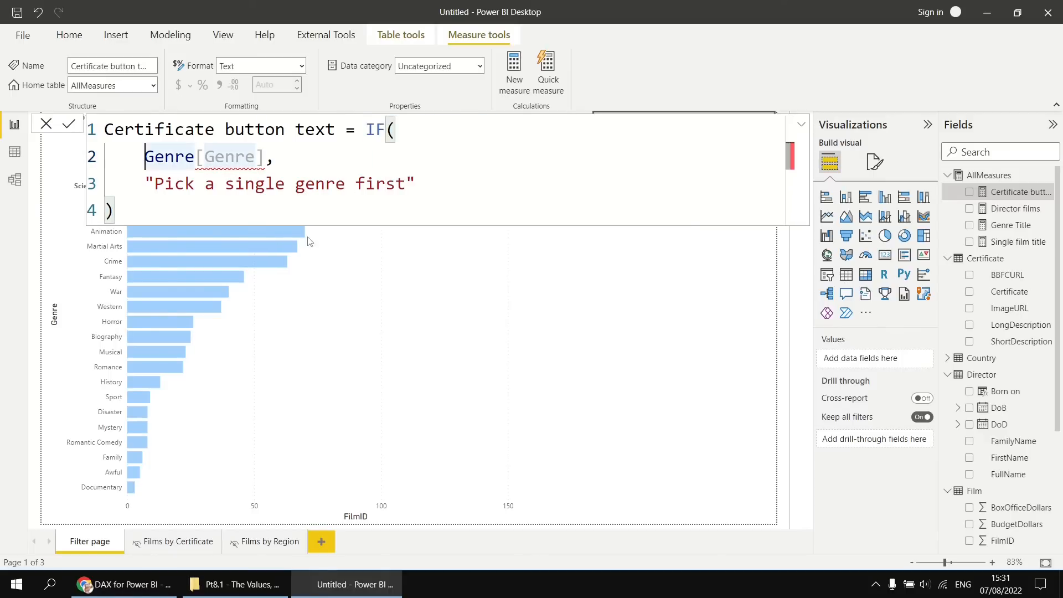
text(HASONE)
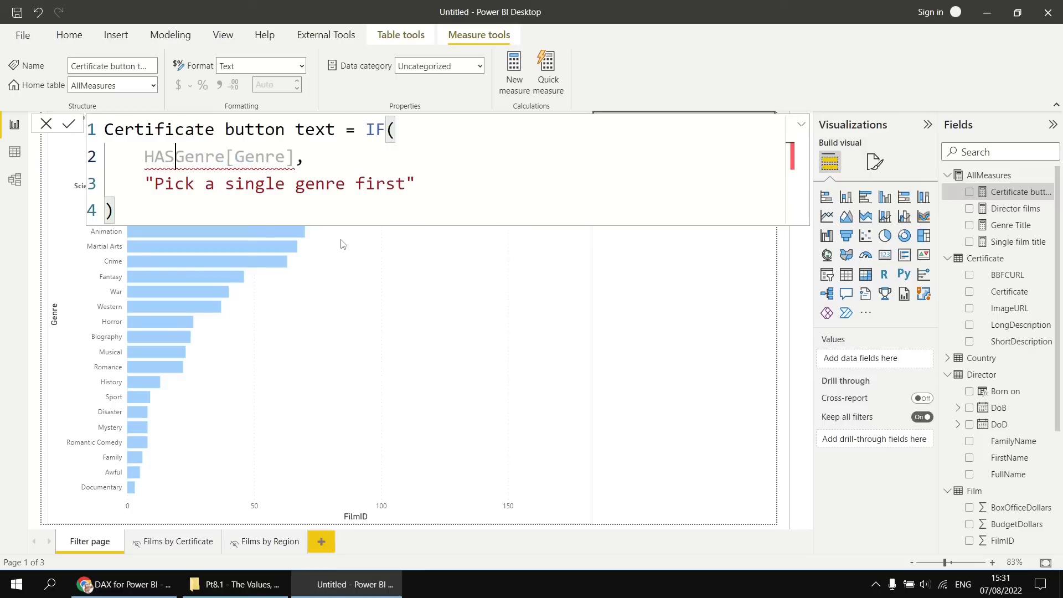
text(VALUE)
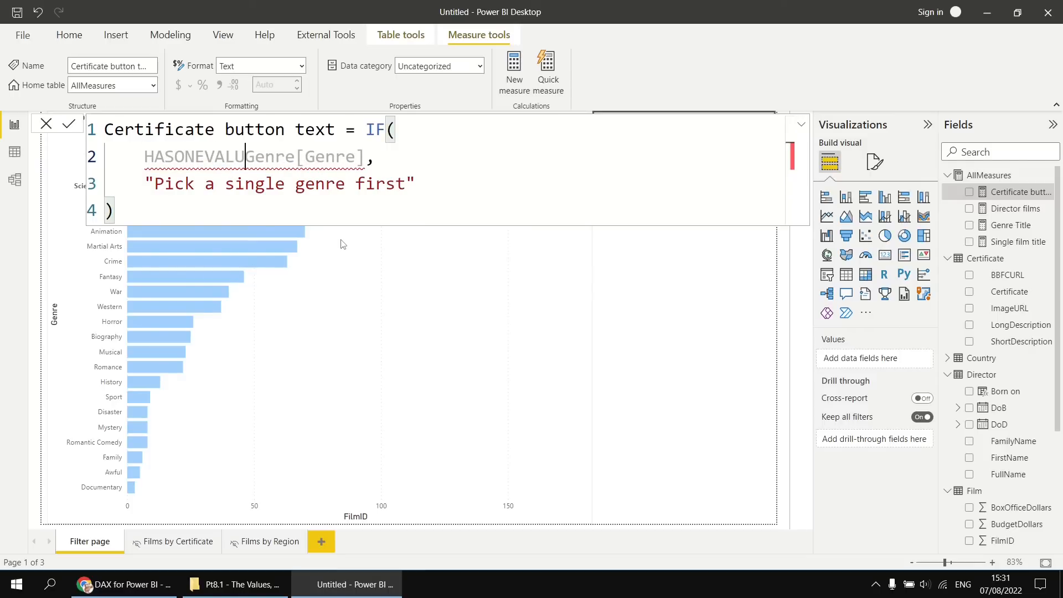
text(()
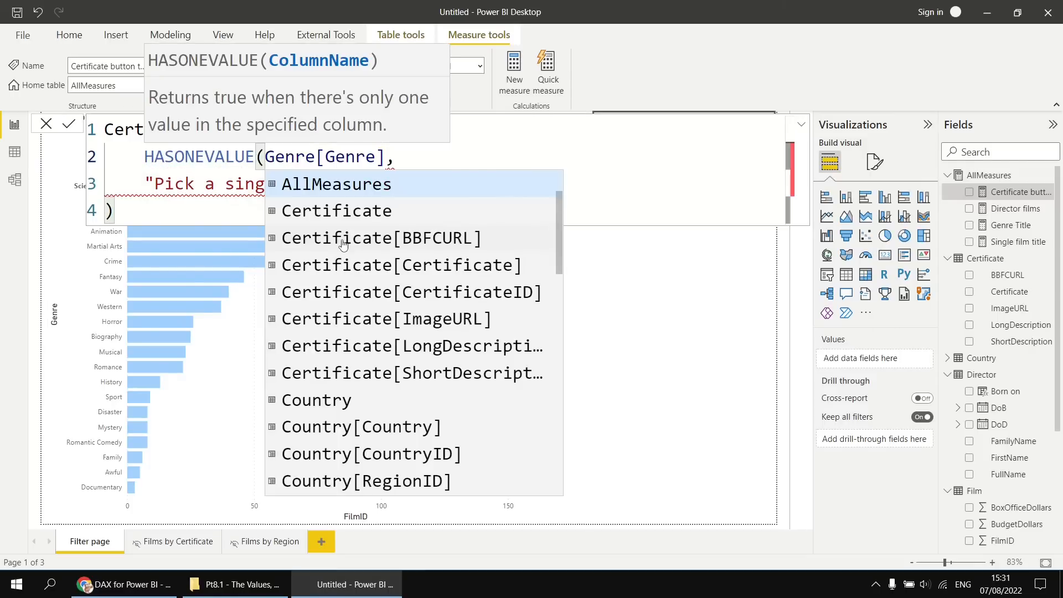
click(387, 157)
text())
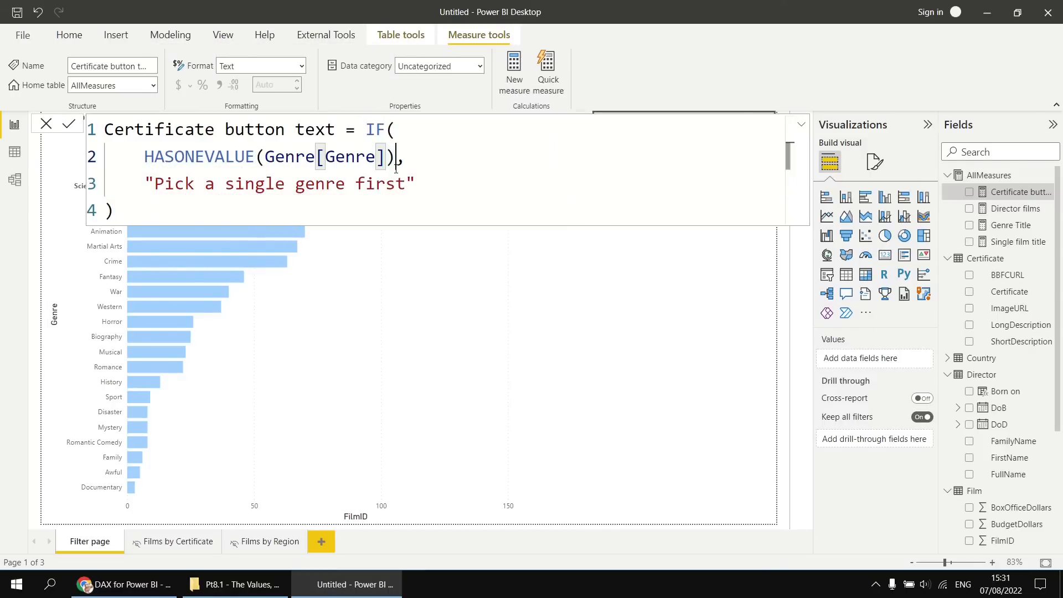
Add "Click to see " & VALUES(Genre[Genre]) on a new line as the IF function's true result in the Certificate button text measure.
click(406, 158)
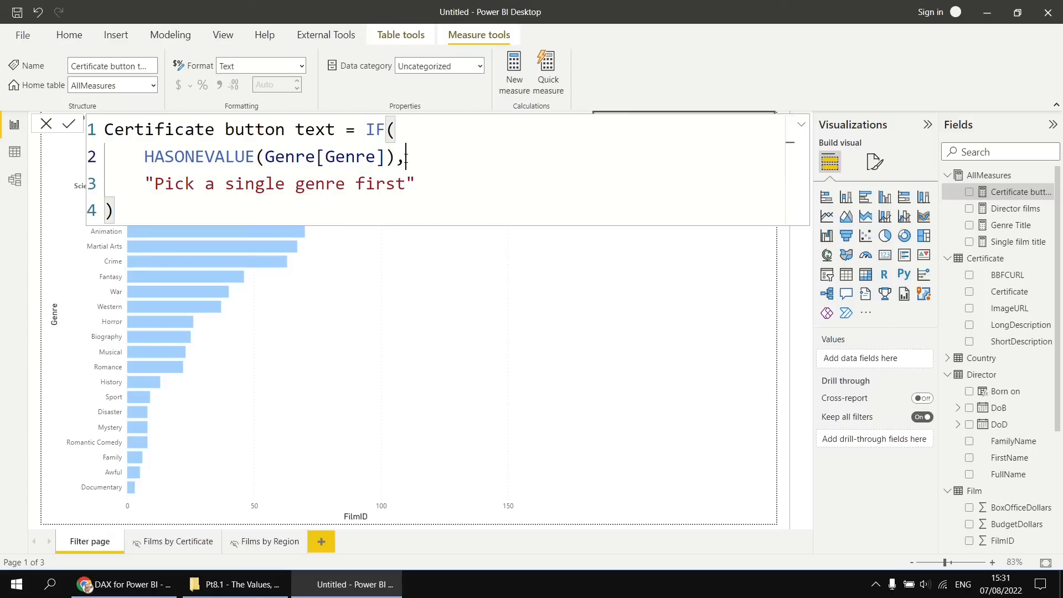
key(shift+Return)
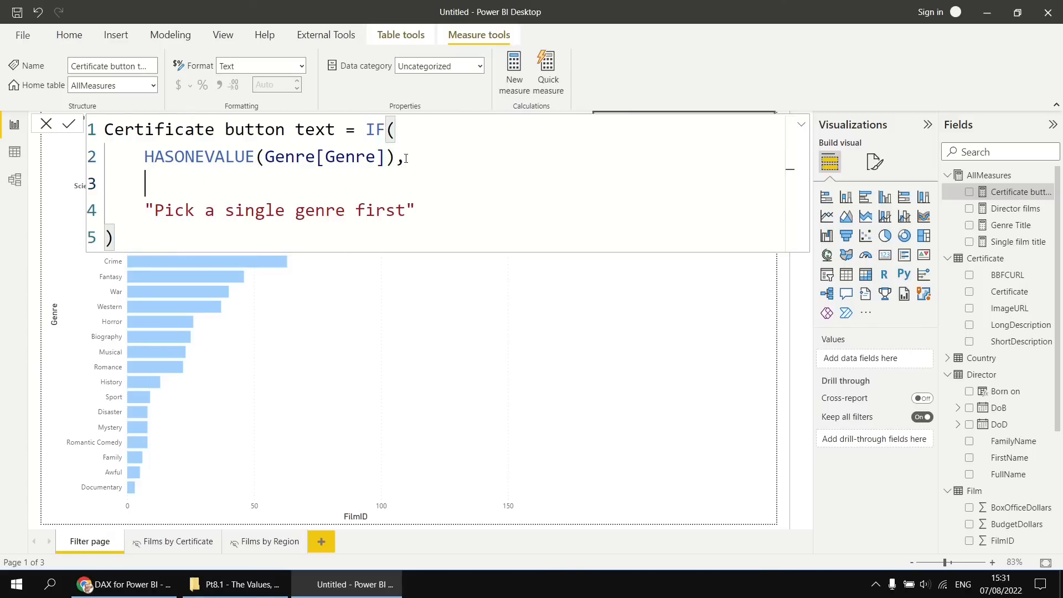
text("Click to )
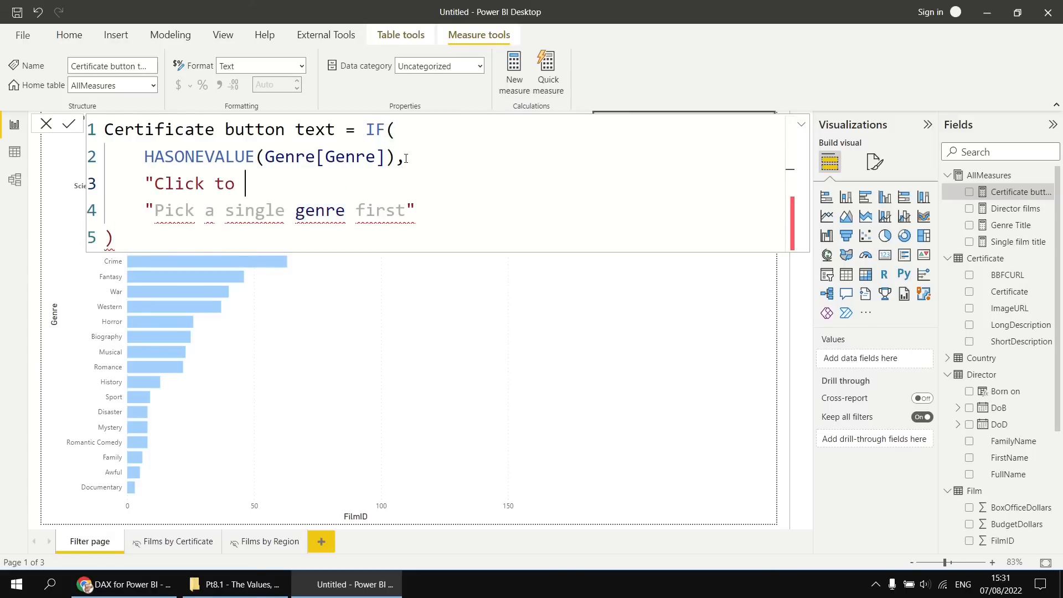
text(see " )
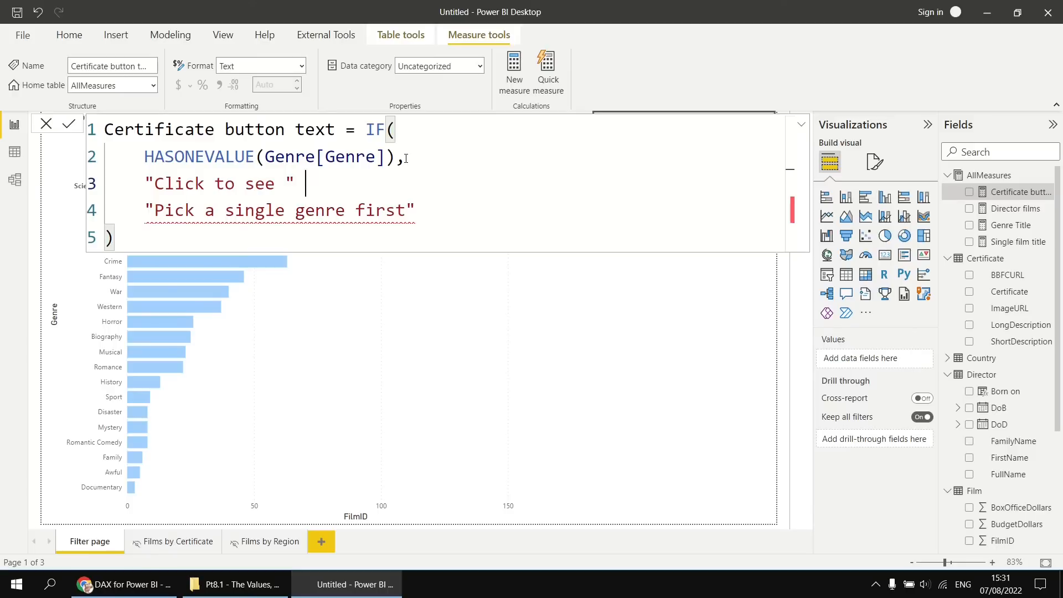
text(&)
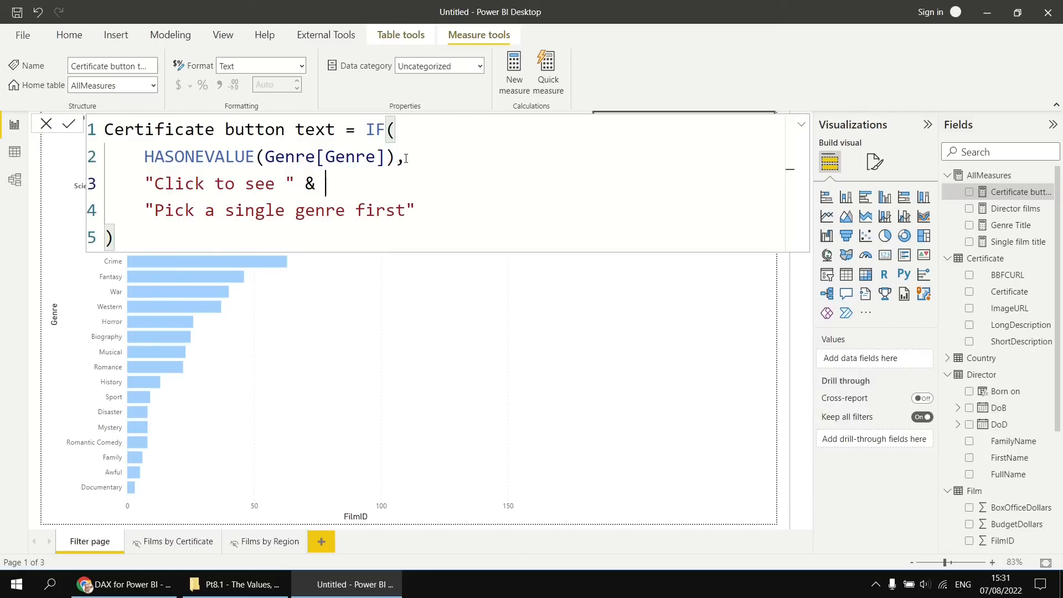
text(VALUES)
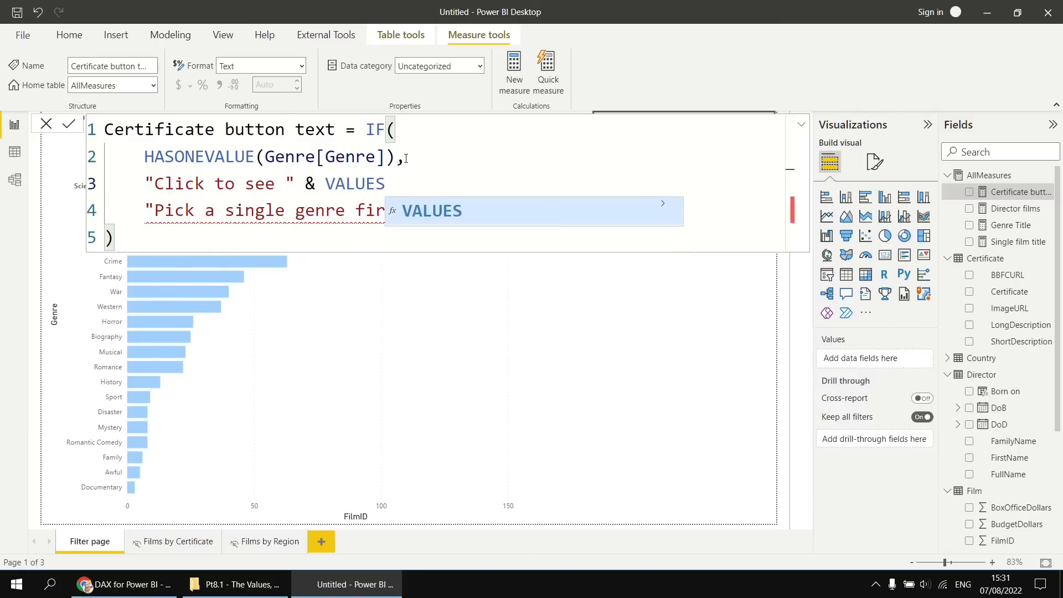
text((Ge)
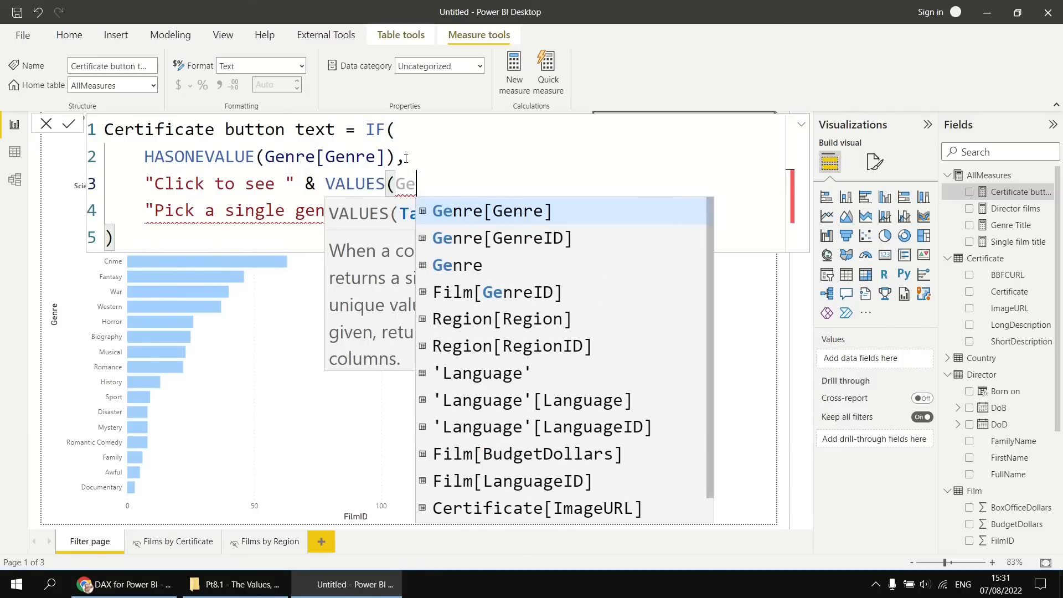
key(Tab)
text())
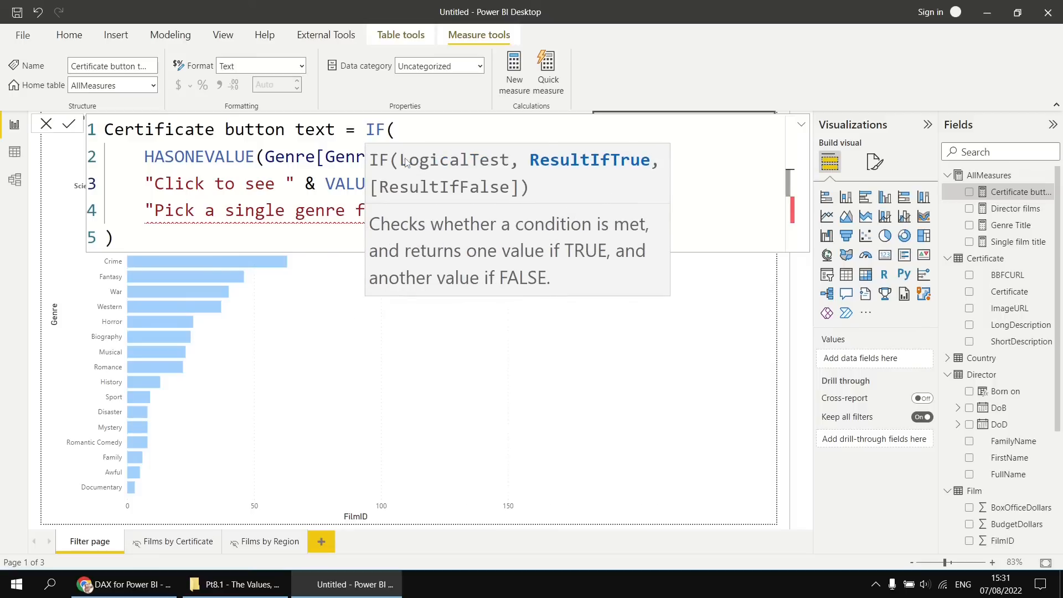
text( & )
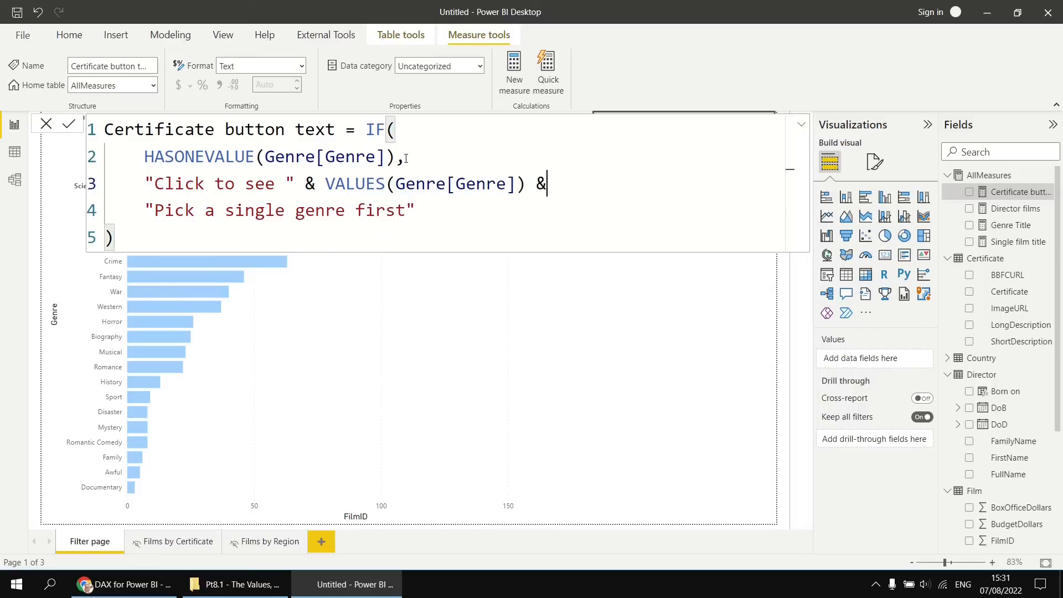
text(" films by ce)
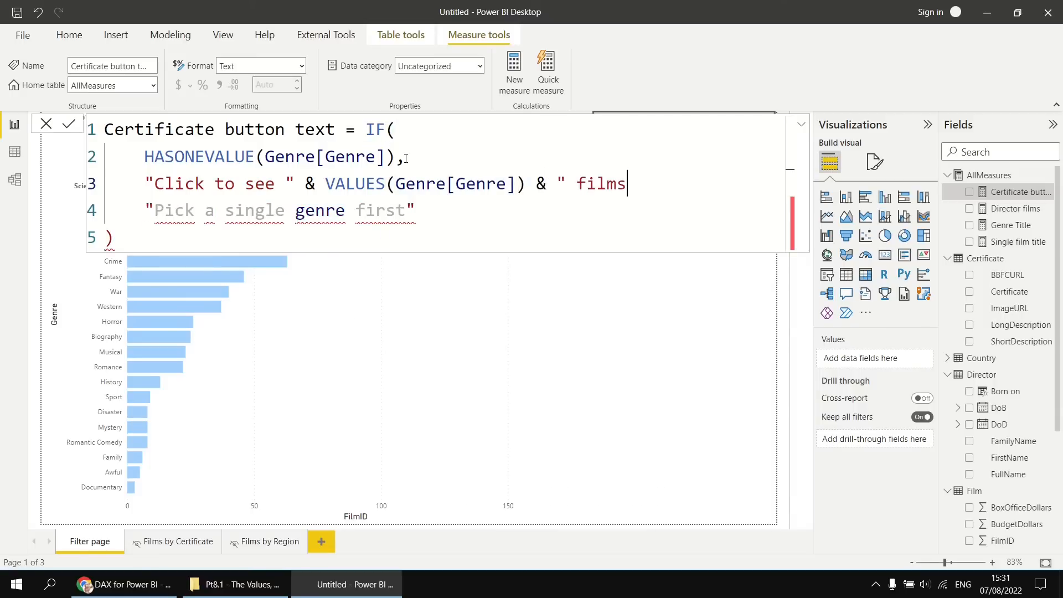
Append & " films by certificate" to the true result, separate it from the false result with a comma, and commit the measure.
text(tifia)
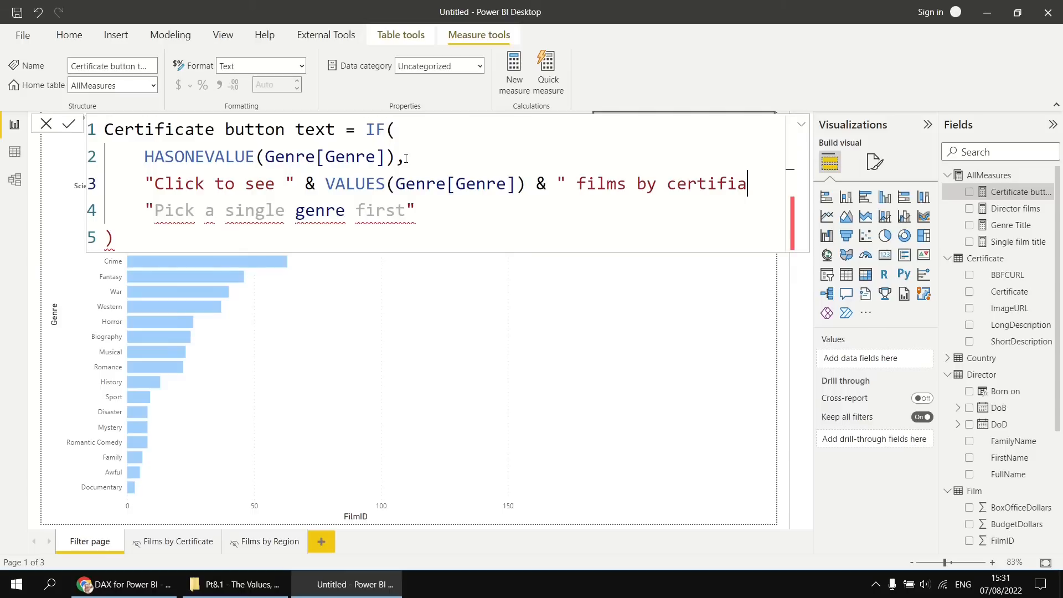
key(BackSpace)
text(cate")
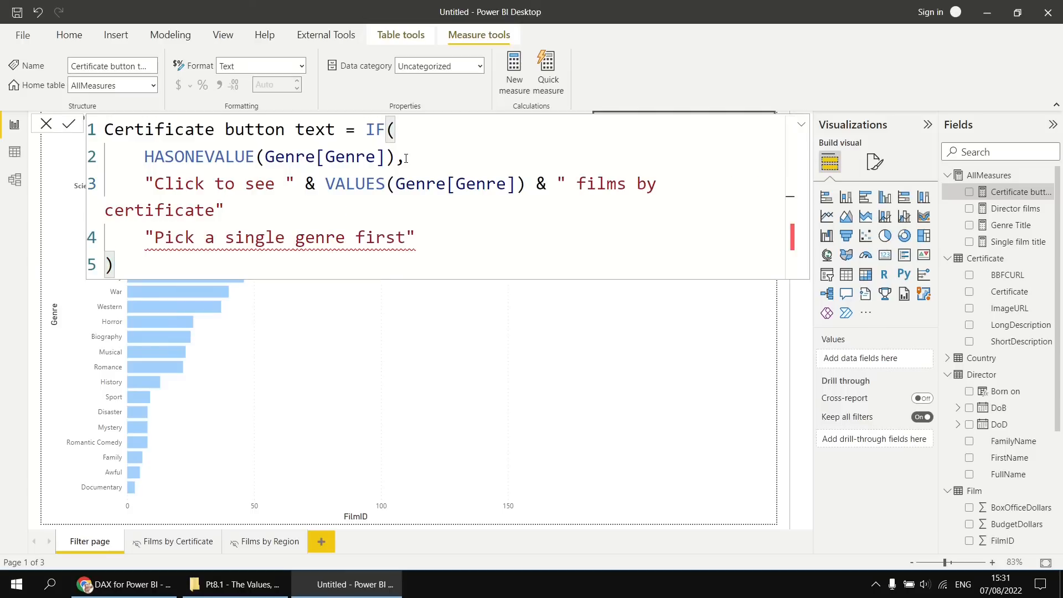
ctrl+scroll(504, 219, down, 1)
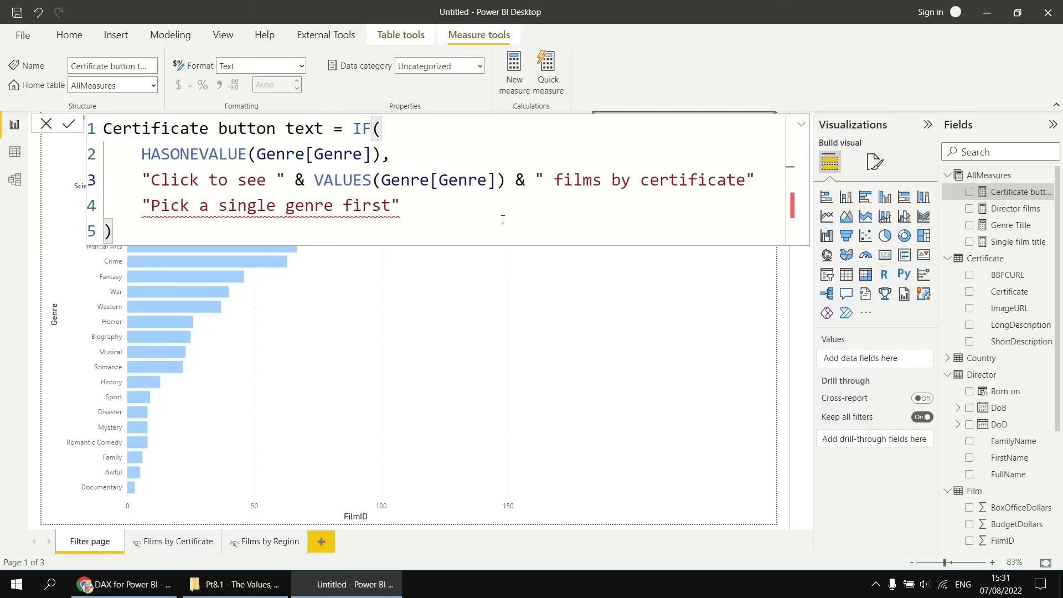
text(,)
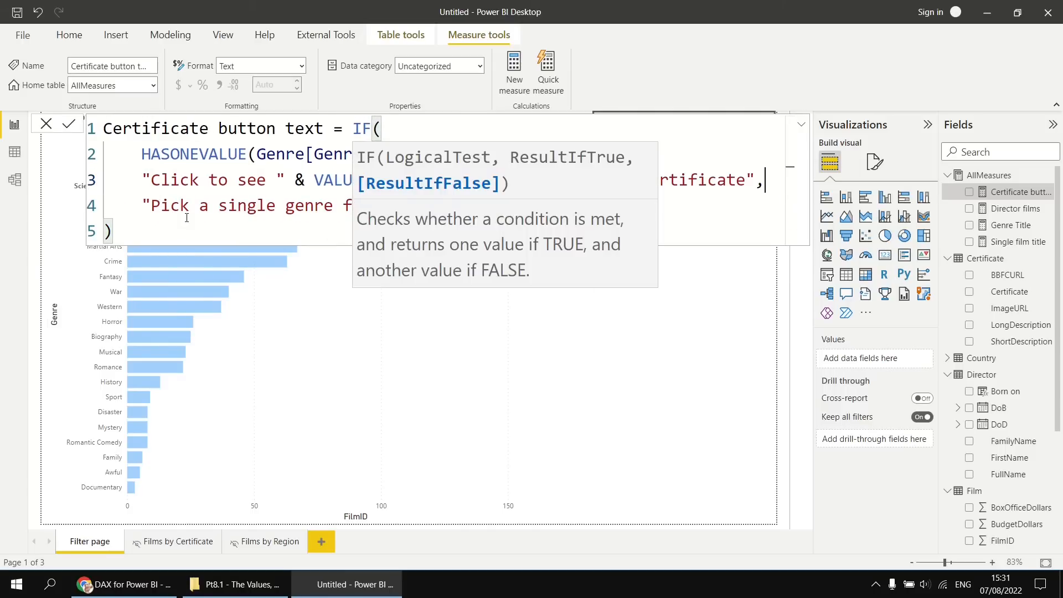
double_click(169, 202)
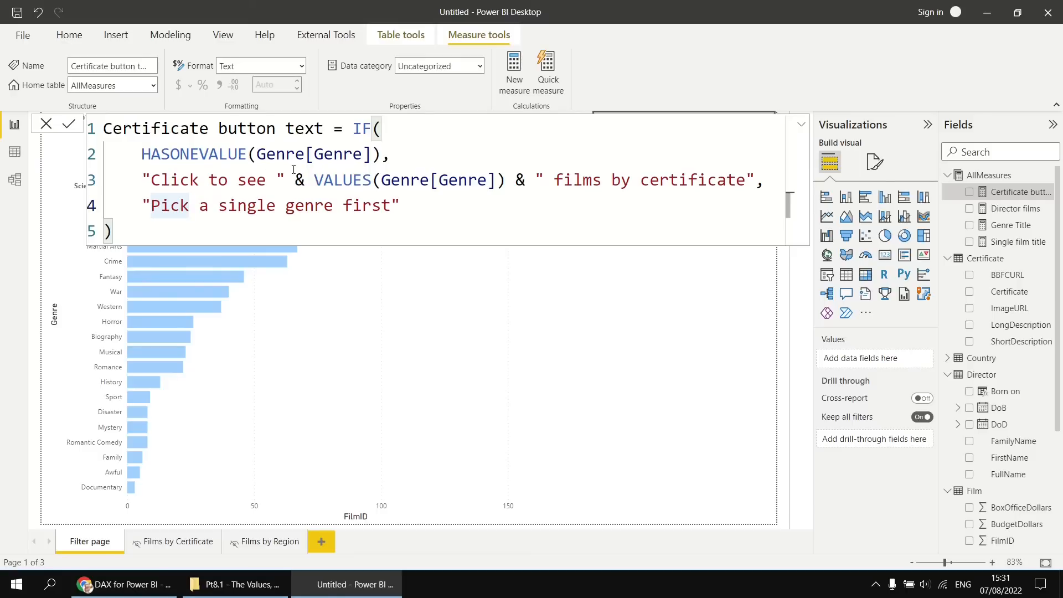
click(386, 239)
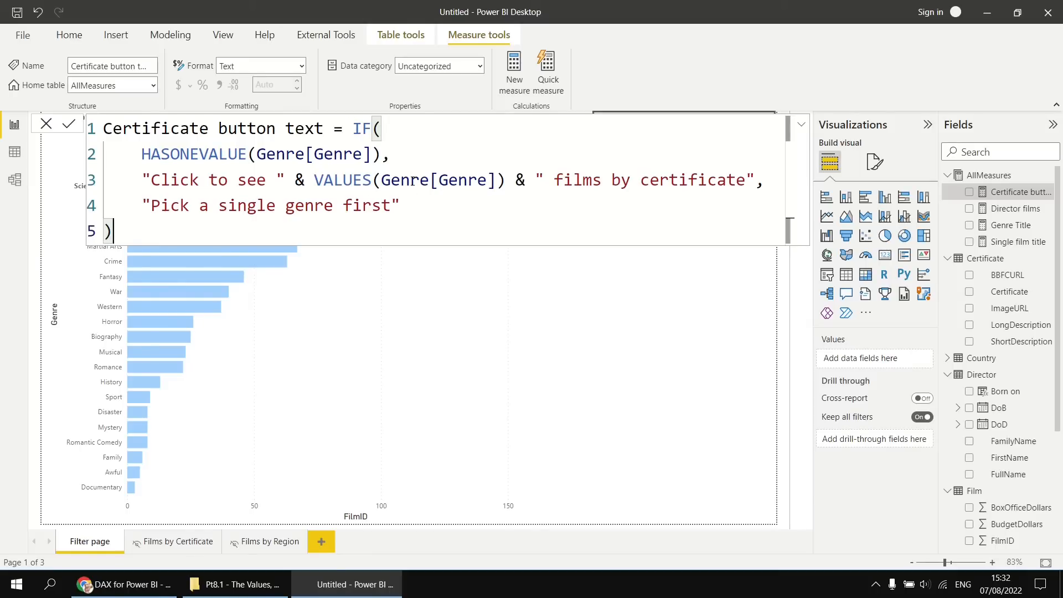
click(68, 123)
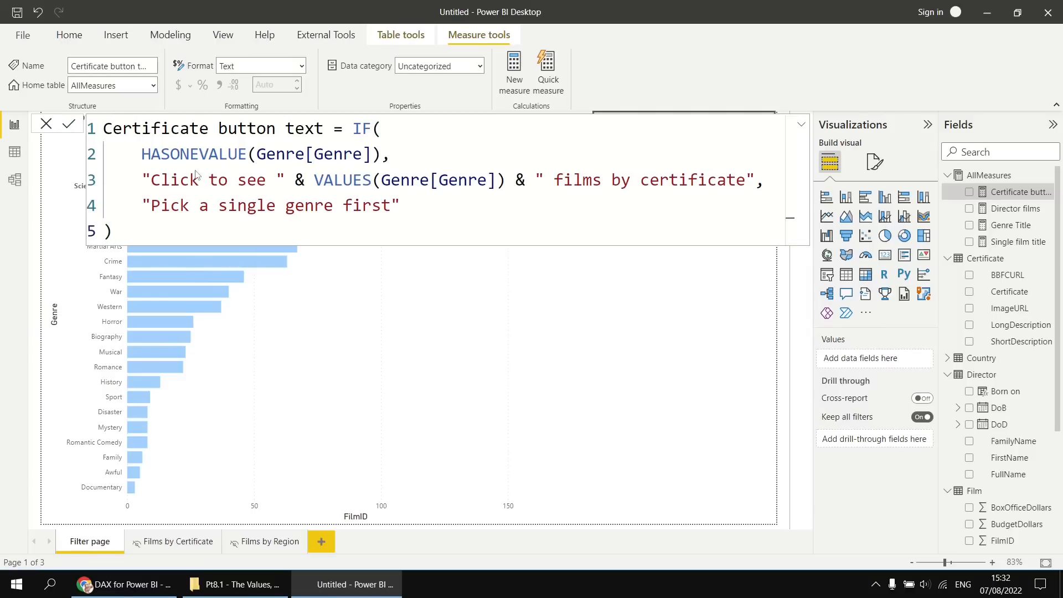
Check the button text by selecting single genre bars such as Adventure, Crime and War, selecting several together, and clearing the selection.
click(676, 344)
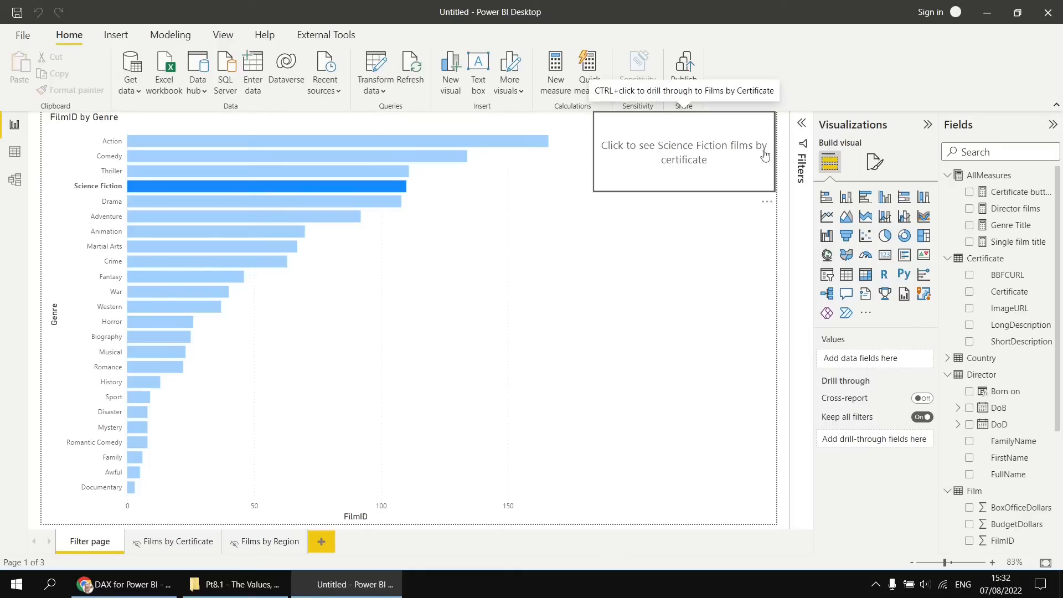
click(222, 215)
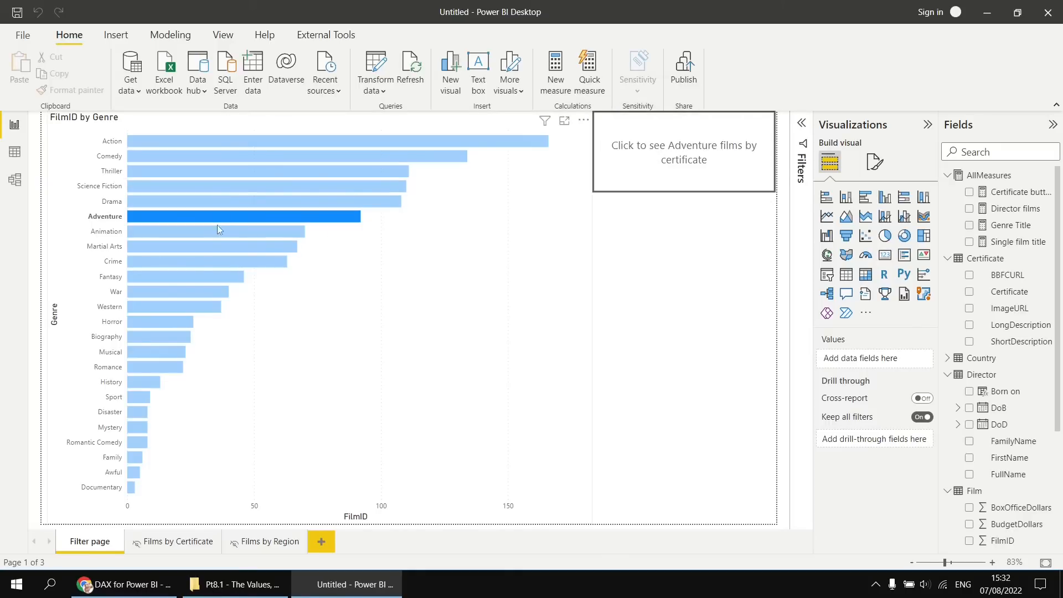
click(208, 236)
click(200, 261)
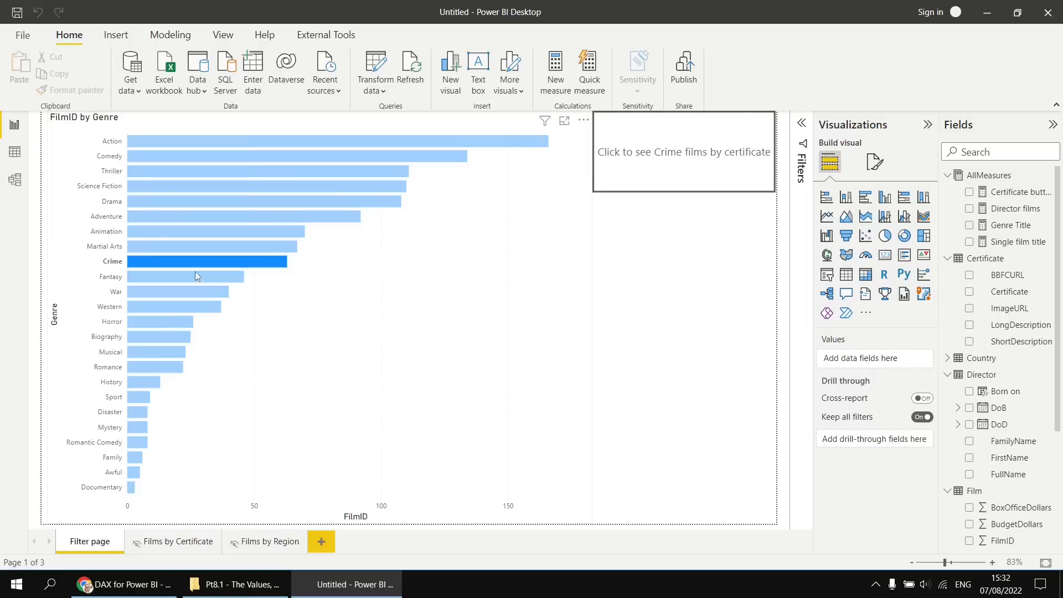
click(187, 290)
ctrl+click(198, 265)
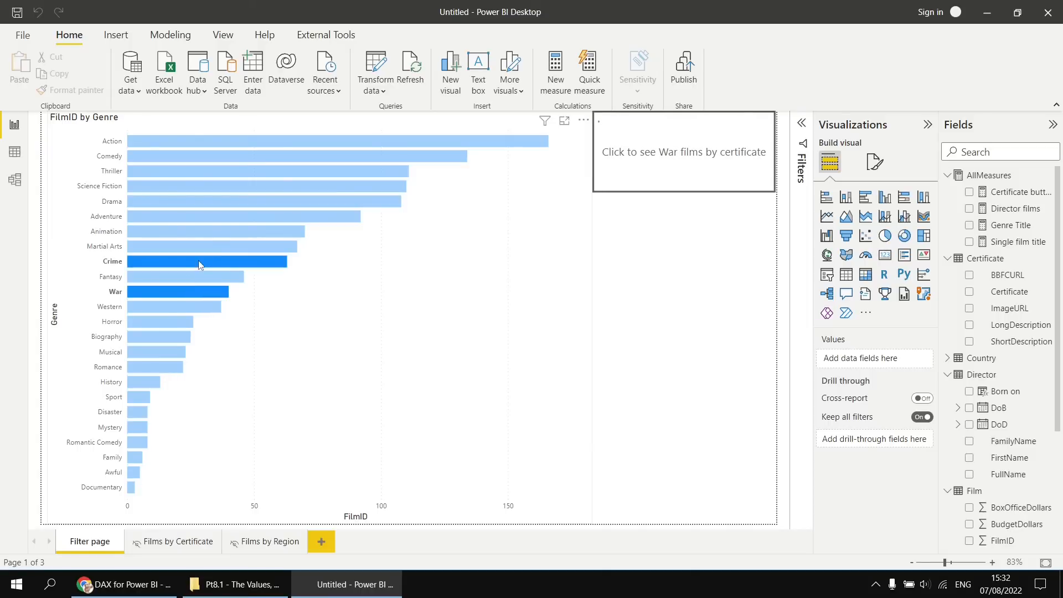
ctrl+click(214, 220)
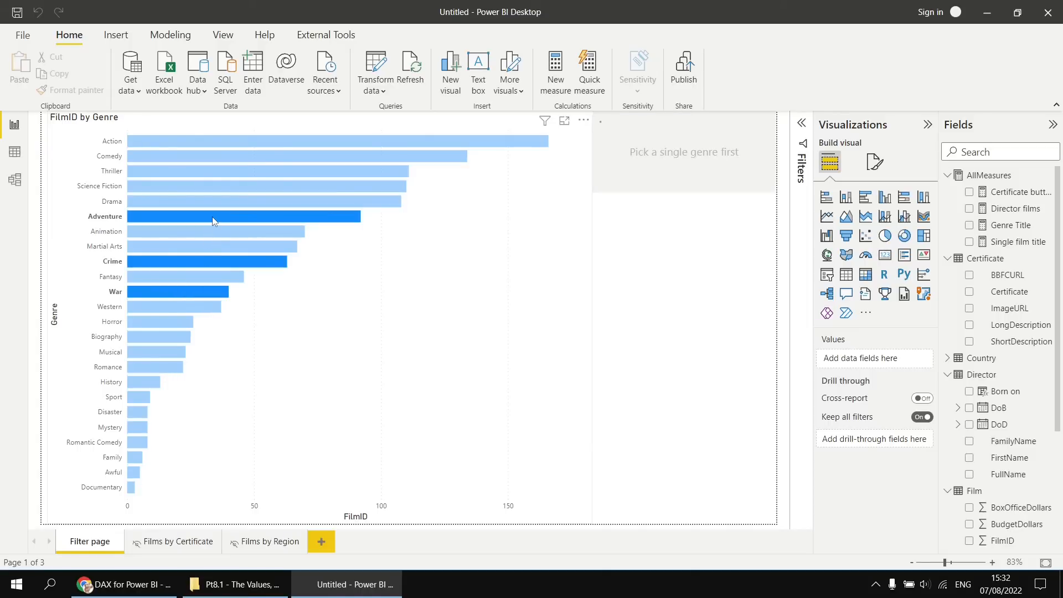
click(284, 217)
click(284, 216)
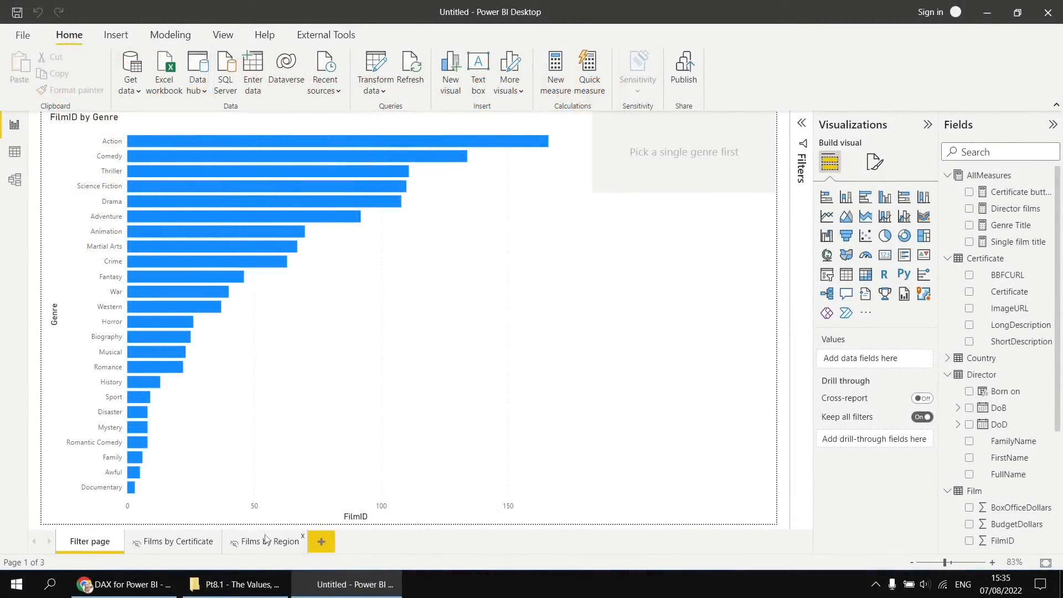
Duplicate the drill-through button and place the copy directly below the original.
click(673, 184)
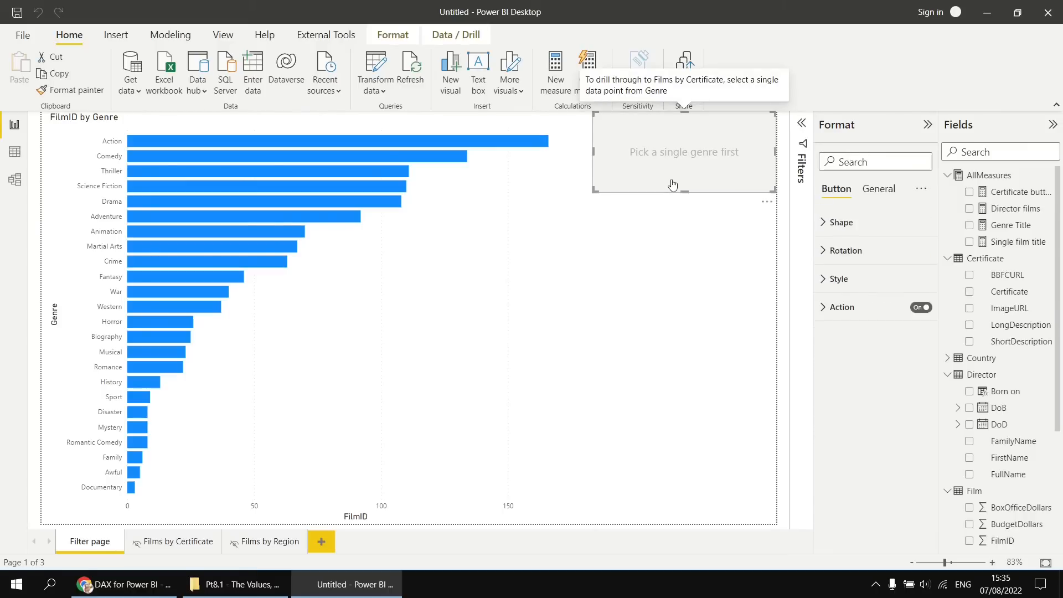
key(ctrl+c)
key(ctrl+v)
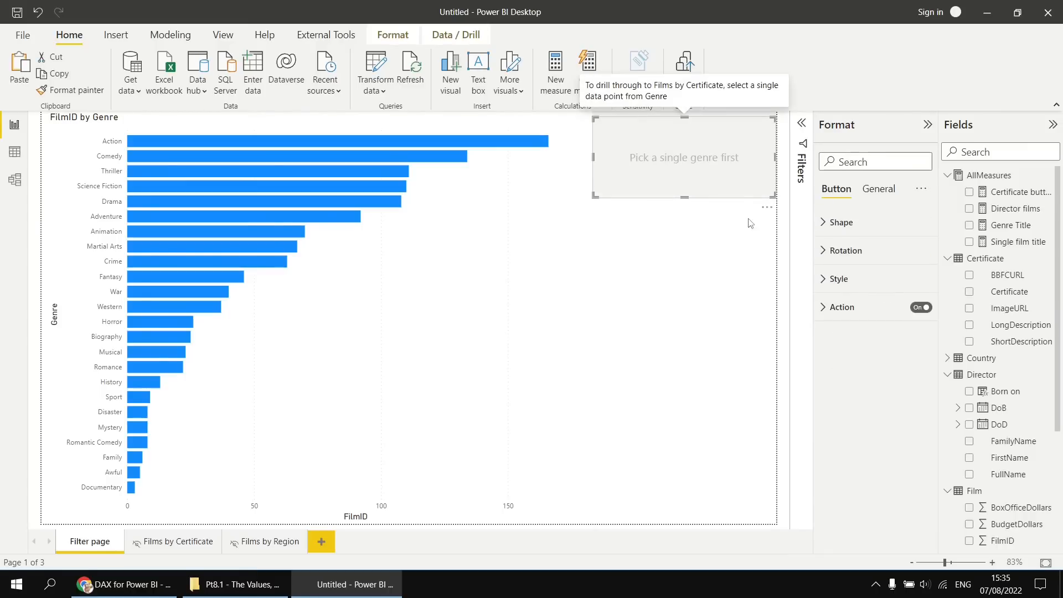
drag(764, 209, 778, 288)
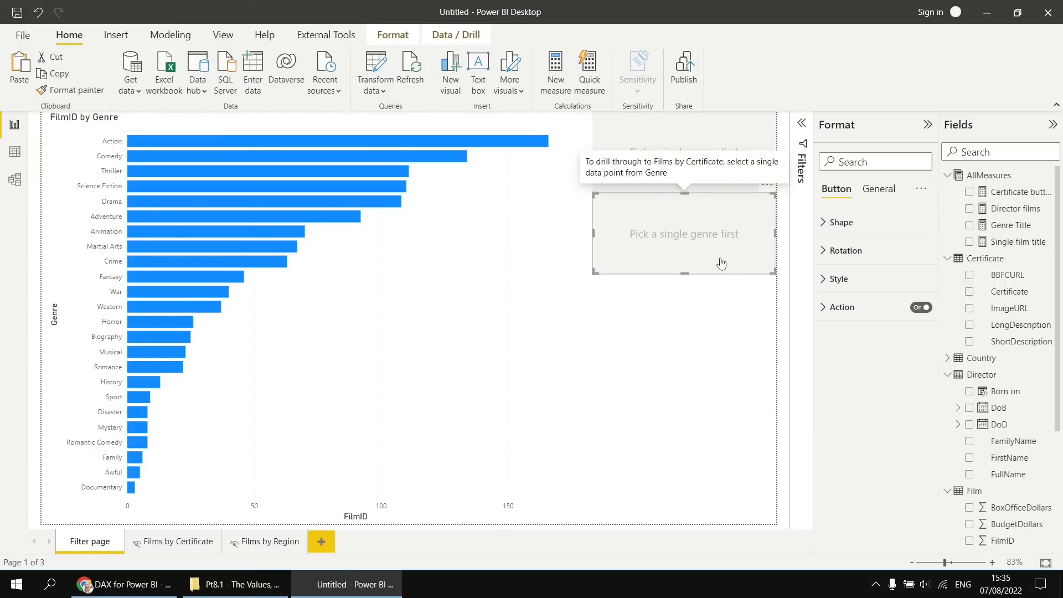
Copy the whole Certificate button text formula into a new measure in the AllMeasures table.
click(1010, 194)
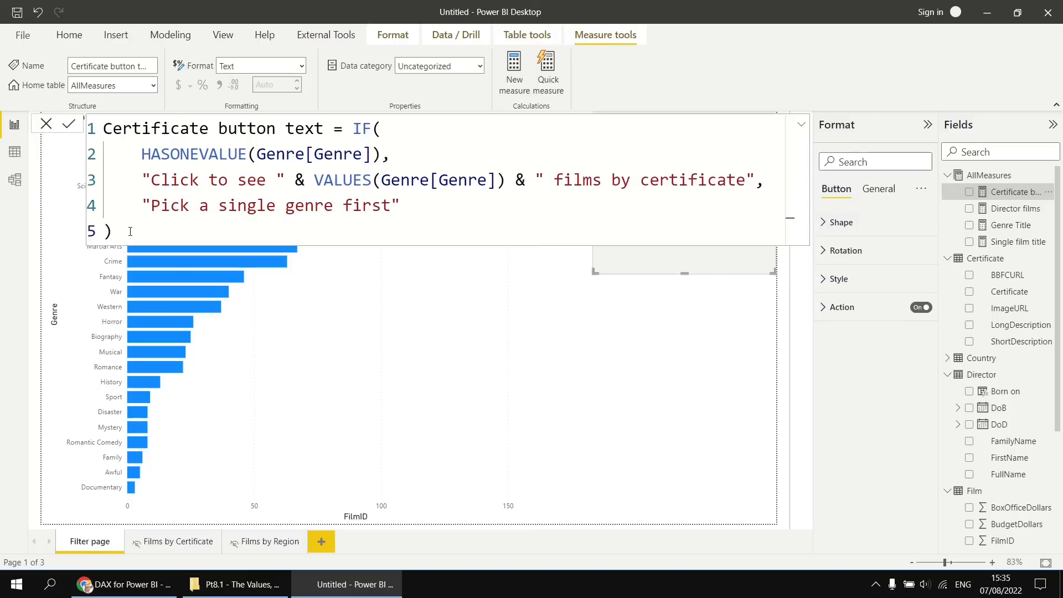
drag(130, 231, 99, 130)
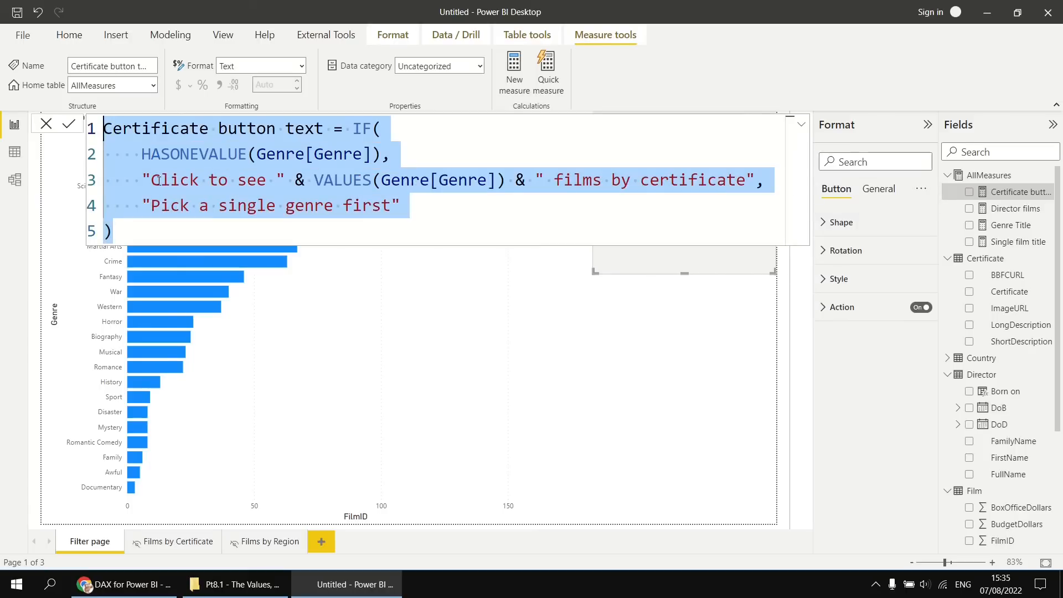
right_click(1002, 176)
key(Escape)
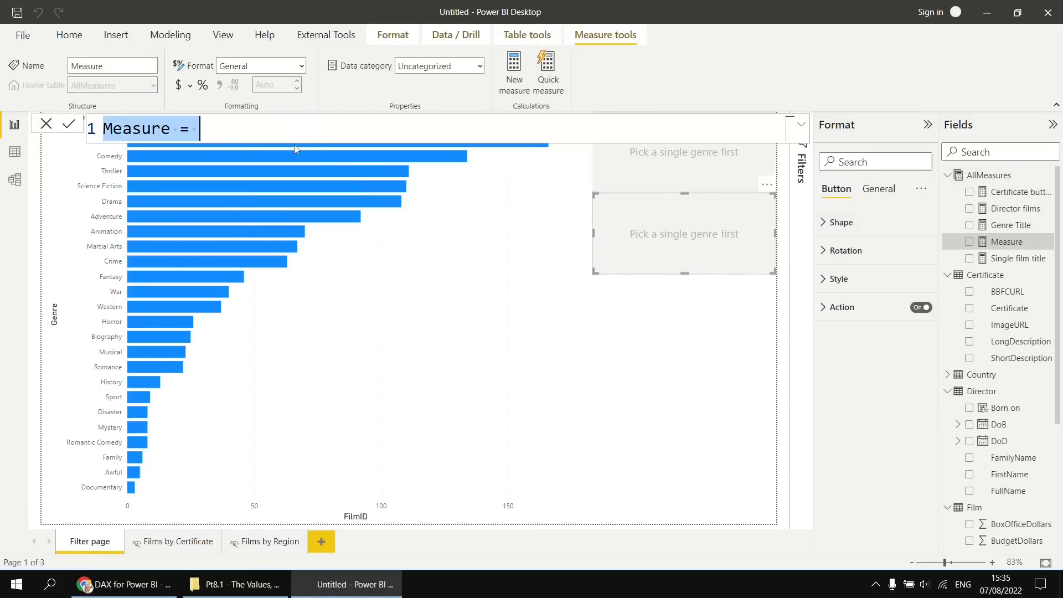
key(ctrl+v)
Name the new measure Region button text, change its ending to " films by region", and commit it.
double_click(170, 128)
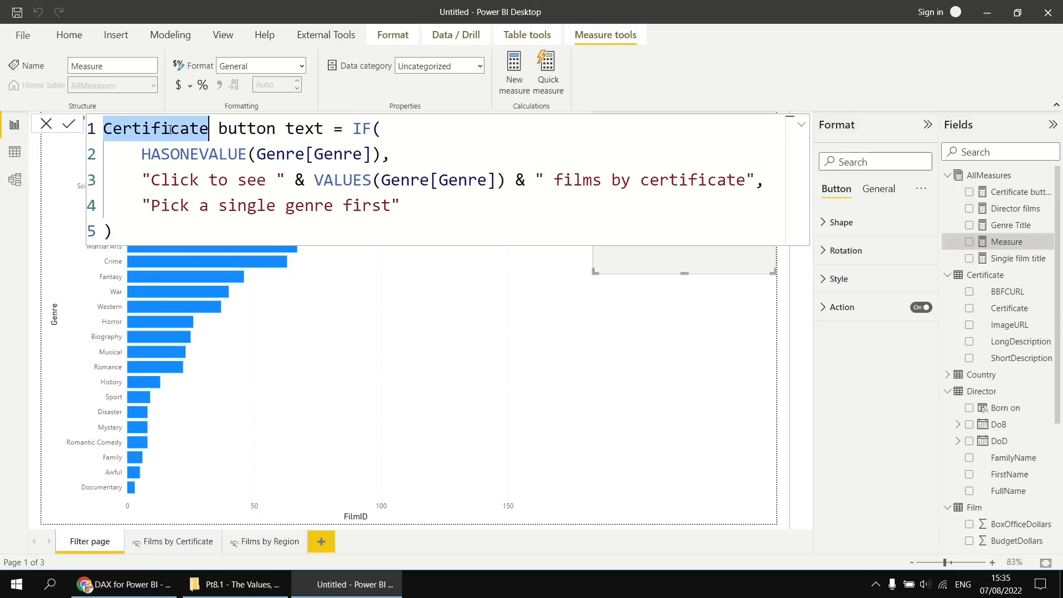
text(Regino)
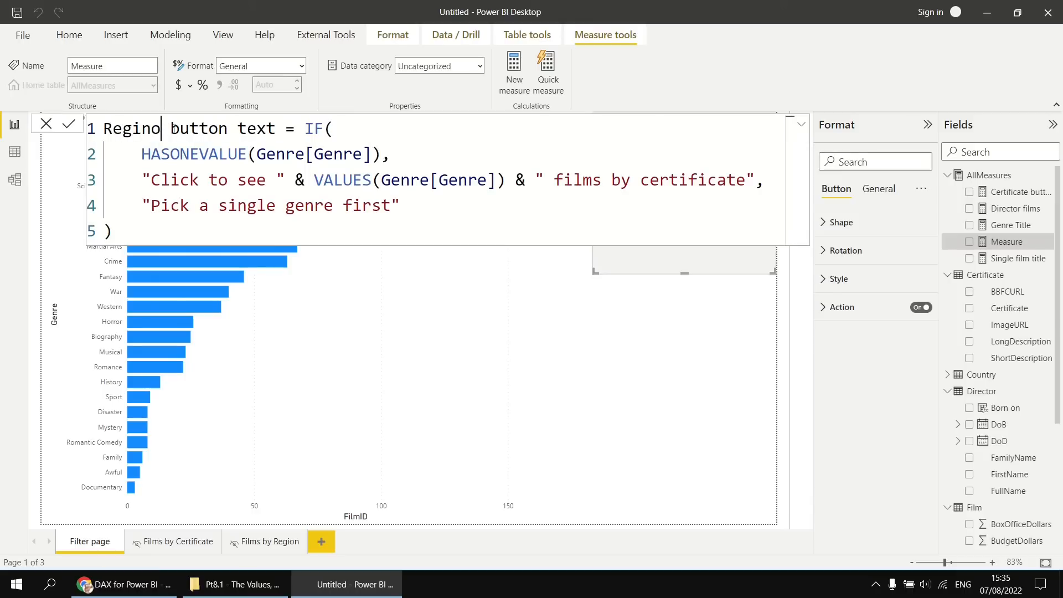
key(BackSpace)
key(BackSpace)
text(on)
drag(641, 180, 745, 178)
text(region)
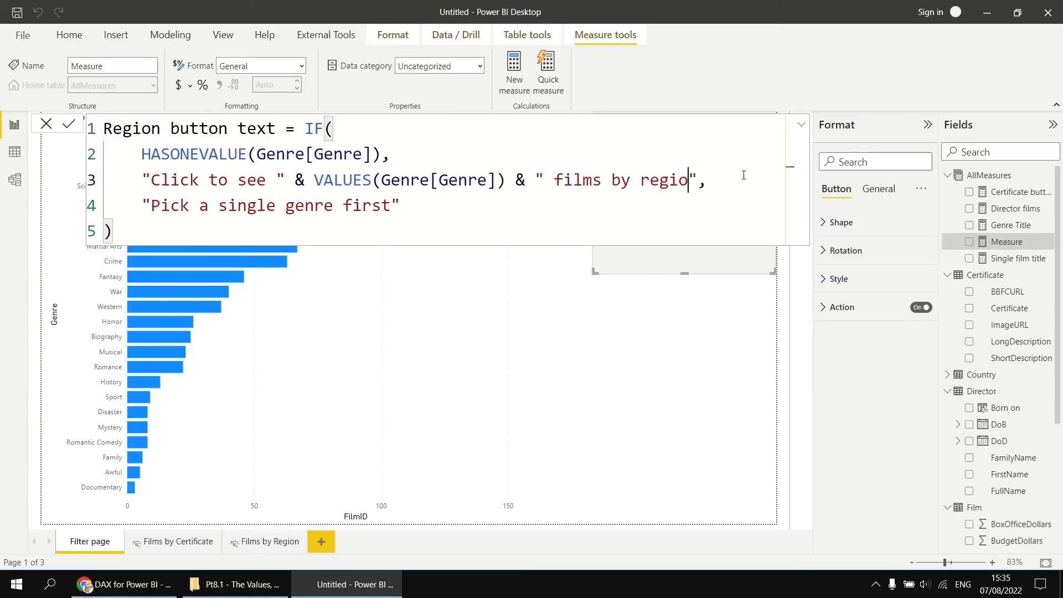
click(591, 226)
key(Return)
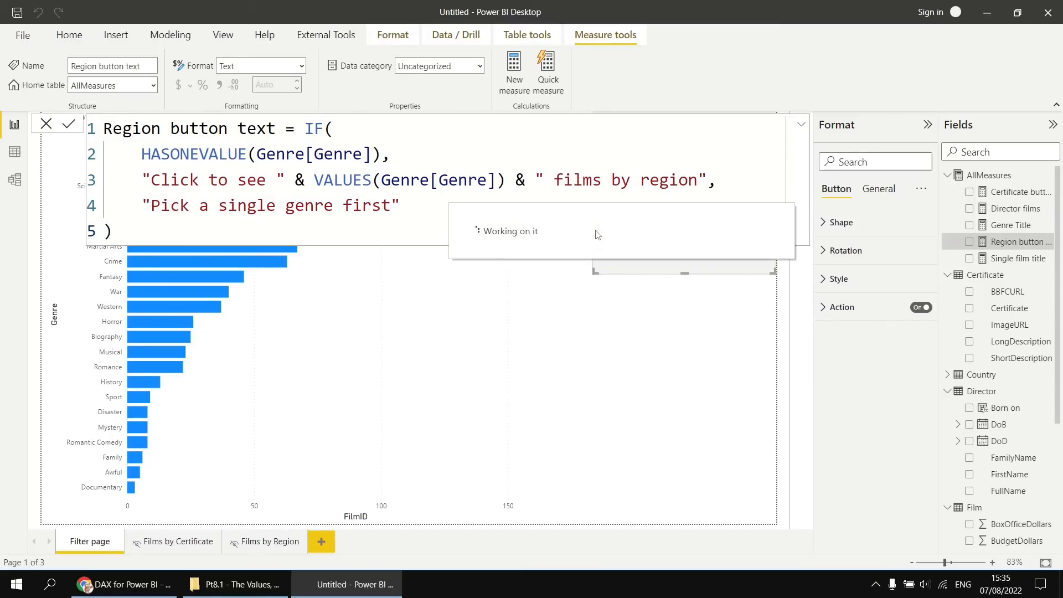
Base the lower button's text on the Region button text measure through conditional formatting.
click(719, 263)
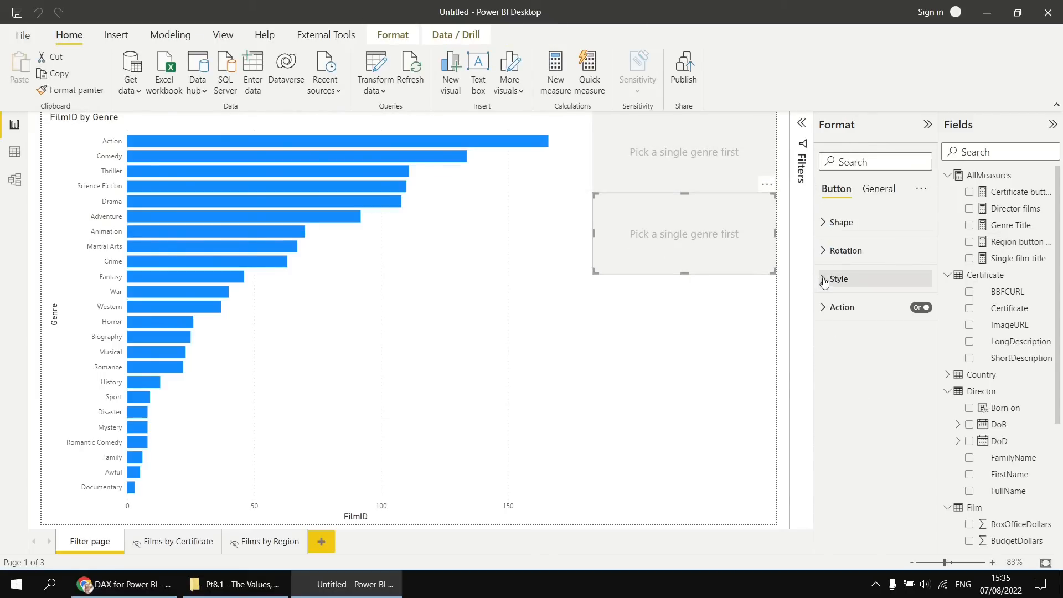
click(824, 280)
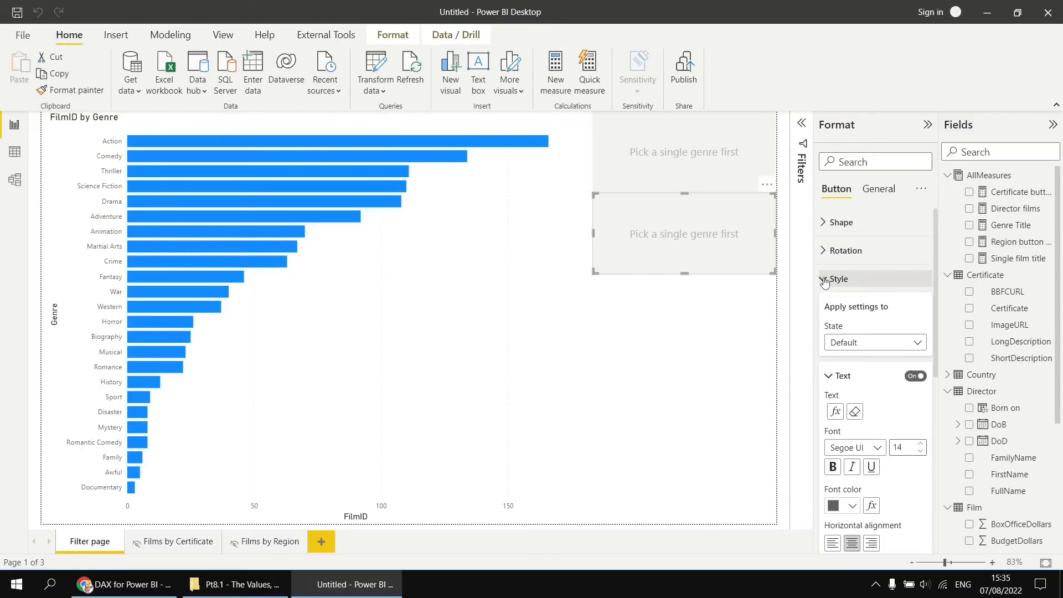
click(836, 413)
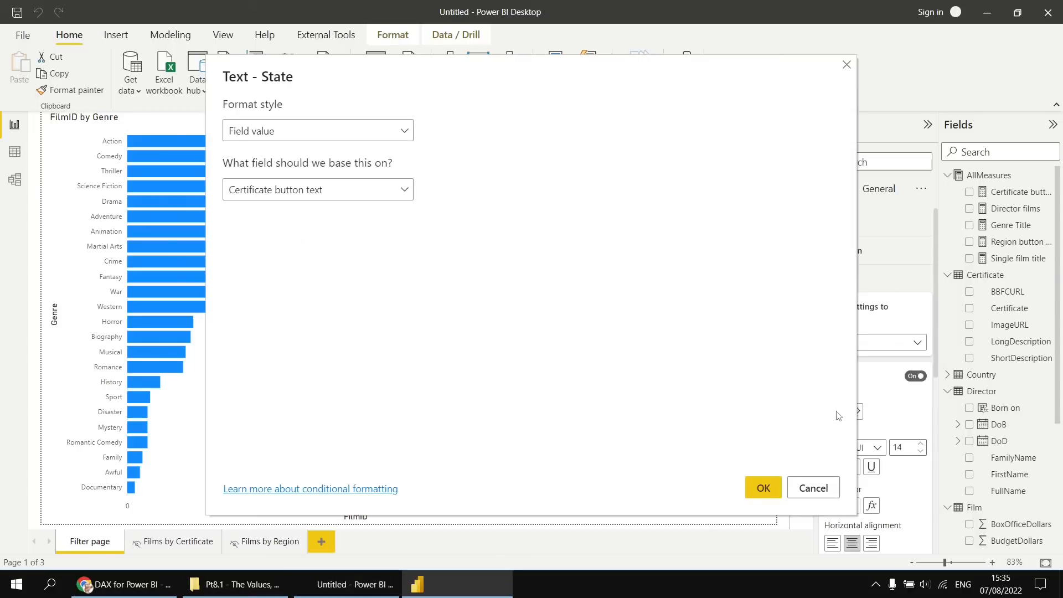
click(394, 190)
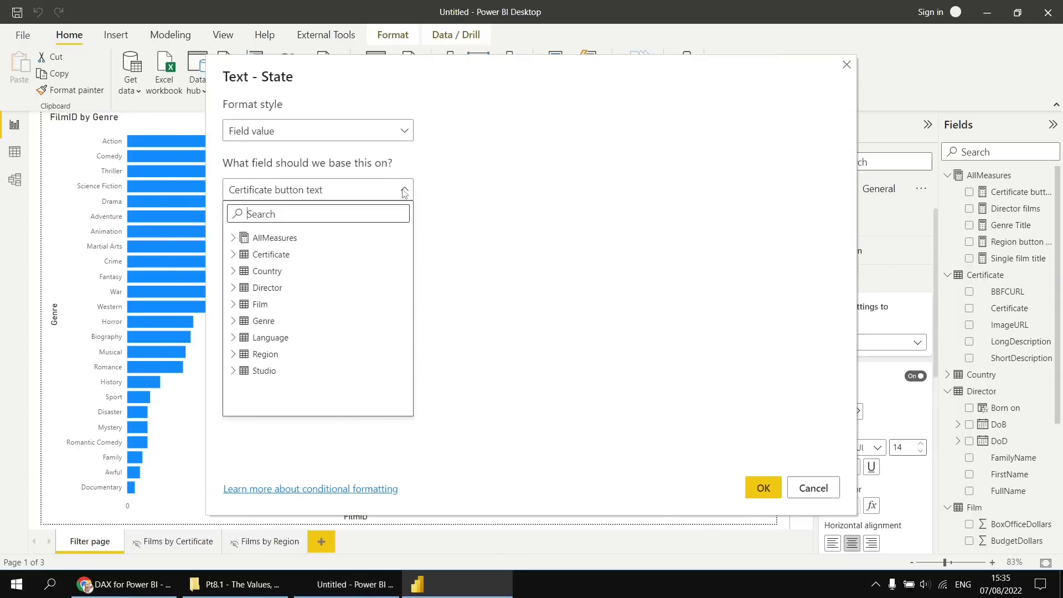
click(233, 239)
click(272, 304)
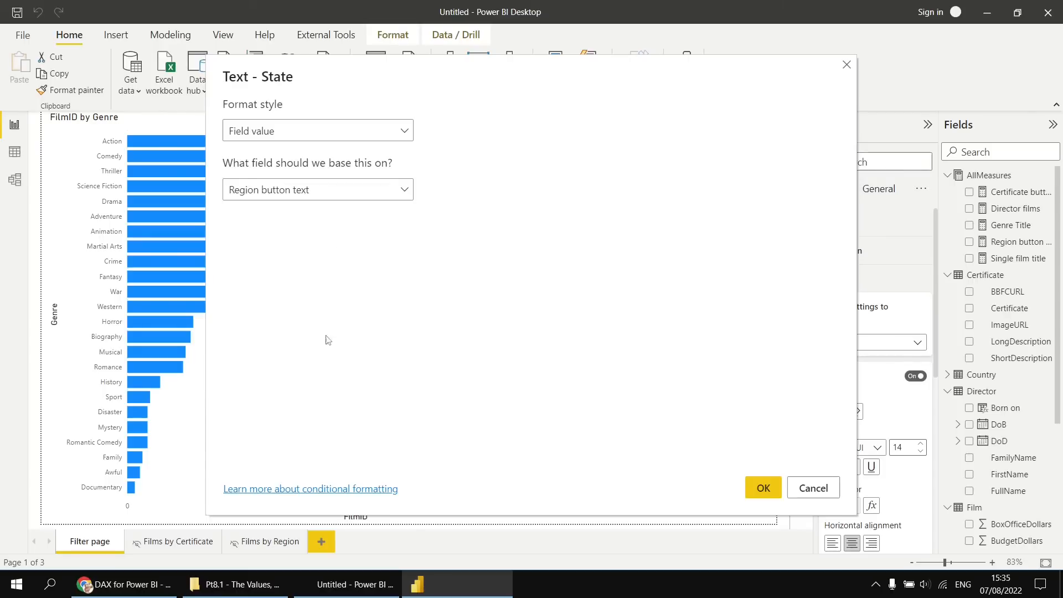
click(755, 486)
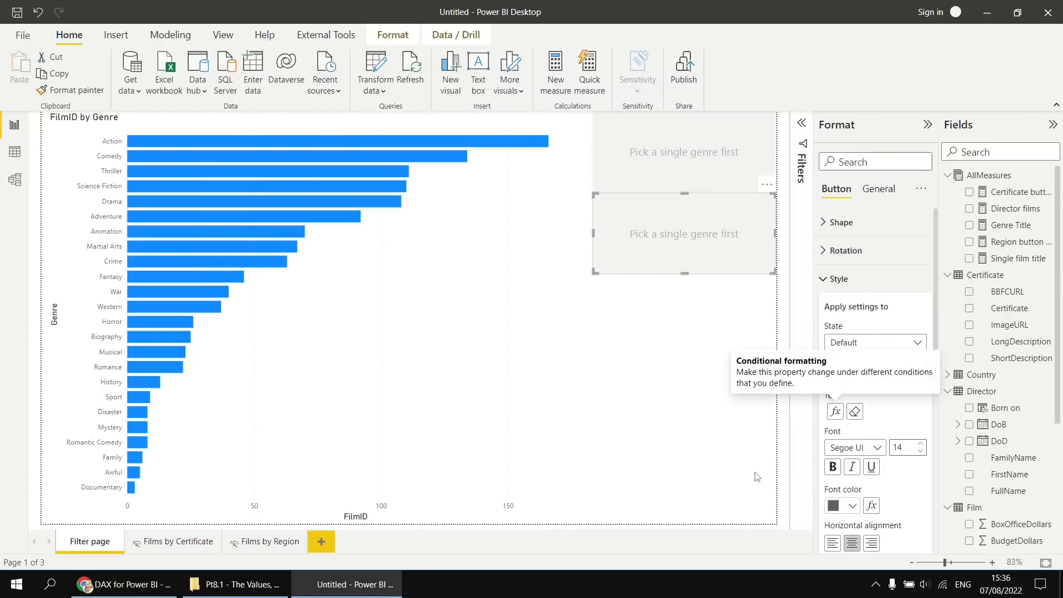
Set the lower button's drill-through destination to the Films by Region page and deselect the button.
click(838, 278)
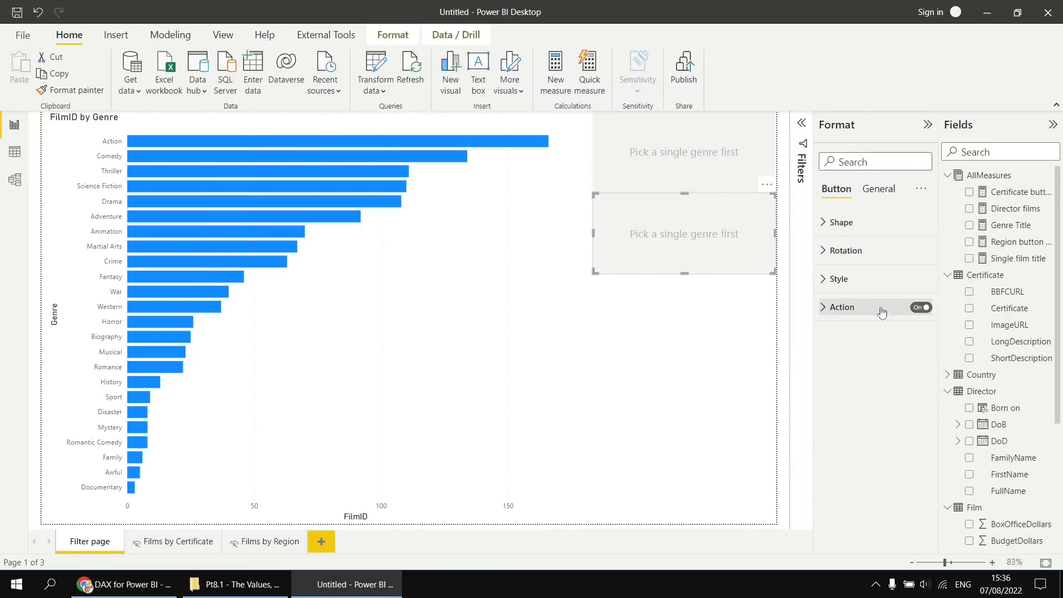
click(824, 307)
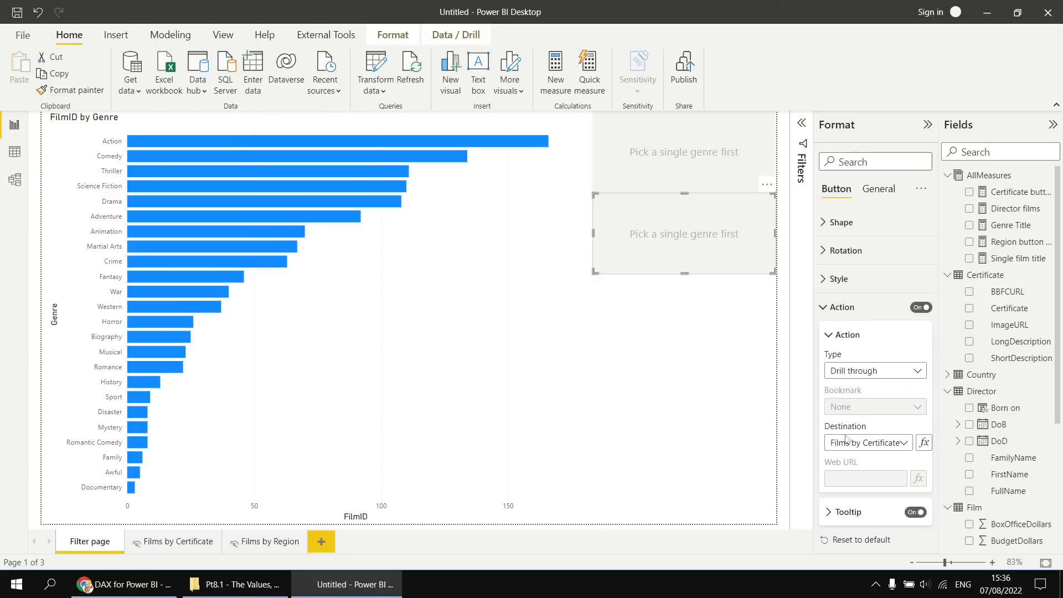
click(904, 443)
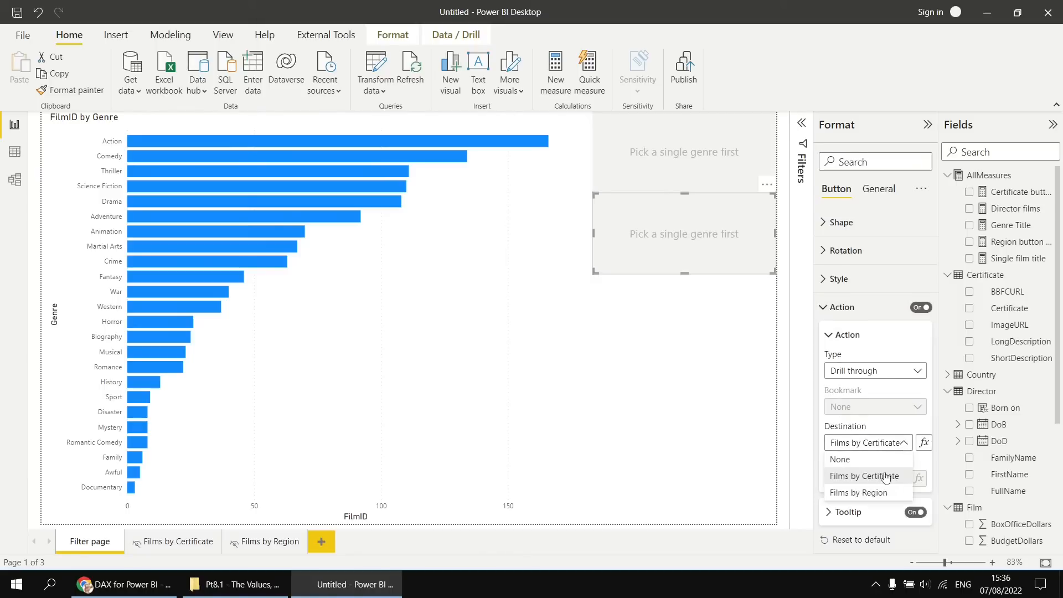
click(876, 492)
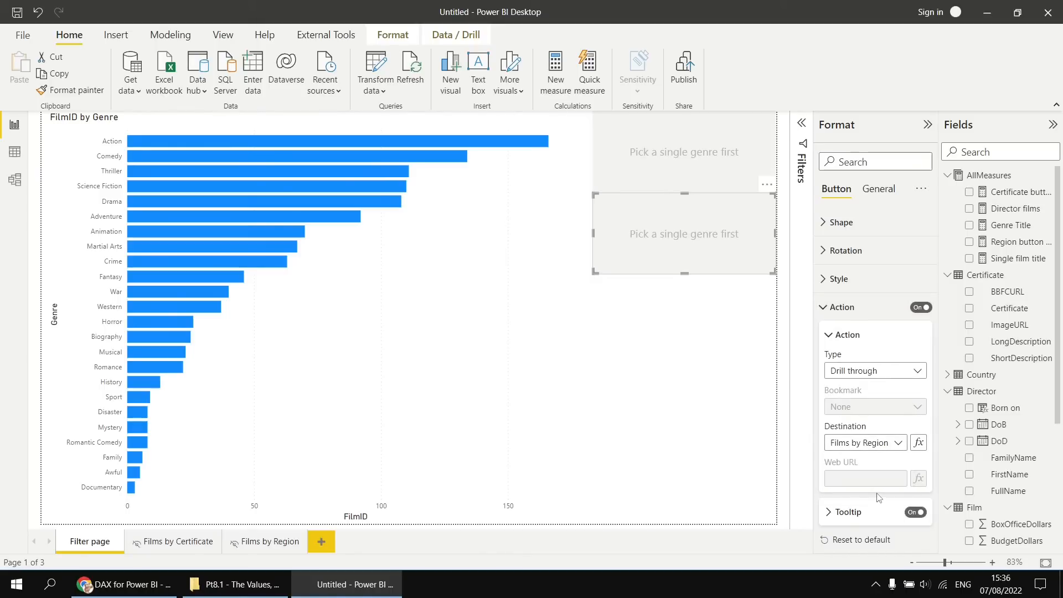
click(674, 359)
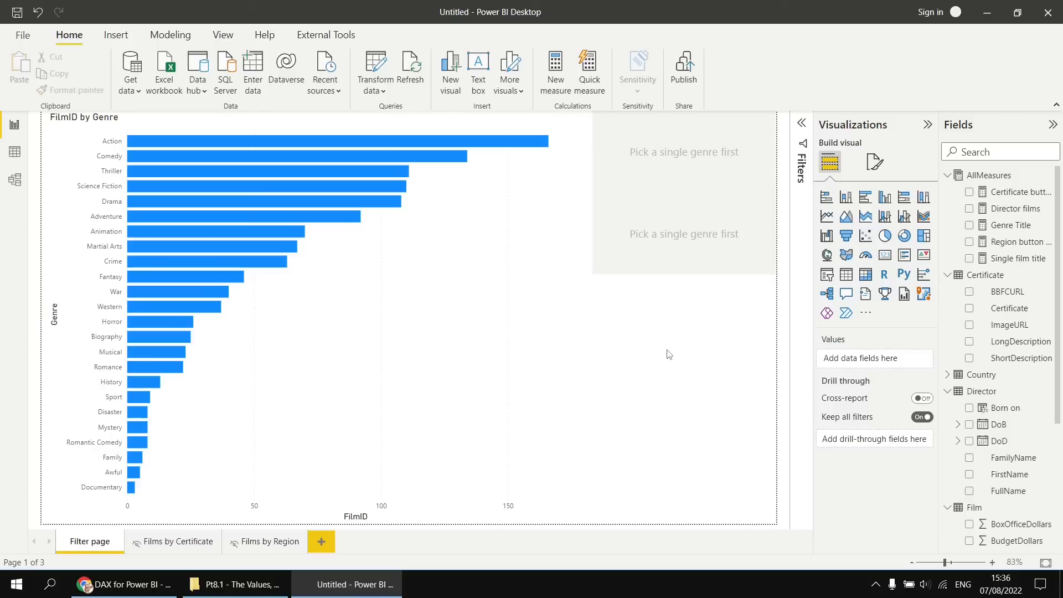
Test the lower button by selecting the Adventure bar, drilling through to Films by Region, and returning to Filter page.
click(231, 219)
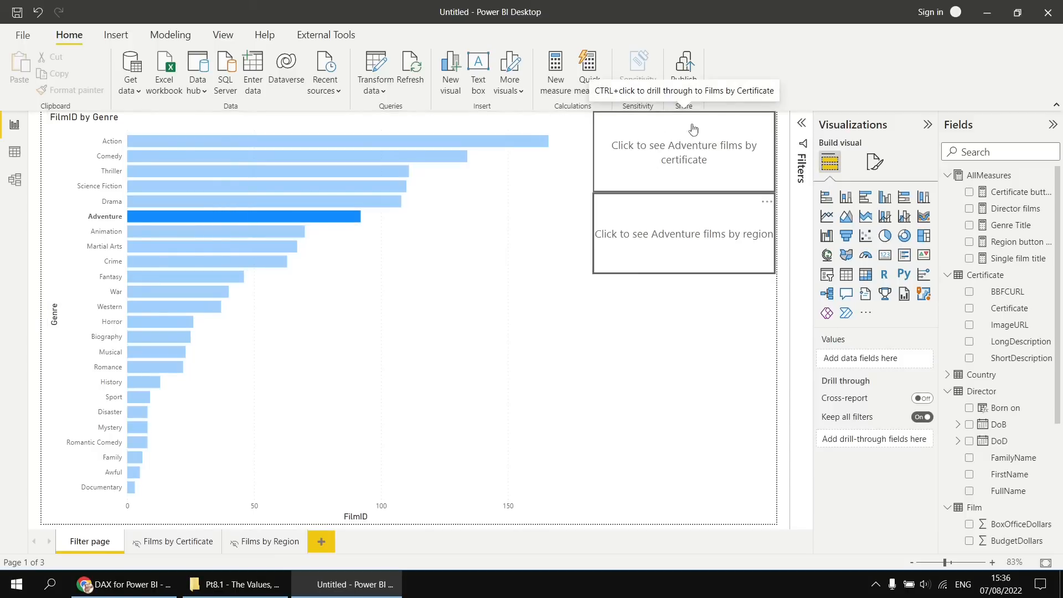
ctrl+click(695, 255)
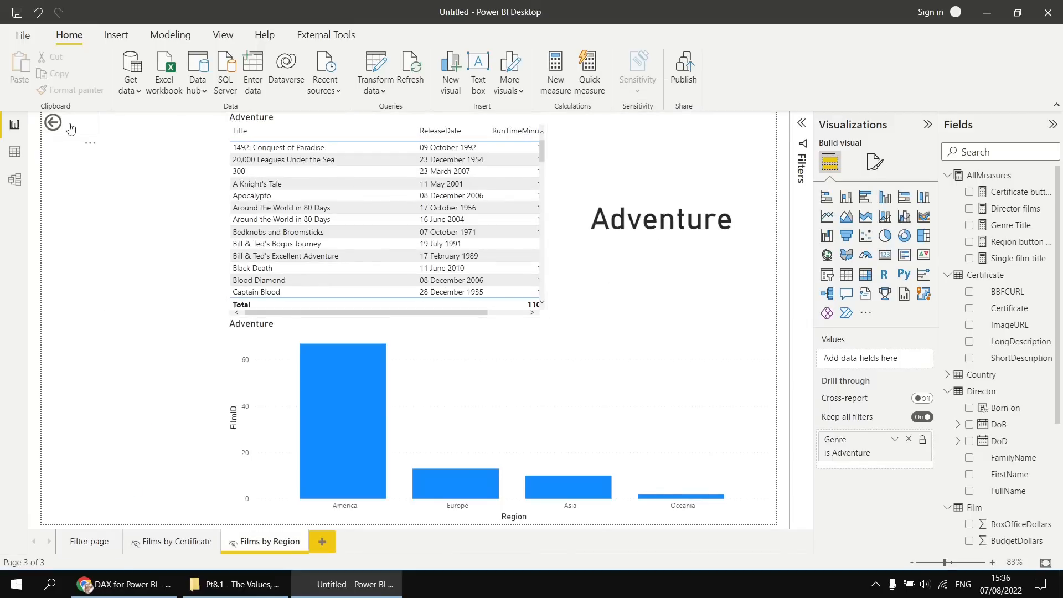
ctrl+click(53, 122)
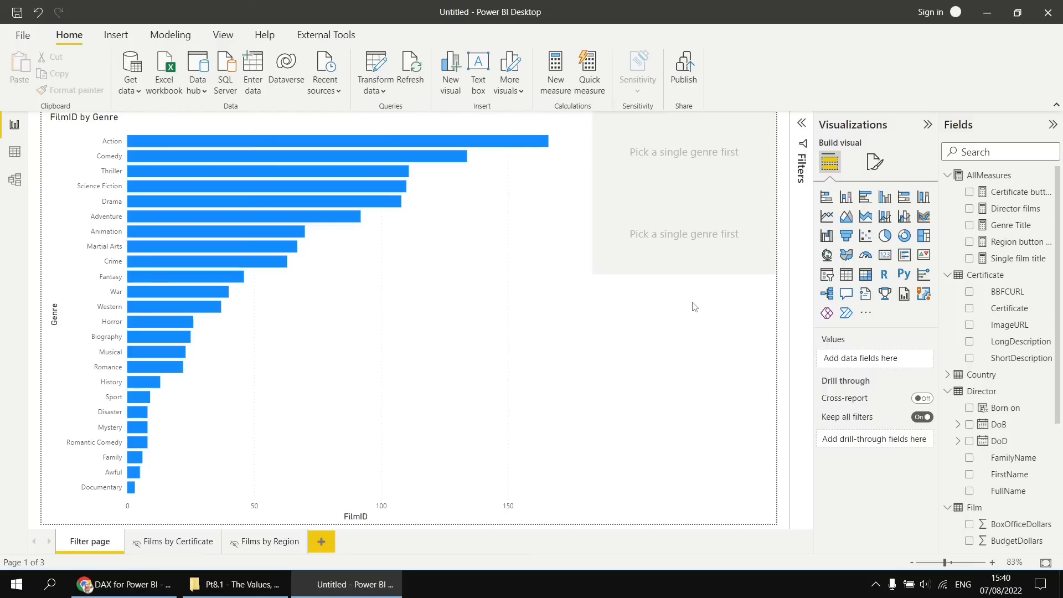
Start a manually entered table with a PageLabel column containing the rows Certificate and Region.
click(16, 183)
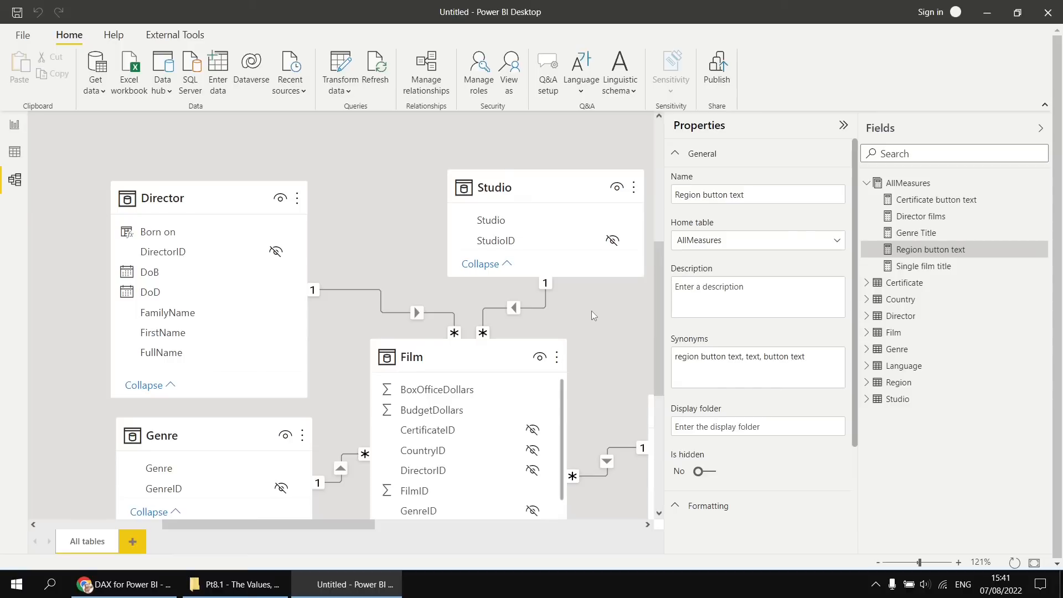
click(14, 125)
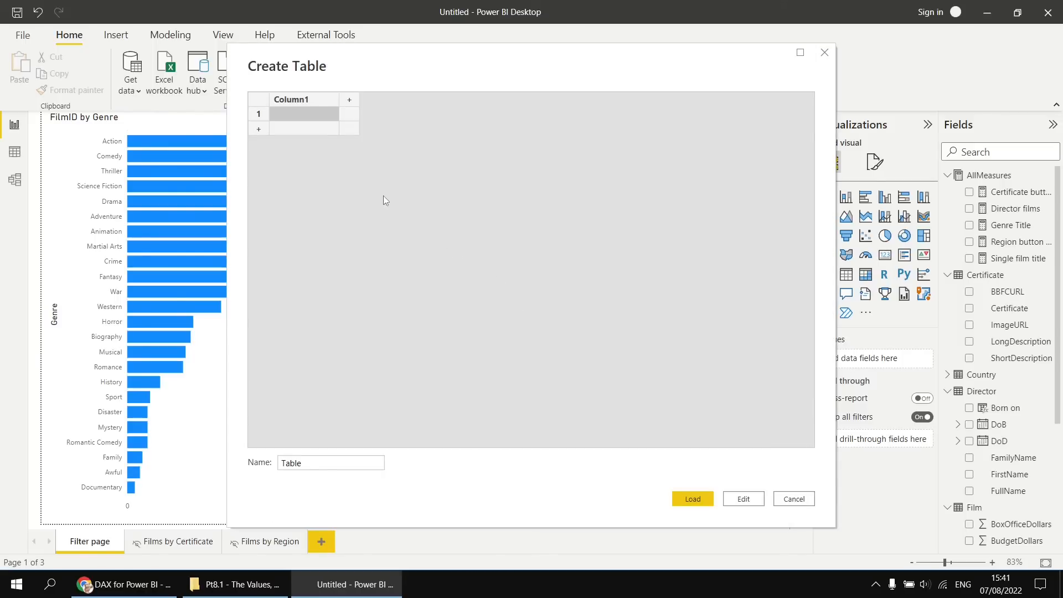
double_click(289, 100)
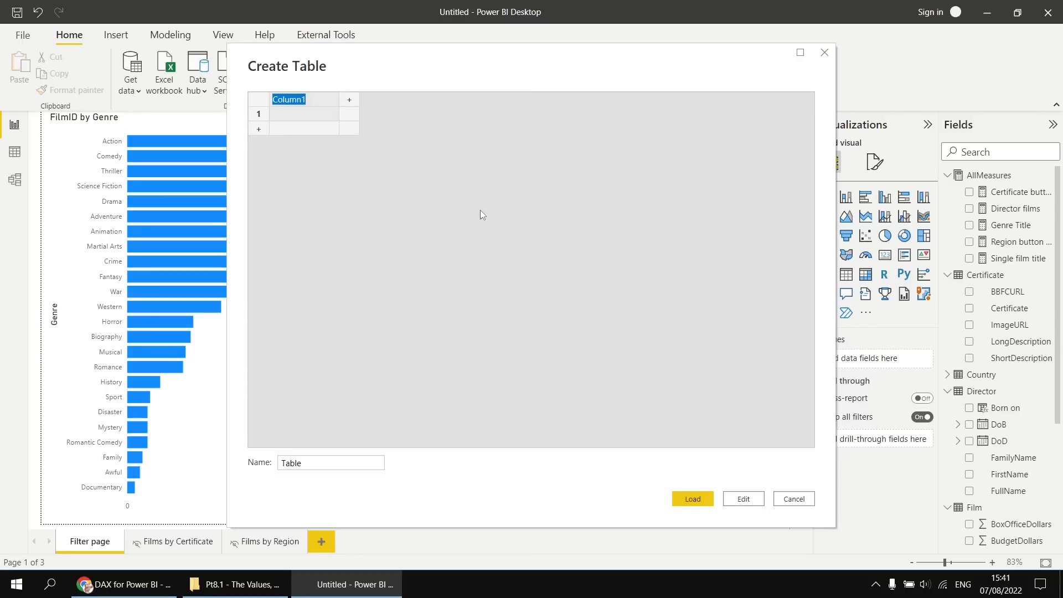
text(PageLabel)
key(Return)
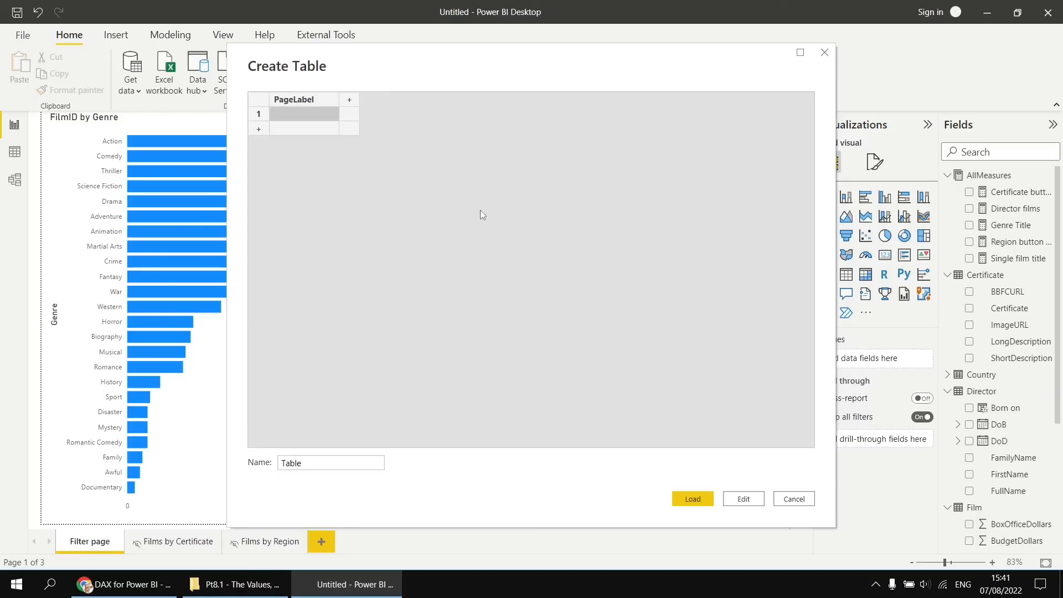
text(Certificate)
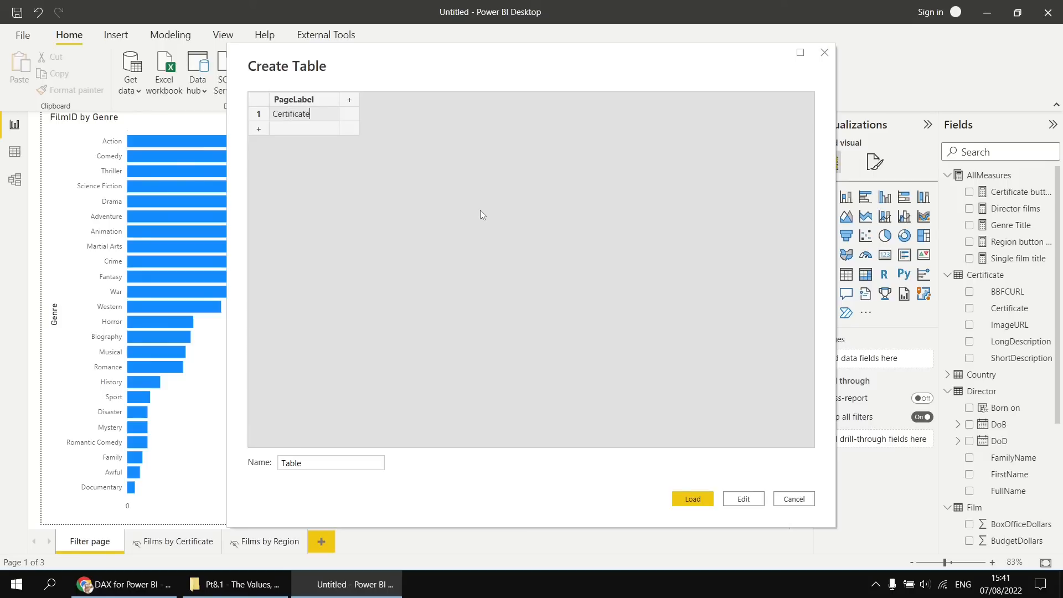
key(Return)
text(Region)
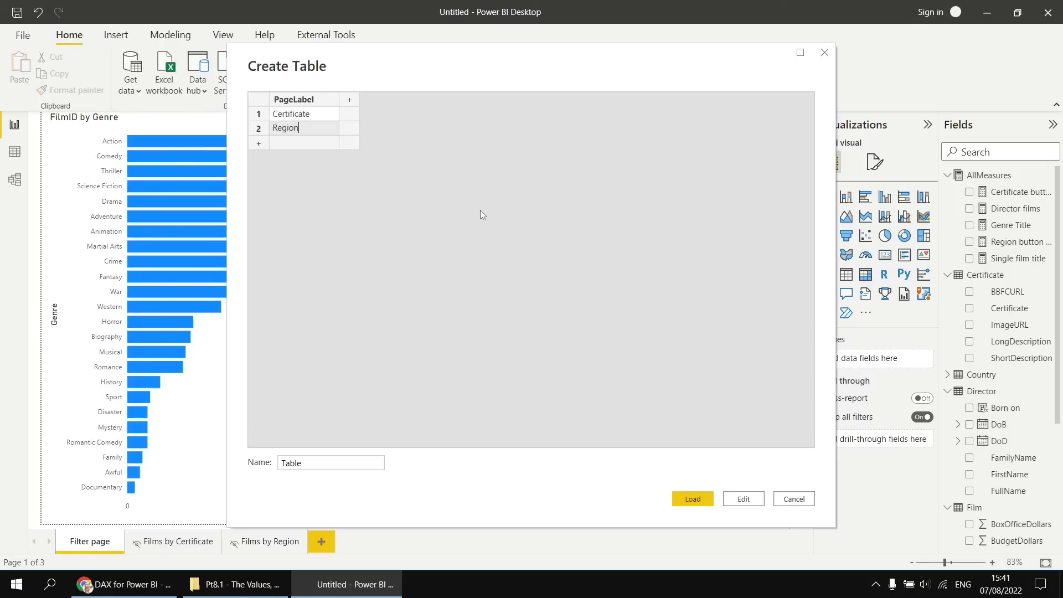
Add a PageName column holding Films by Certificate and Films by Region, and widen it to fit the full names.
click(351, 100)
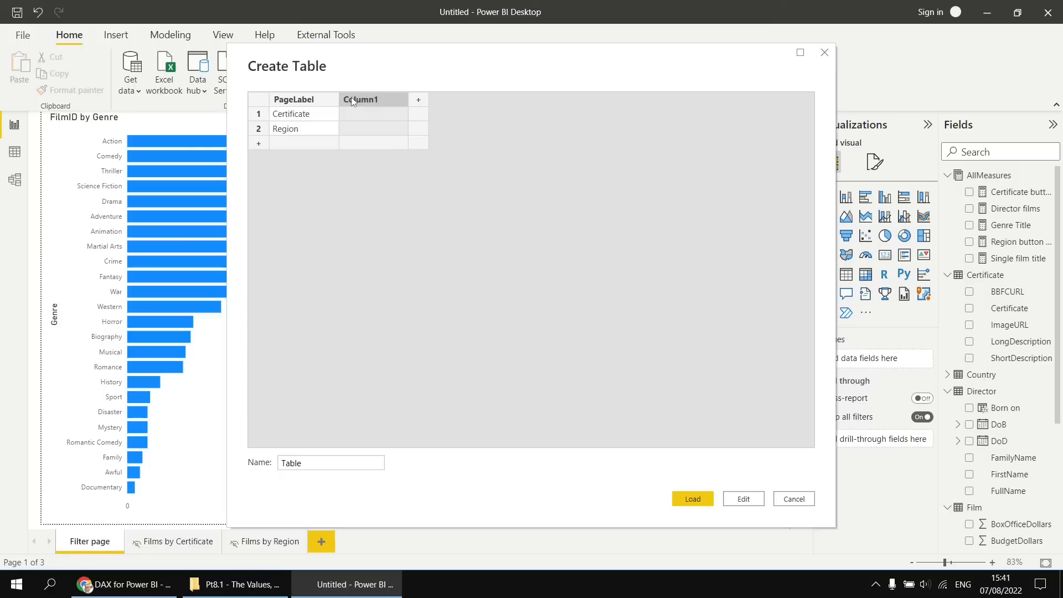
double_click(360, 100)
text(PageName)
click(367, 115)
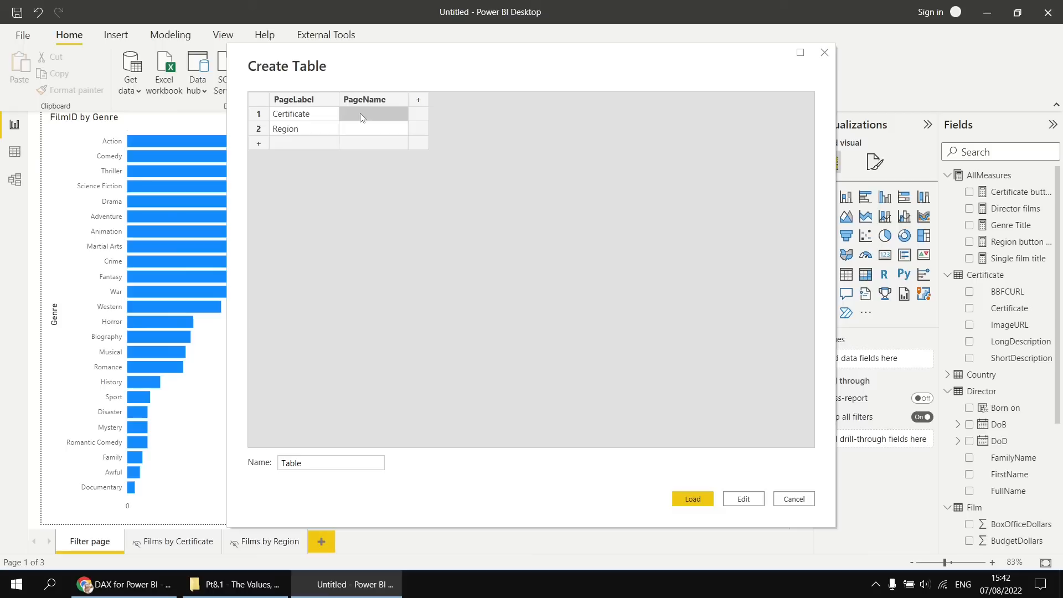
text(Films by Certificate)
key(Return)
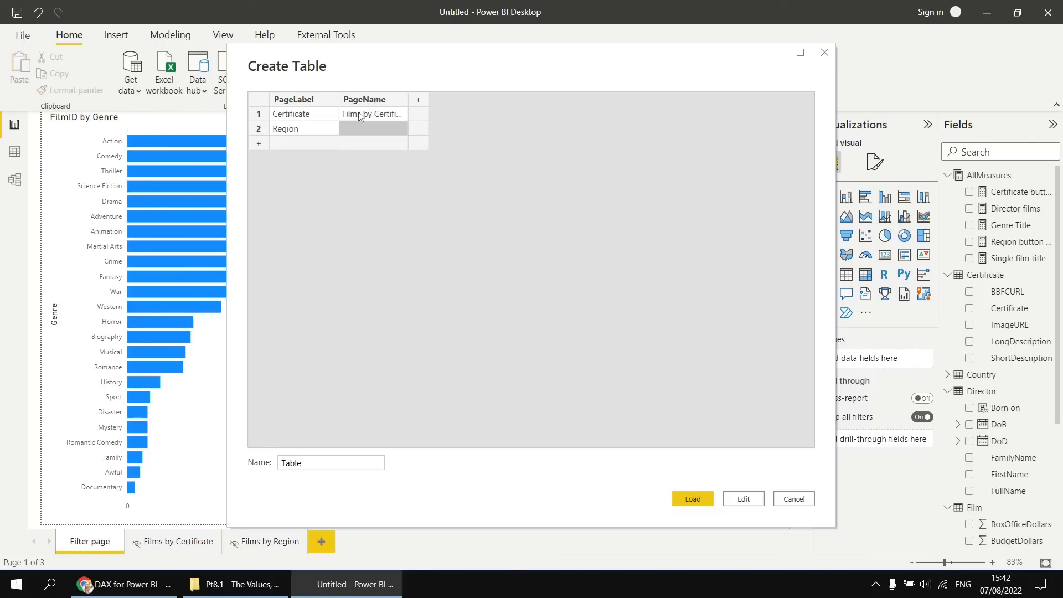
text(Films by Region)
drag(408, 99, 430, 98)
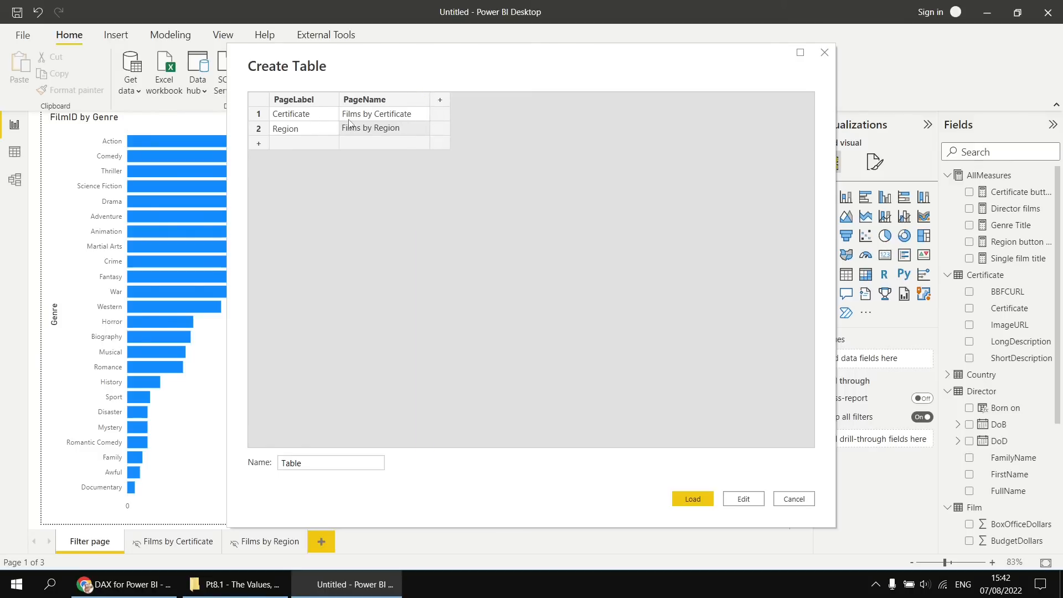
Name the new table PagePicker and load it into the model.
double_click(294, 462)
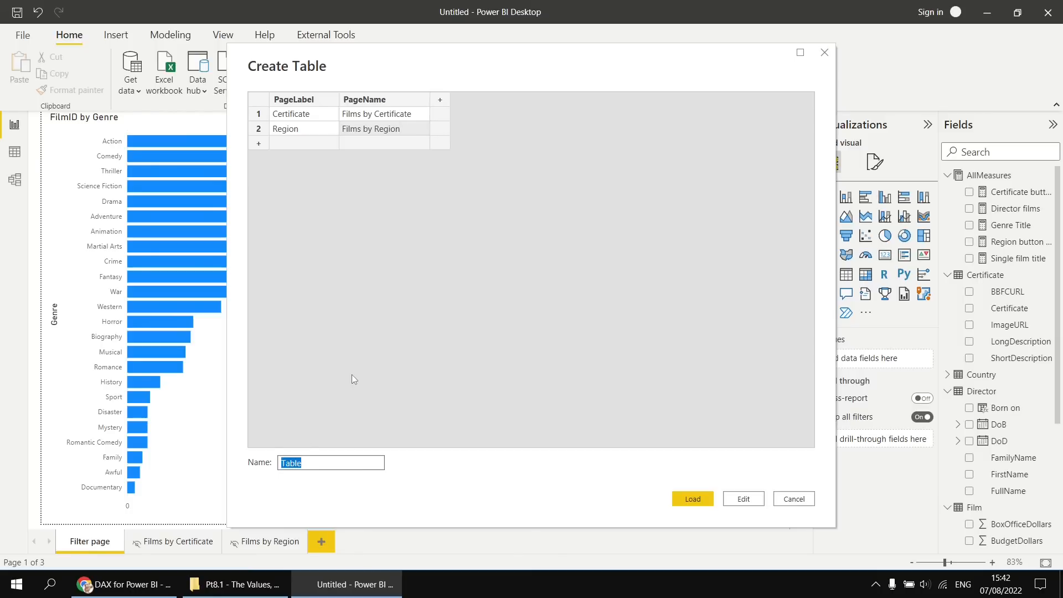
text(PagePicker)
click(693, 499)
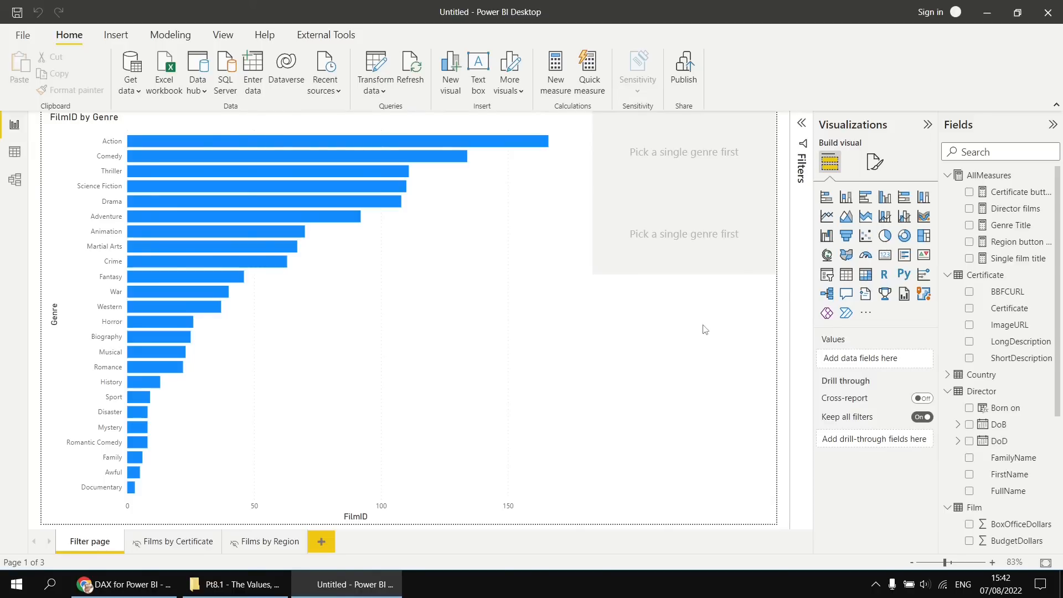
Add a slicer on PagePicker's PageLabel field below the two buttons and shorten it to fit its two options.
click(827, 275)
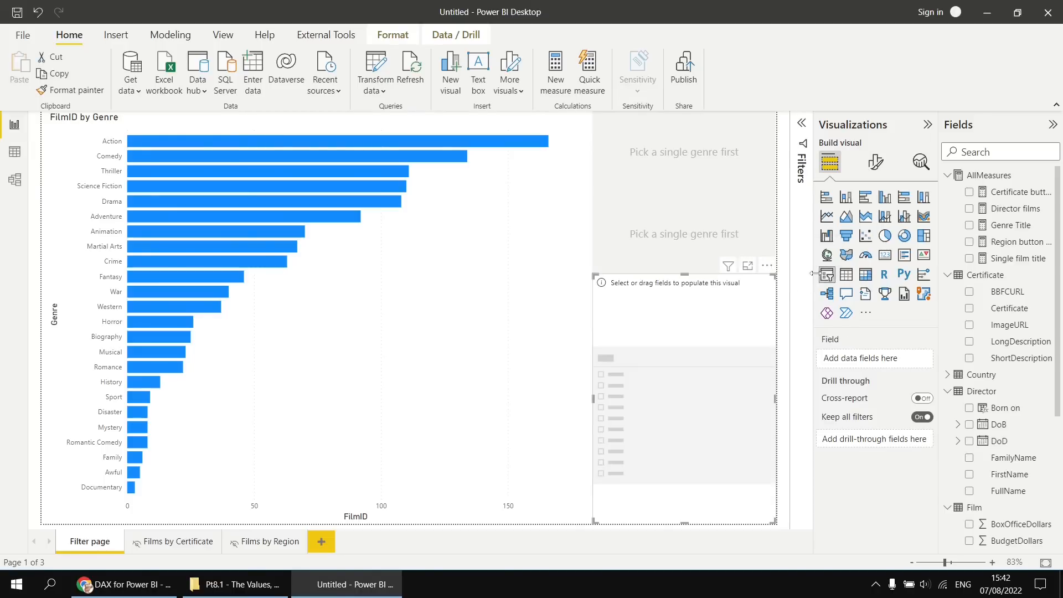
scroll(997, 404, down, 3)
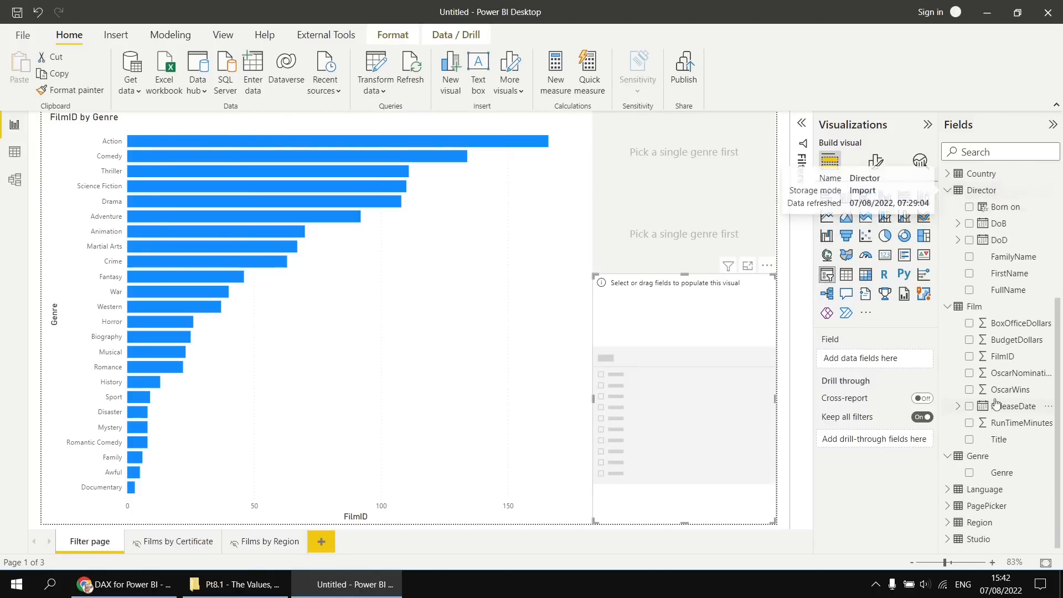
click(946, 506)
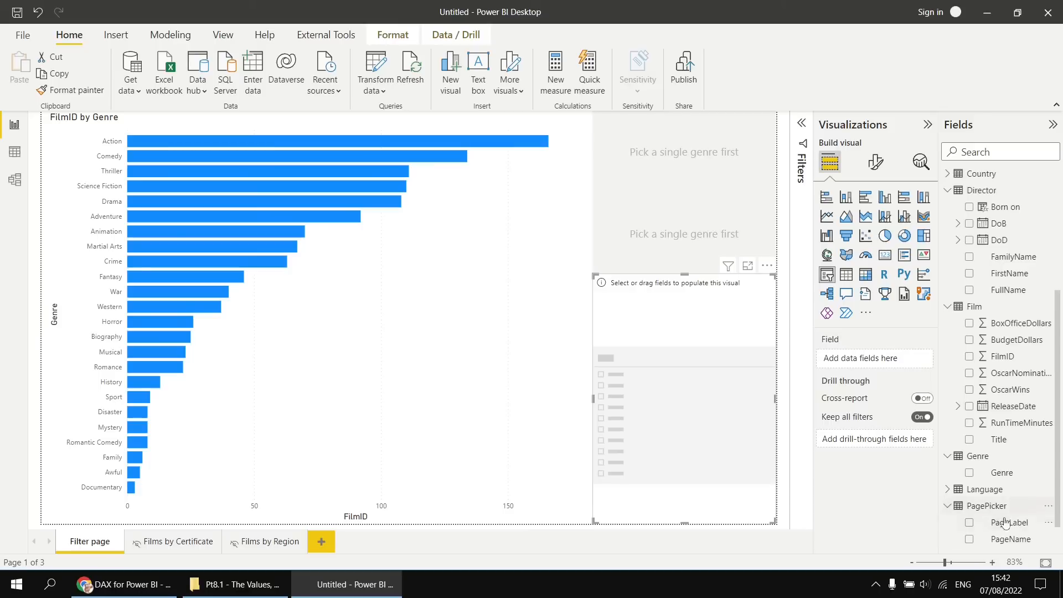
click(969, 523)
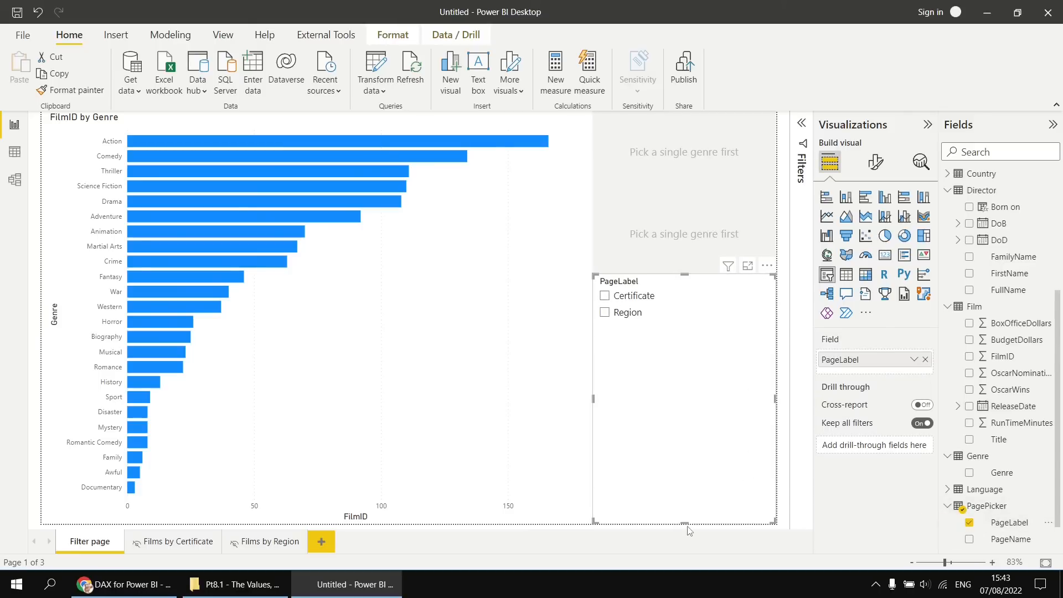
drag(685, 523, 670, 334)
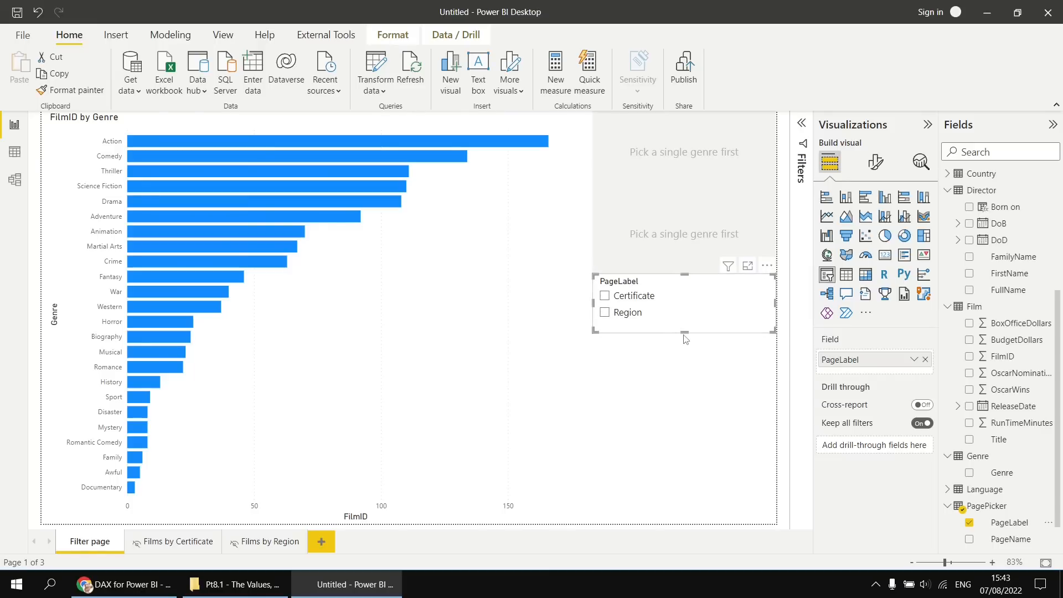
Turn on single select in the PageLabel slicer's selection settings.
click(877, 165)
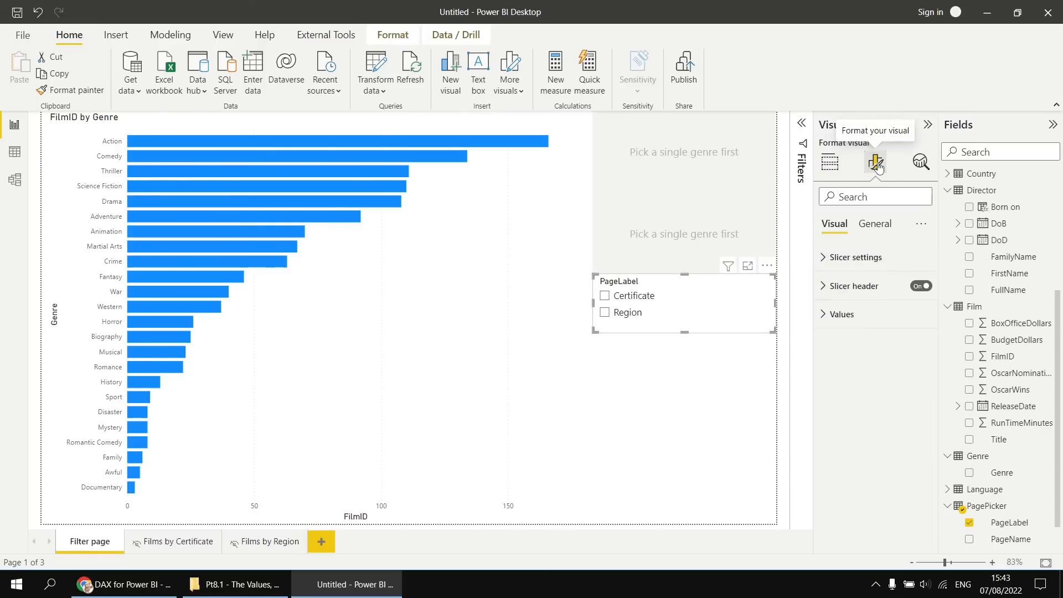
click(823, 258)
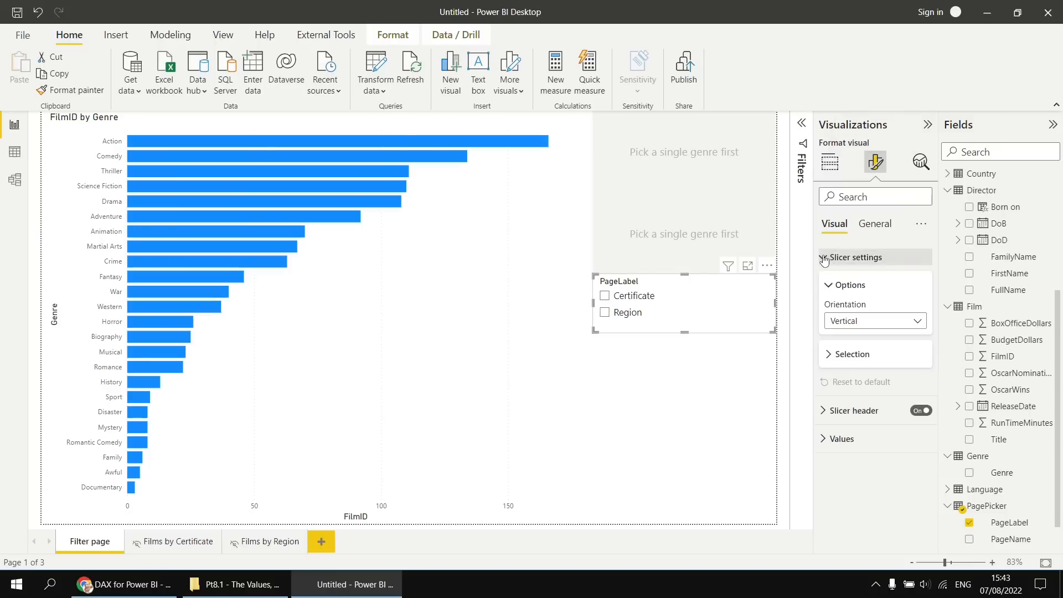
click(828, 357)
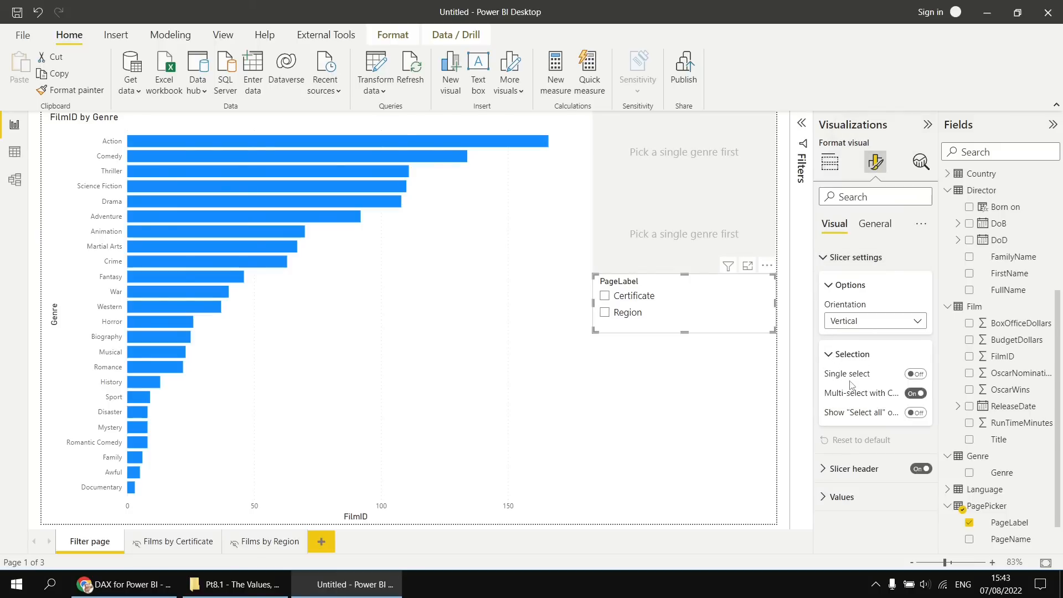
click(914, 375)
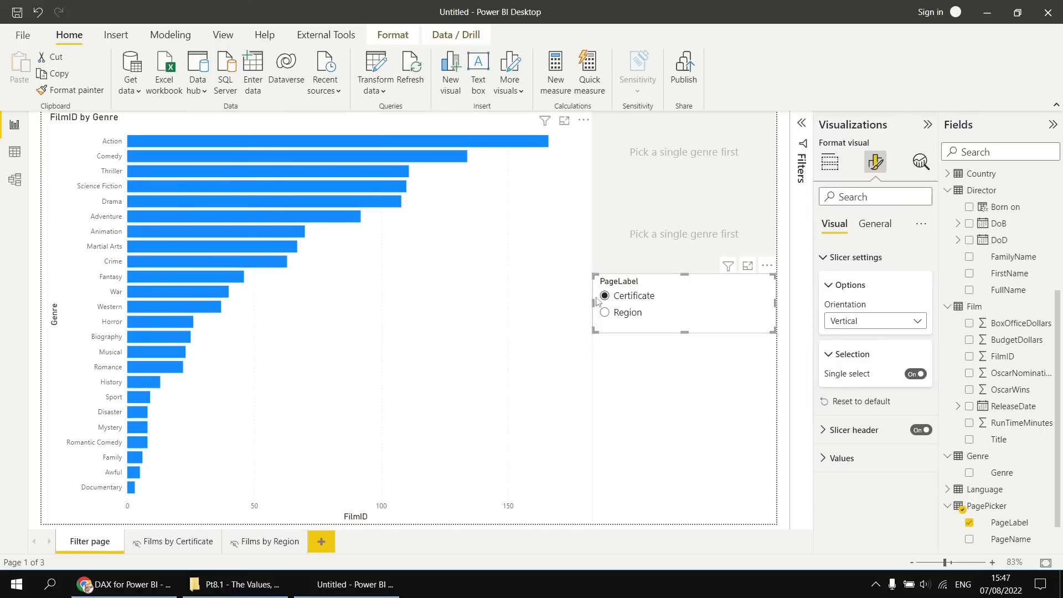
Review the PagePicker table's rows in the data view, and return to the report.
click(15, 152)
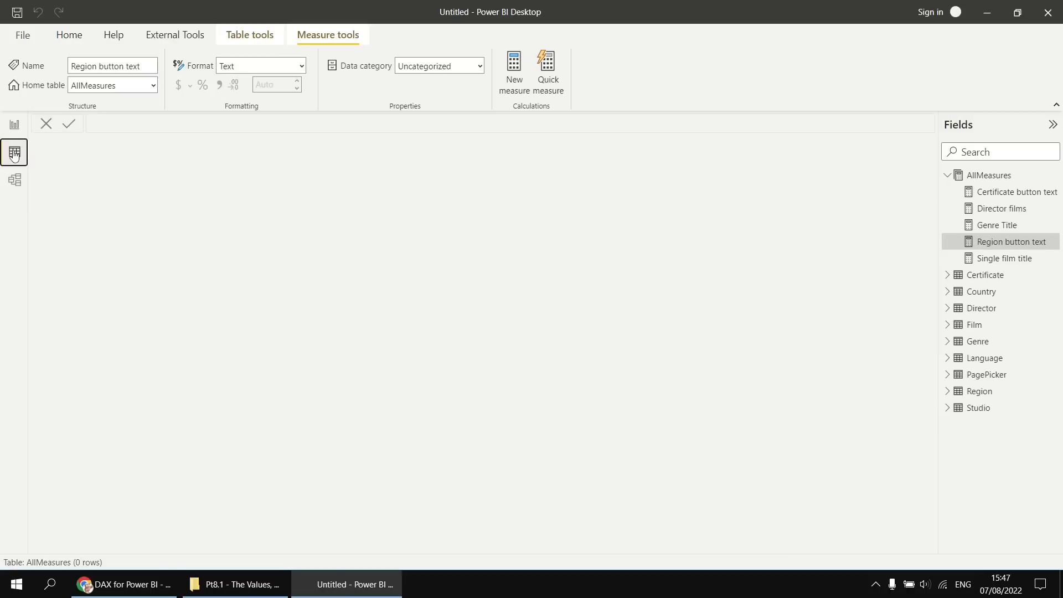
click(986, 374)
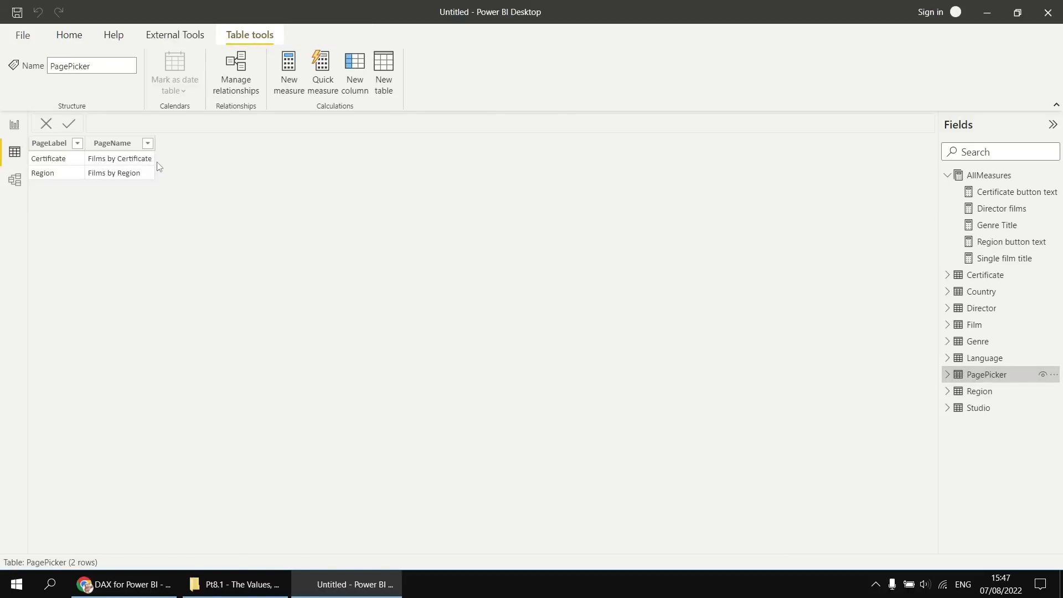
click(15, 125)
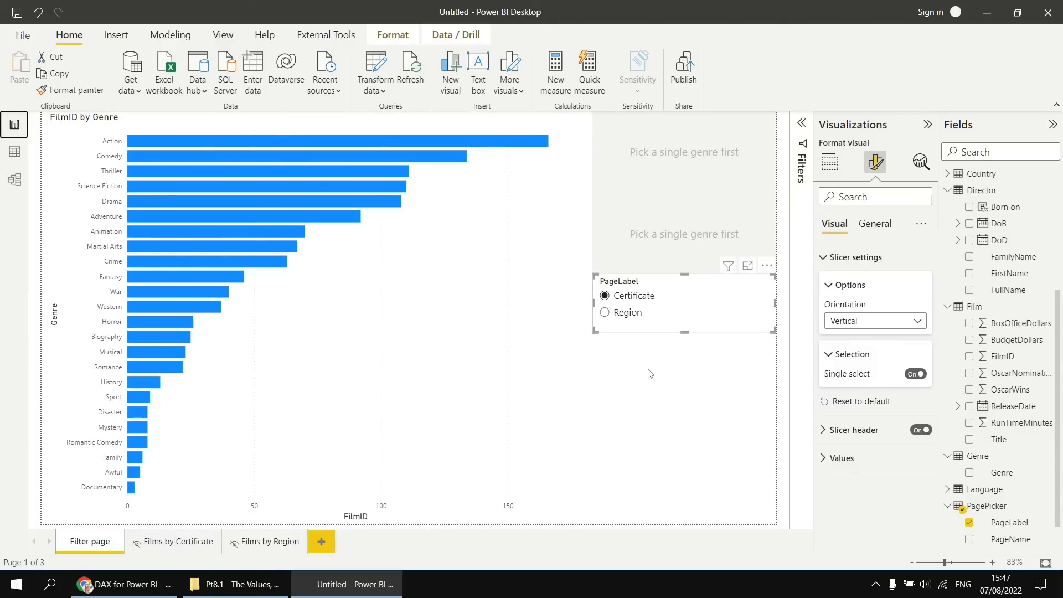
Create a measure in AllMeasures named Selected Page Name that returns SELECTEDVALUE(PagePicker[PageName]).
scroll(981, 270, up, 4)
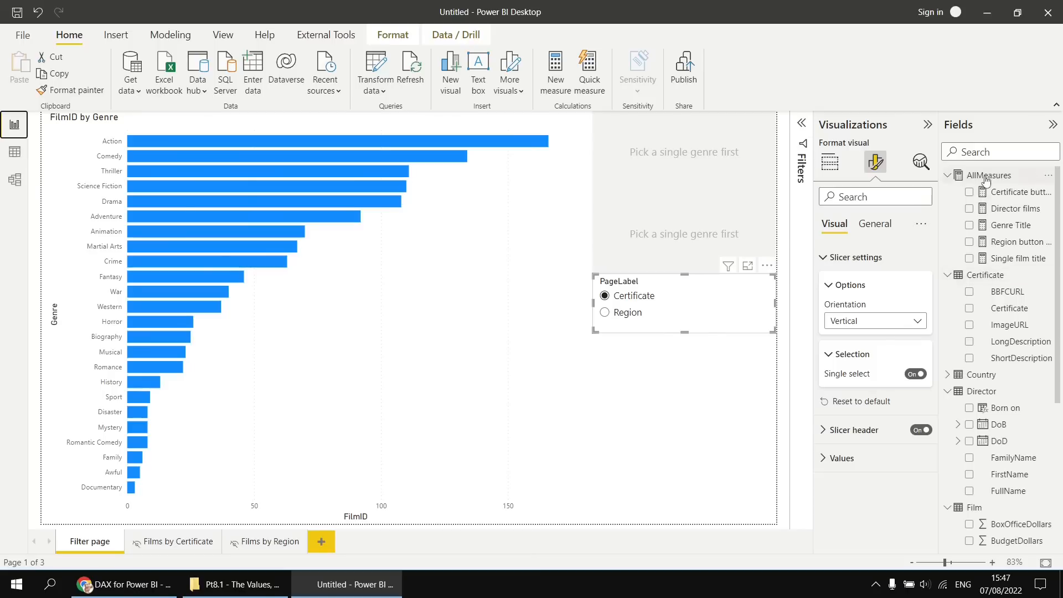
right_click(985, 180)
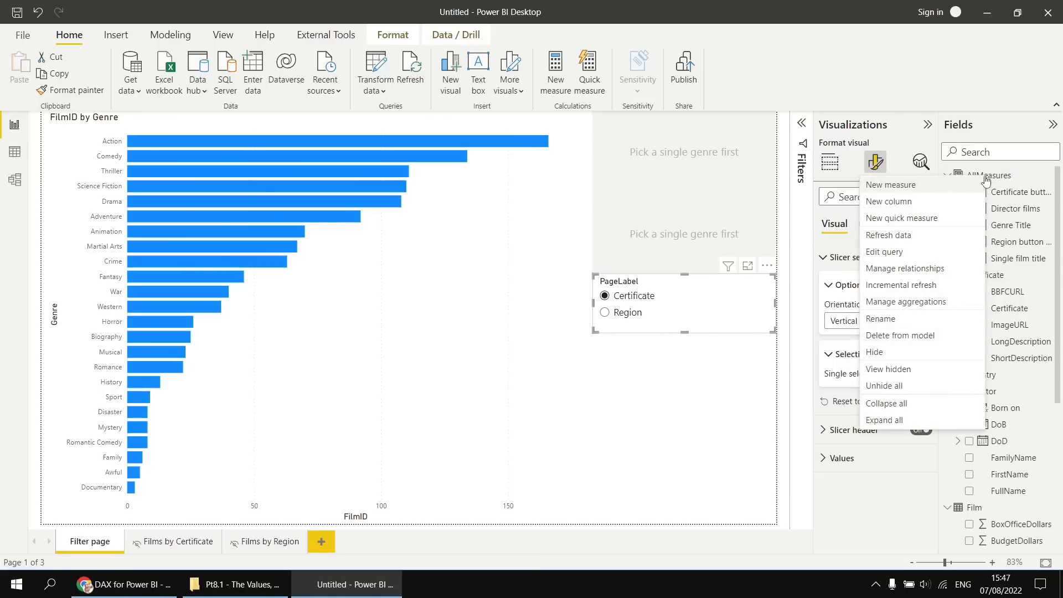
click(914, 190)
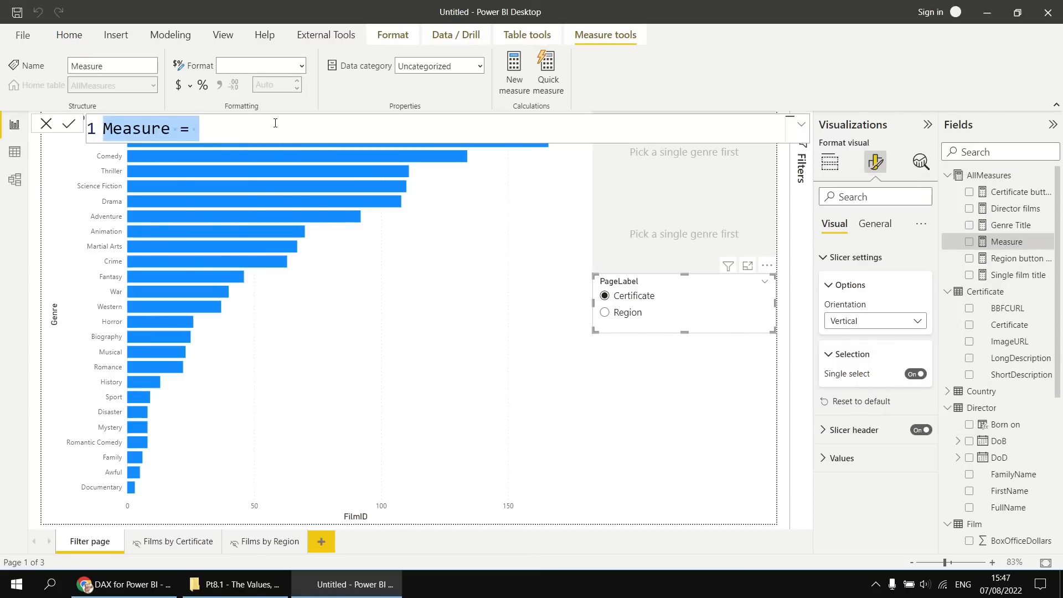
text(Selected P)
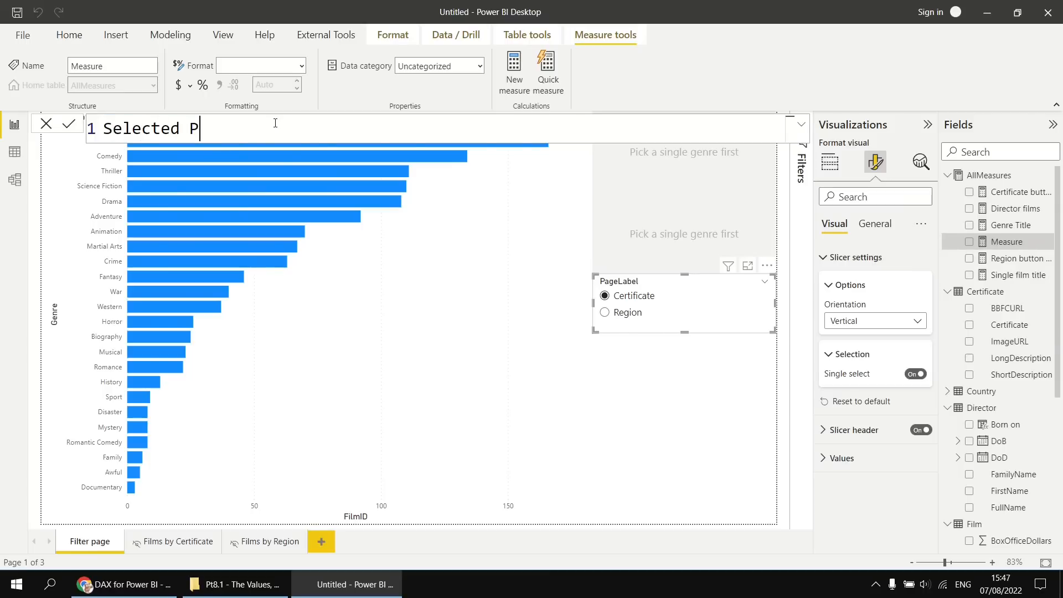
text(age Name = sel)
key(Down)
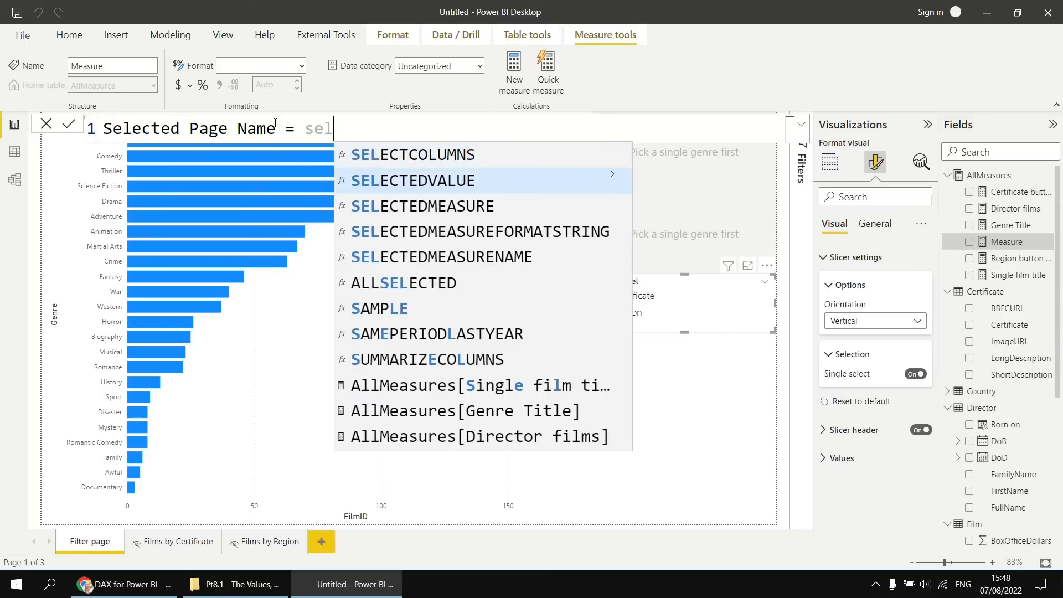
key(Tab)
text(pa)
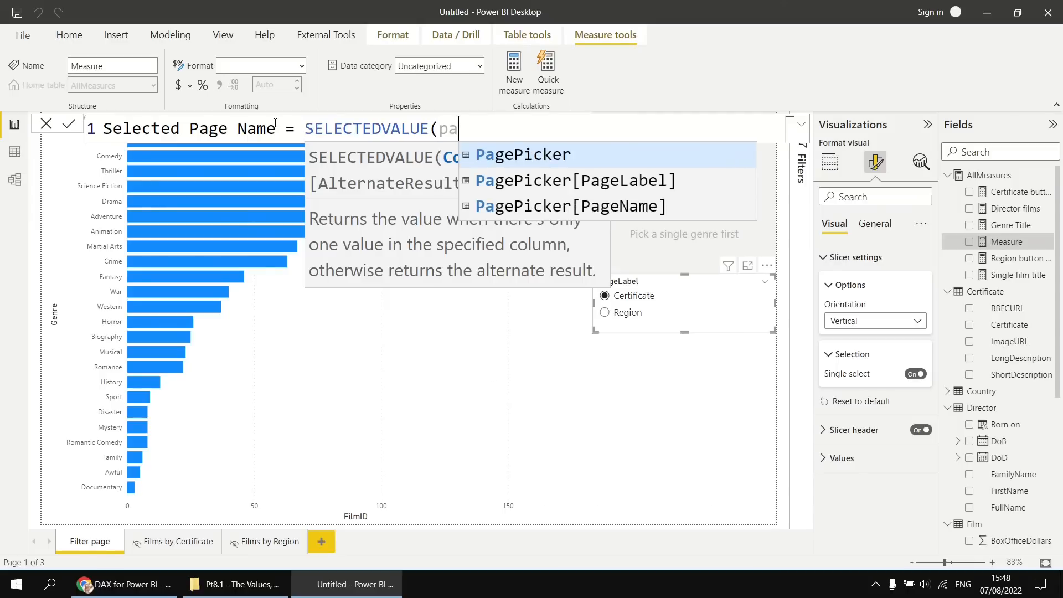
key(Down)
key(Down)
key(Tab)
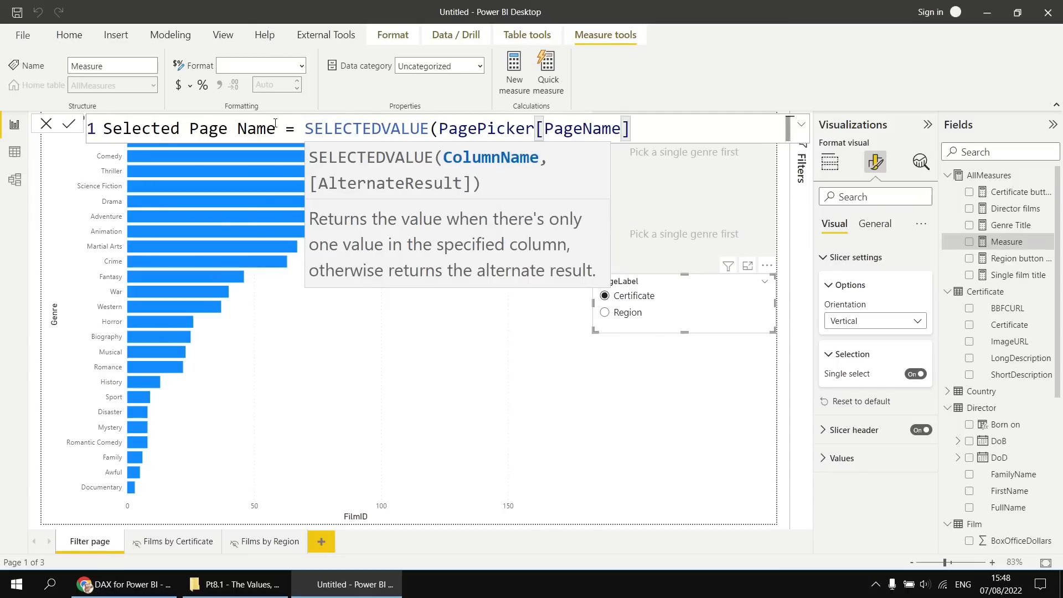
text())
key(Return)
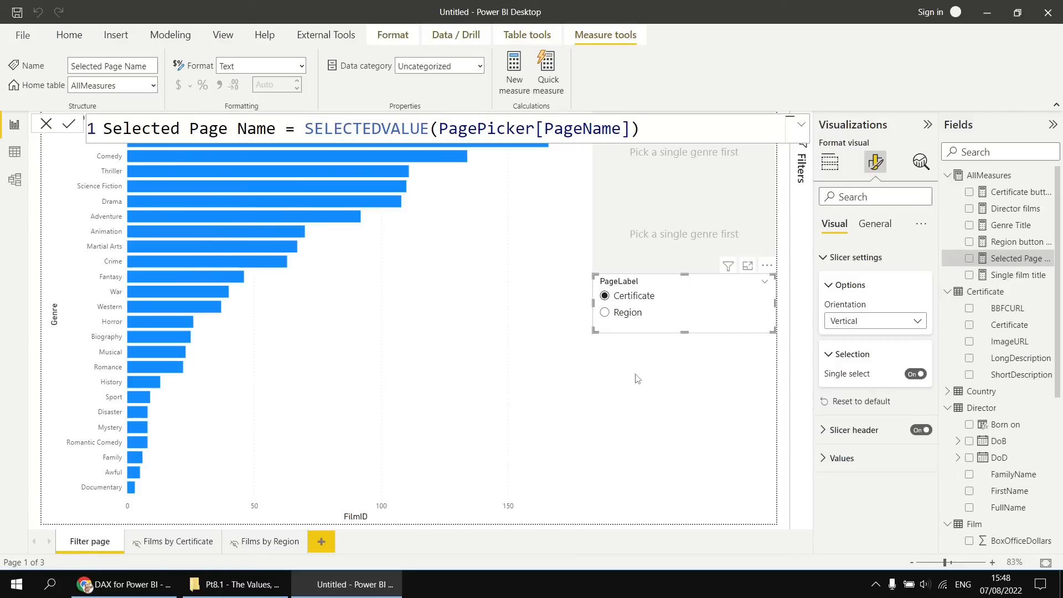
Insert a blank button and place it directly below the PageLabel slicer, matching the slicer's width.
click(70, 36)
click(117, 38)
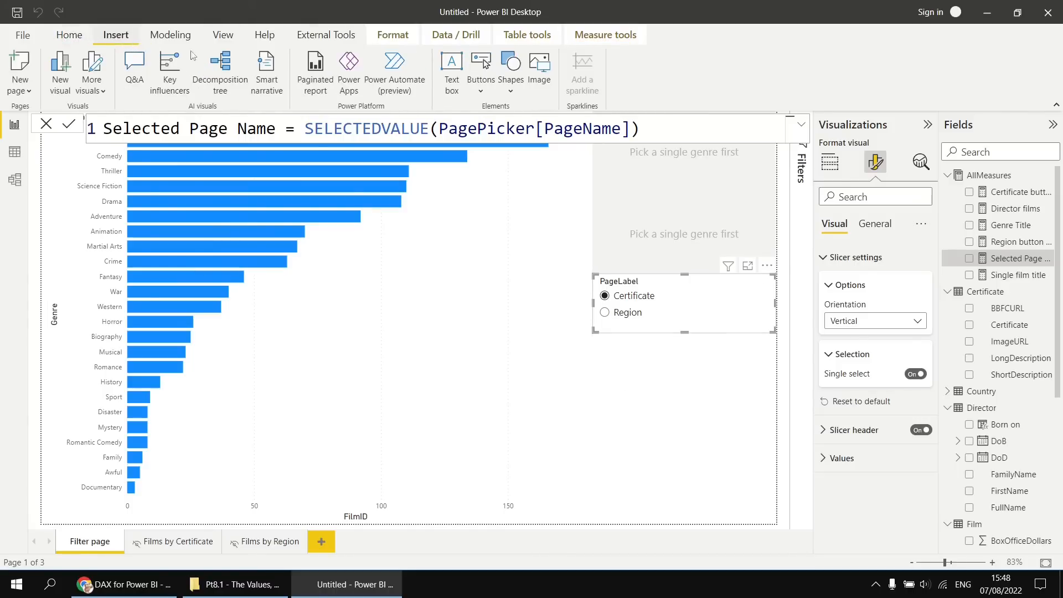
click(481, 90)
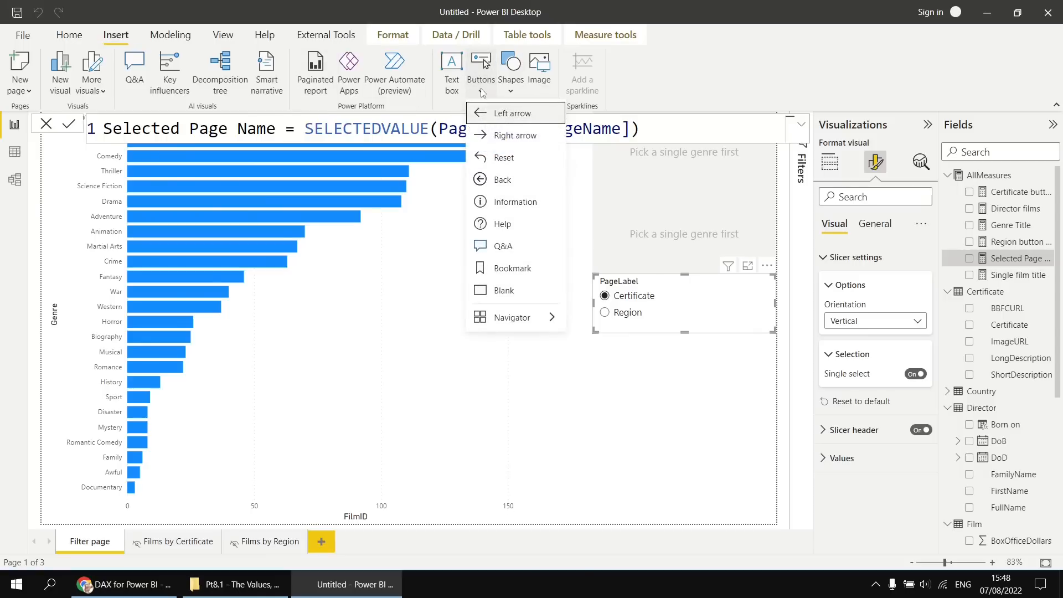
click(503, 290)
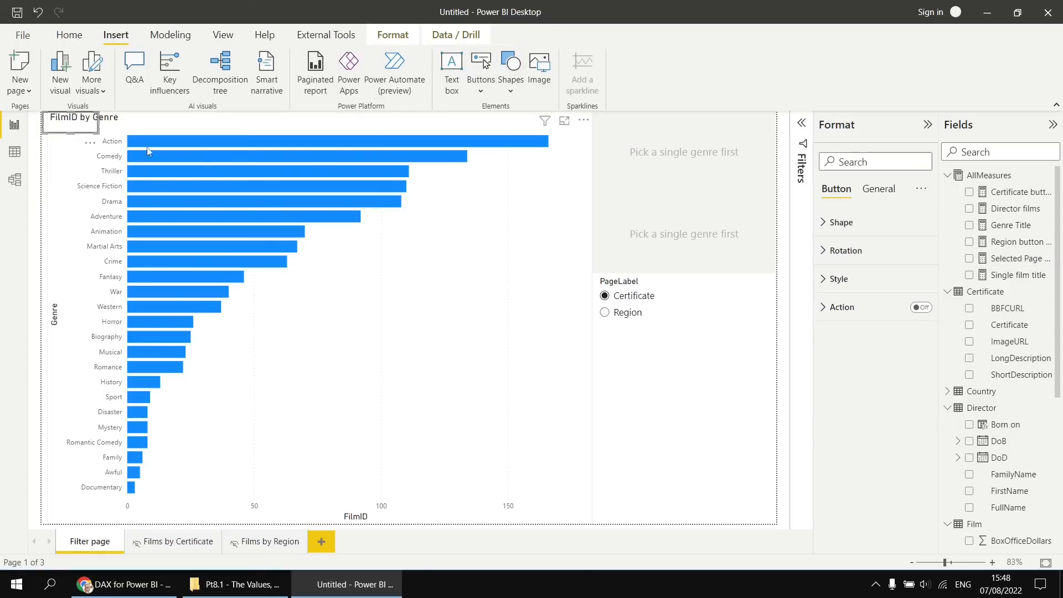
drag(88, 146, 775, 397)
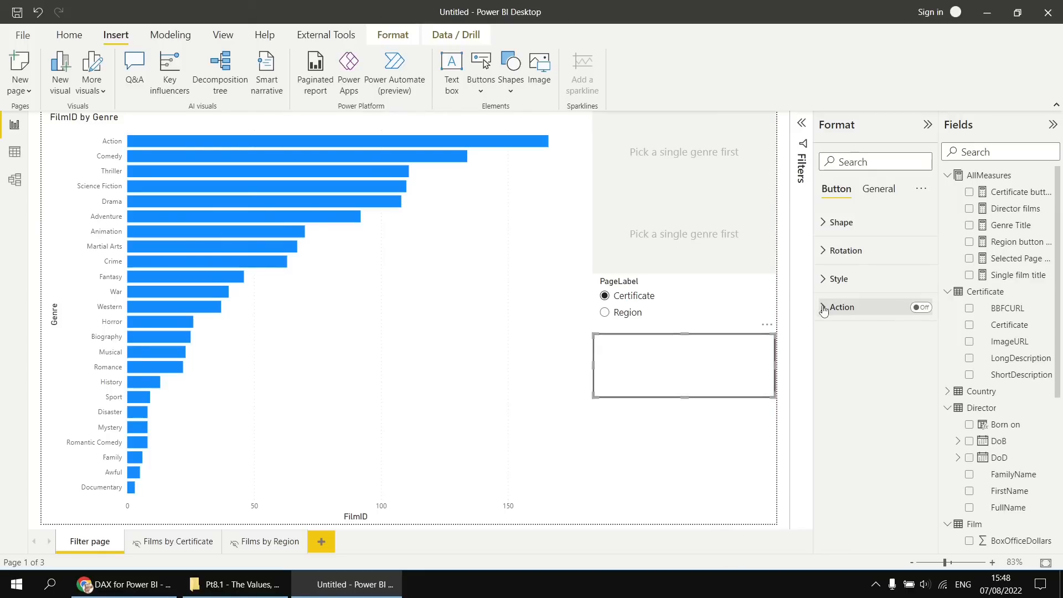
Turn on the blank button's action and set its type to Drill through.
click(921, 308)
click(824, 308)
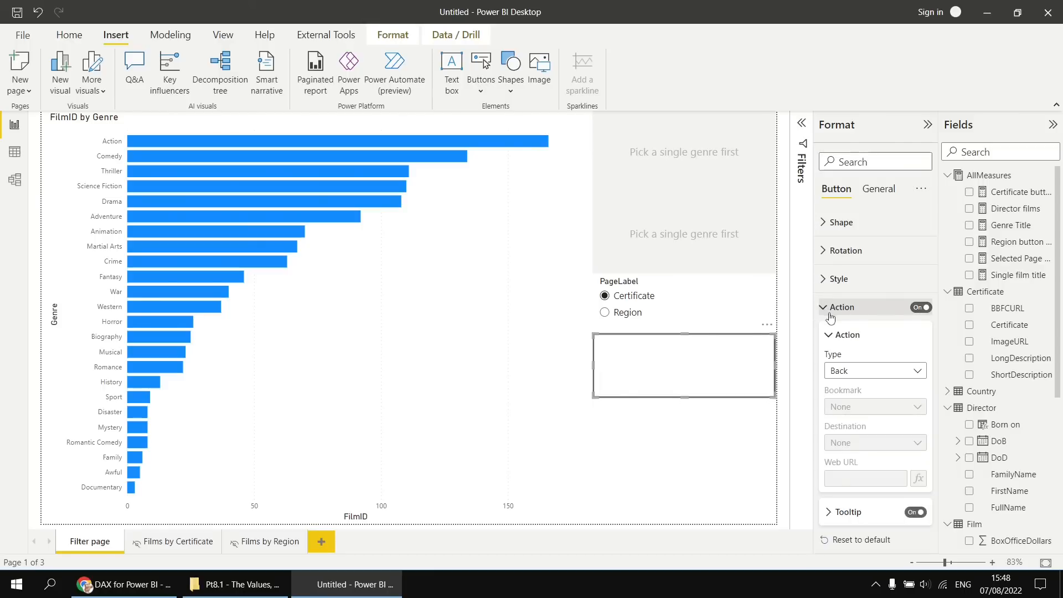
click(851, 375)
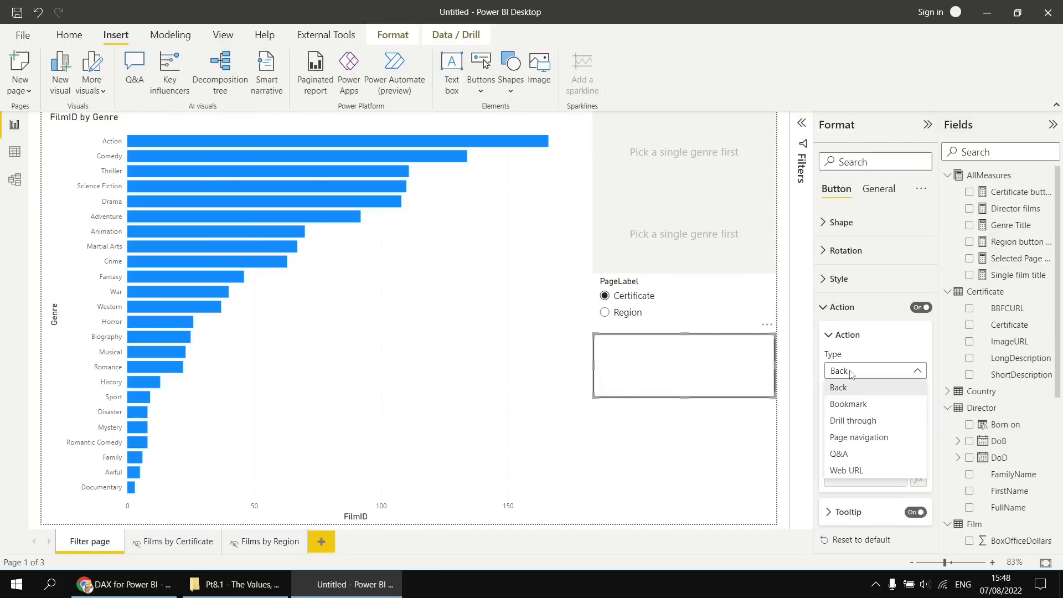
click(853, 425)
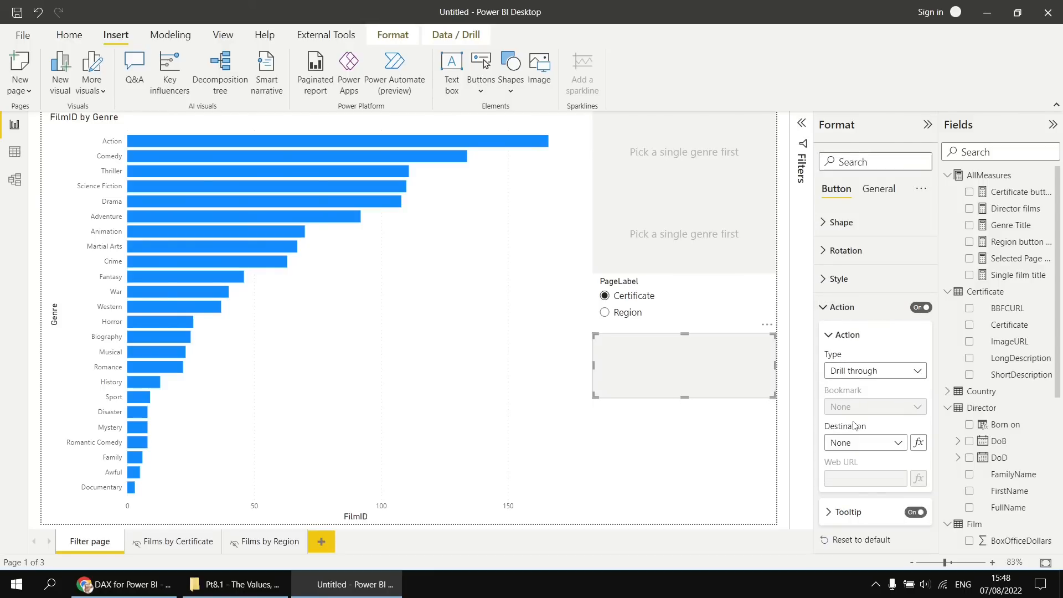
Base the button's drill-through destination on the field value of the Selected Page Name measure from AllMeasures.
click(899, 444)
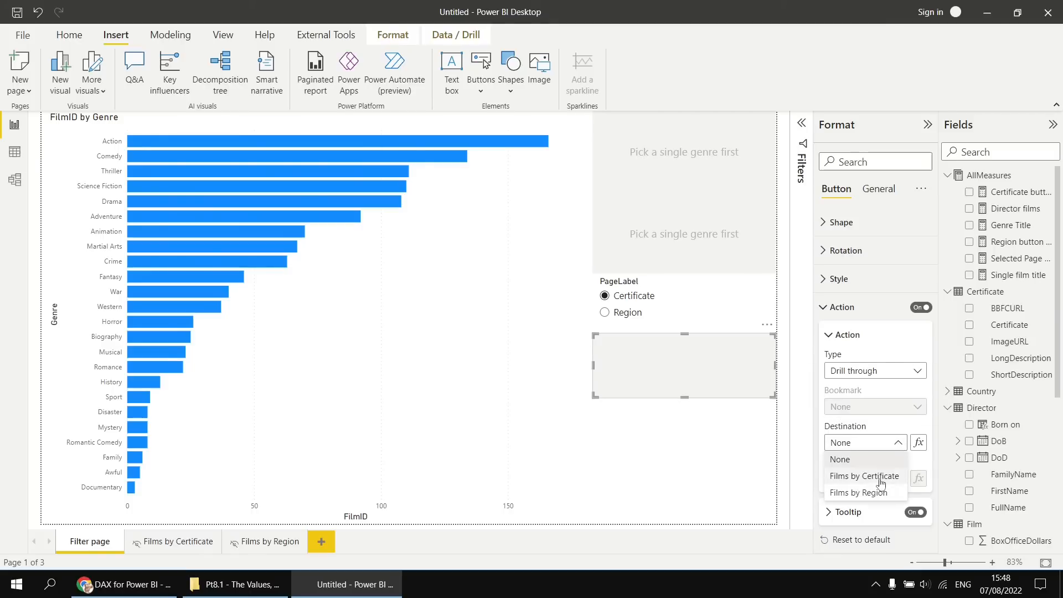
click(898, 443)
click(919, 443)
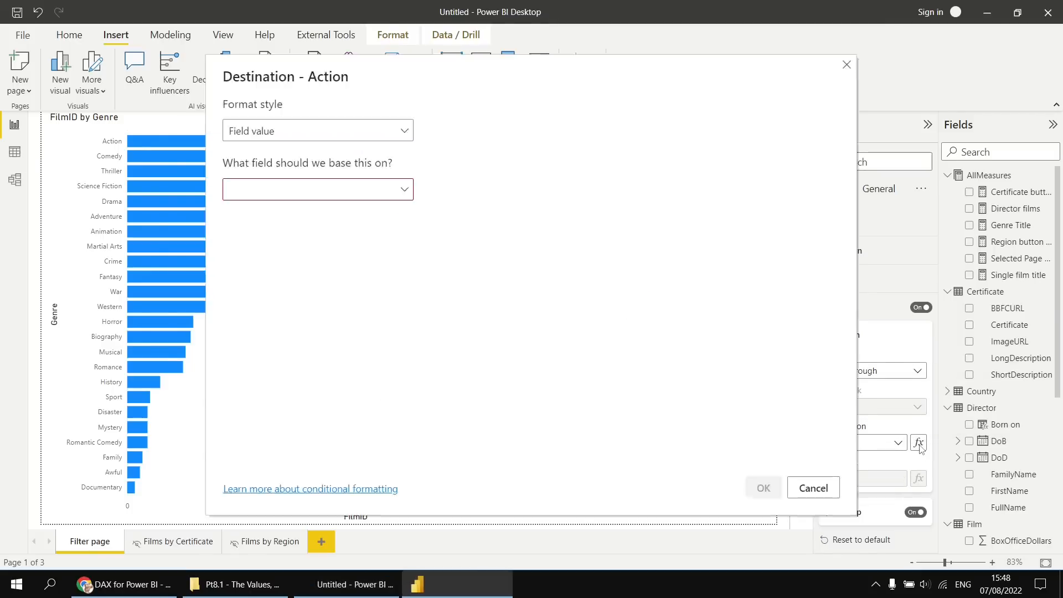
click(404, 189)
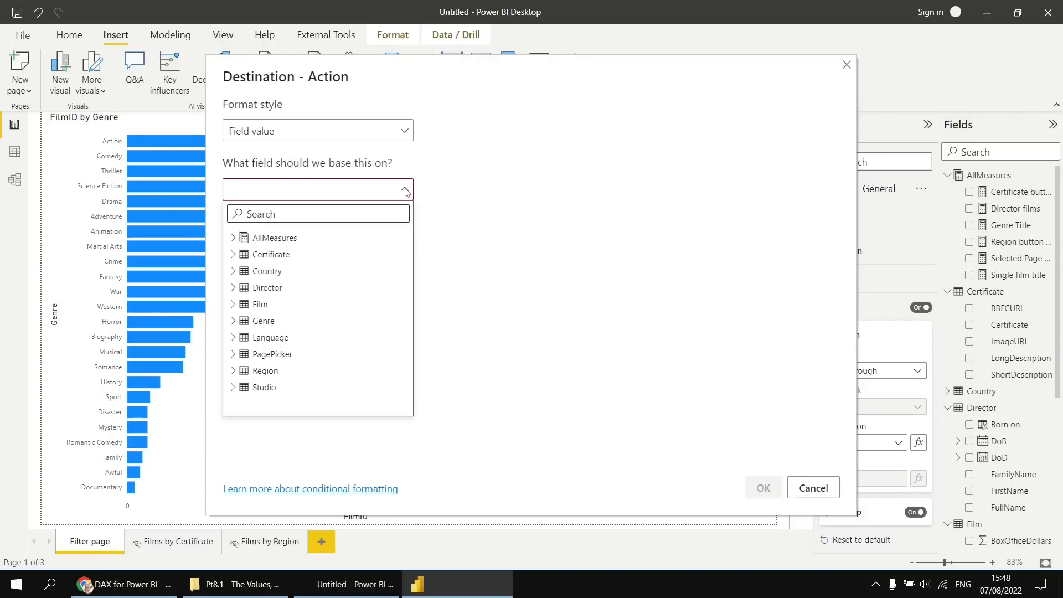
click(232, 238)
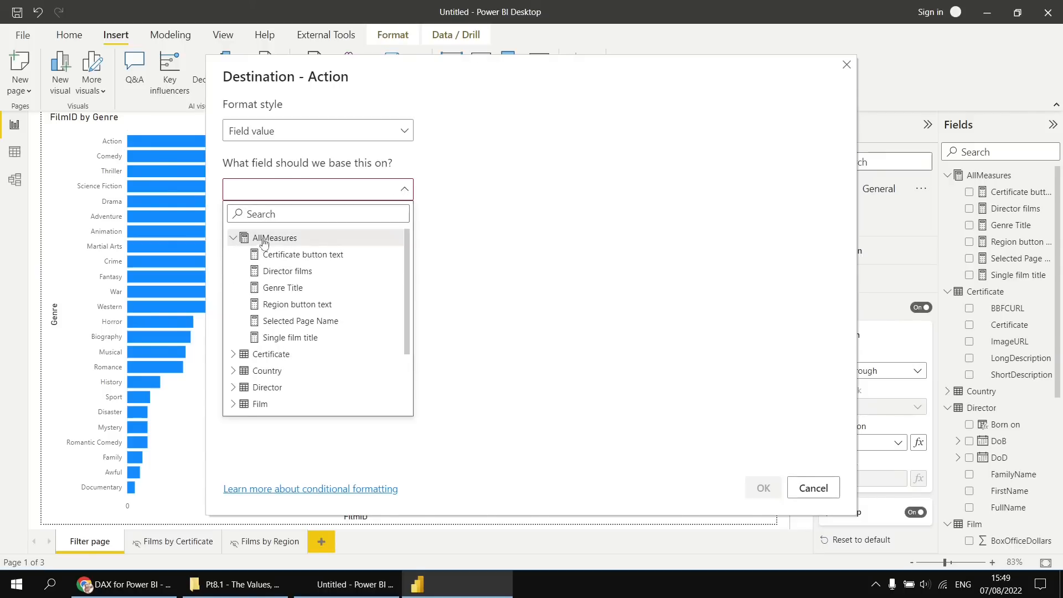
click(299, 322)
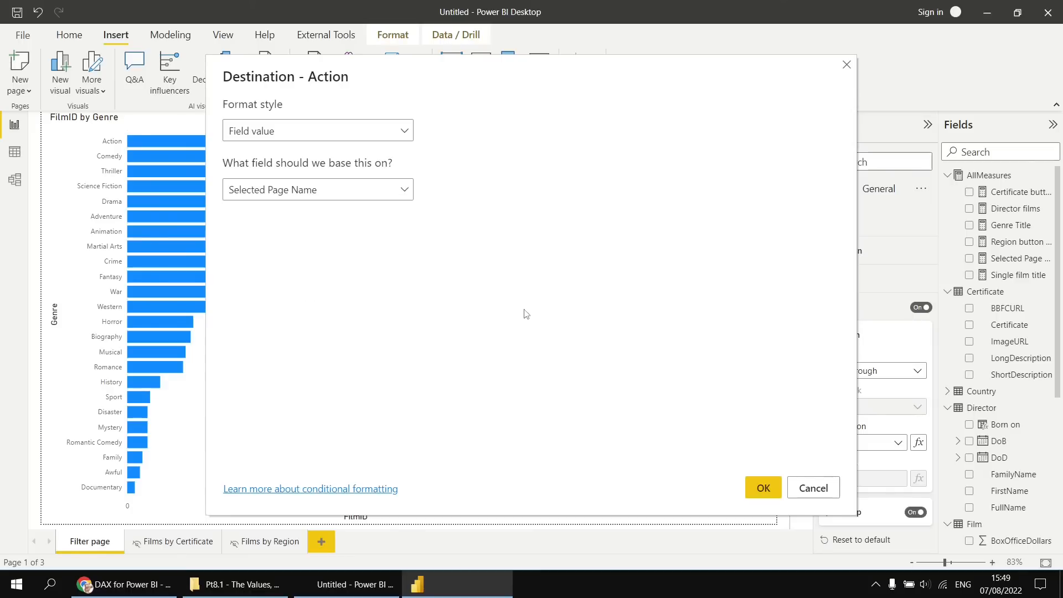
click(762, 487)
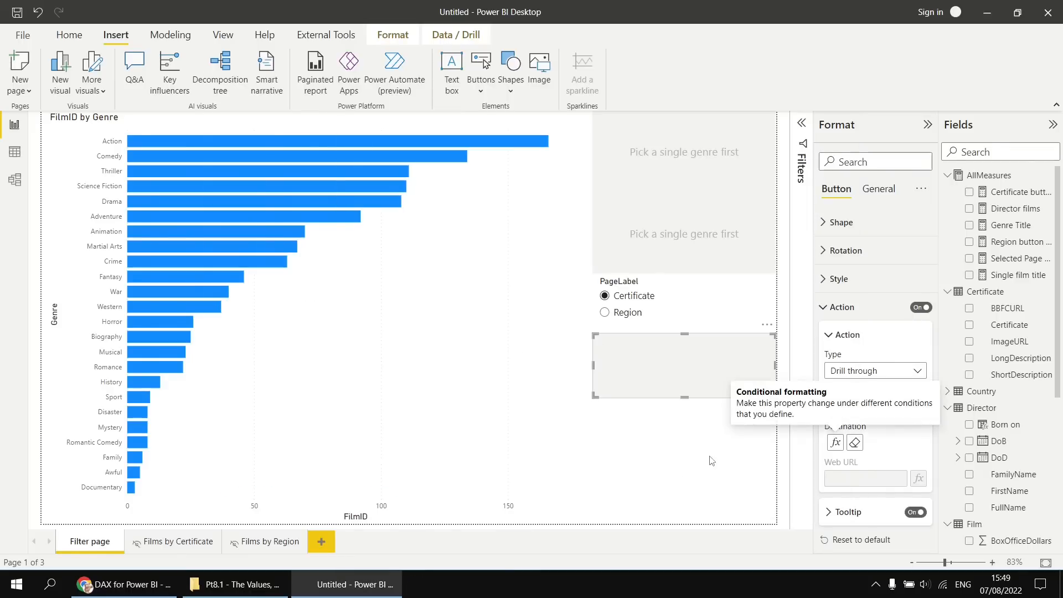
Test the new button by drilling through for Martial Arts with Certificate chosen in the slicer, and return to the Filter page.
click(237, 247)
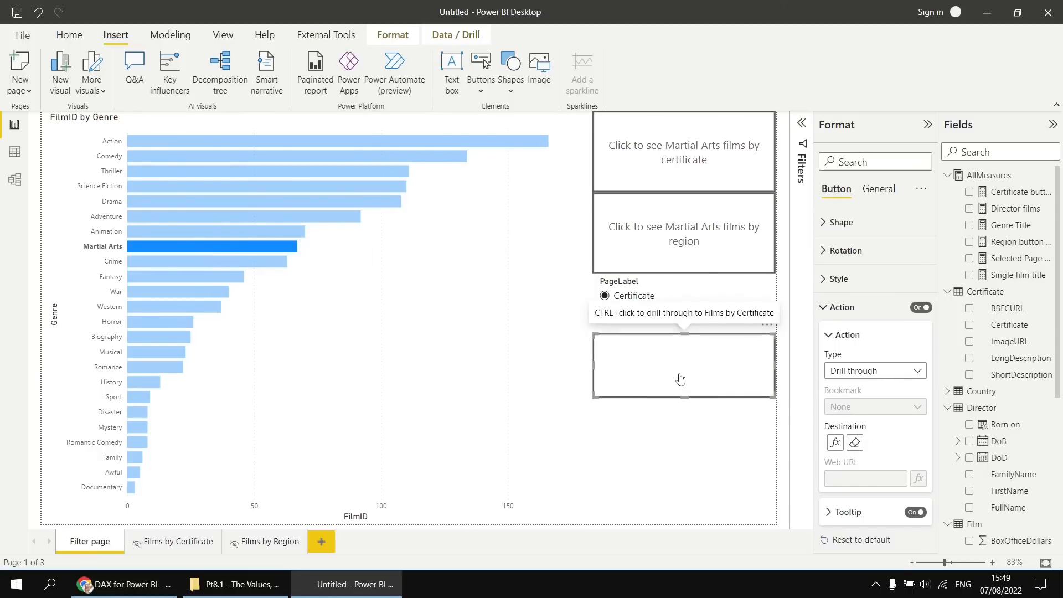
click(605, 296)
ctrl+click(680, 374)
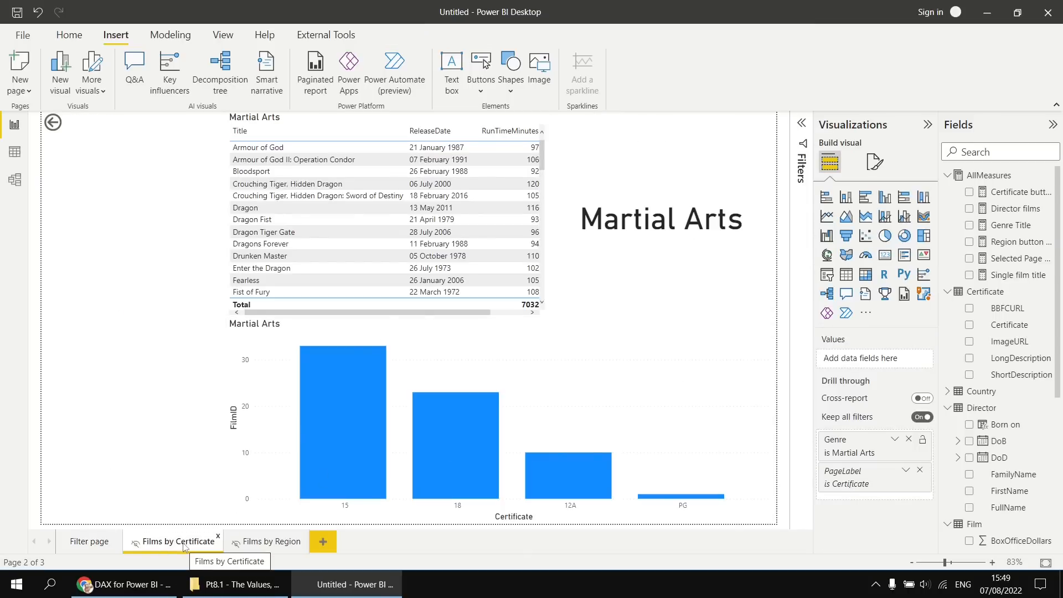
ctrl+click(52, 122)
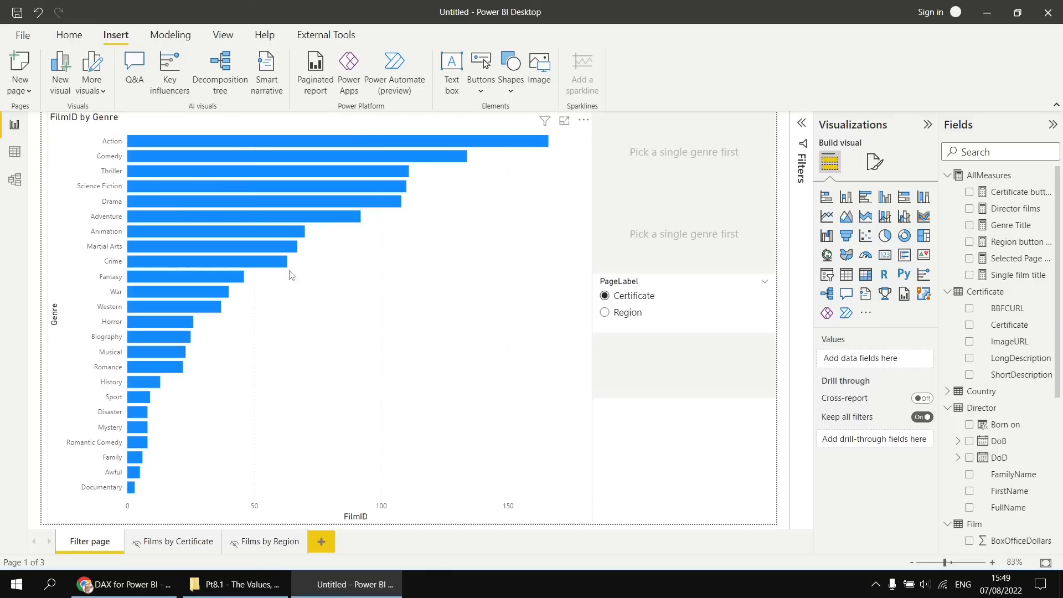
Choose Region in the slicer, drill through for Martial Arts with the new button, and return to the Filter page.
click(189, 248)
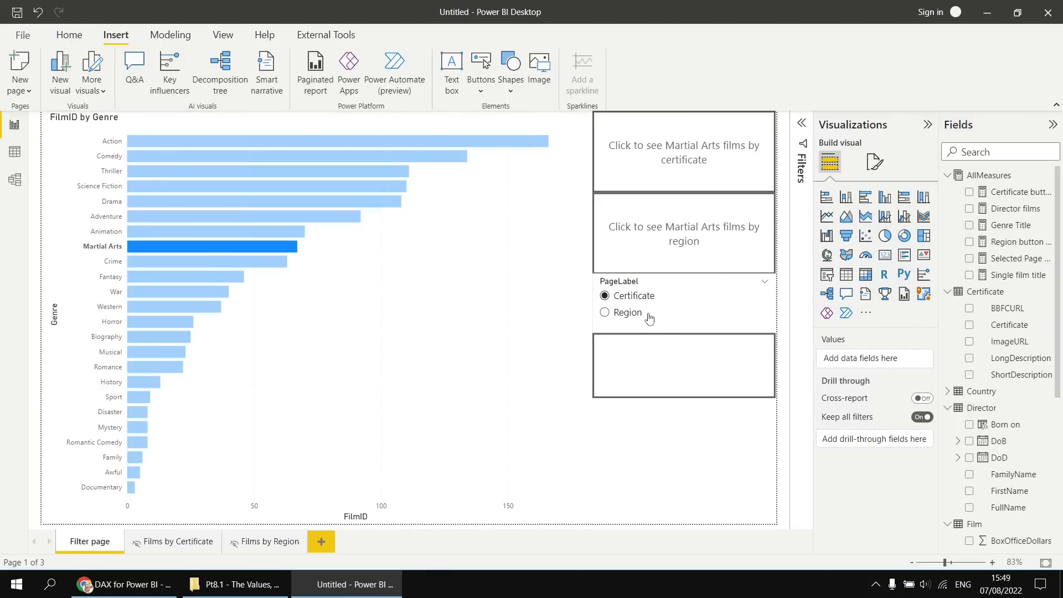
click(606, 313)
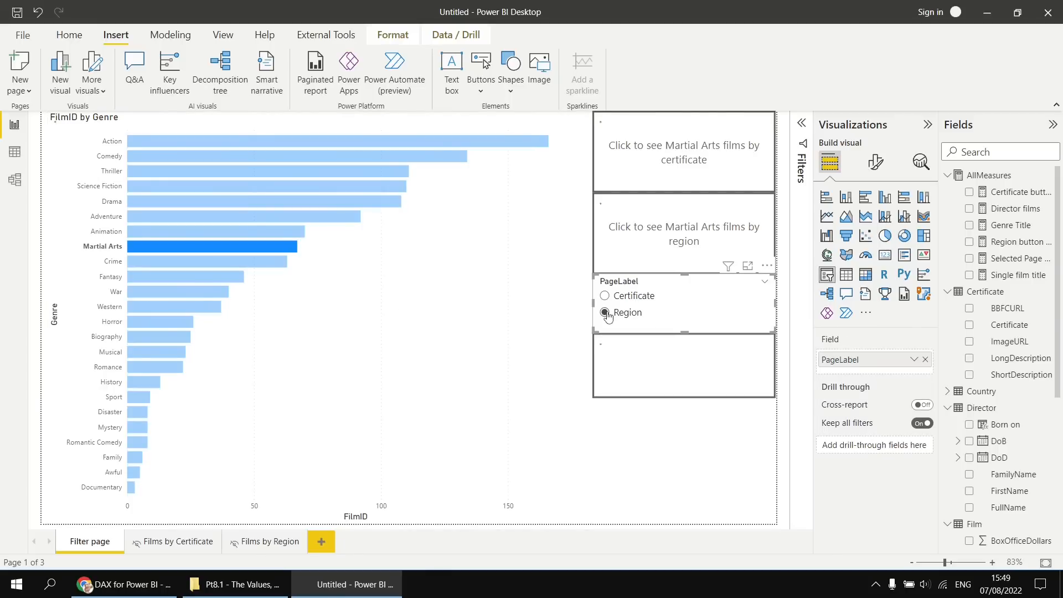
ctrl+click(650, 376)
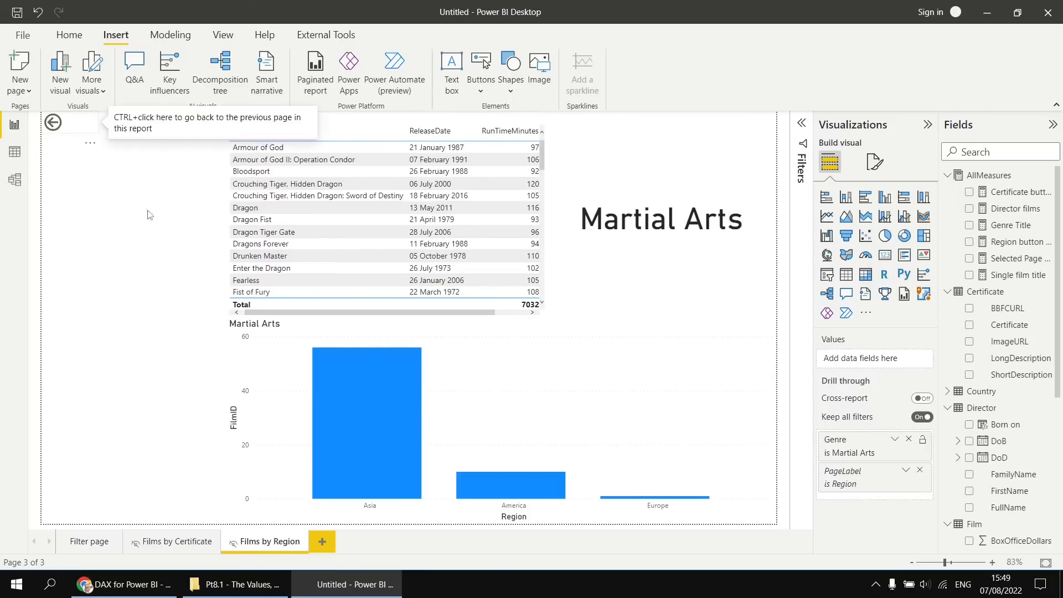
ctrl+click(55, 123)
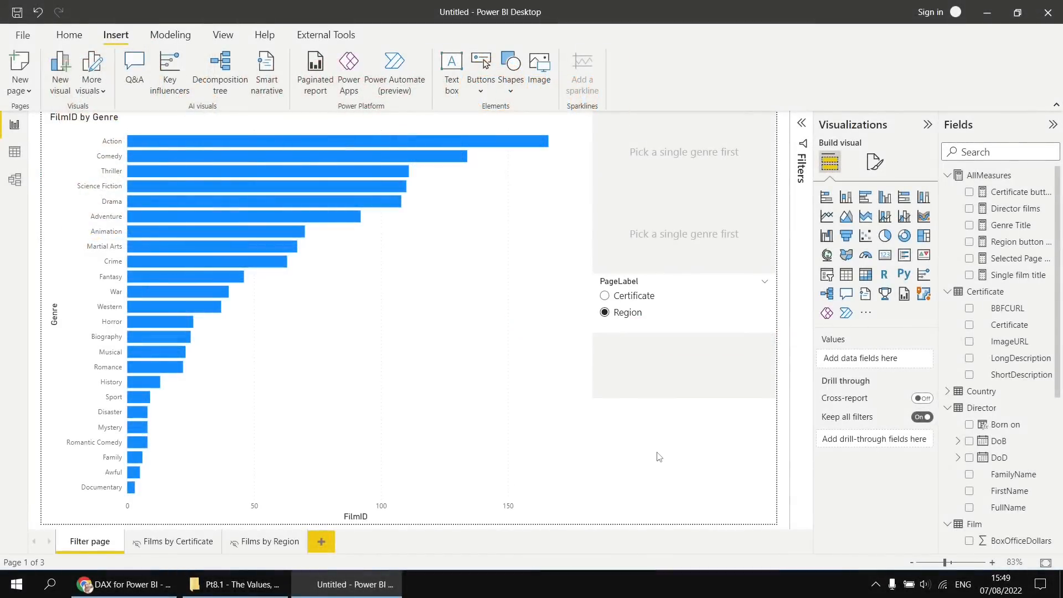
Rename the PageLabel field in the slicer to "See films by".
click(633, 283)
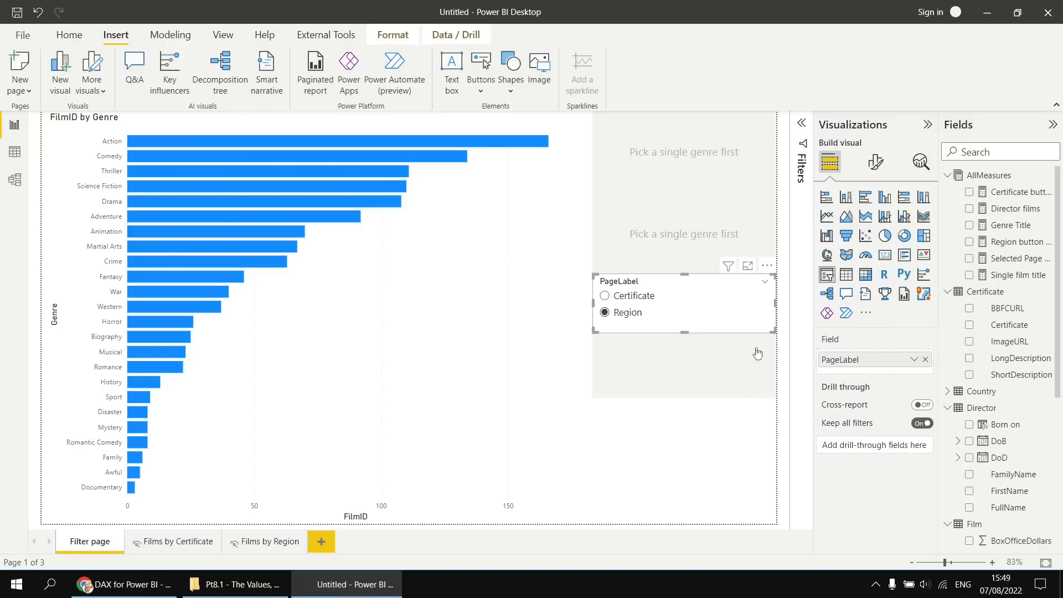
double_click(840, 361)
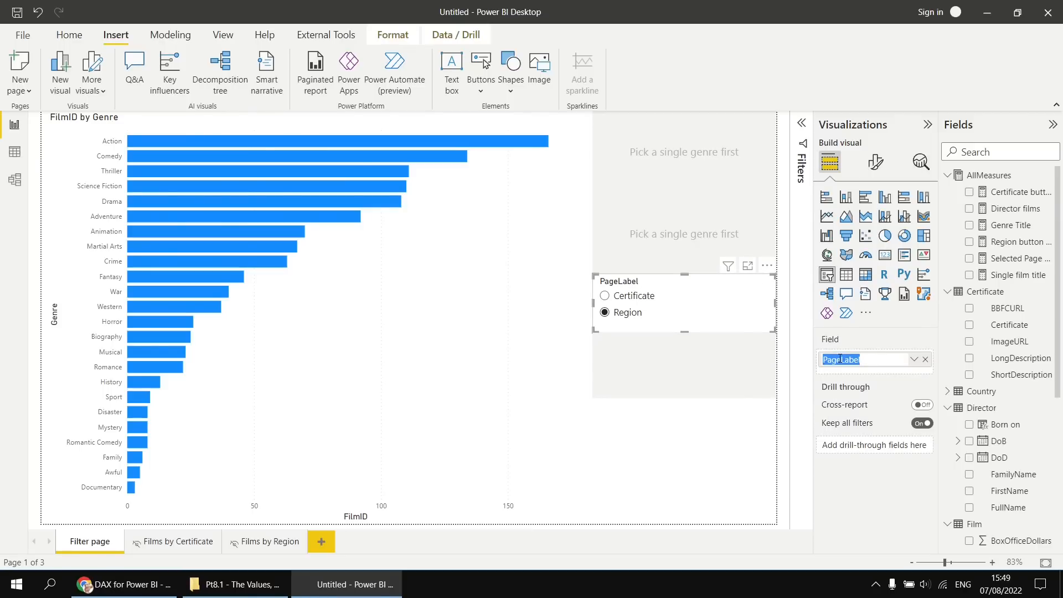
mouse_move(844, 386)
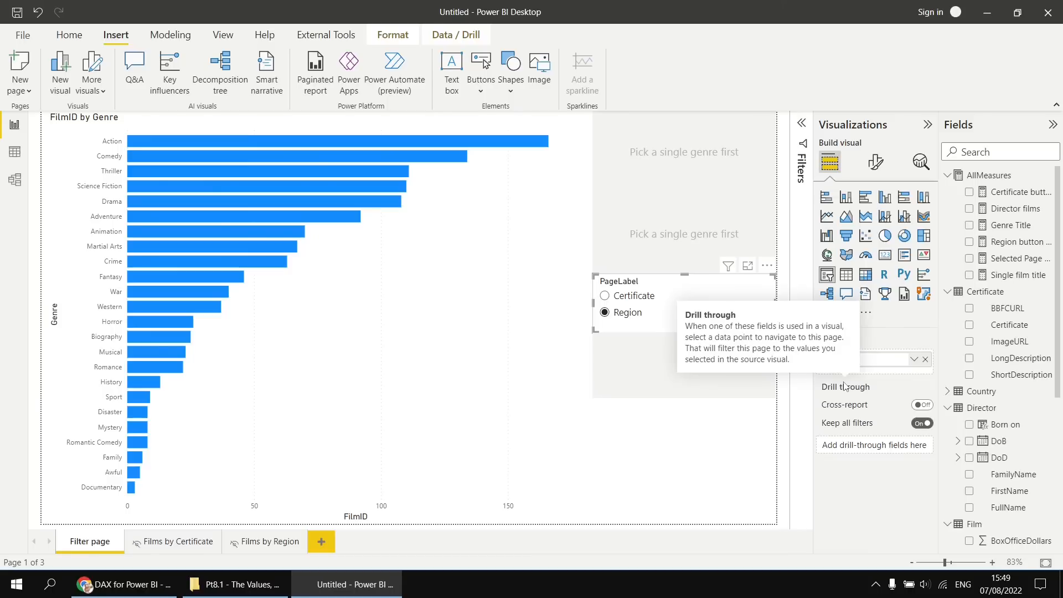
text(See ilms by)
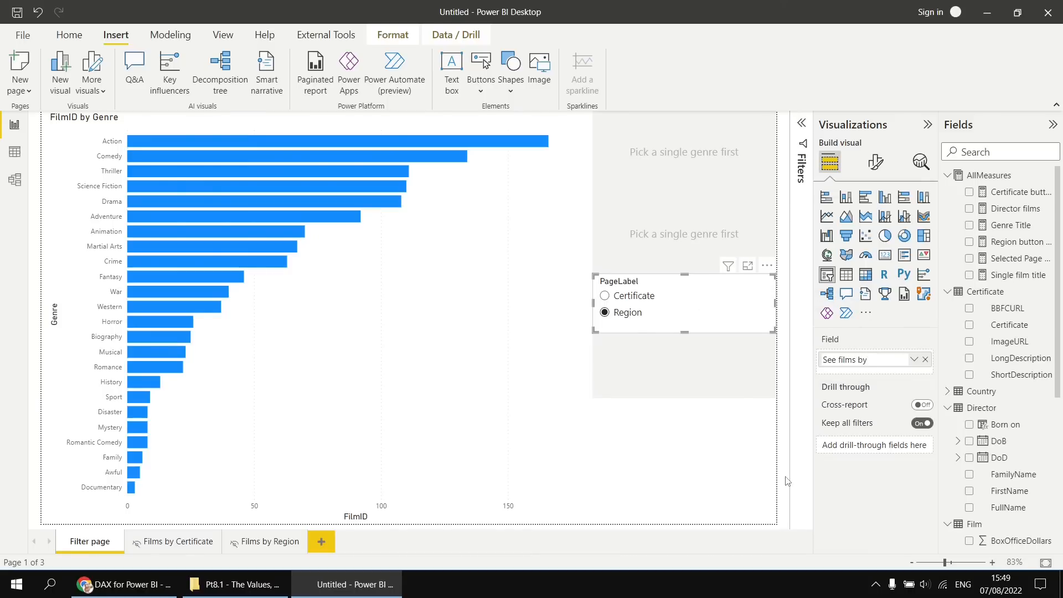
key(Return)
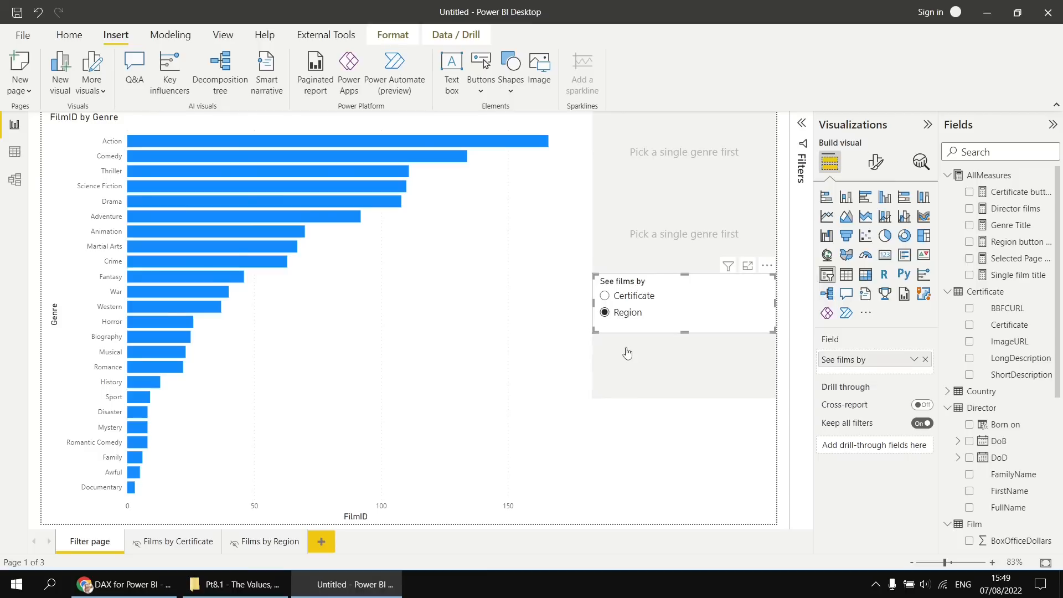
Start a new measure in AllMeasures from a copy of the Region button text formula and name it Drillthrough button text.
mouse_move(627, 354)
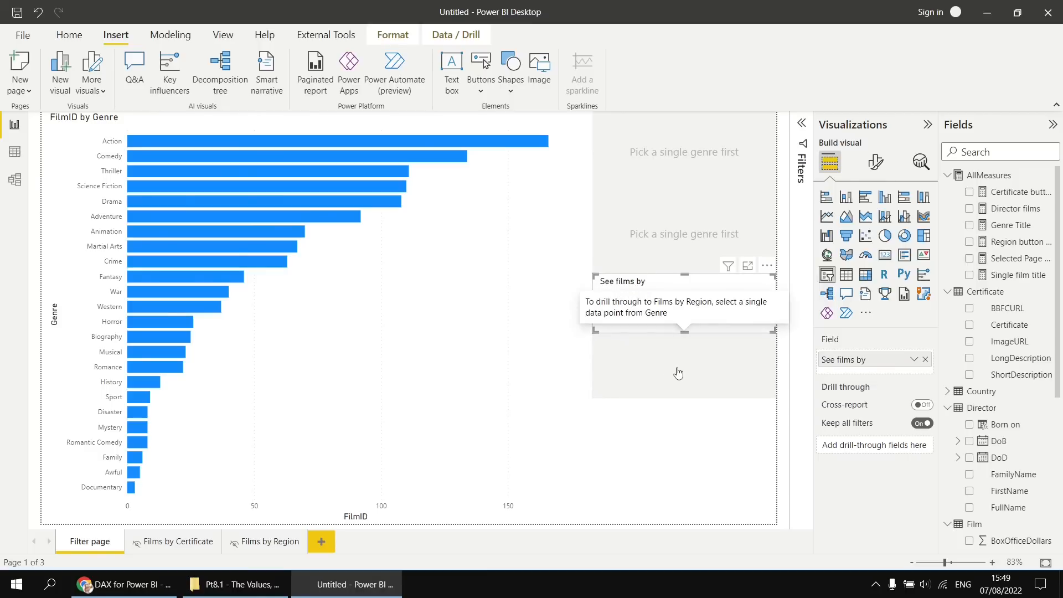
click(685, 374)
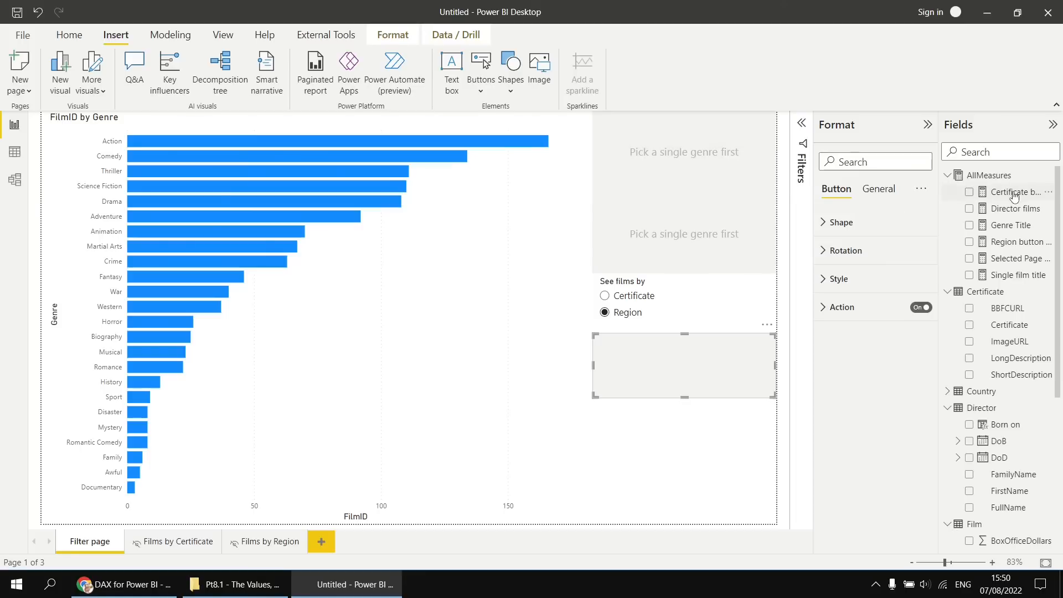
click(1014, 241)
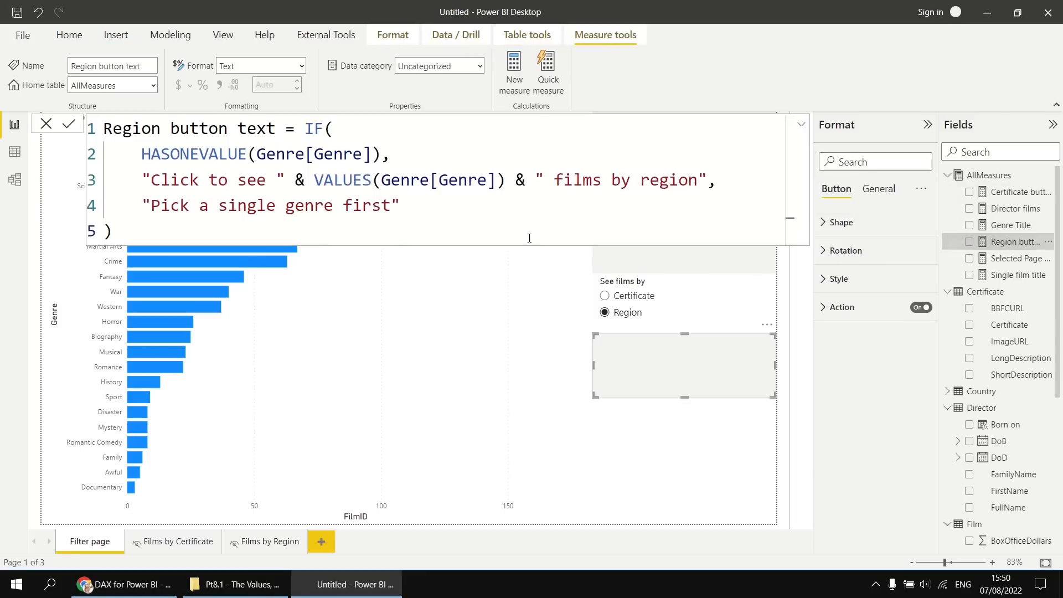
drag(139, 236, 95, 134)
key(ctrl+c)
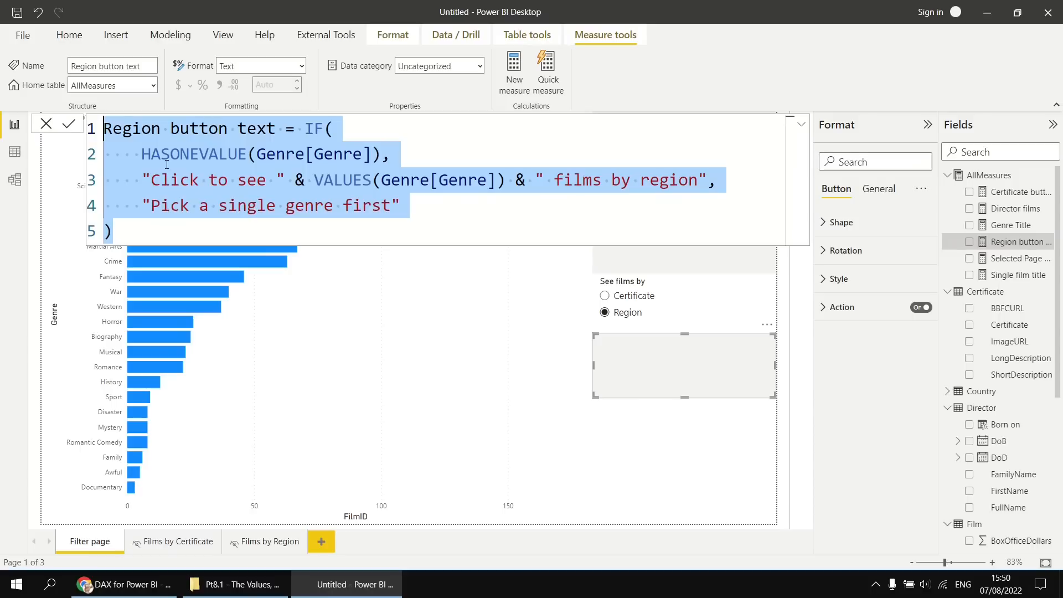
right_click(991, 178)
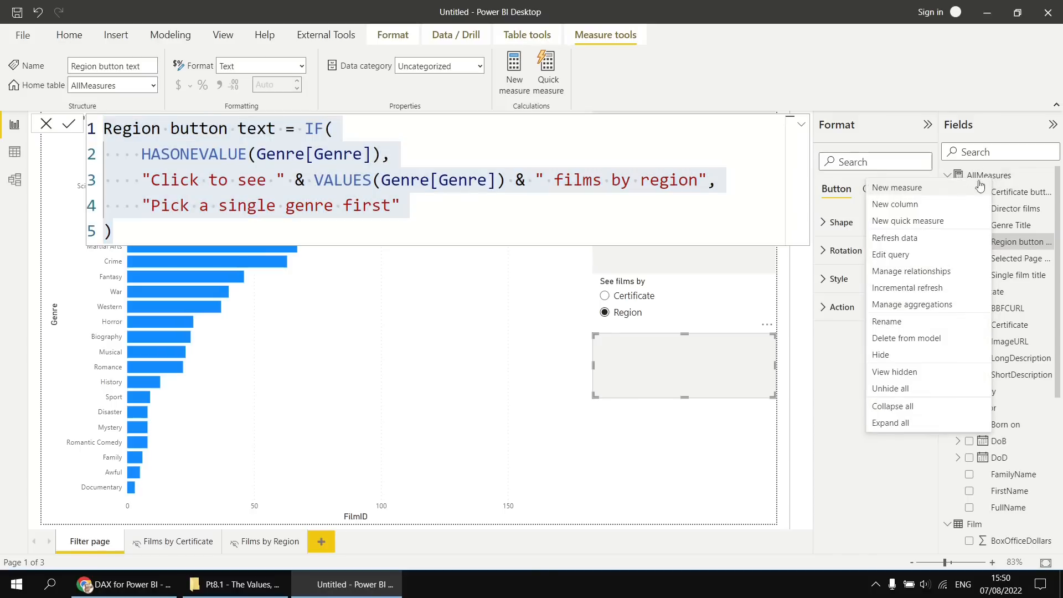
click(887, 190)
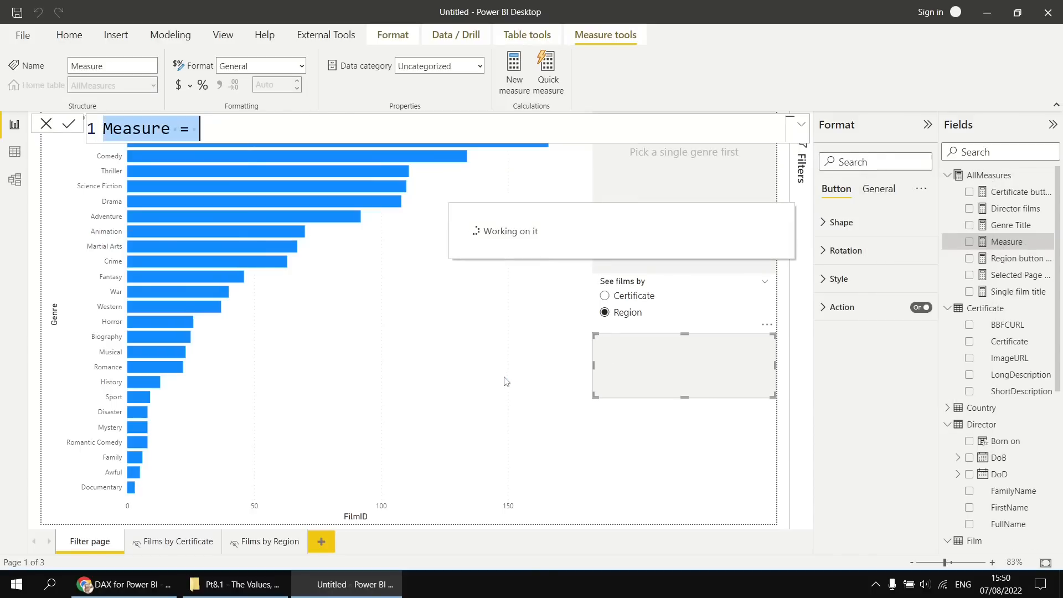
key(ctrl+v)
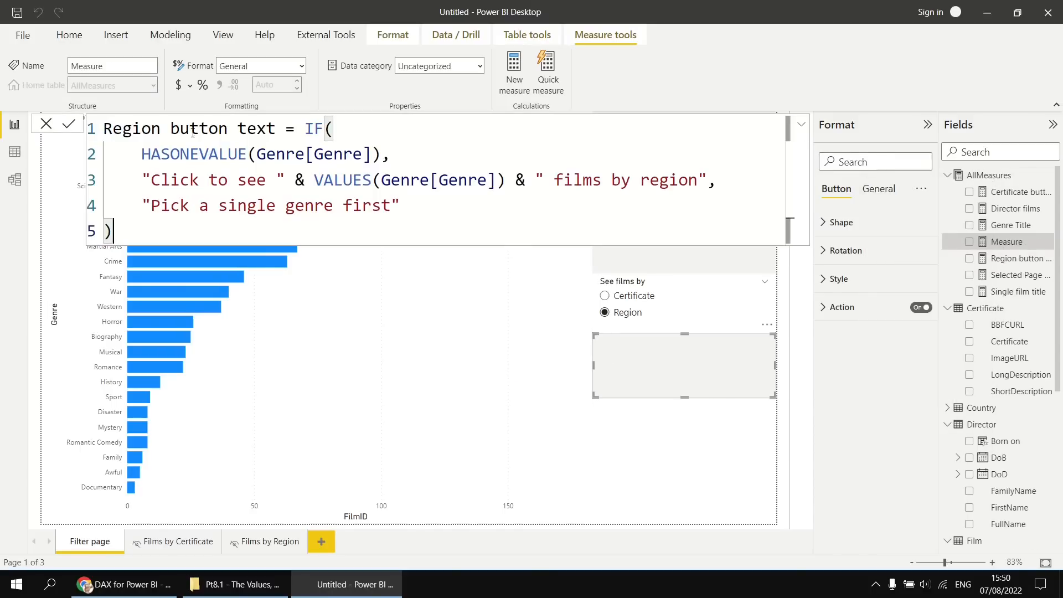
double_click(143, 127)
text(Dril)
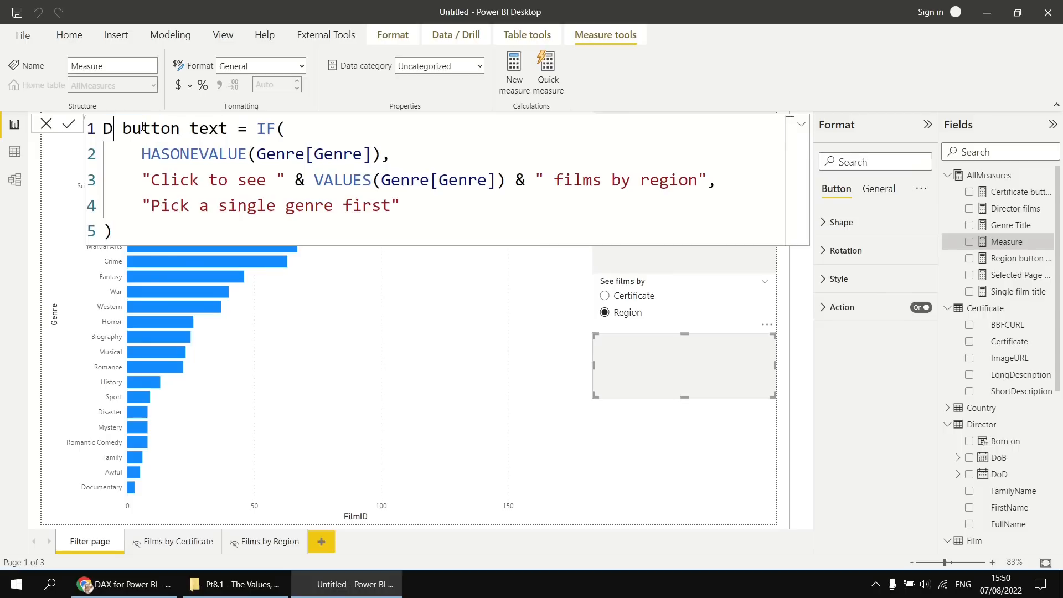
text(lthrough)
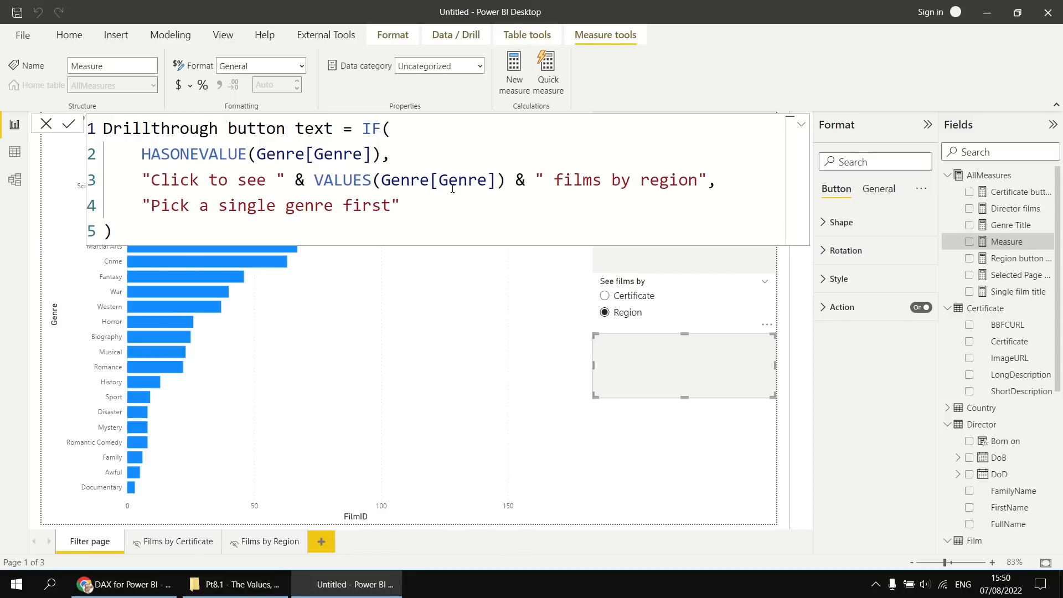
Replace the fixed word region in the Drillthrough button text formula with & VALUES(PagePicker[PageLabel]) and commit the measure.
double_click(664, 183)
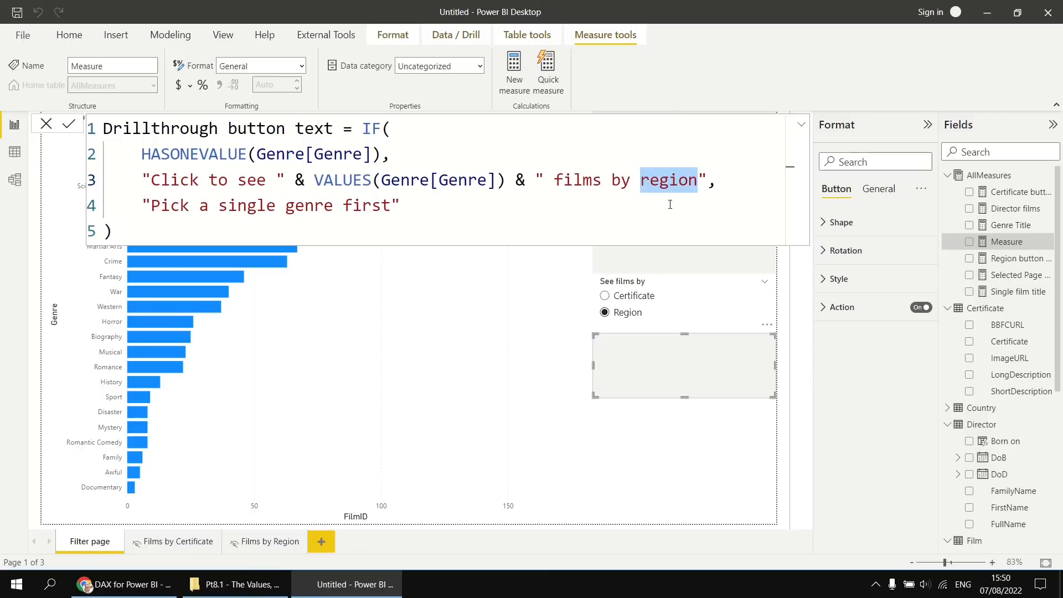
key(BackSpace)
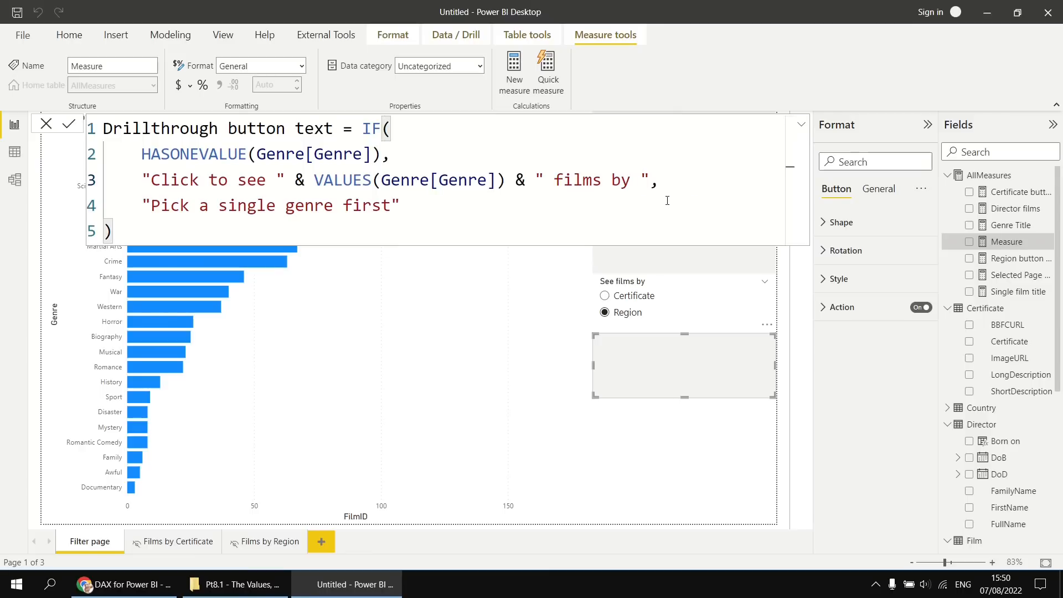
click(651, 181)
text(& VALUES()
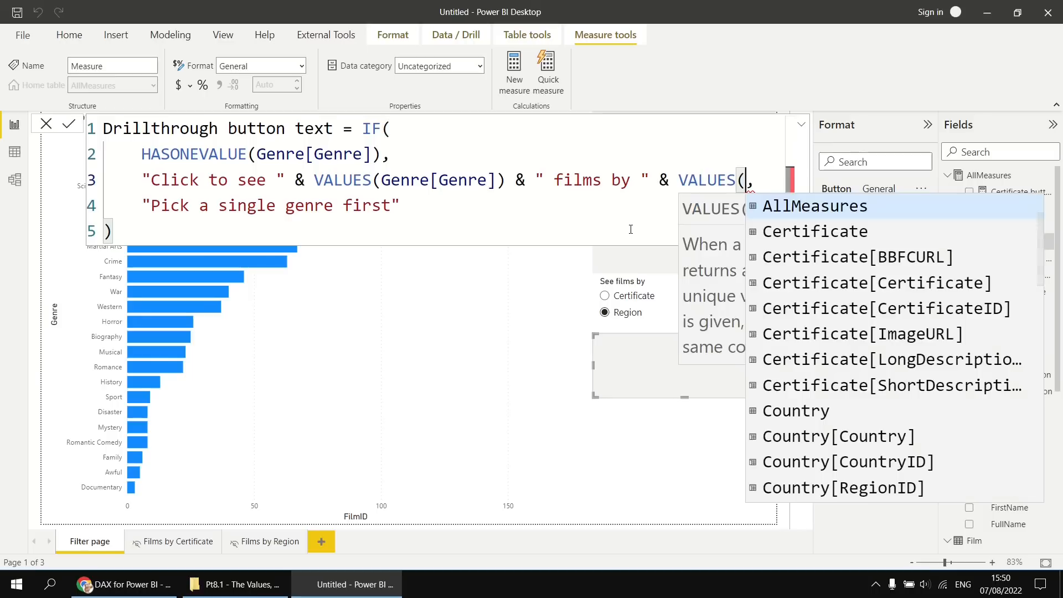
text(pag)
key(Down)
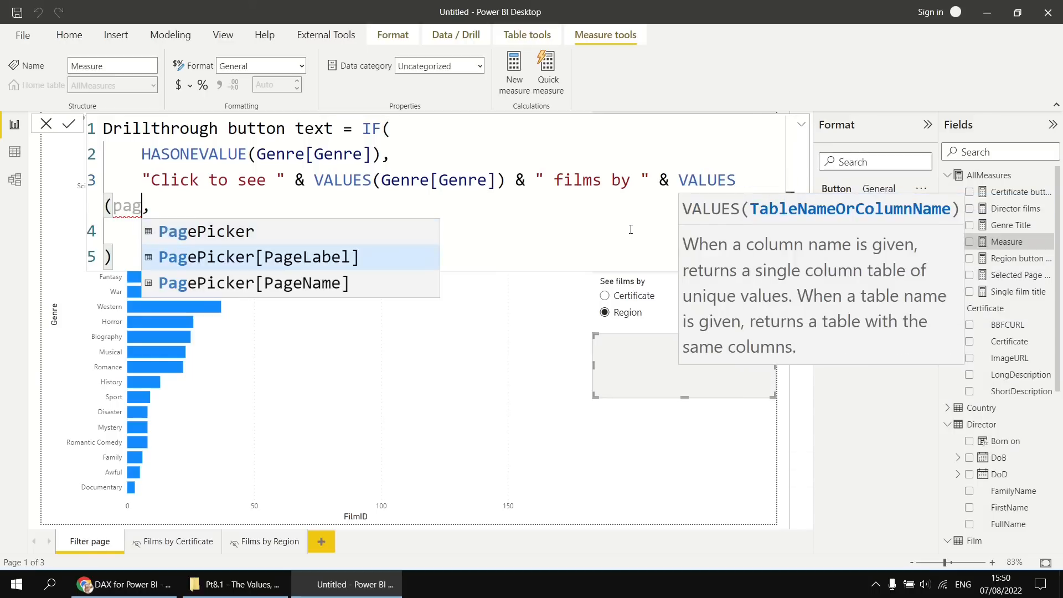
key(Tab)
text())
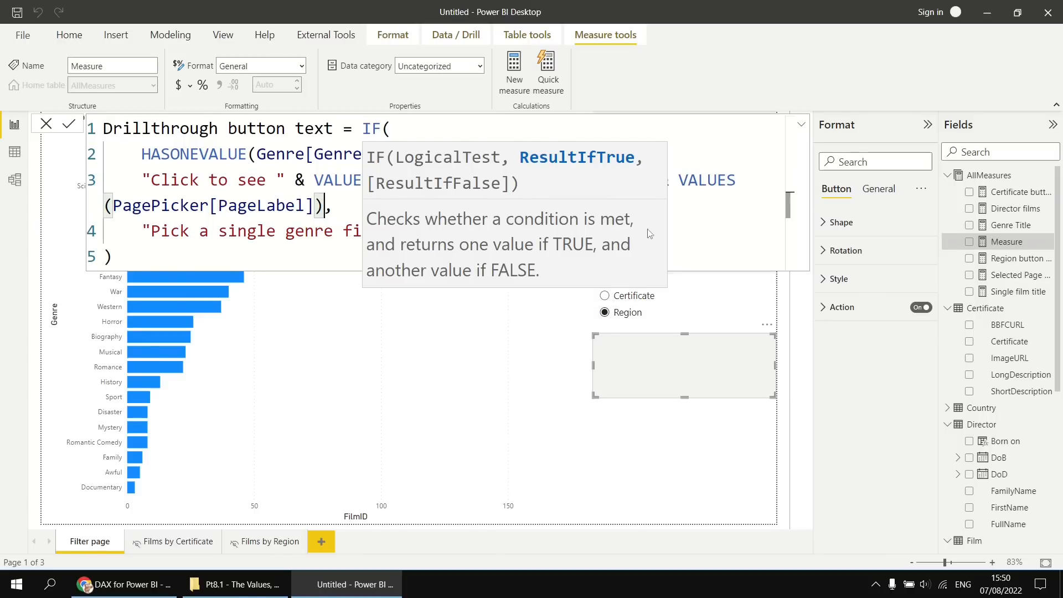
click(683, 180)
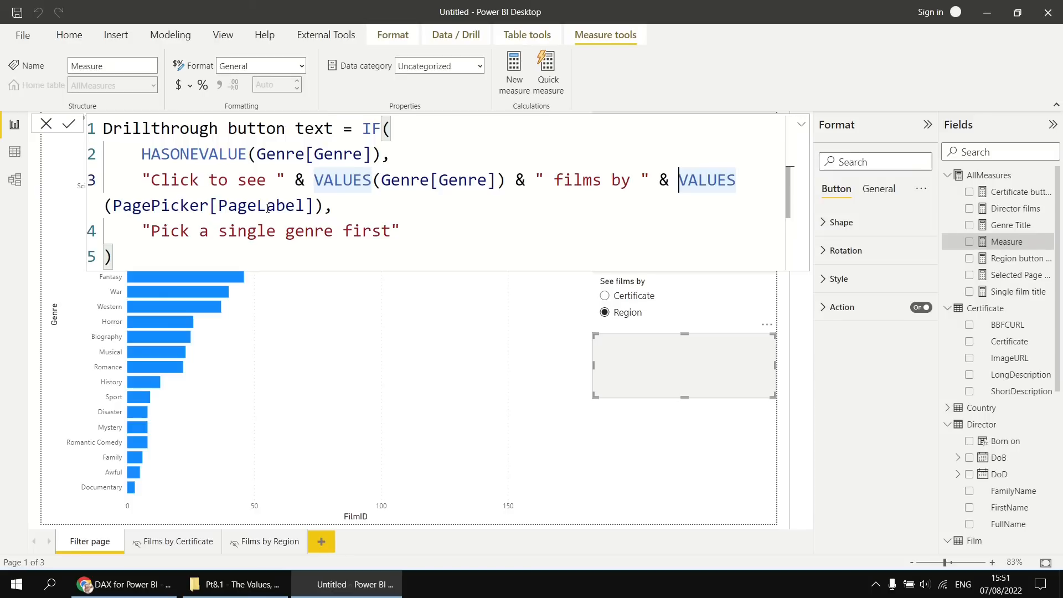
click(268, 257)
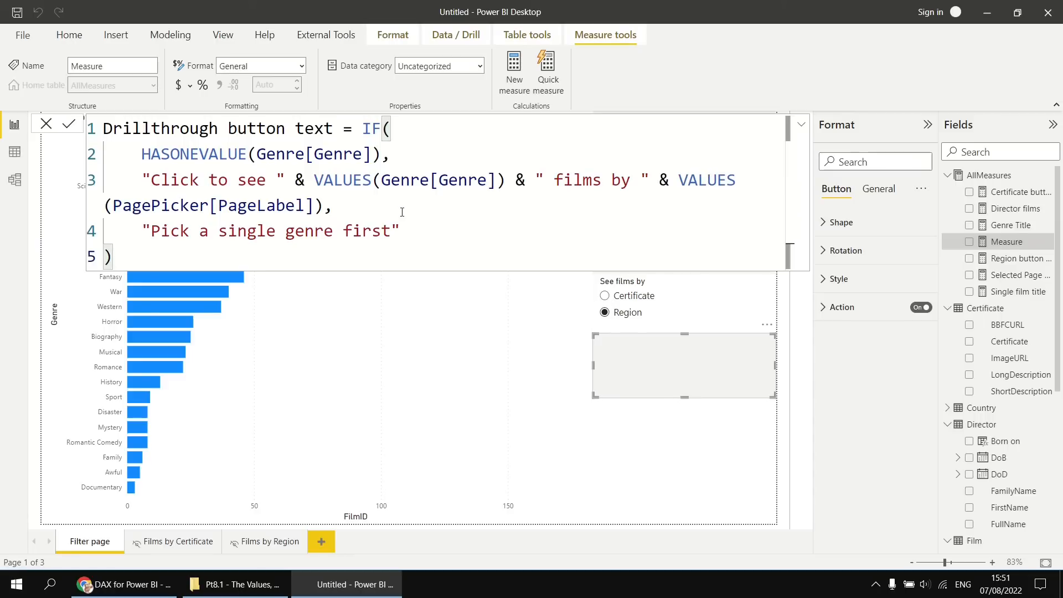
key(Return)
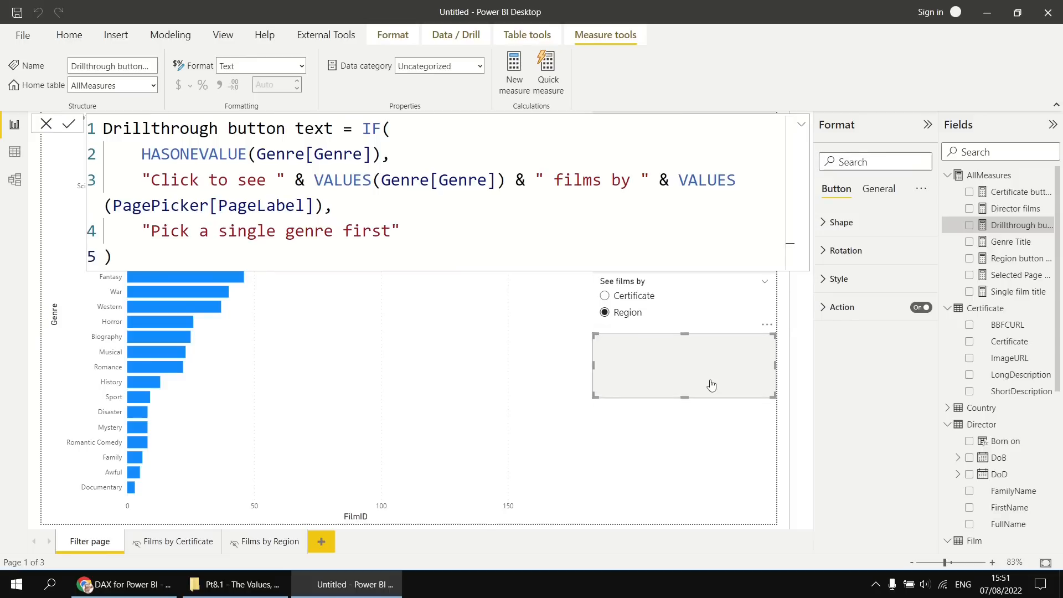
Turn on text for the blank button's default state and base it on the Drillthrough button text measure.
click(830, 279)
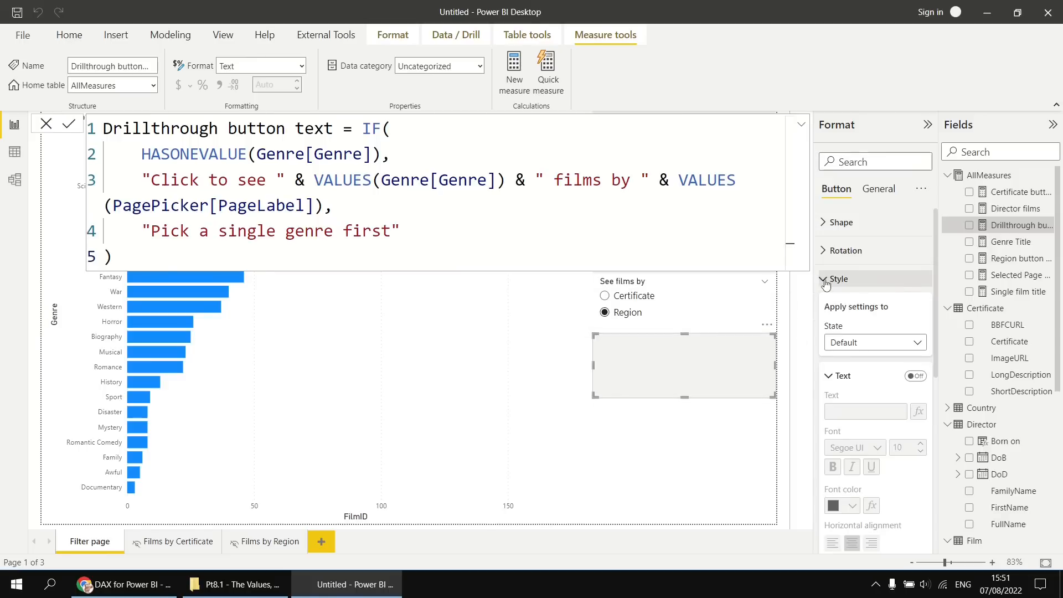
click(828, 376)
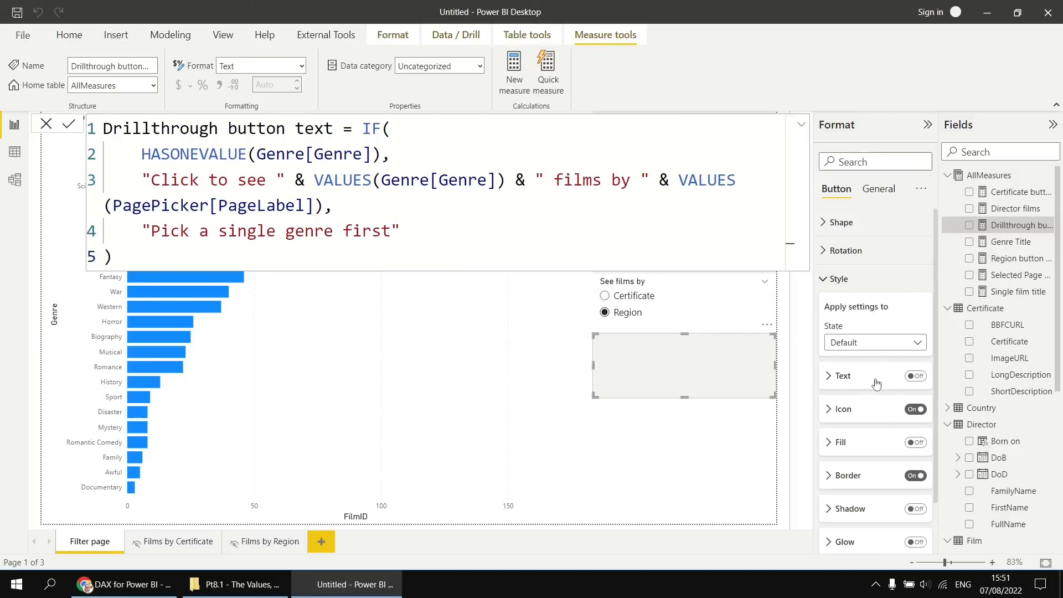
click(829, 377)
click(914, 378)
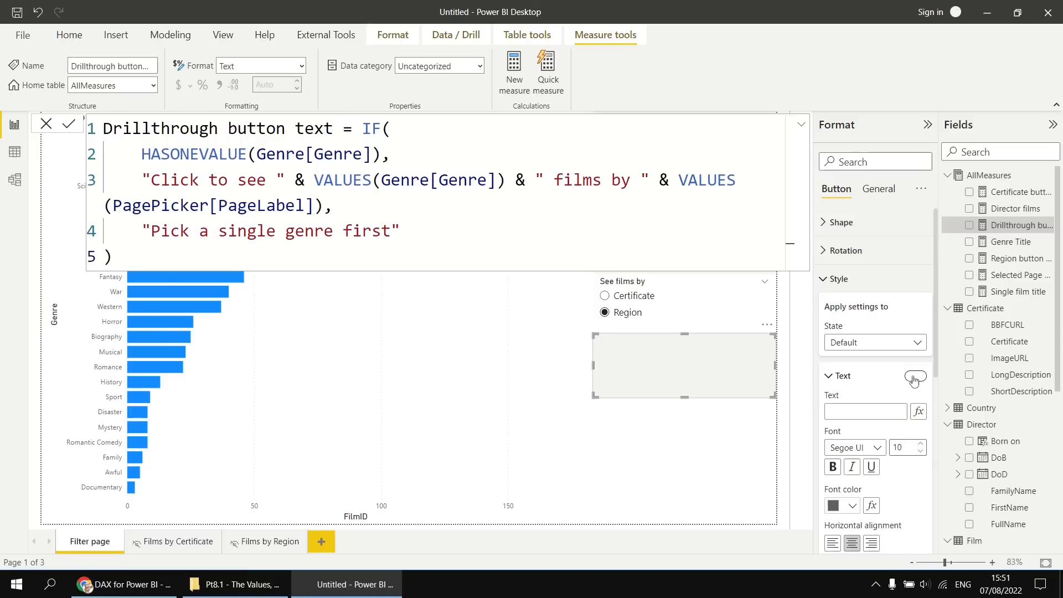
click(919, 414)
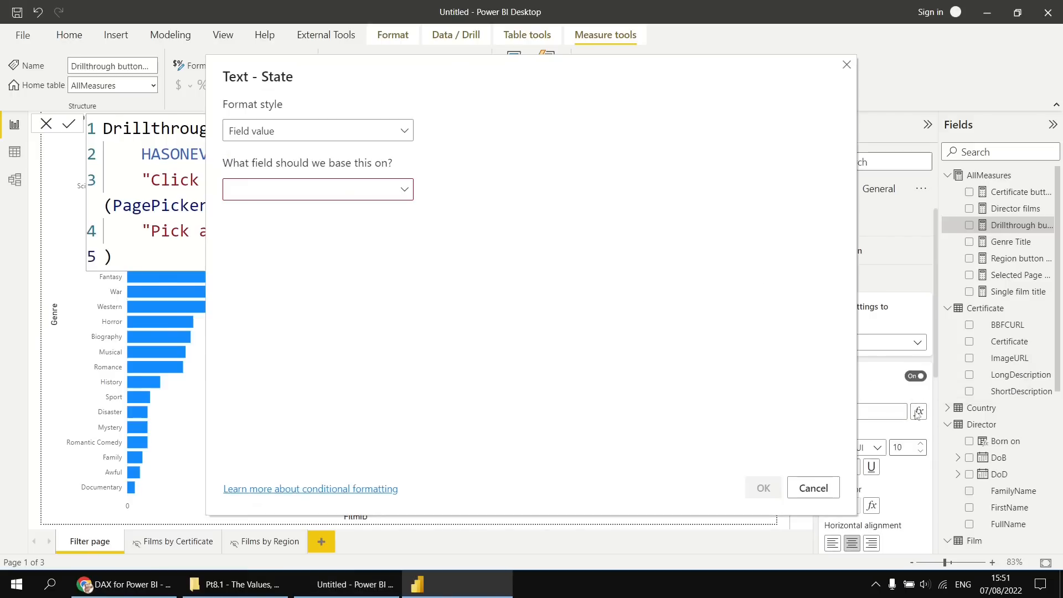
click(407, 190)
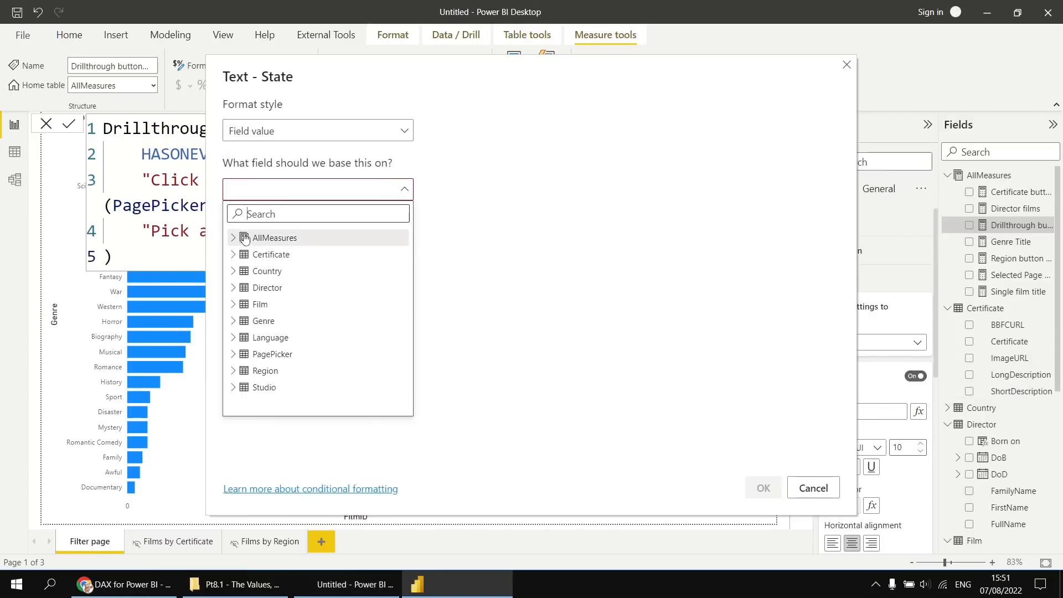
click(276, 238)
click(295, 288)
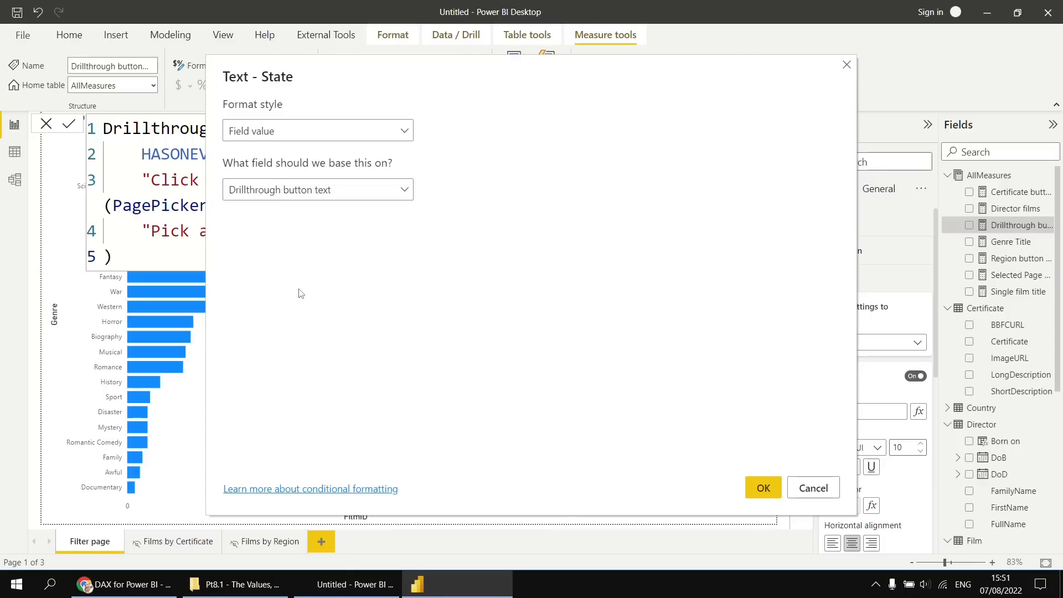
click(763, 487)
click(651, 465)
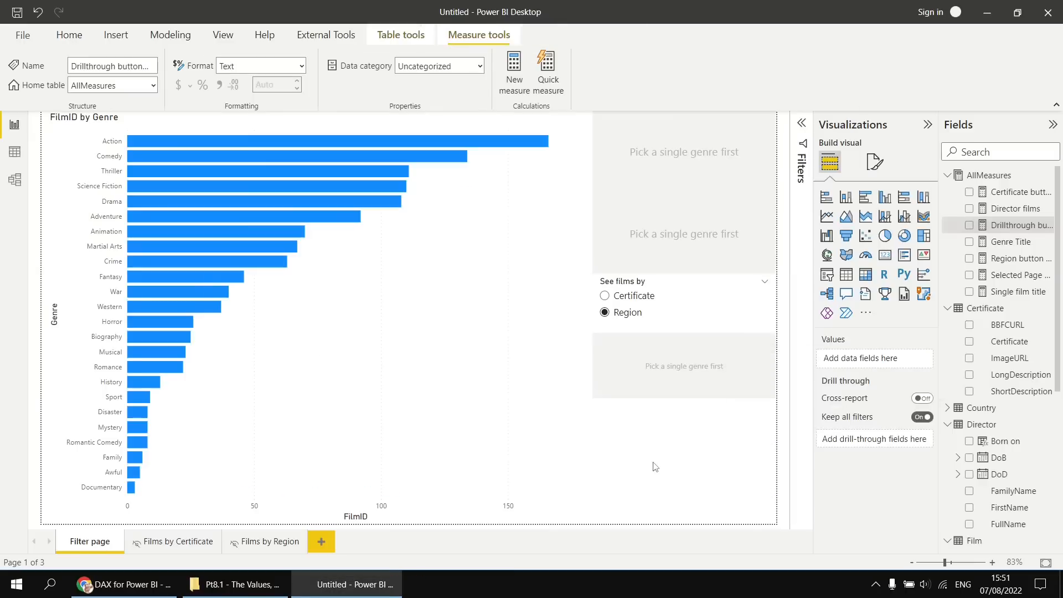
Set the font size of the new drill-through button's text to 14.
click(716, 381)
click(838, 278)
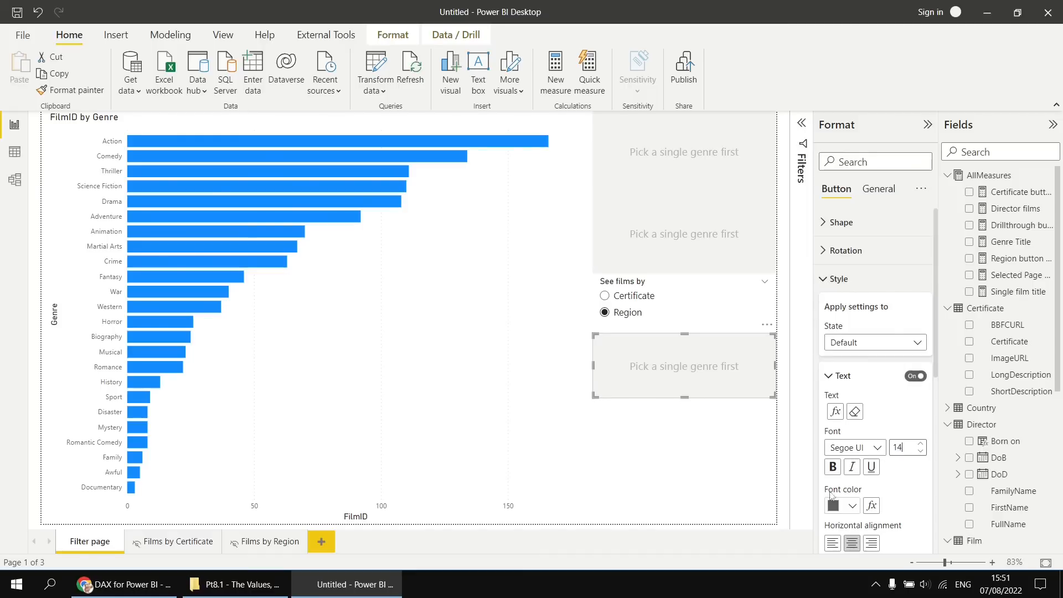
click(690, 440)
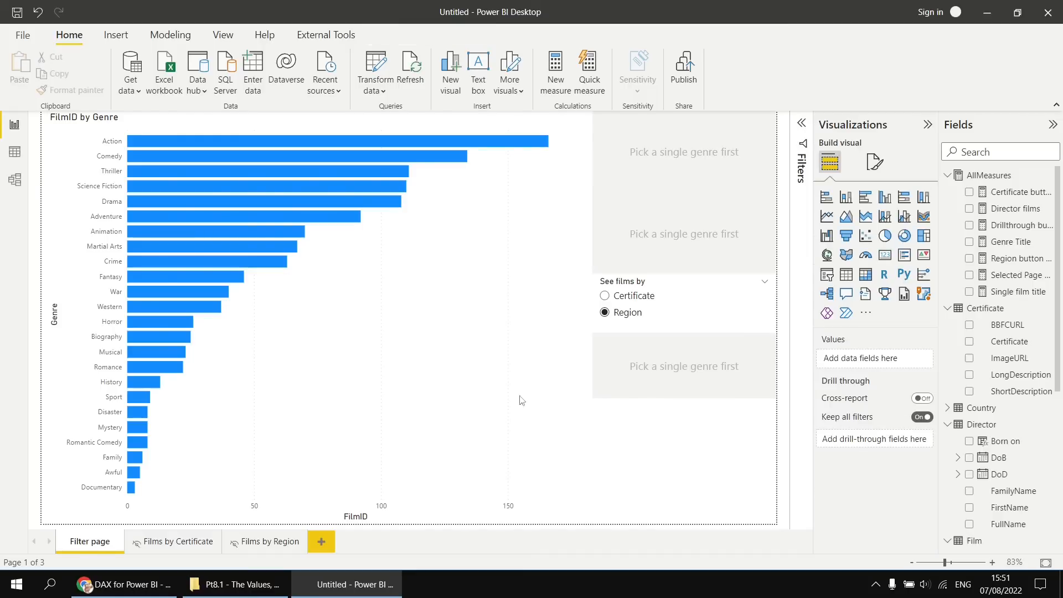
Test the button text by selecting Fantasy in the chart, choosing Certificate in the slicer, and selecting Martial Arts.
click(178, 278)
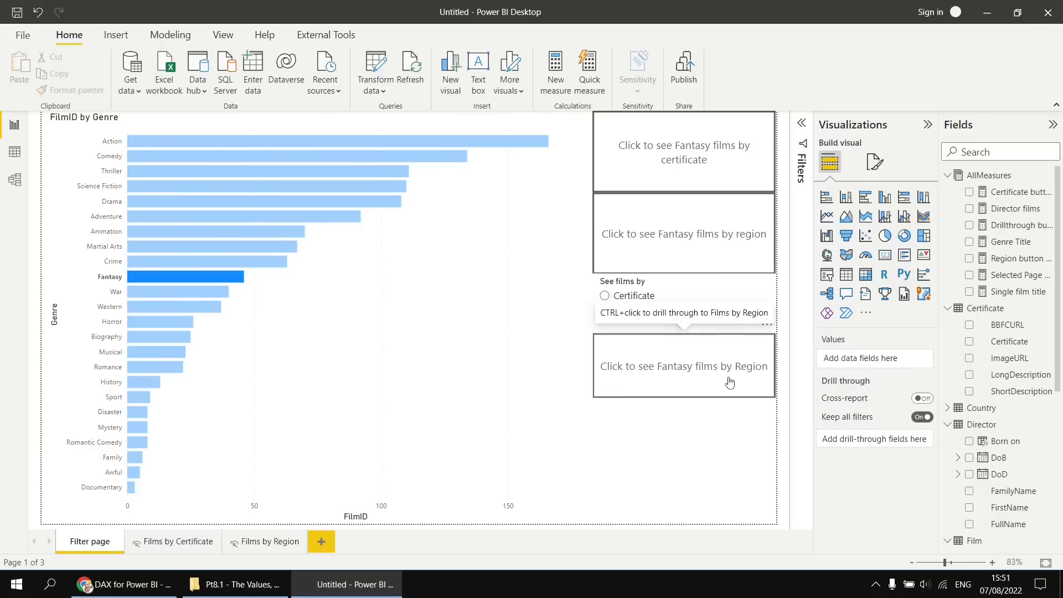
click(605, 295)
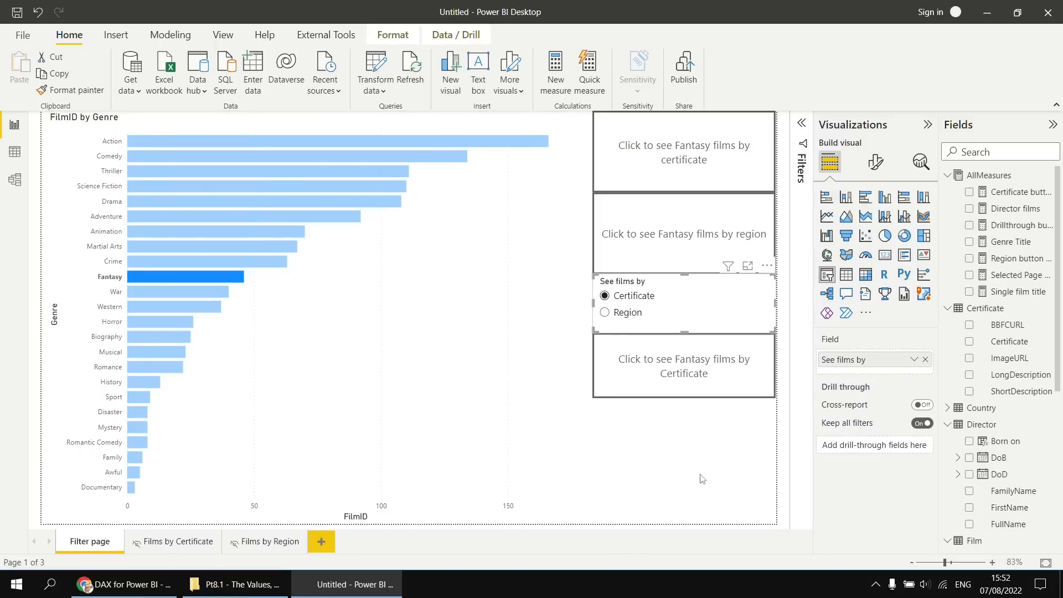
click(204, 243)
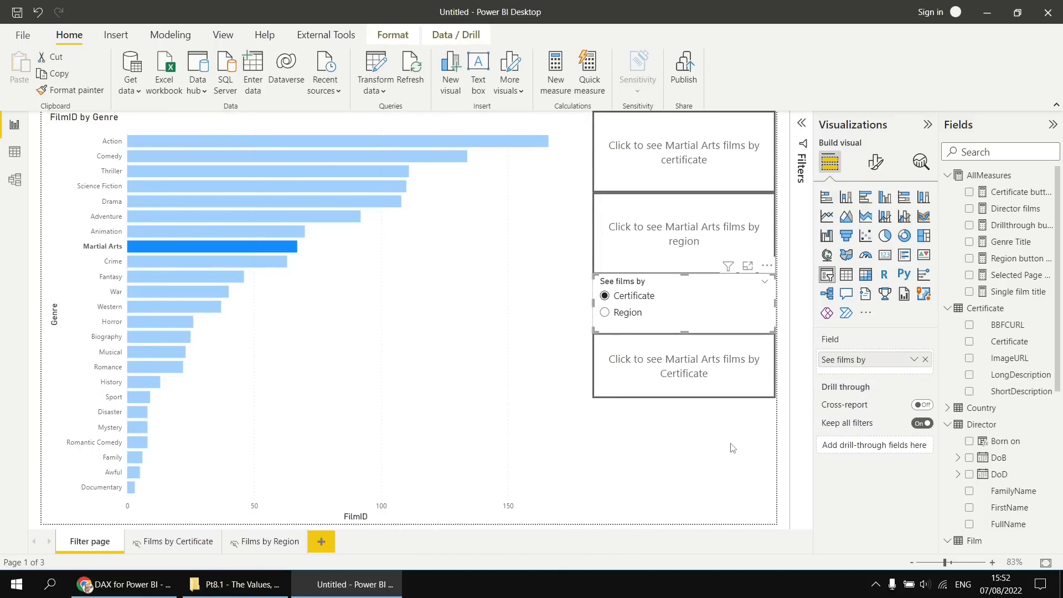
Remove the separate certificate and region drill-through buttons from the Filter page.
click(767, 186)
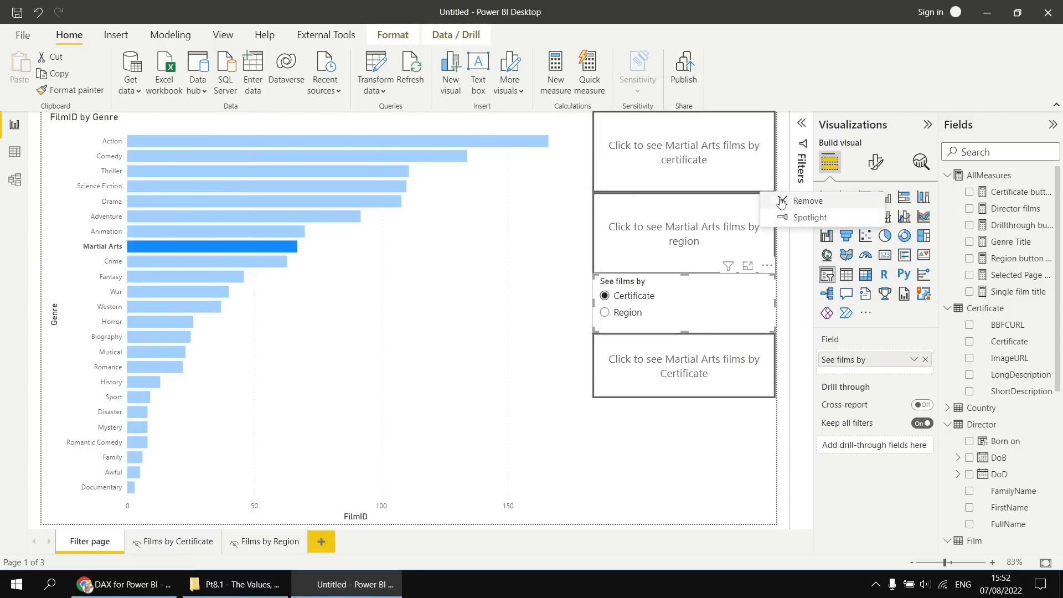
click(781, 192)
click(766, 203)
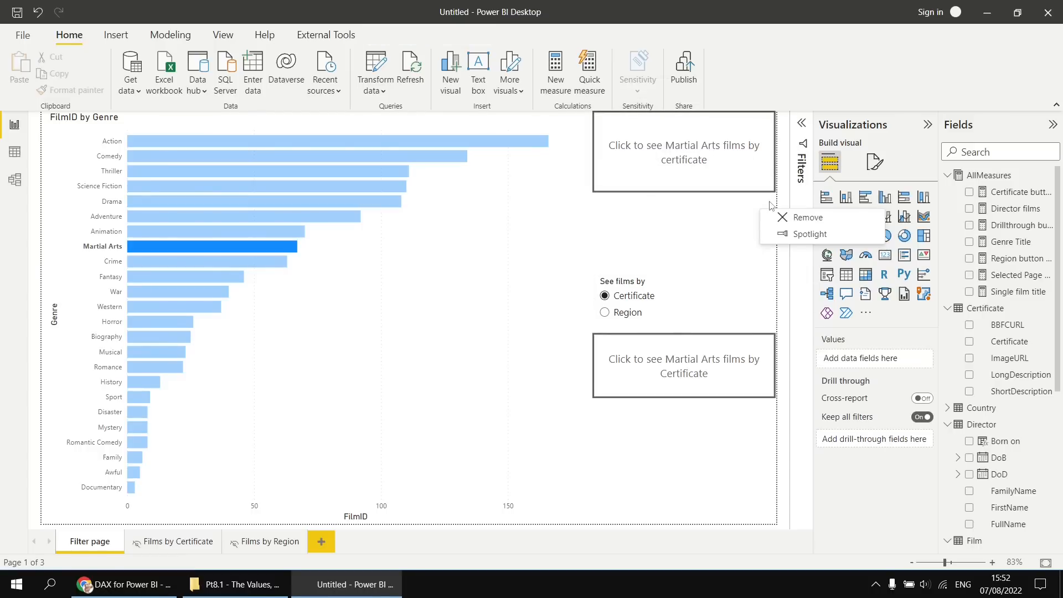
click(777, 222)
Move the See films by slicer to the top of the page beside the chart and place the drill-through button just below it.
drag(713, 300, 709, 140)
drag(721, 380, 743, 243)
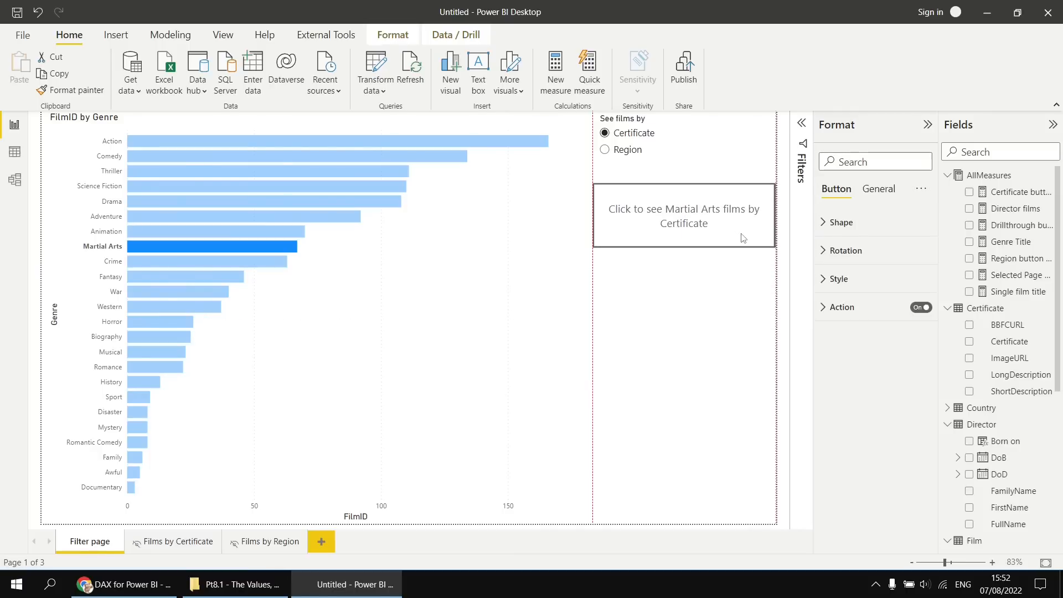
drag(743, 238, 745, 257)
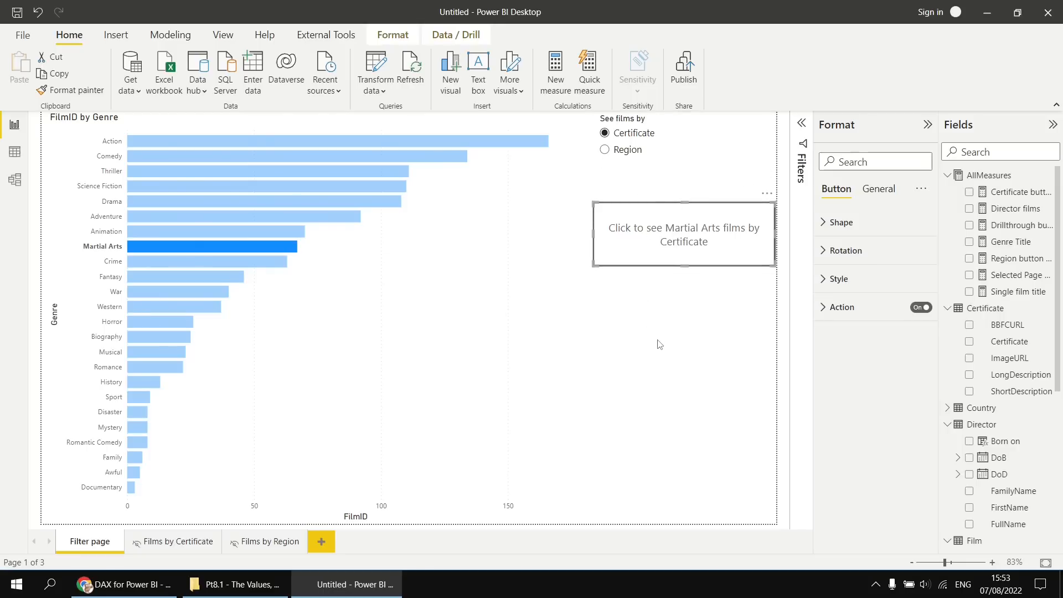
Duplicate the Films by Region page.
click(271, 542)
right_click(274, 545)
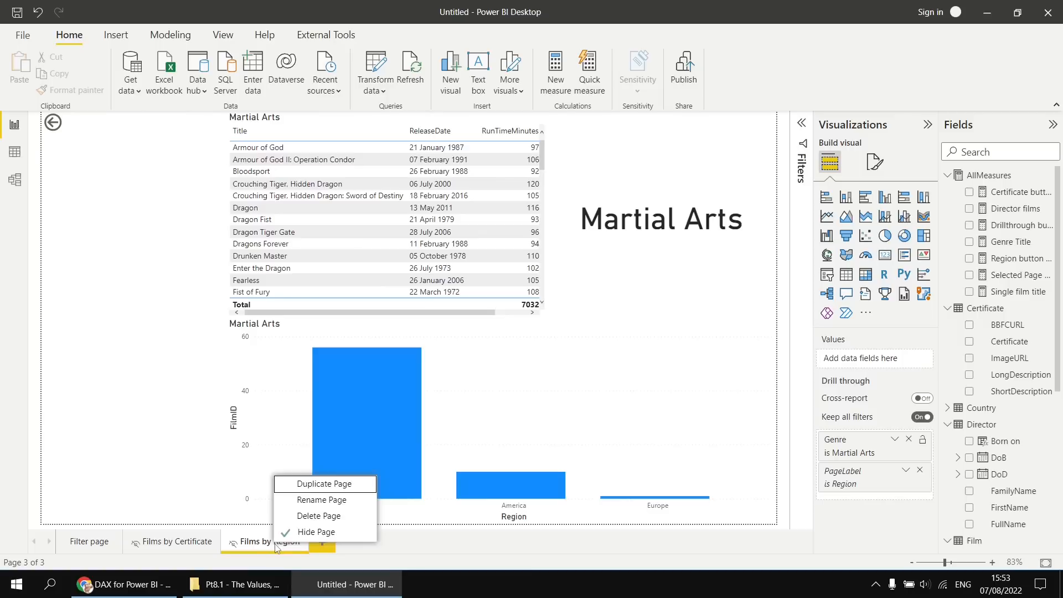
click(317, 483)
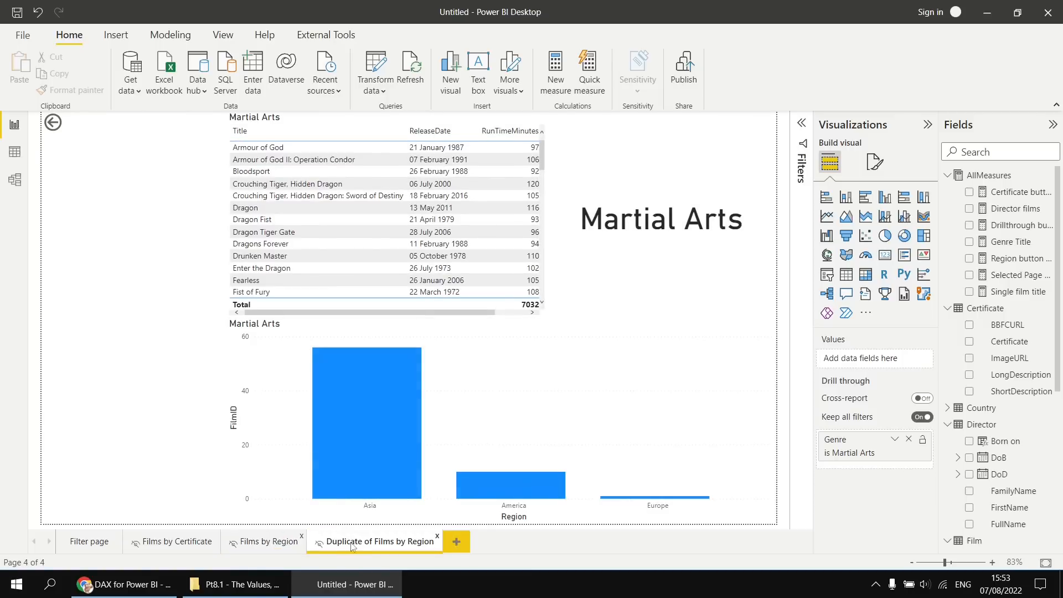
Rename the duplicated page as Films by Studio.
double_click(366, 543)
click(375, 543)
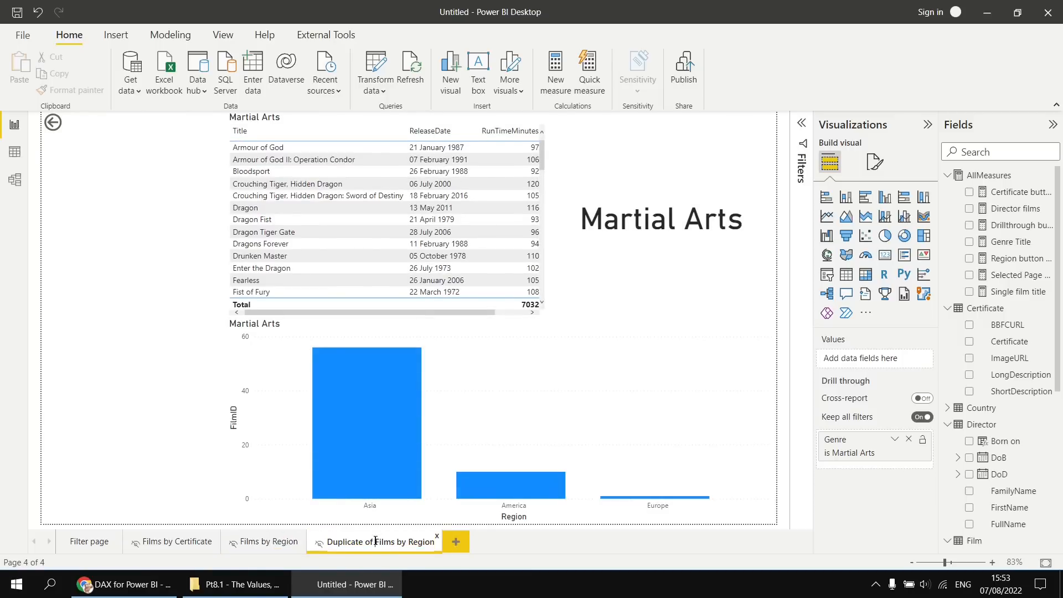
key(ctrl+shift+Left)
key(ctrl+shift+Left)
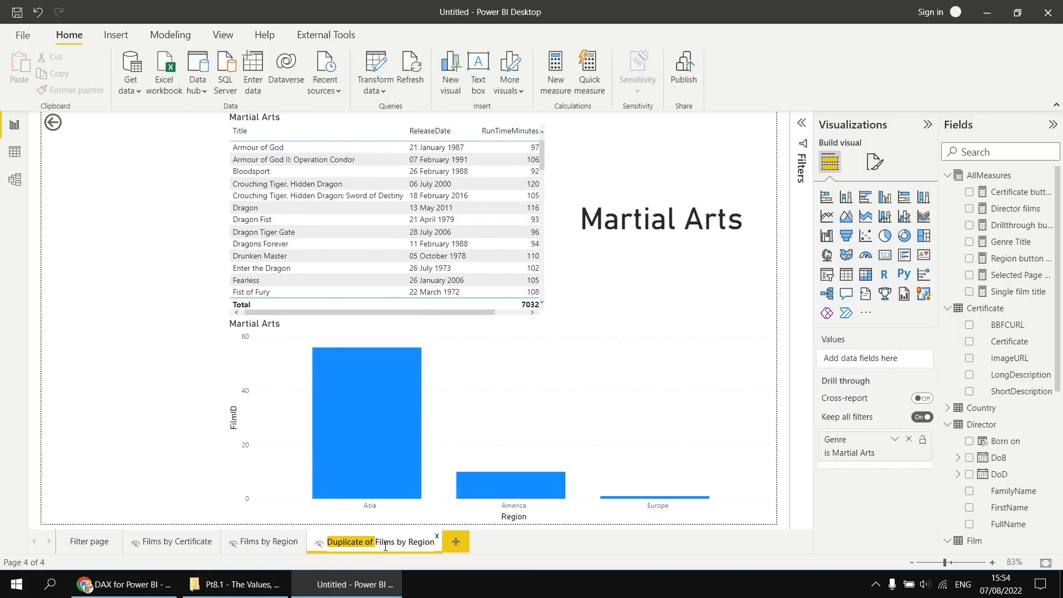
key(Delete)
double_click(396, 543)
text(Studio)
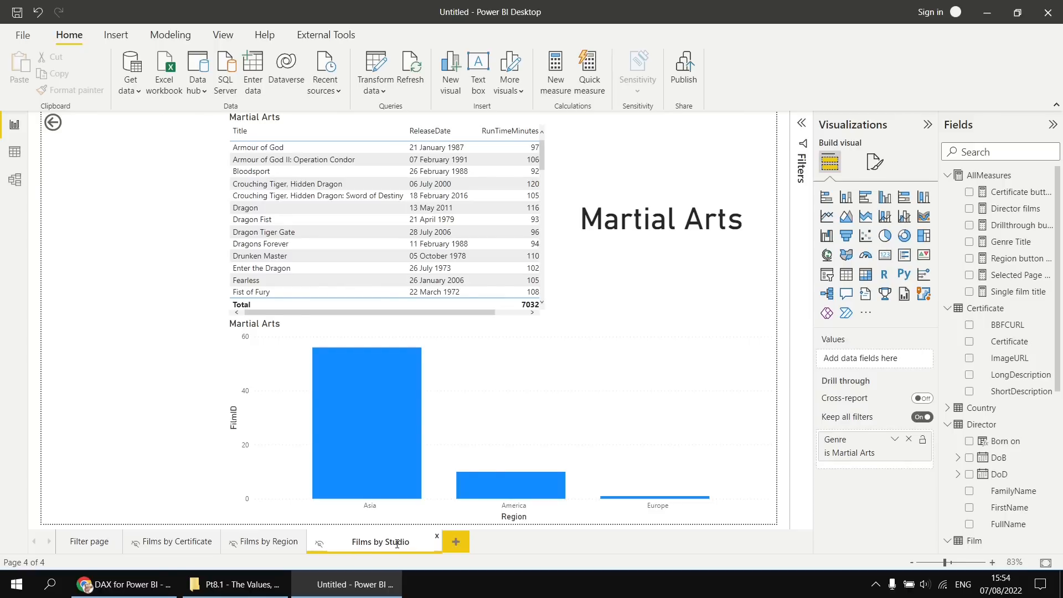
key(Return)
Replace Region with the Studio field on the X-axis of the column chart on the Films by Studio page.
click(591, 518)
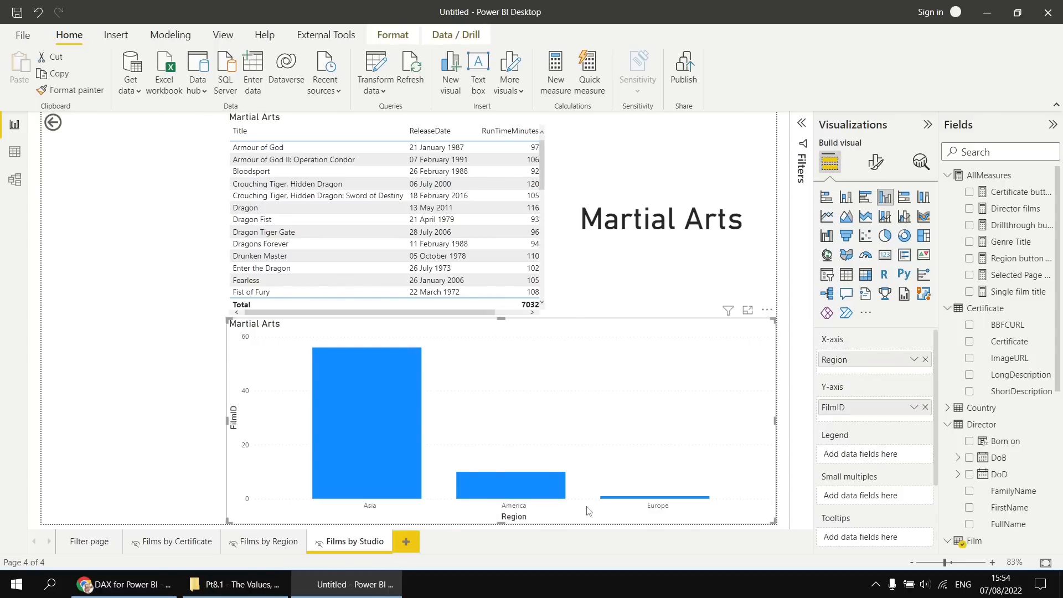
click(925, 359)
drag(1057, 293, 1058, 493)
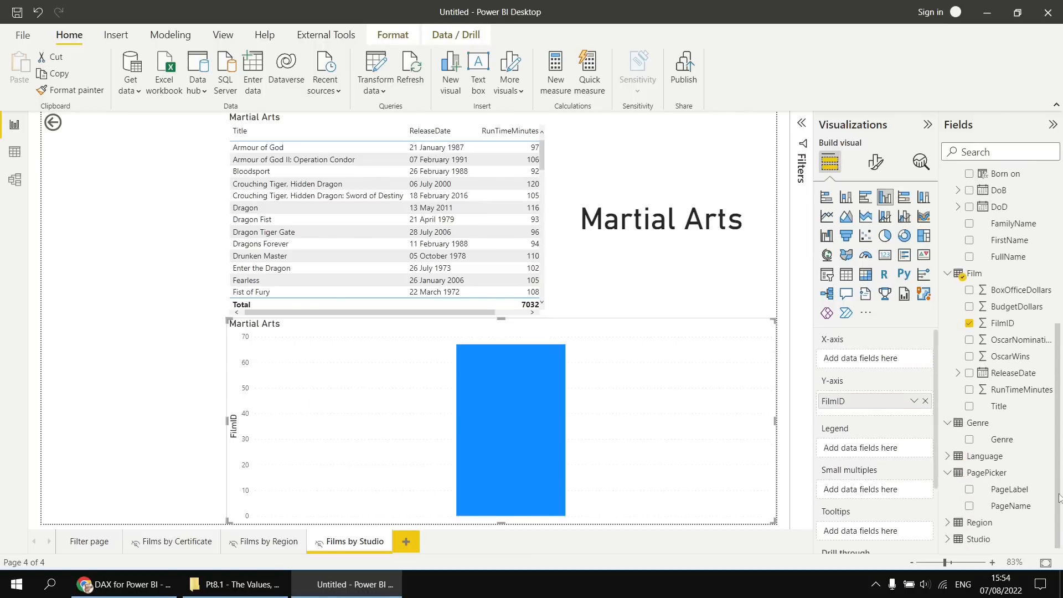
click(947, 539)
scroll(969, 540, down, 1)
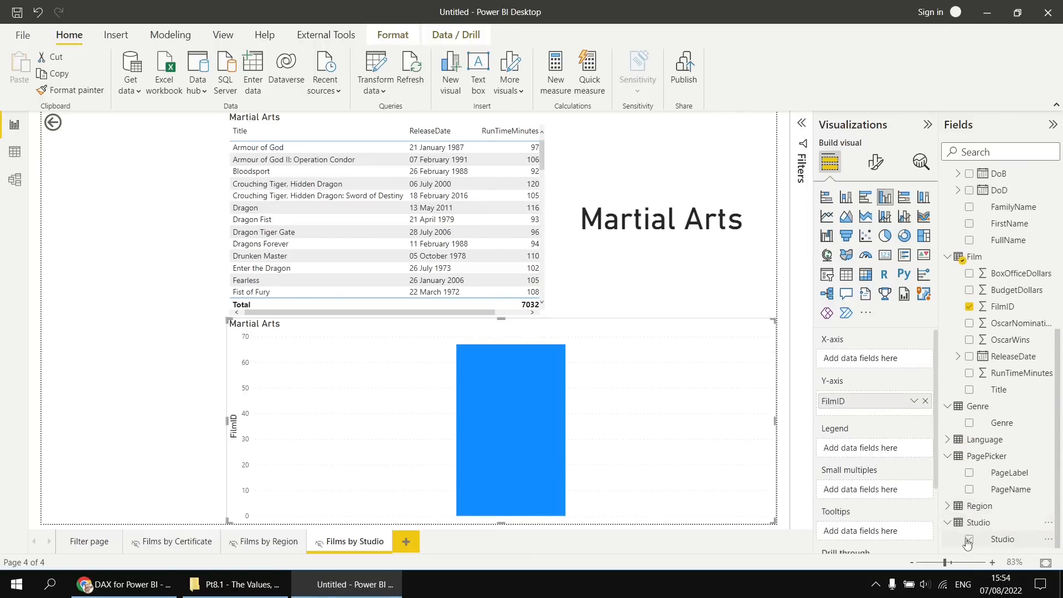
click(968, 538)
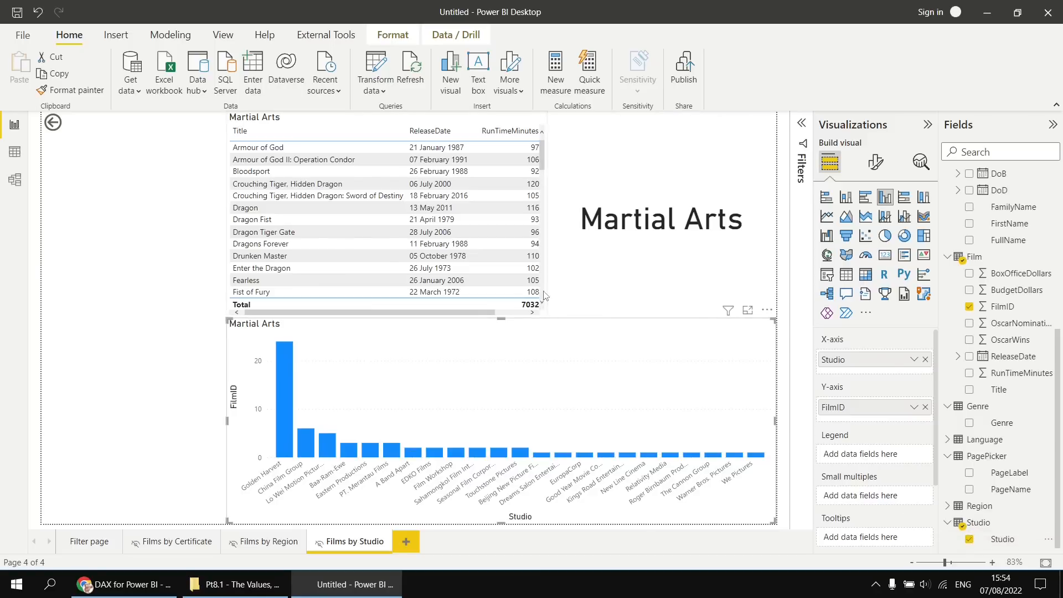
Replace the Region column with the Studio field in the table on the Films by Studio page.
click(487, 316)
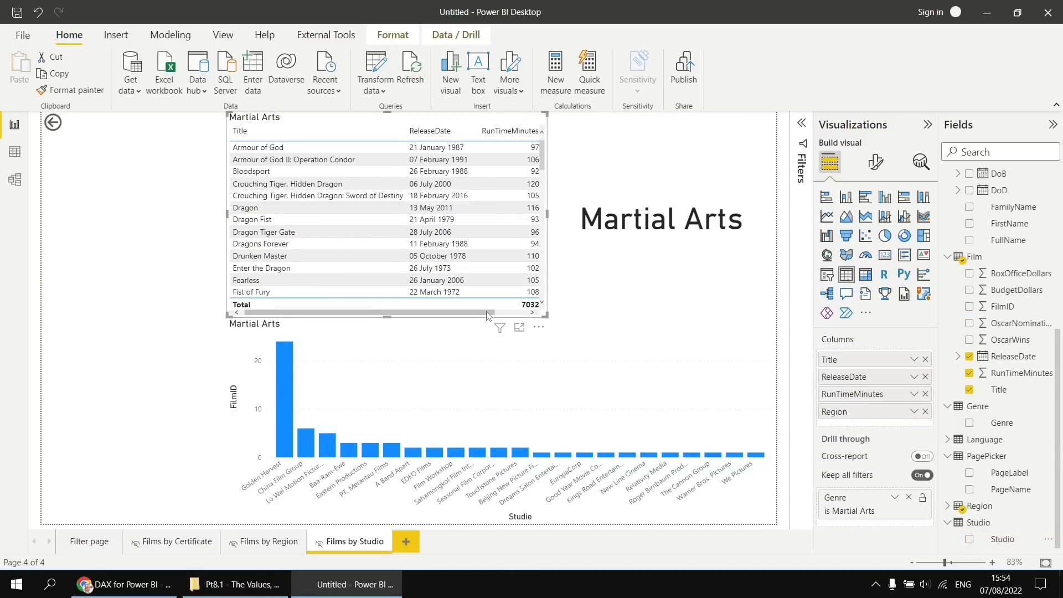
drag(487, 315, 523, 315)
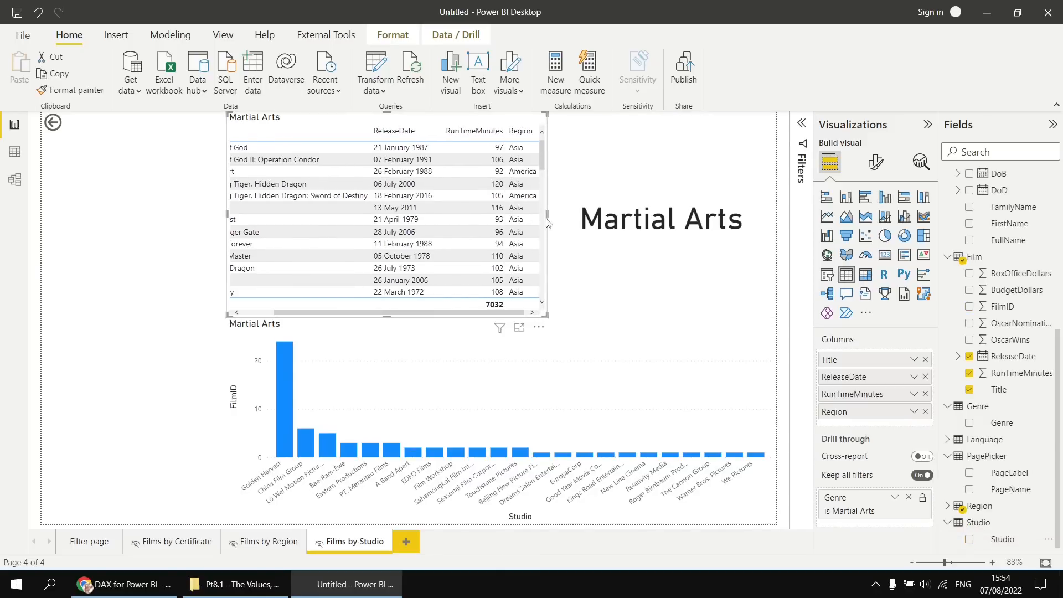
click(925, 412)
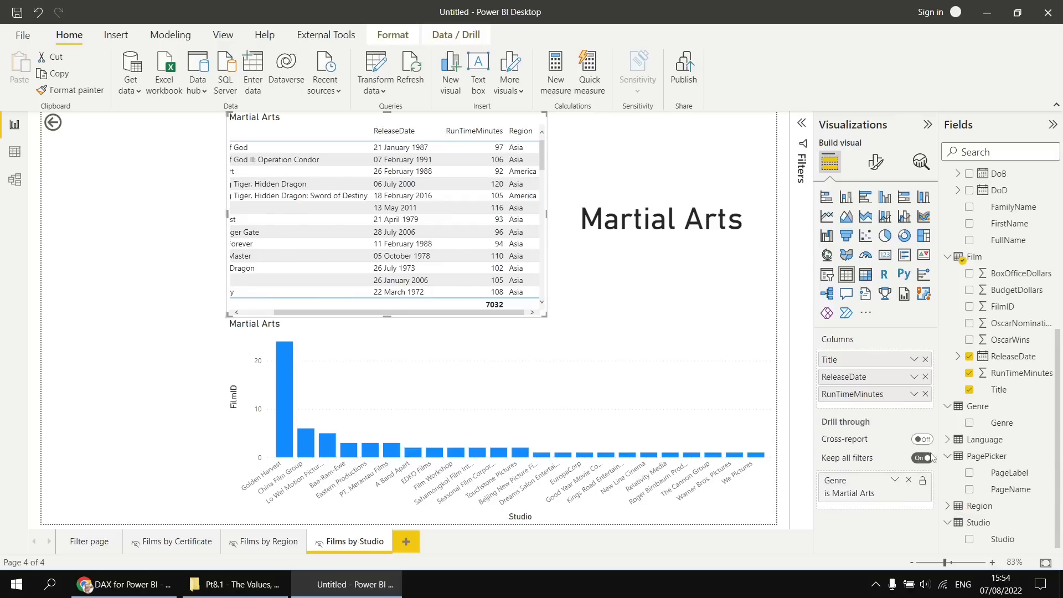
click(969, 538)
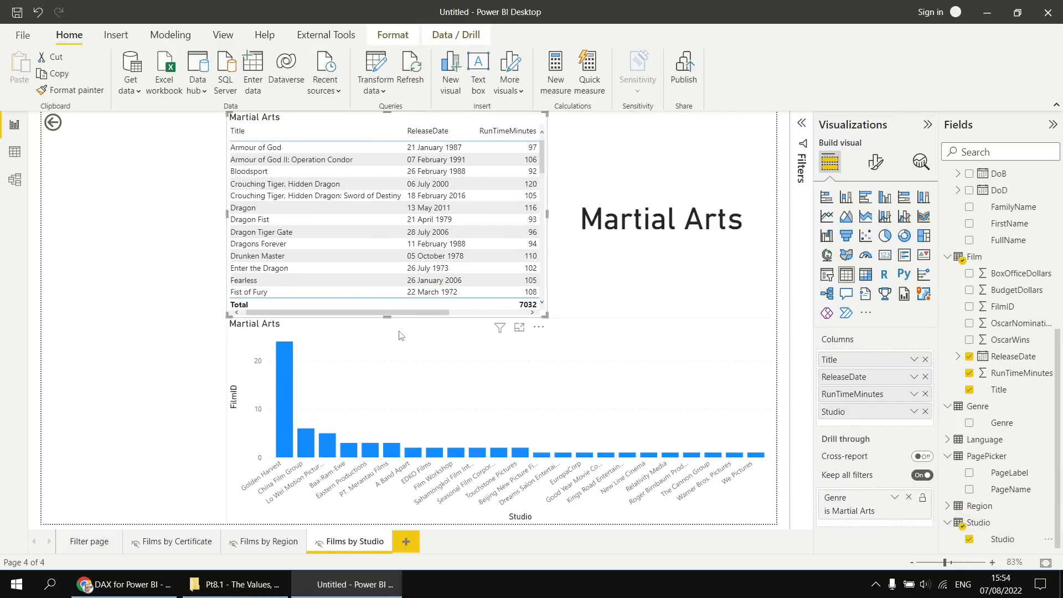
Widen the table and the column chart on the Films by Studio page towards the page's left edge, beside the back button.
drag(227, 214, 70, 222)
click(226, 421)
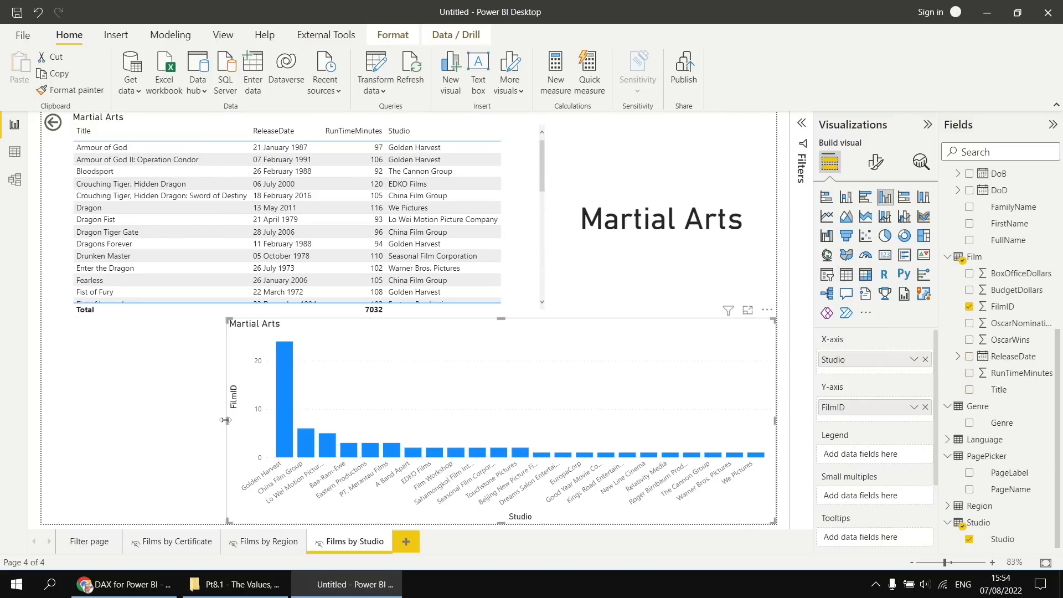
drag(226, 420, 70, 421)
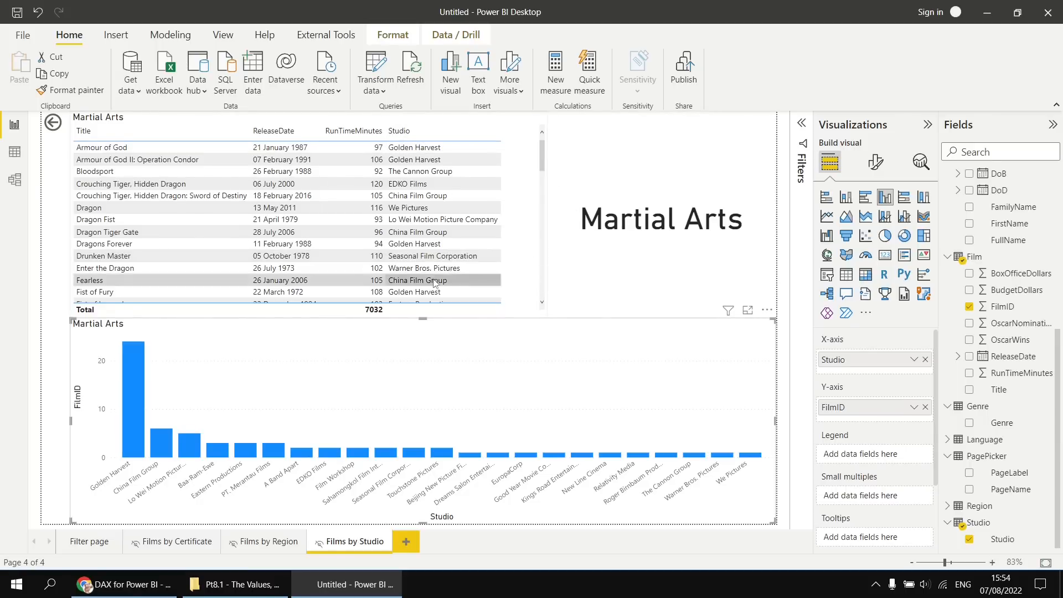
Return to the Filter page and check the rows of the PagePicker table in Data view.
click(95, 541)
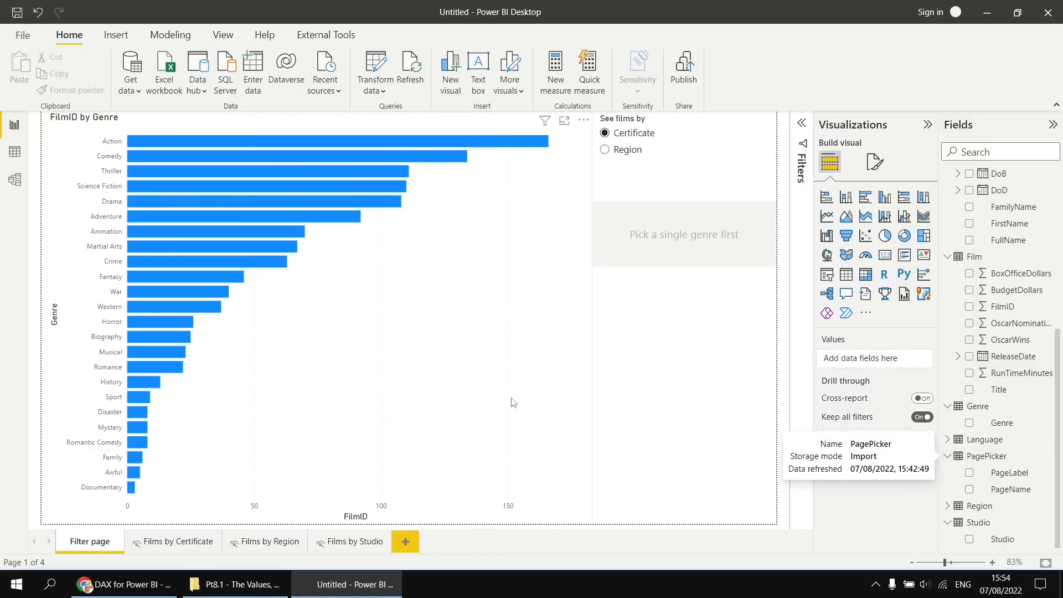
click(15, 153)
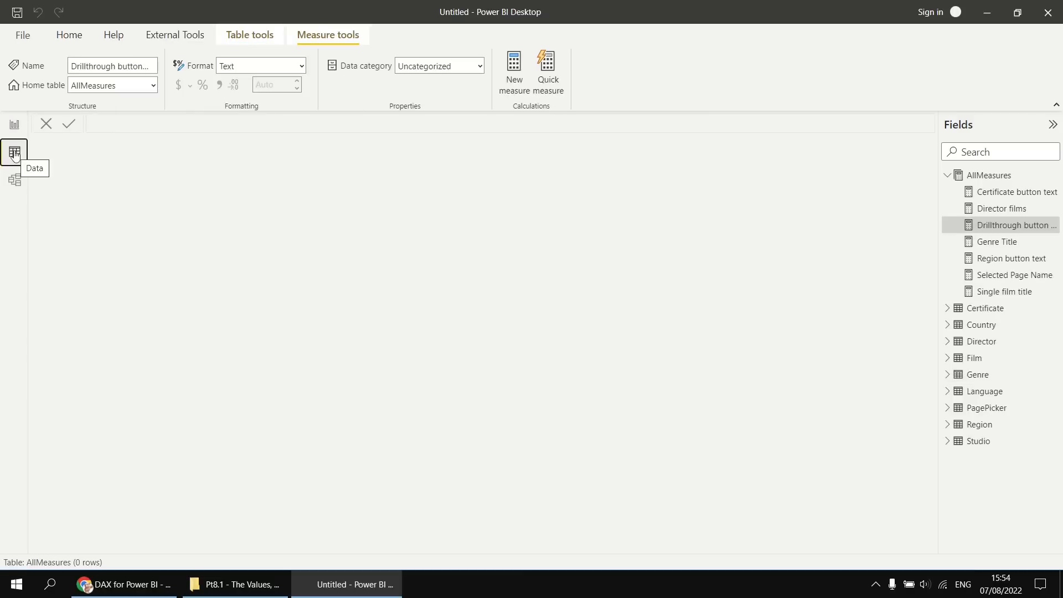
click(984, 410)
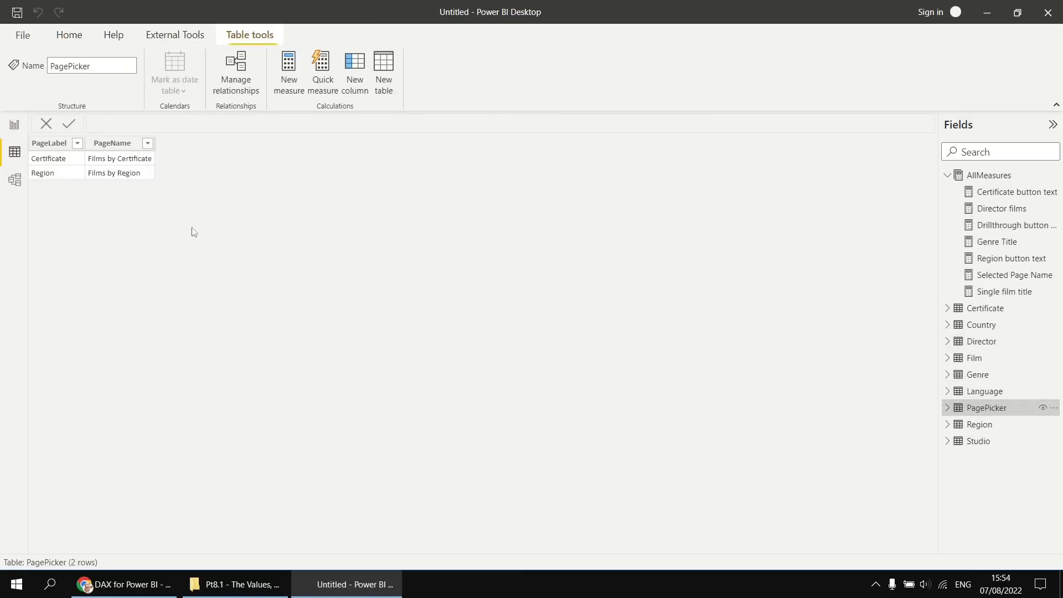
click(14, 124)
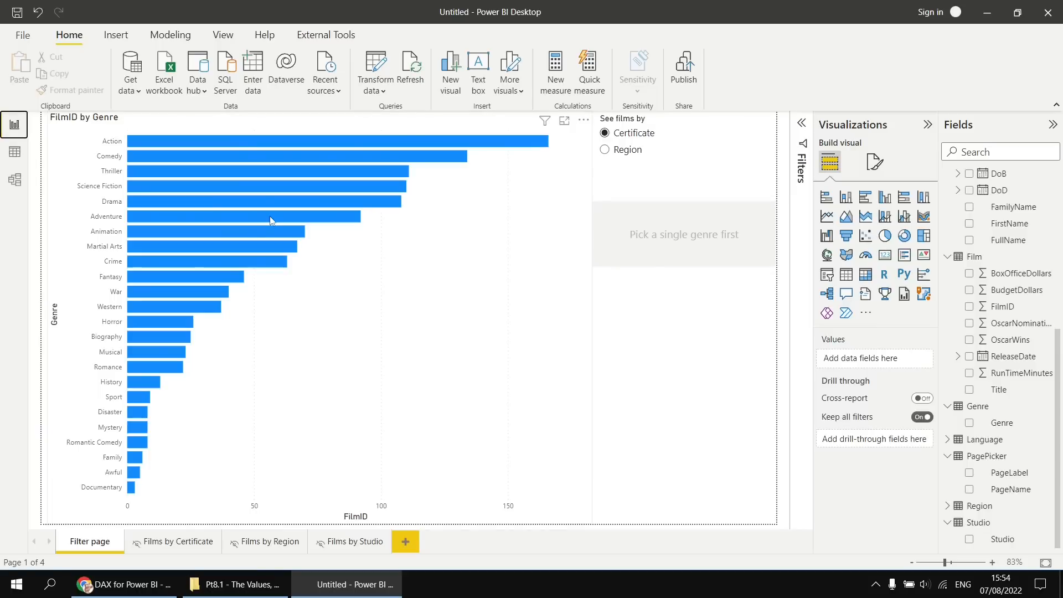
Open the PagePicker query in Power Query Editor and edit the table of its Source step.
right_click(981, 459)
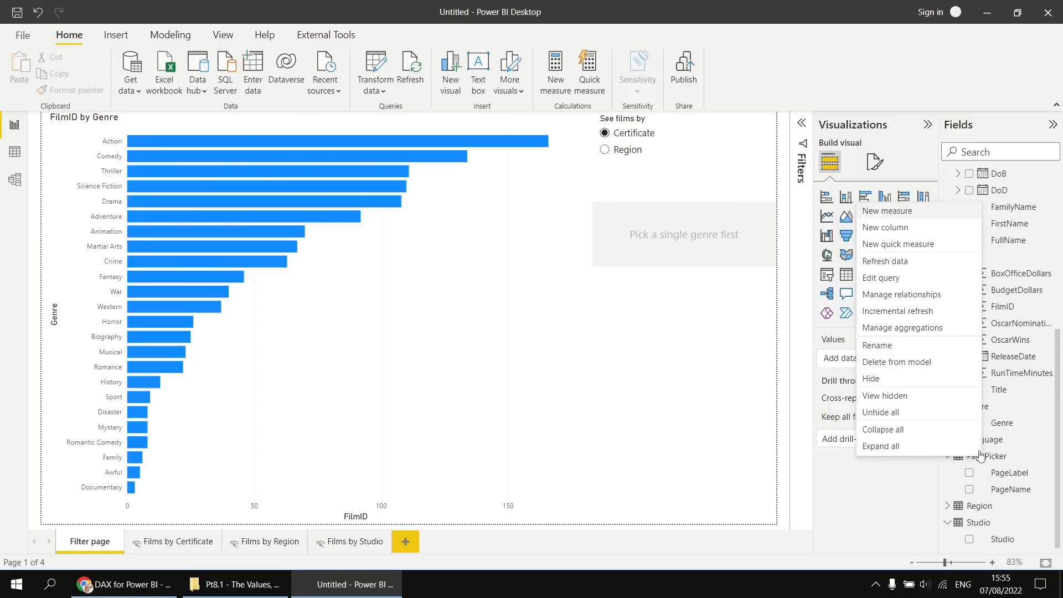
click(882, 283)
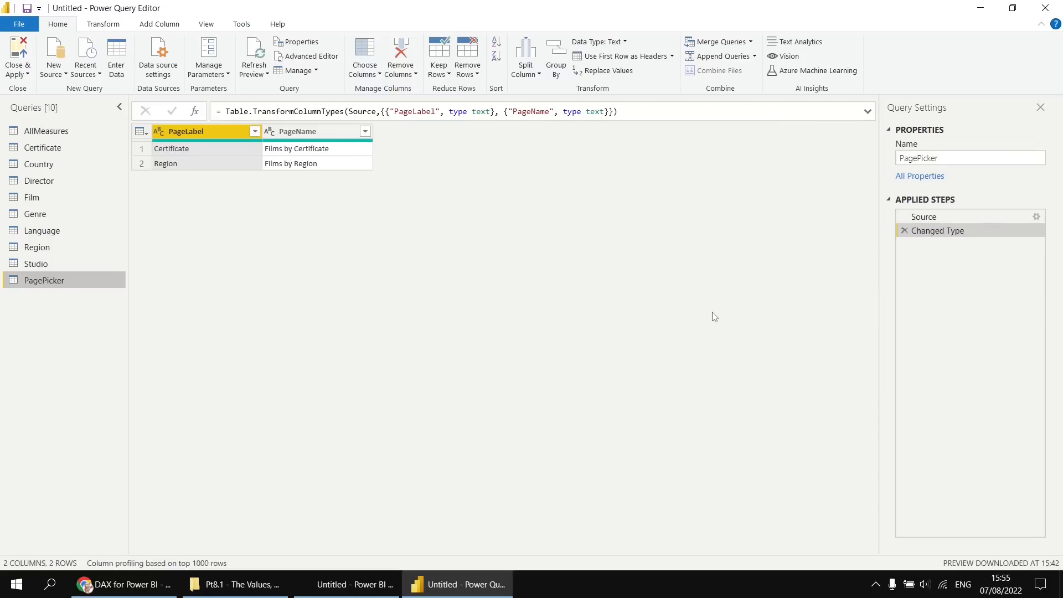
drag(923, 231, 938, 269)
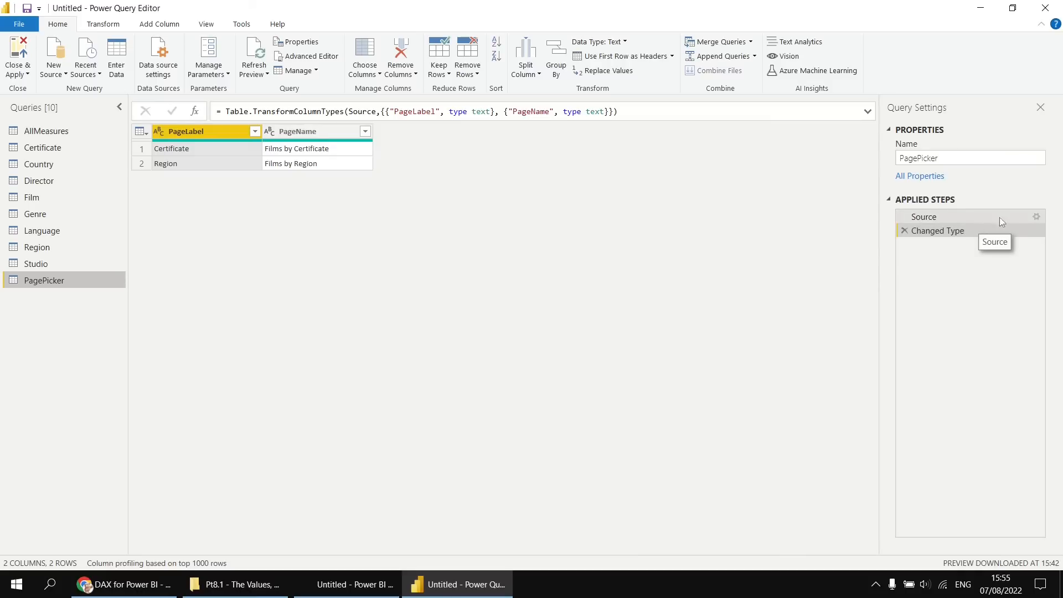
click(1036, 218)
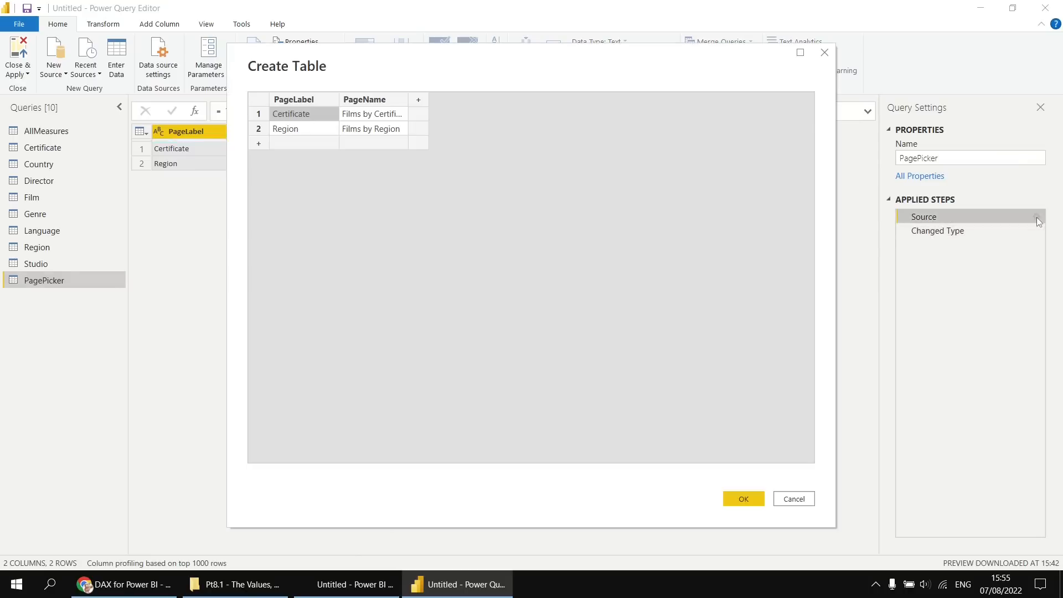
Add a row with PageLabel Studio and PageName Films by Studio, and apply the query changes to the report.
click(301, 144)
text(Studio)
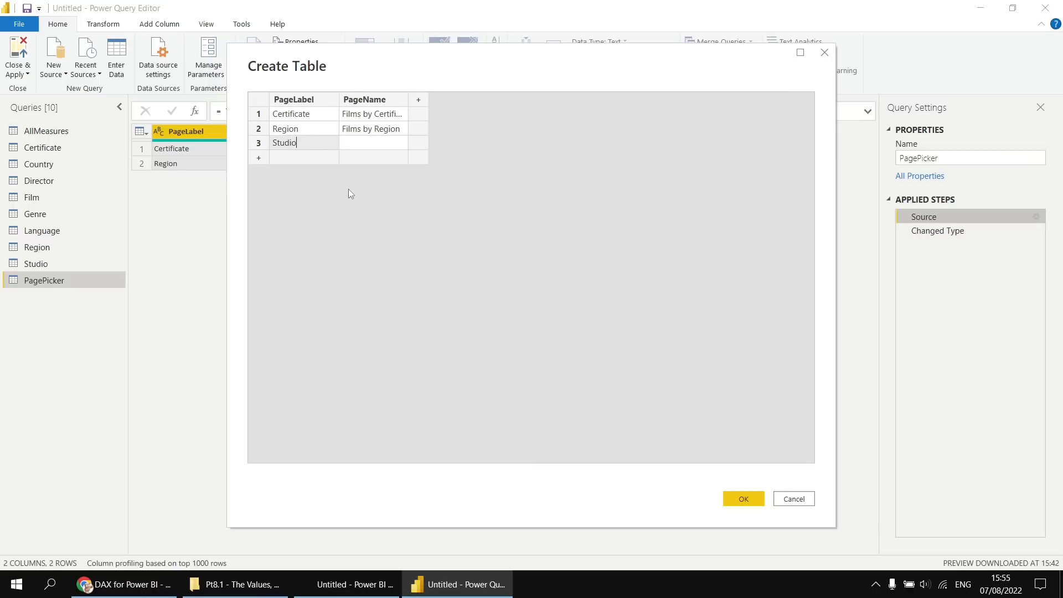
key(Tab)
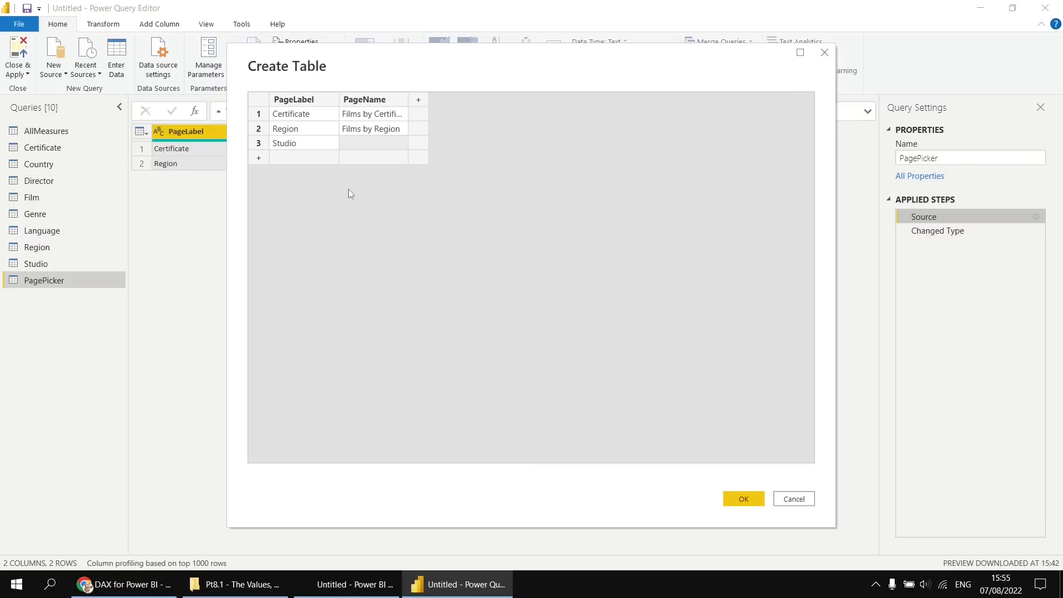
text(Films by Studio)
drag(408, 98, 447, 98)
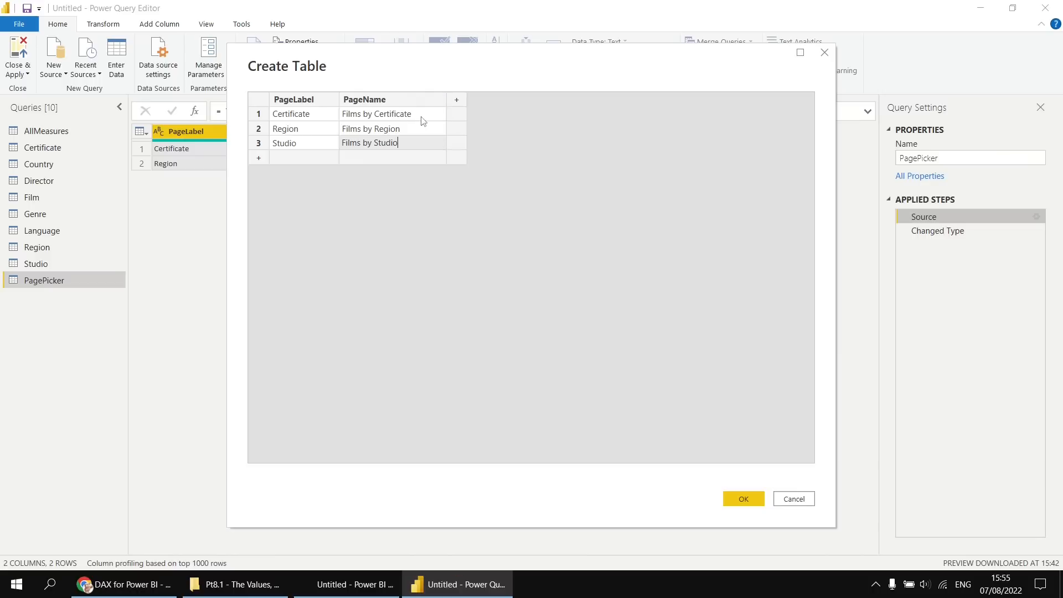
click(406, 115)
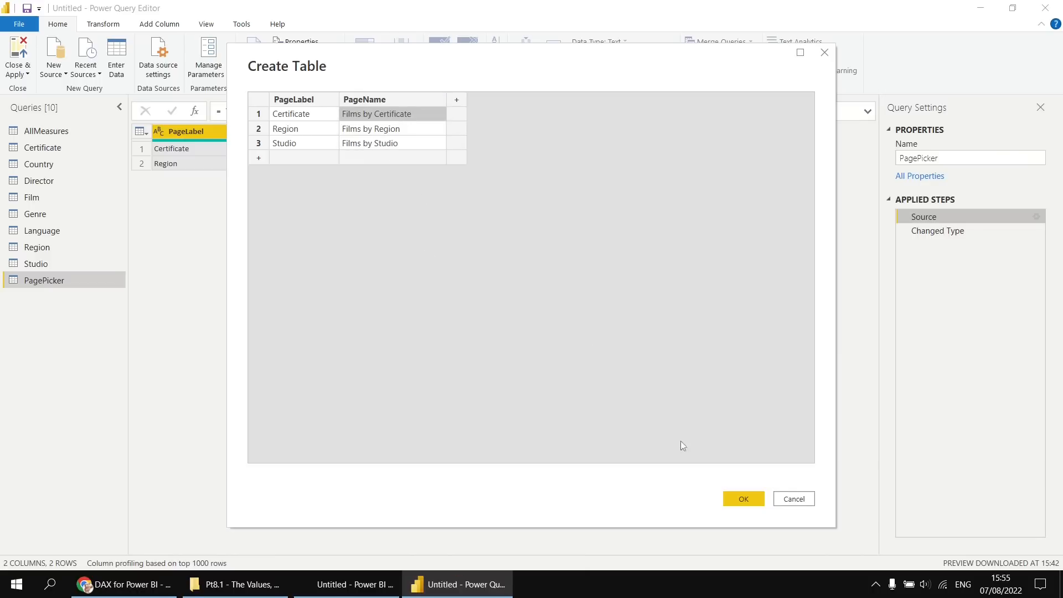
click(744, 500)
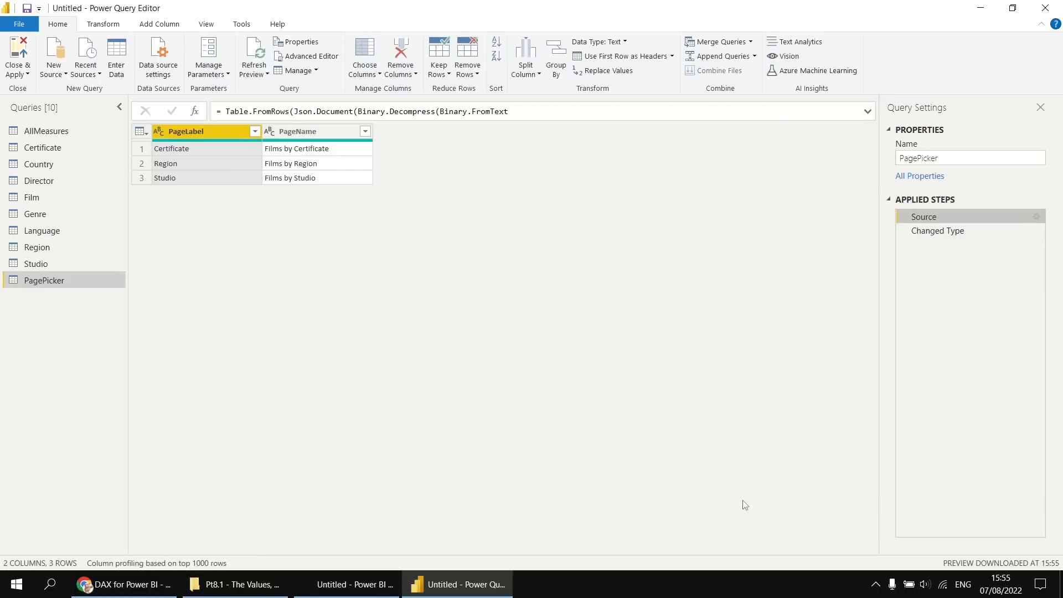
click(20, 49)
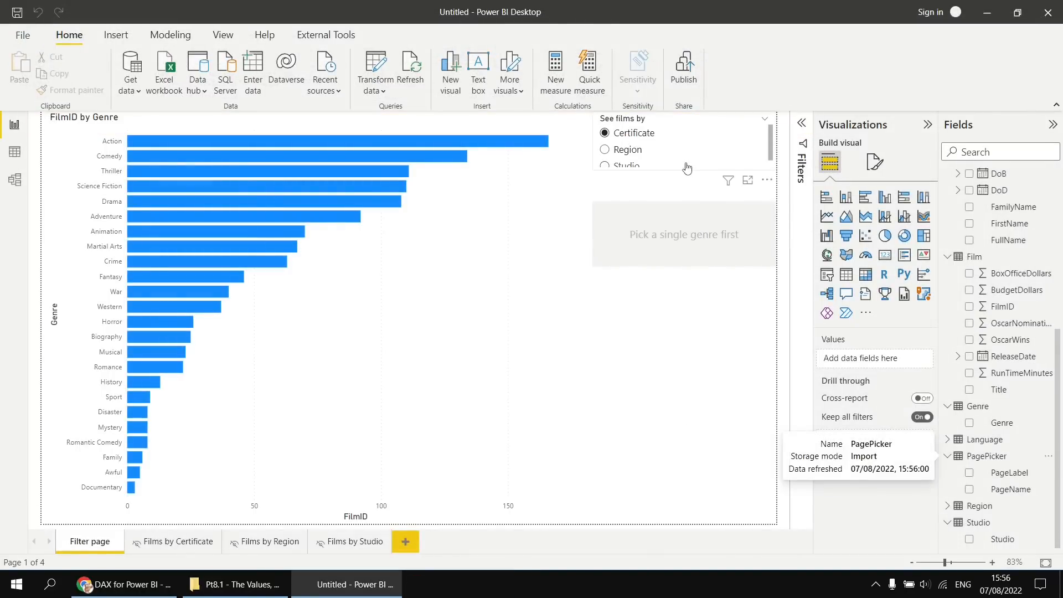
Make the See films by slicer taller so that all three options fit without scrolling.
click(756, 166)
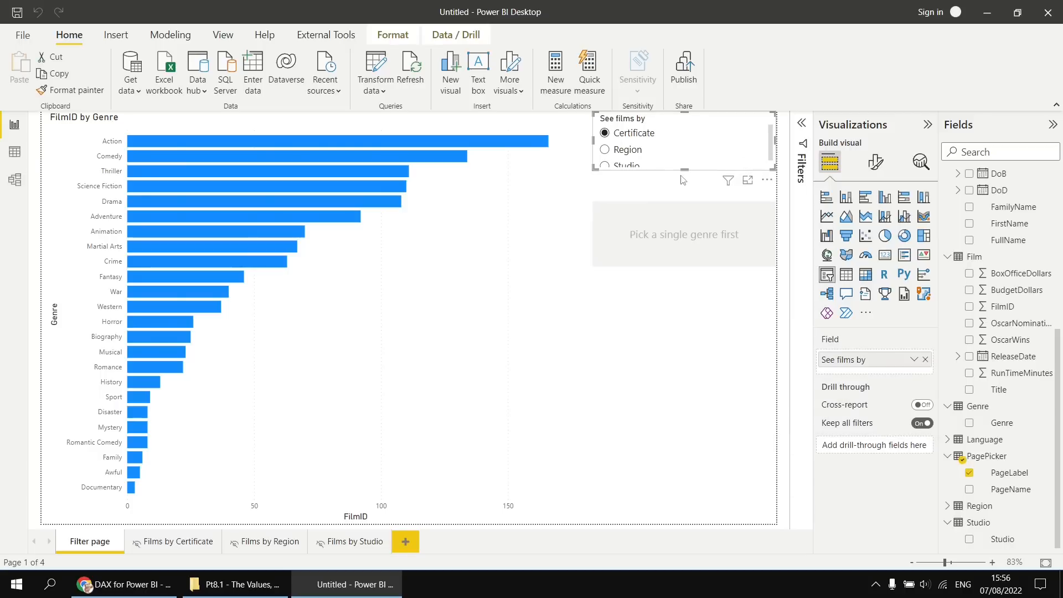
drag(684, 169, 684, 187)
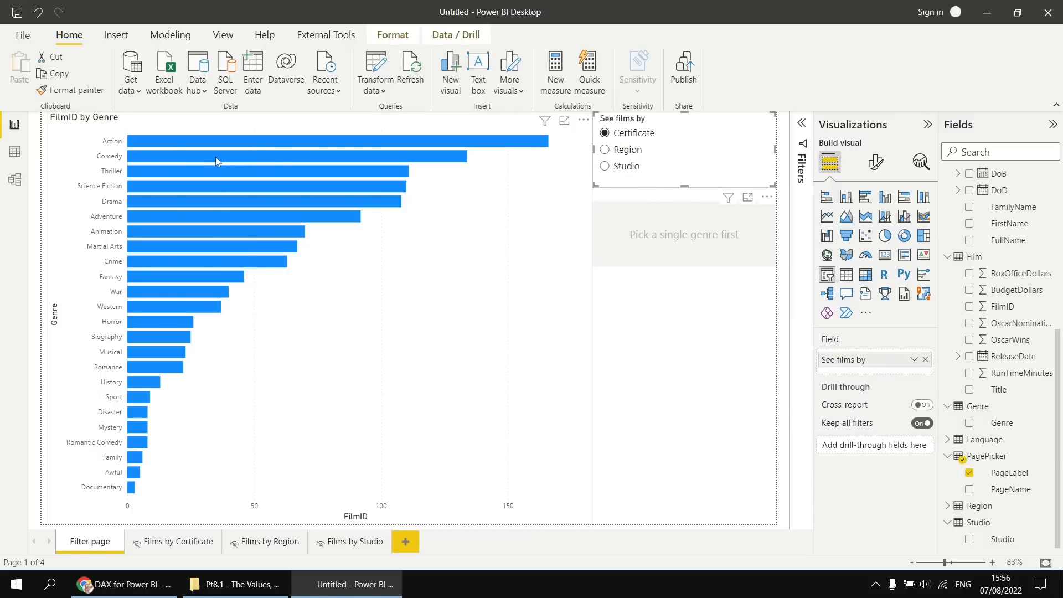
Test the drill-through button with the Thriller genre and the Studio option, and return to the Filter page.
click(214, 171)
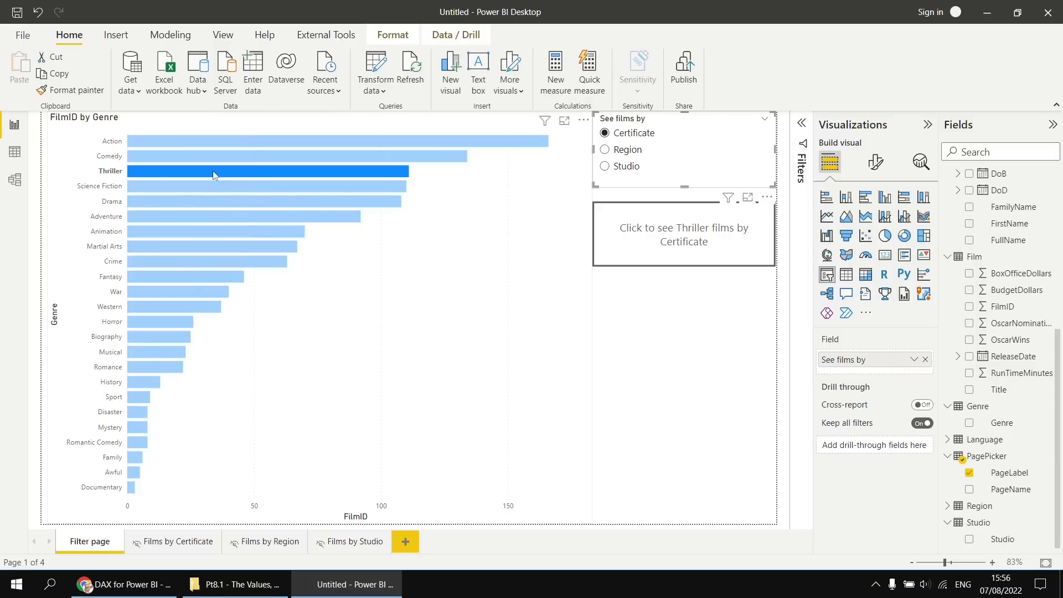
click(605, 167)
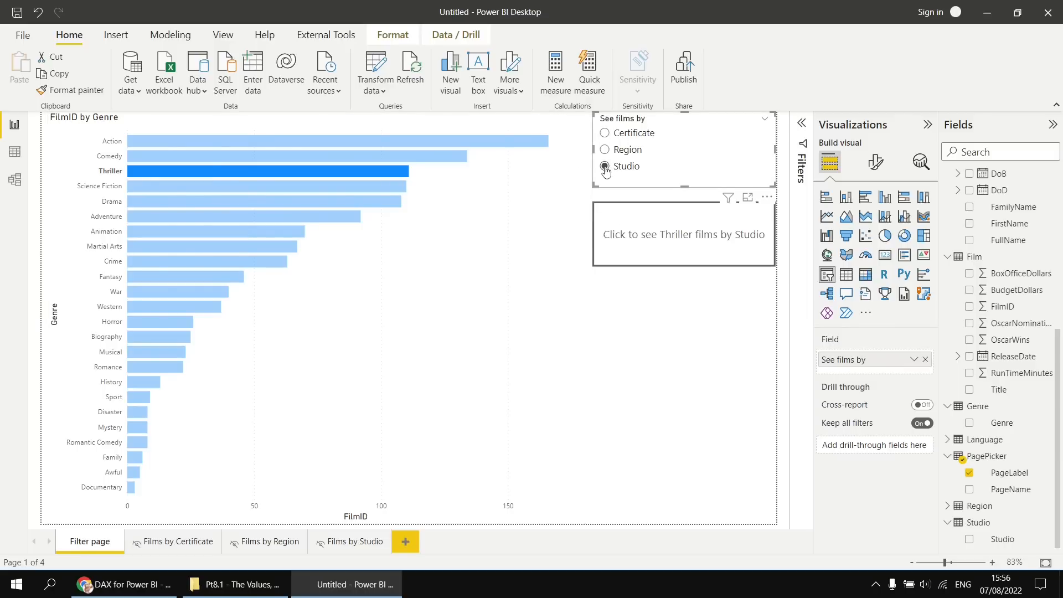
ctrl+click(670, 250)
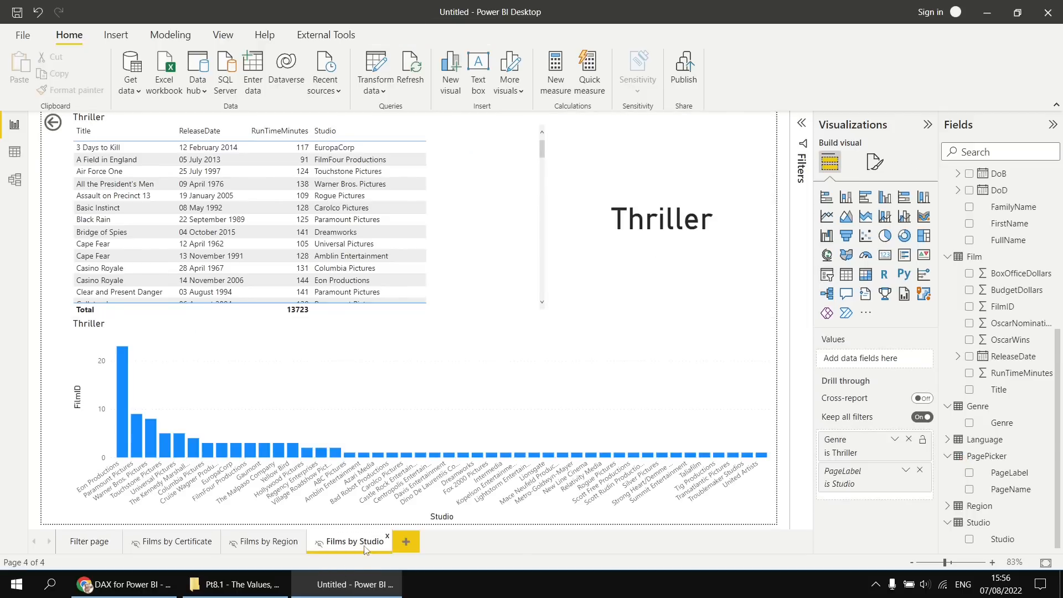
ctrl+click(52, 123)
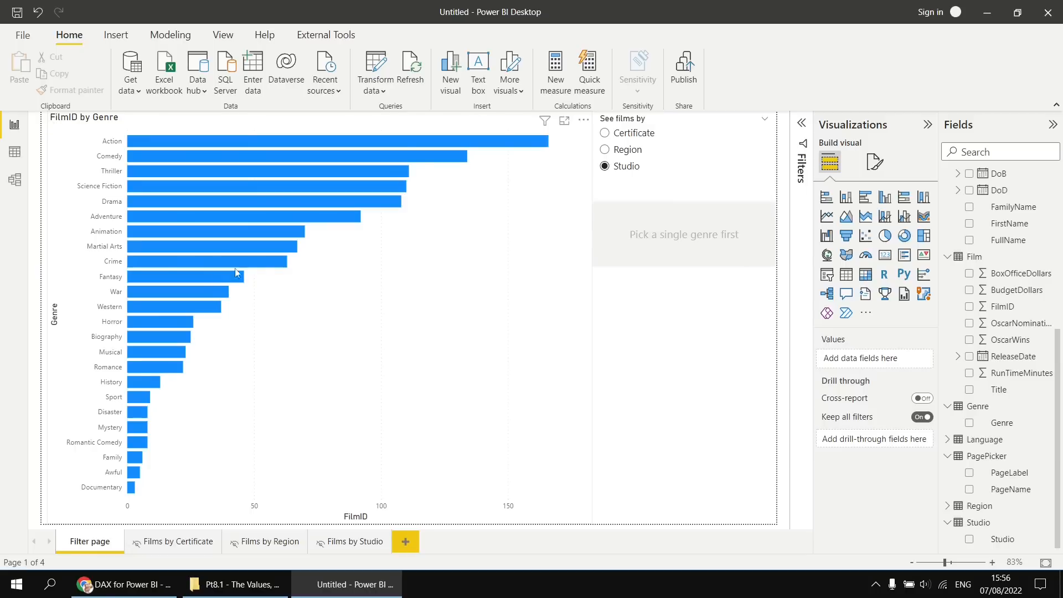
click(668, 242)
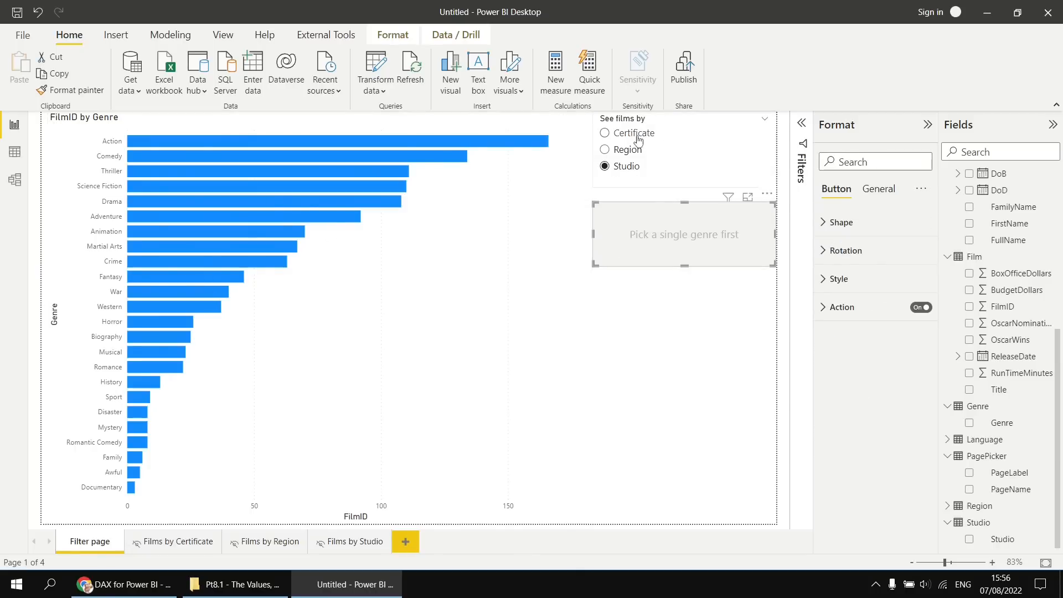